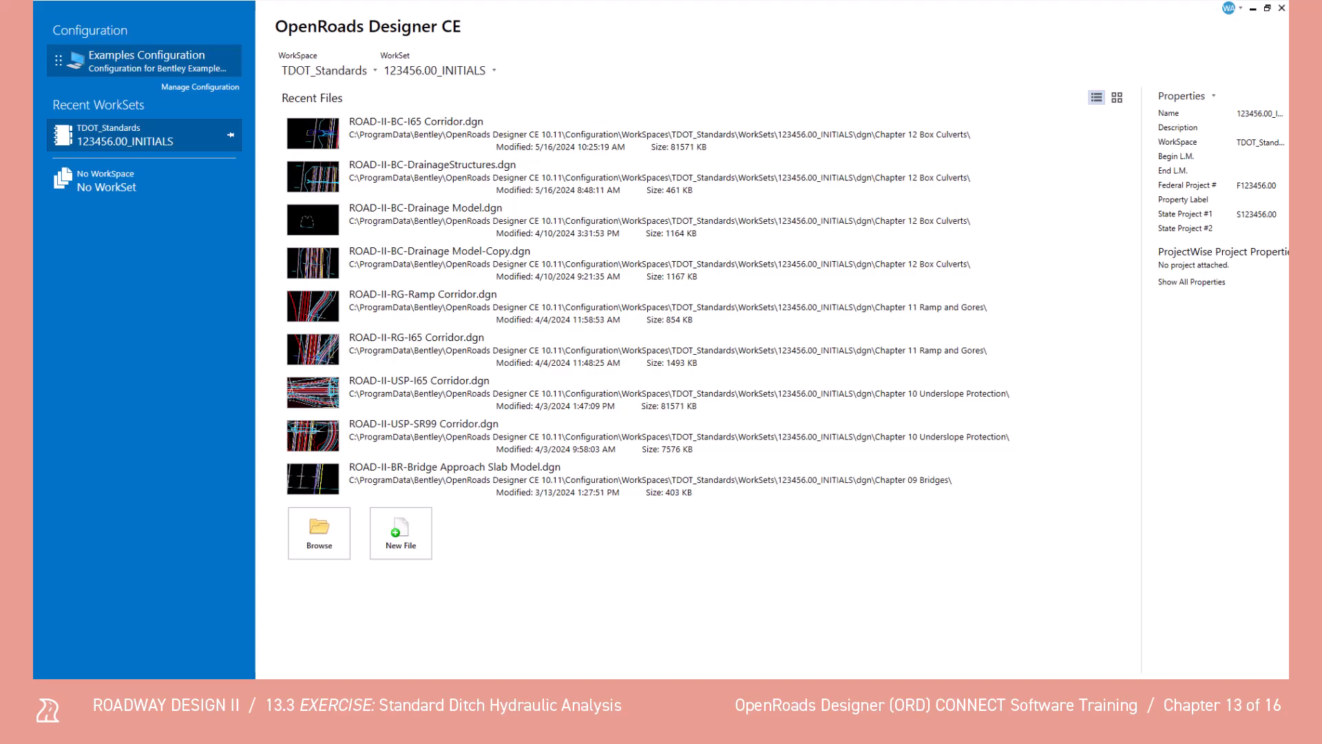
Step: Create a new design file named ROAD-II-SD-Drainage Model in the Chapter 13 Special Ditches folder
{"action": "left_click", "coordinate": [424, 530]}
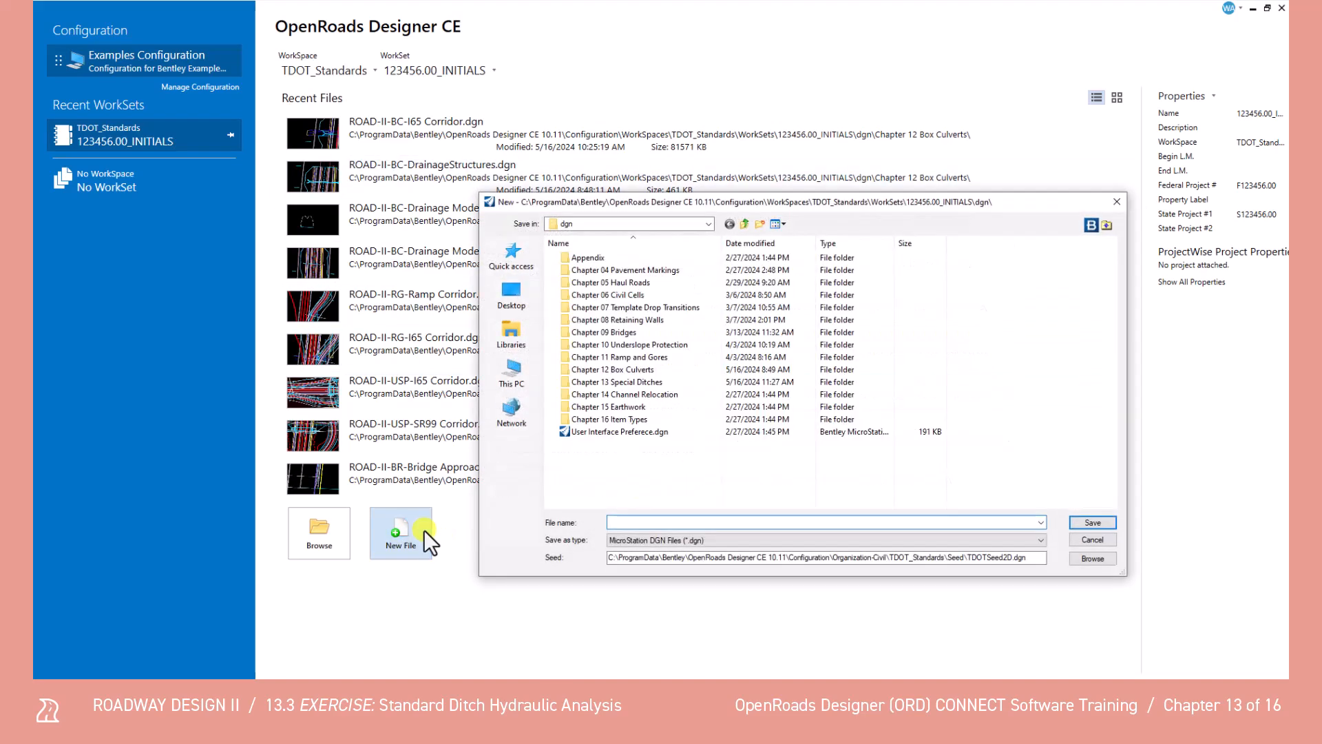
{"action": "double_click", "coordinate": [651, 381]}
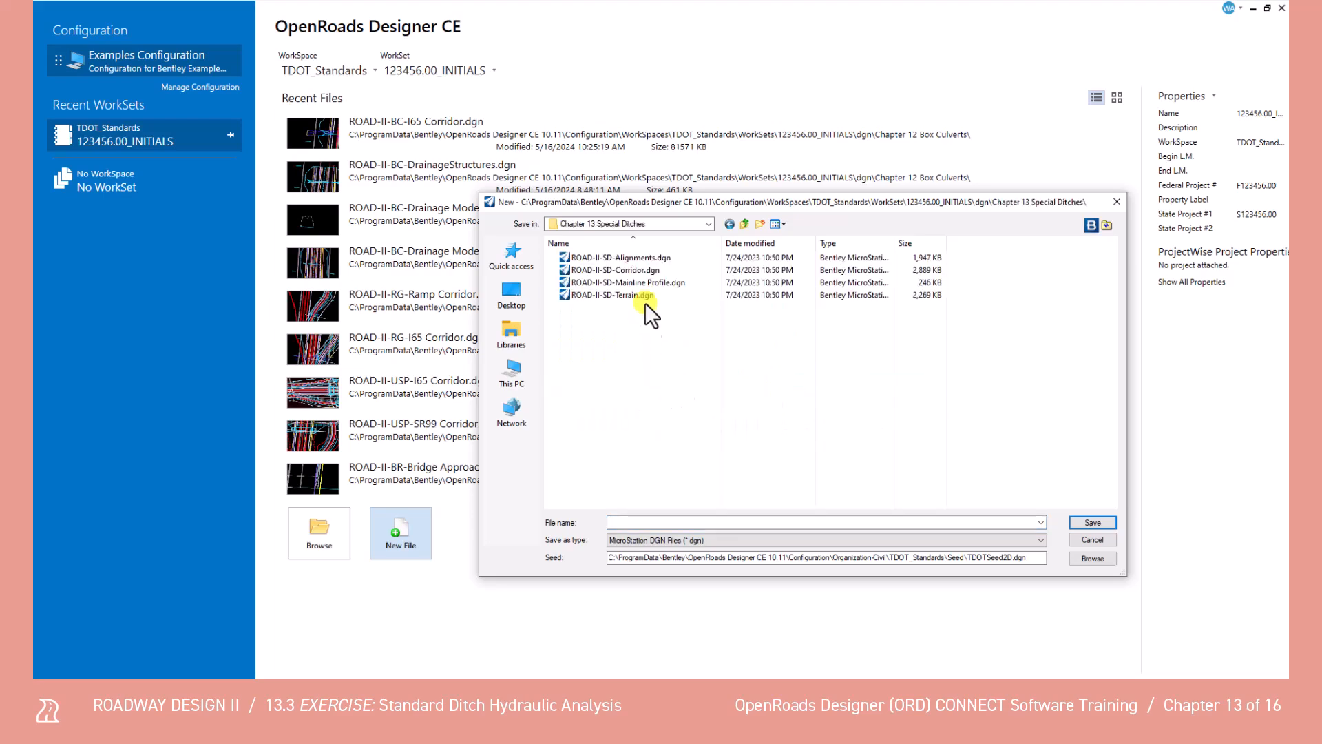
{"action": "left_click", "coordinate": [652, 273]}
{"action": "left_click", "coordinate": [697, 522]}
{"action": "left_click_drag", "start_coordinate": [688, 522], "coordinate": [650, 522]}
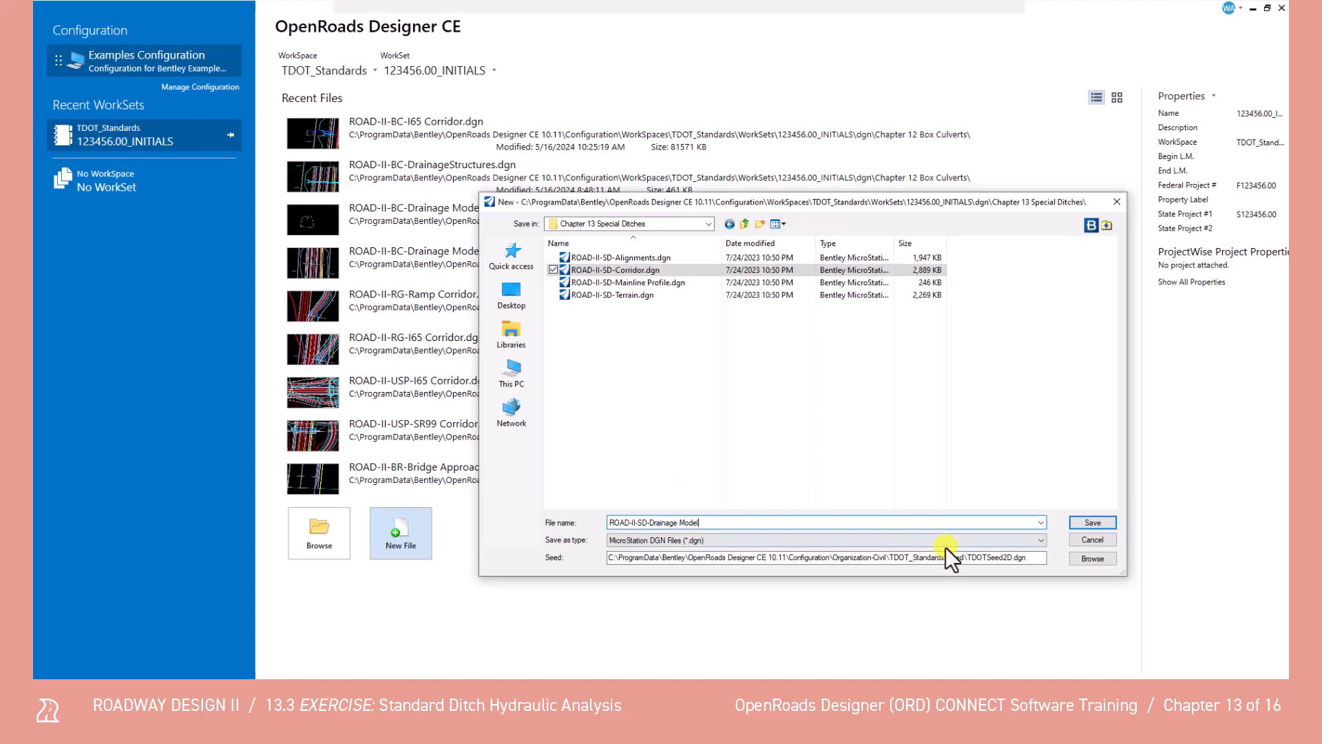
{"action": "left_click", "coordinate": [1102, 522]}
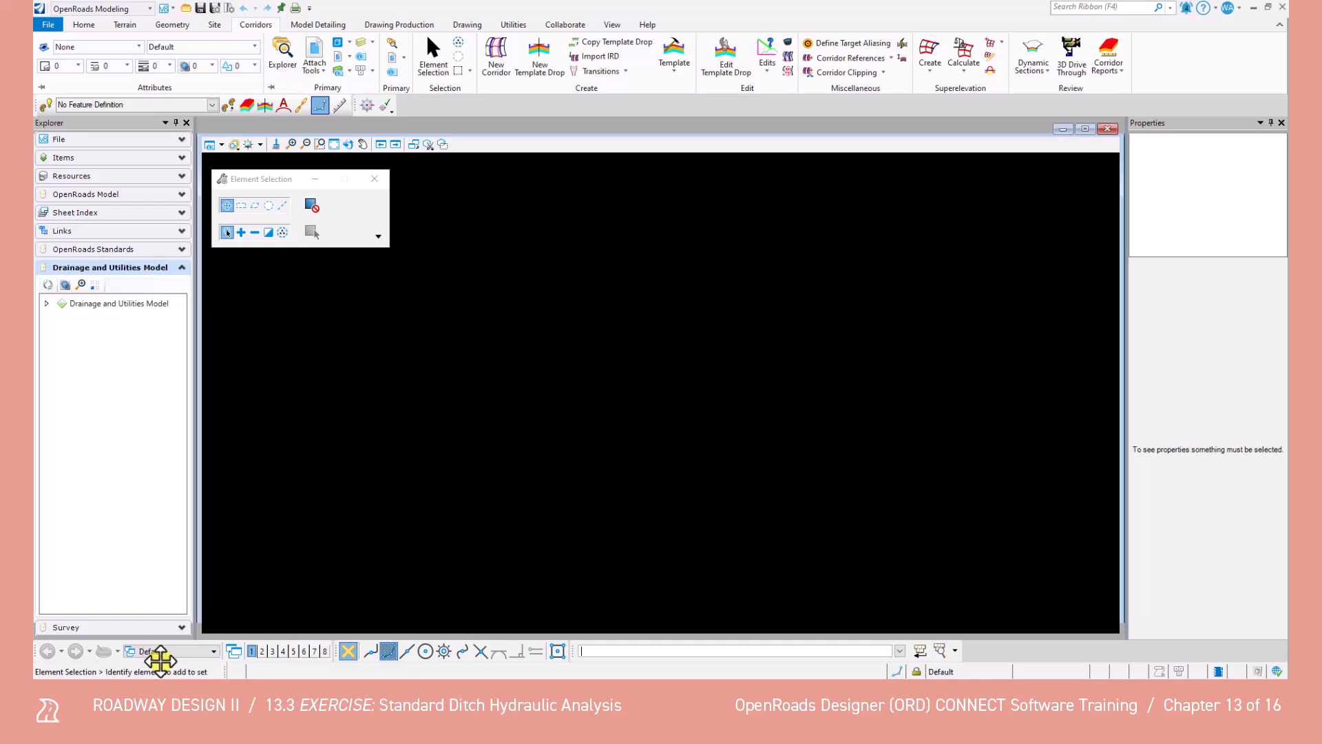
Step: Attach ROAD-II-SD-Alignments.dgn, ROAD-II-SD-Corridor.dgn and ROAD-II-SD-Terrain.dgn as references with Coincident World attachment
{"action": "left_click", "coordinate": [315, 48]}
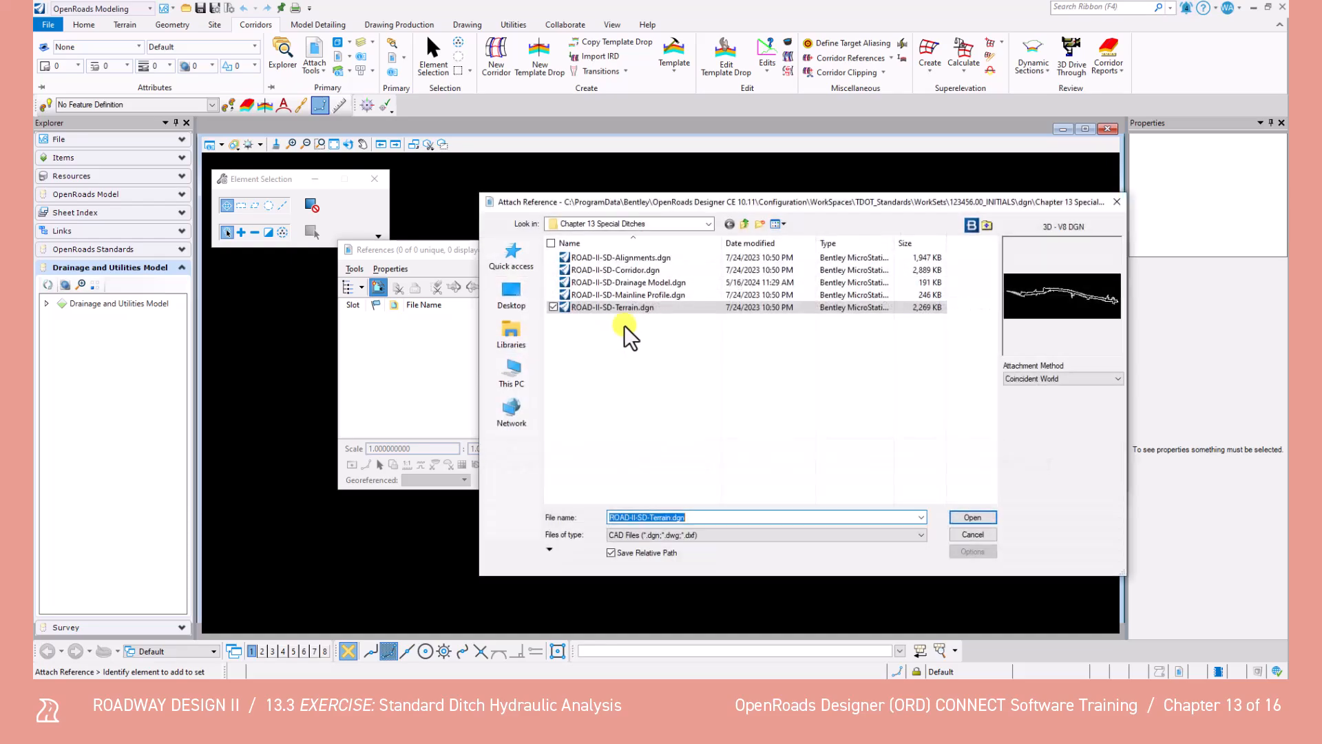
{"action": "left_click", "coordinate": [652, 307]}
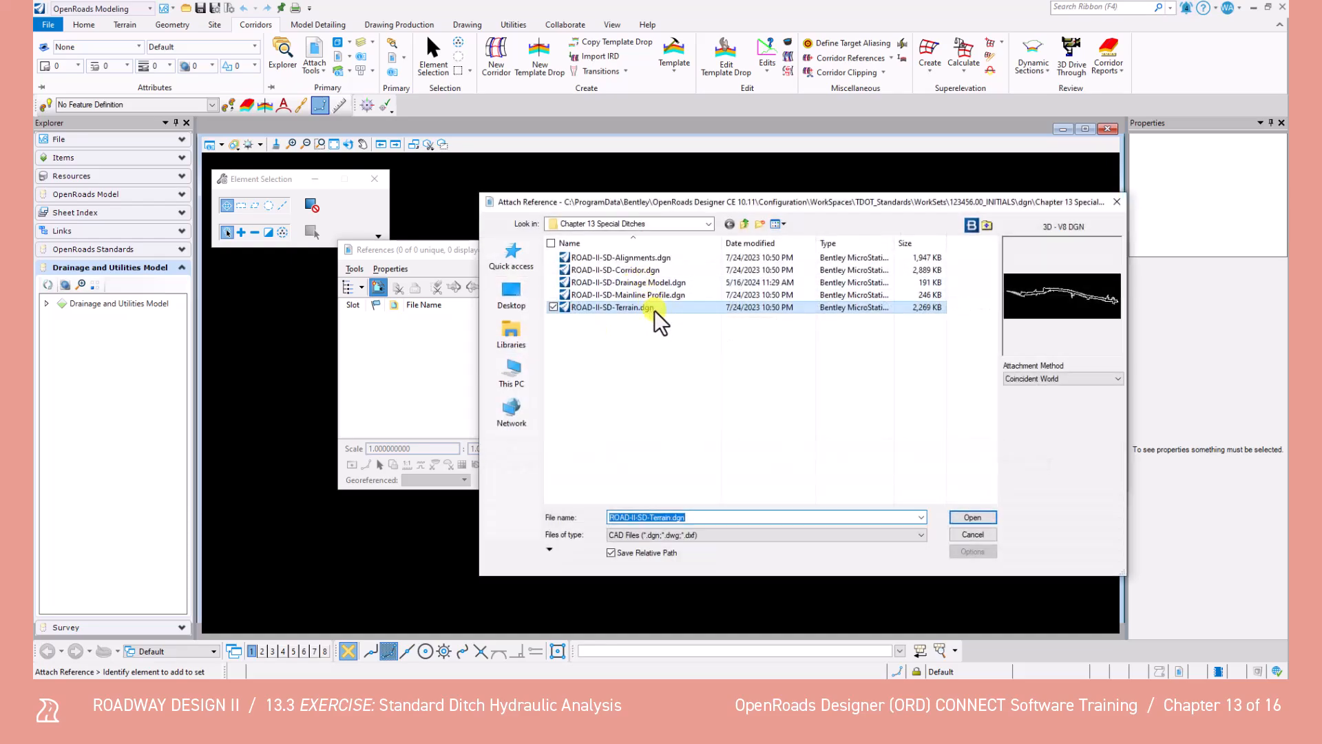
{"action": "left_click", "coordinate": [661, 258]}
{"action": "left_click", "coordinate": [648, 270], "text": "ctrl"}
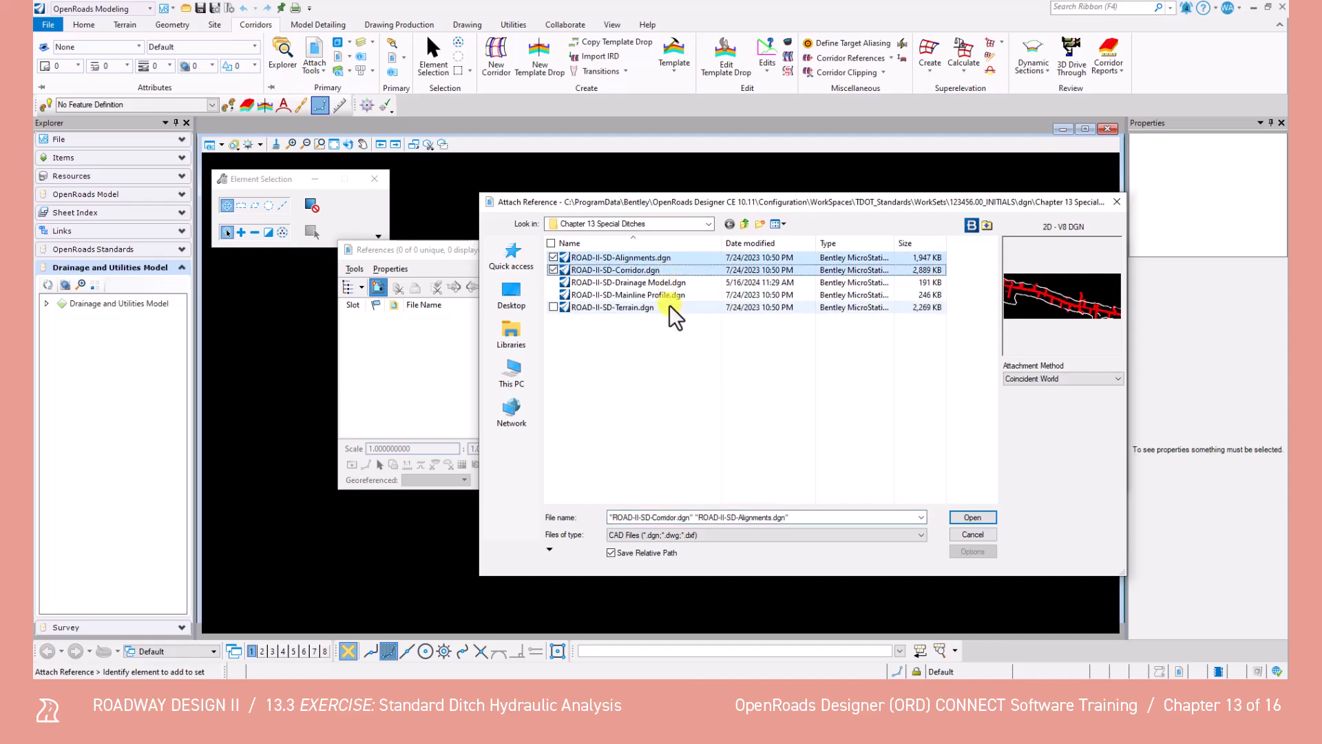
{"action": "left_click", "coordinate": [670, 307], "text": "ctrl"}
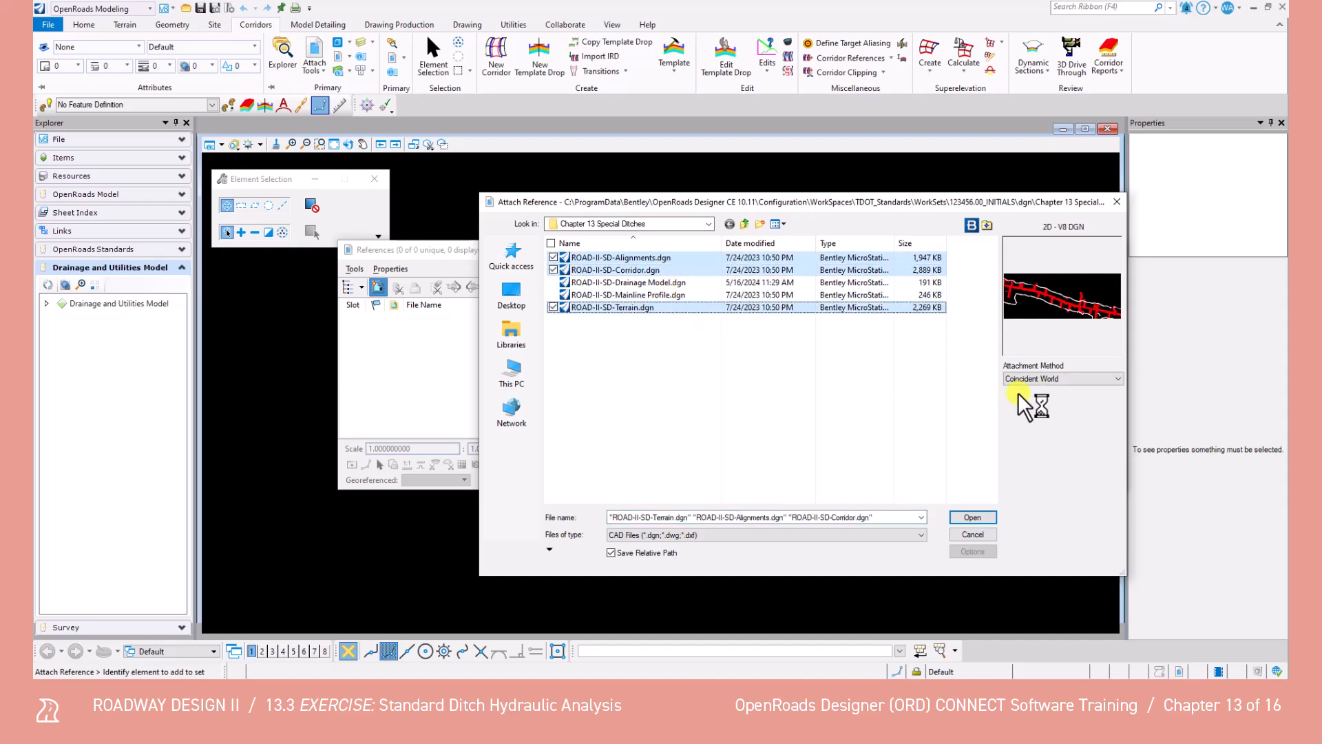
{"action": "left_click", "coordinate": [973, 517]}
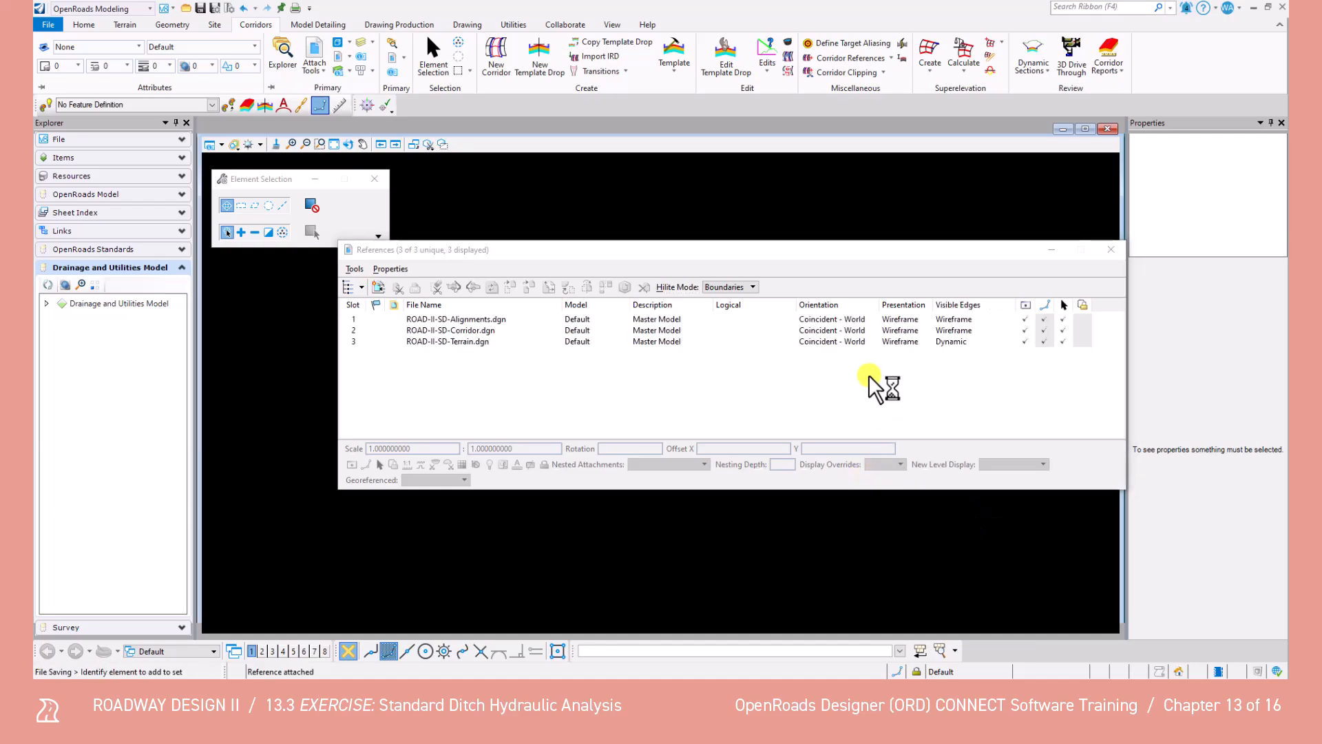
{"action": "left_click", "coordinate": [1110, 250]}
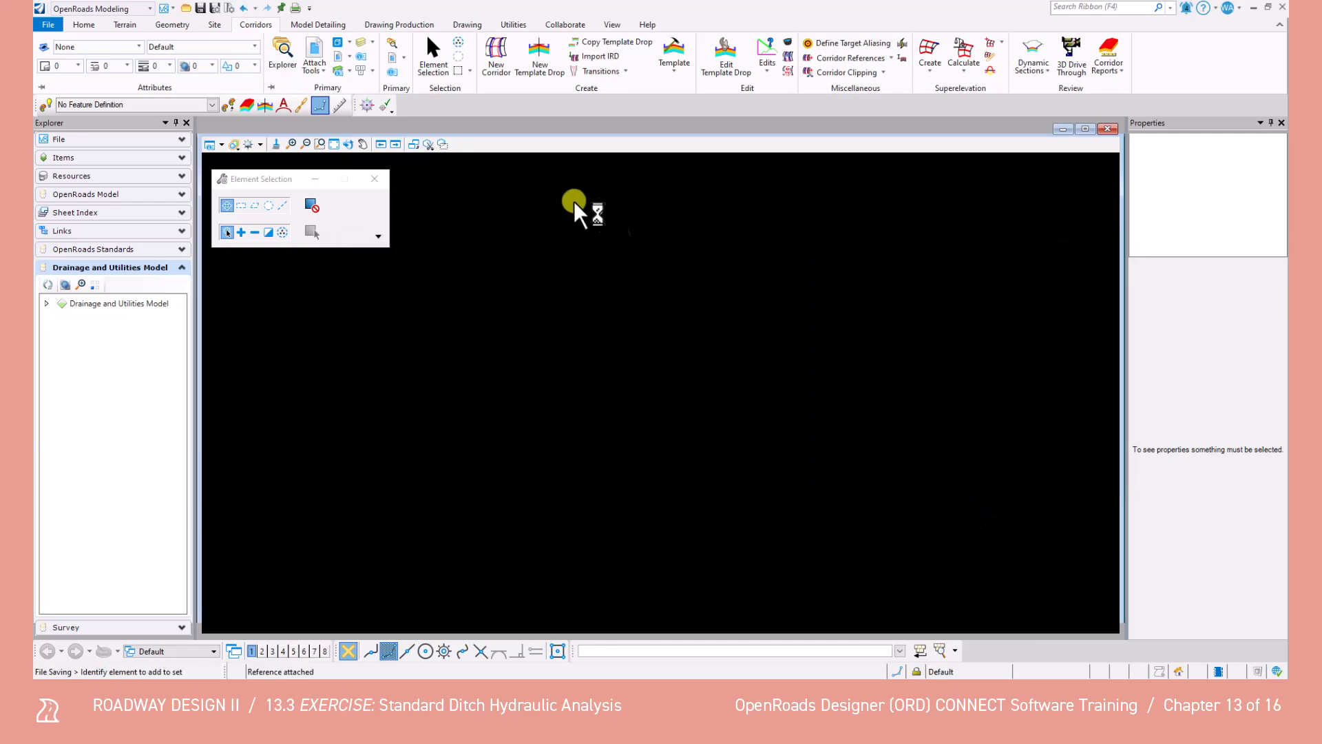
Step: Set the referenced existing ground terrain model as the active terrain by its boundary
{"action": "left_click", "coordinate": [335, 146]}
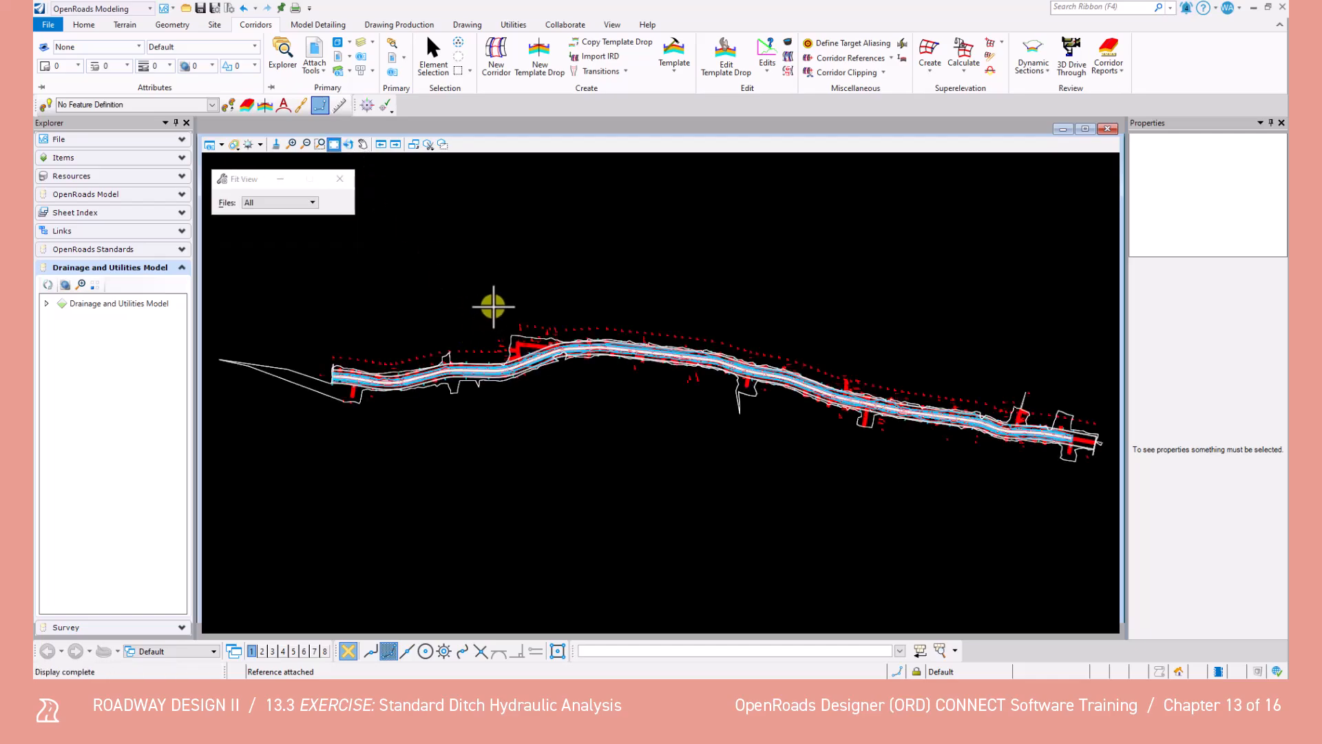
{"action": "scroll", "coordinate": [750, 365], "scroll_direction": "up", "scroll_amount": 3}
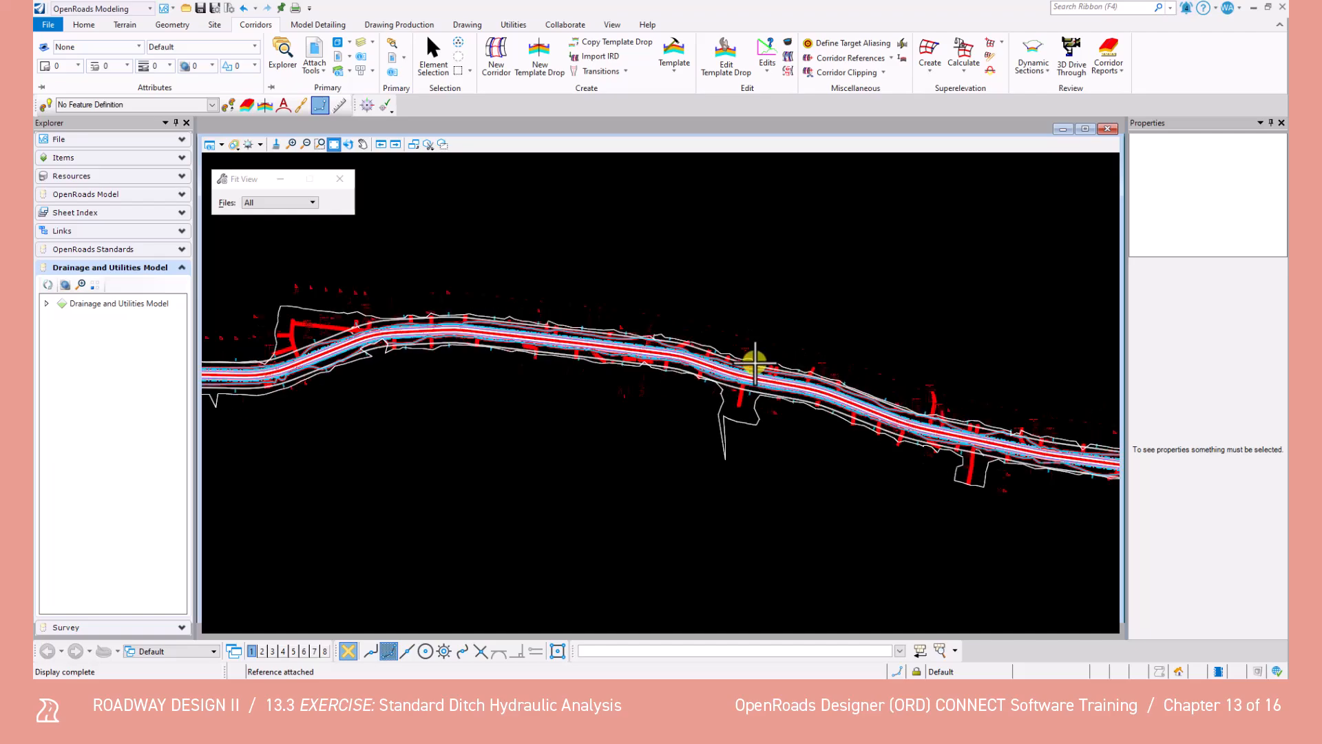
{"action": "scroll", "coordinate": [753, 361], "scroll_direction": "up", "scroll_amount": 2}
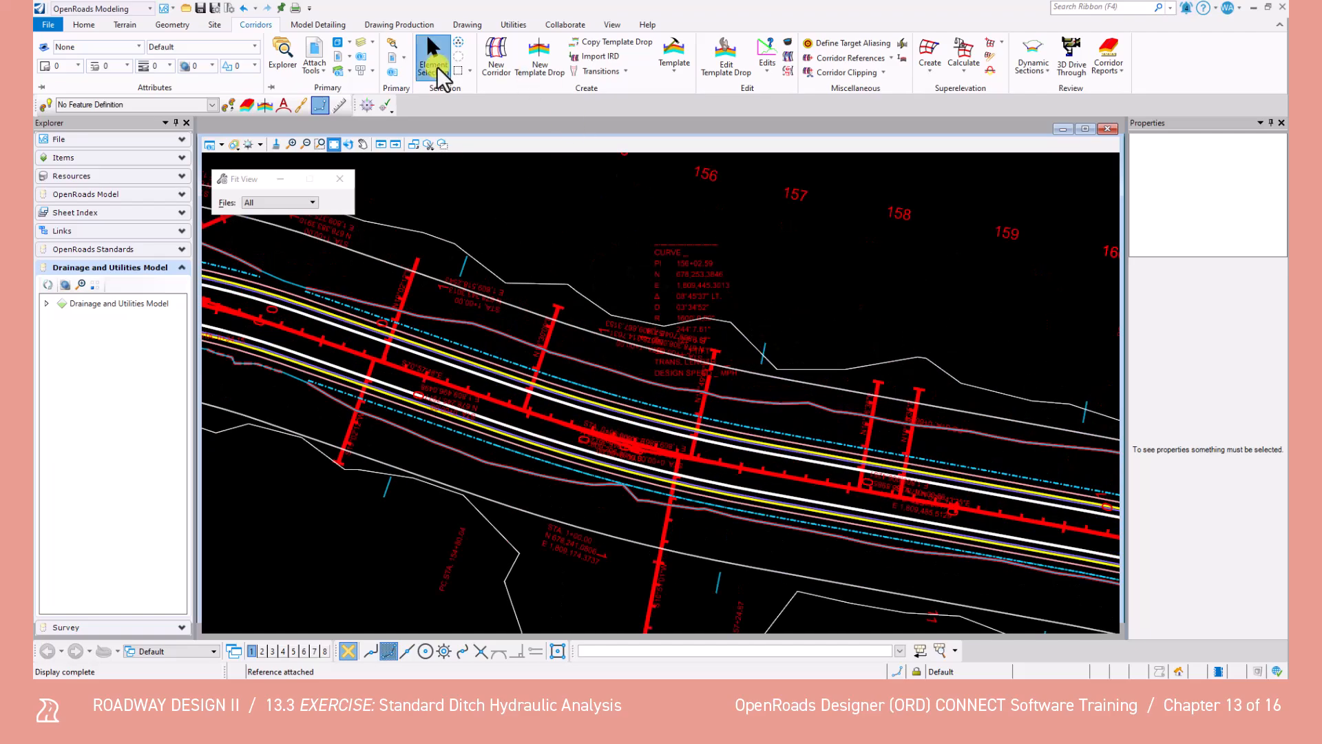
{"action": "left_click", "coordinate": [433, 55]}
{"action": "left_click", "coordinate": [547, 283]}
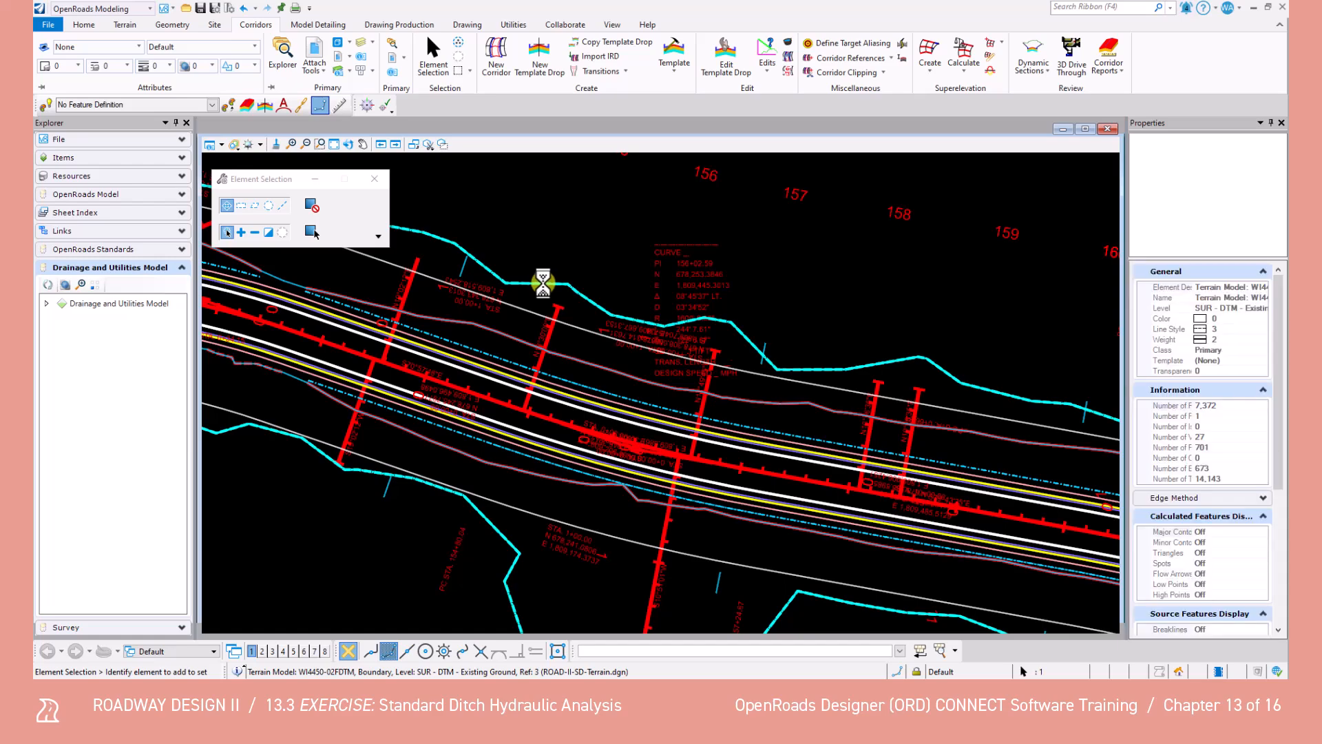
{"action": "left_click", "coordinate": [578, 279]}
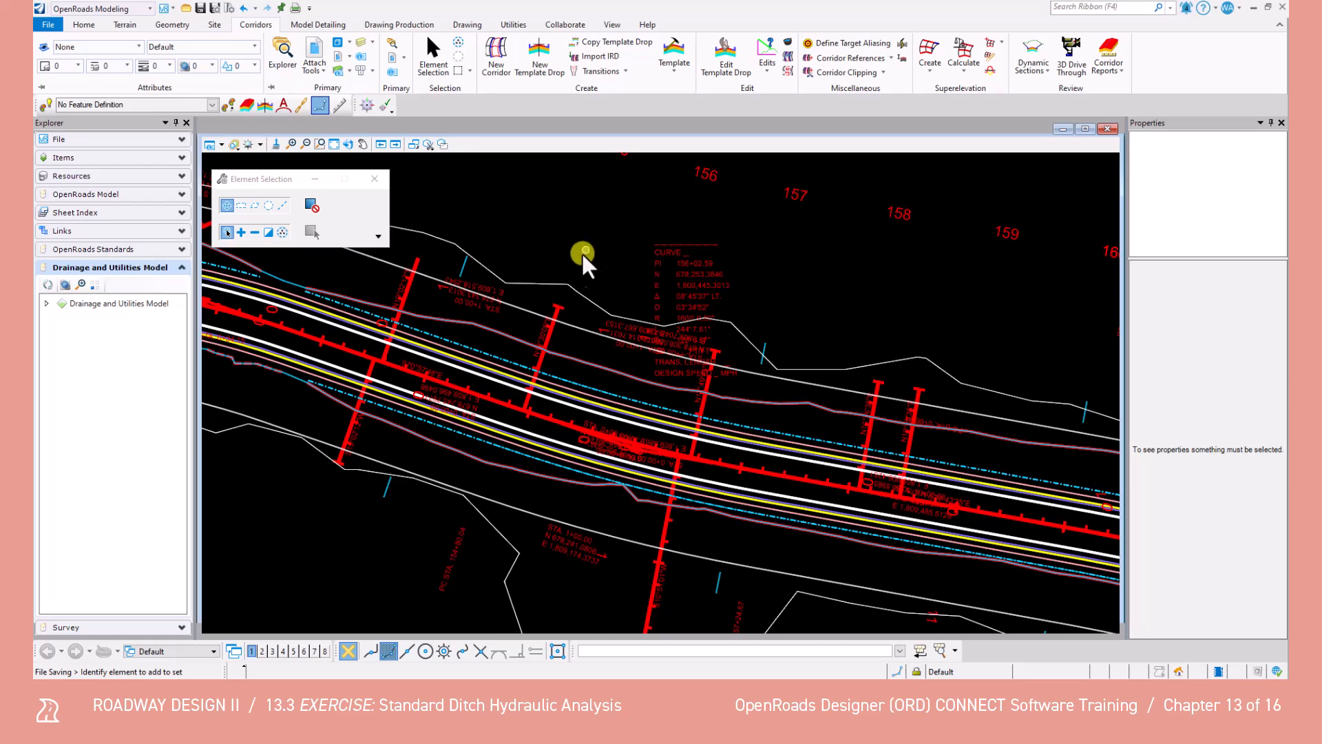
Step: Open the profile model of the mainline alignment OLDR_OP2 in View 2
{"action": "left_click", "coordinate": [555, 436]}
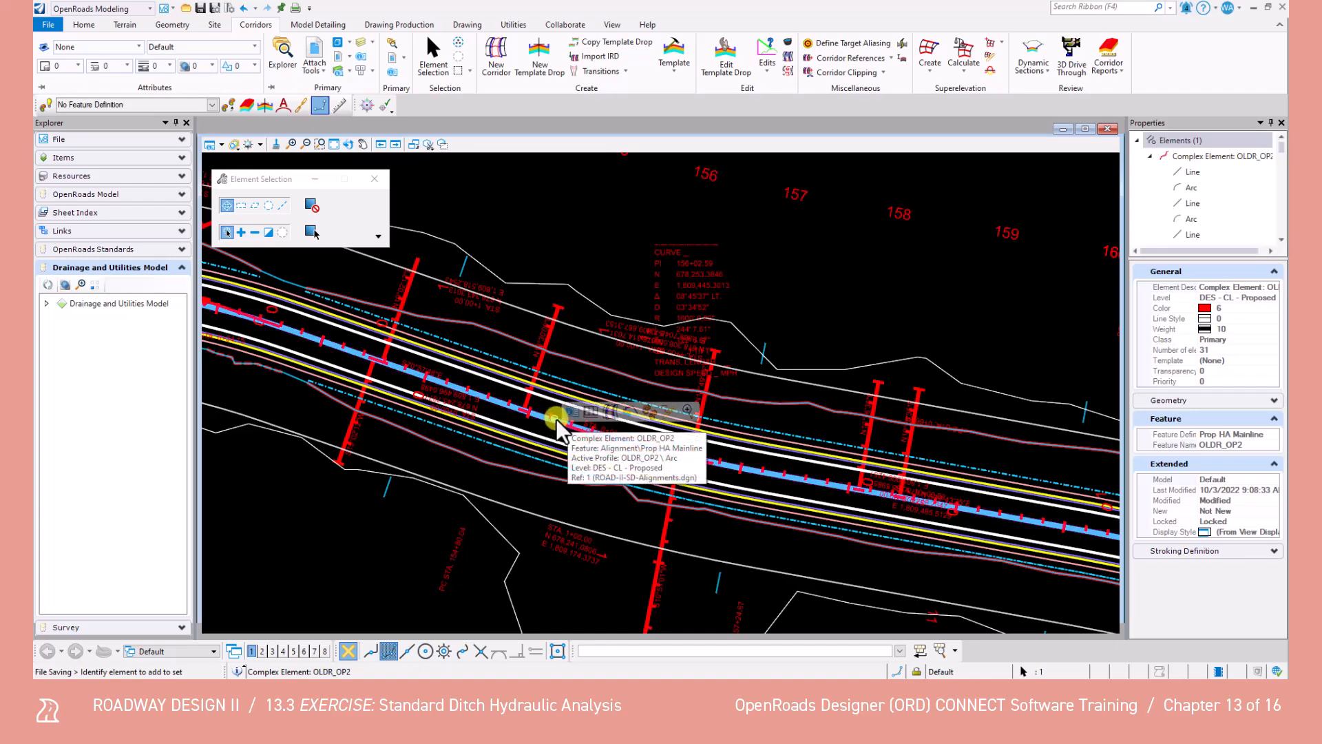
{"action": "left_click", "coordinate": [591, 412]}
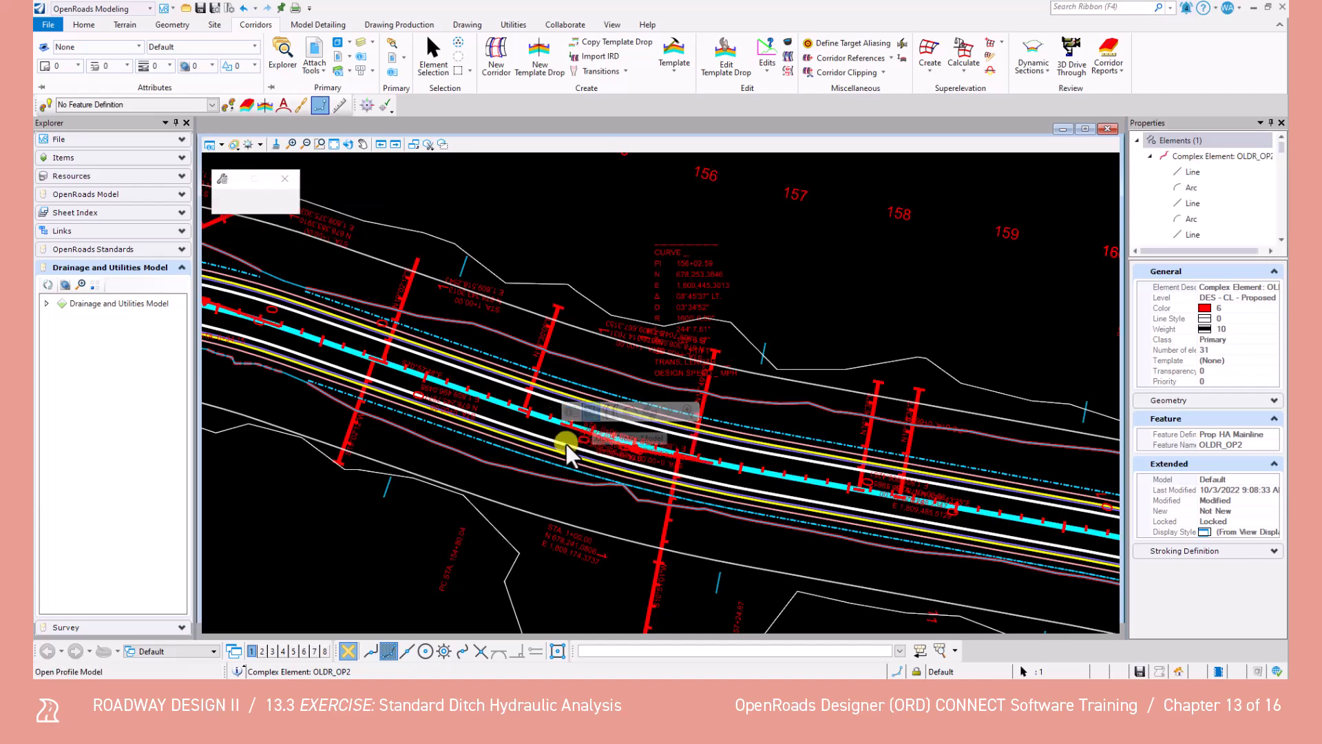
{"action": "left_click", "coordinate": [263, 651]}
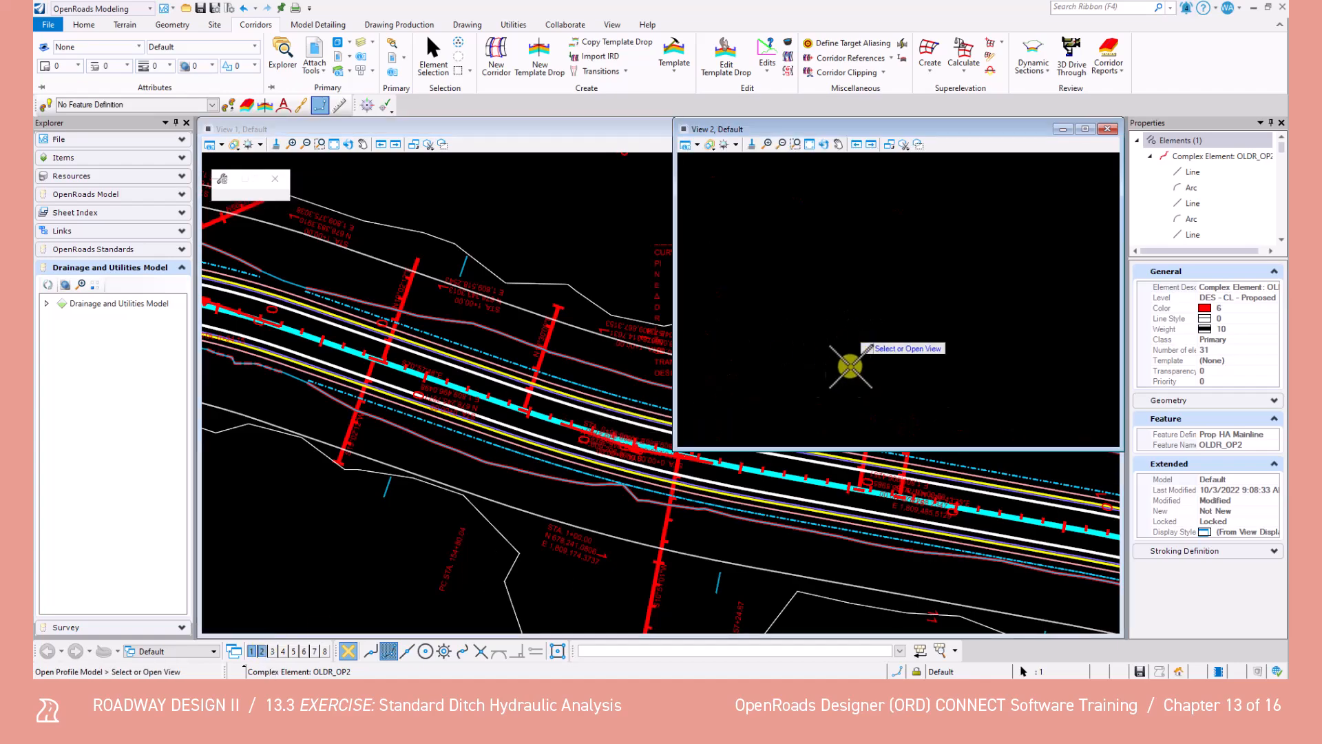
{"action": "left_click", "coordinate": [816, 364]}
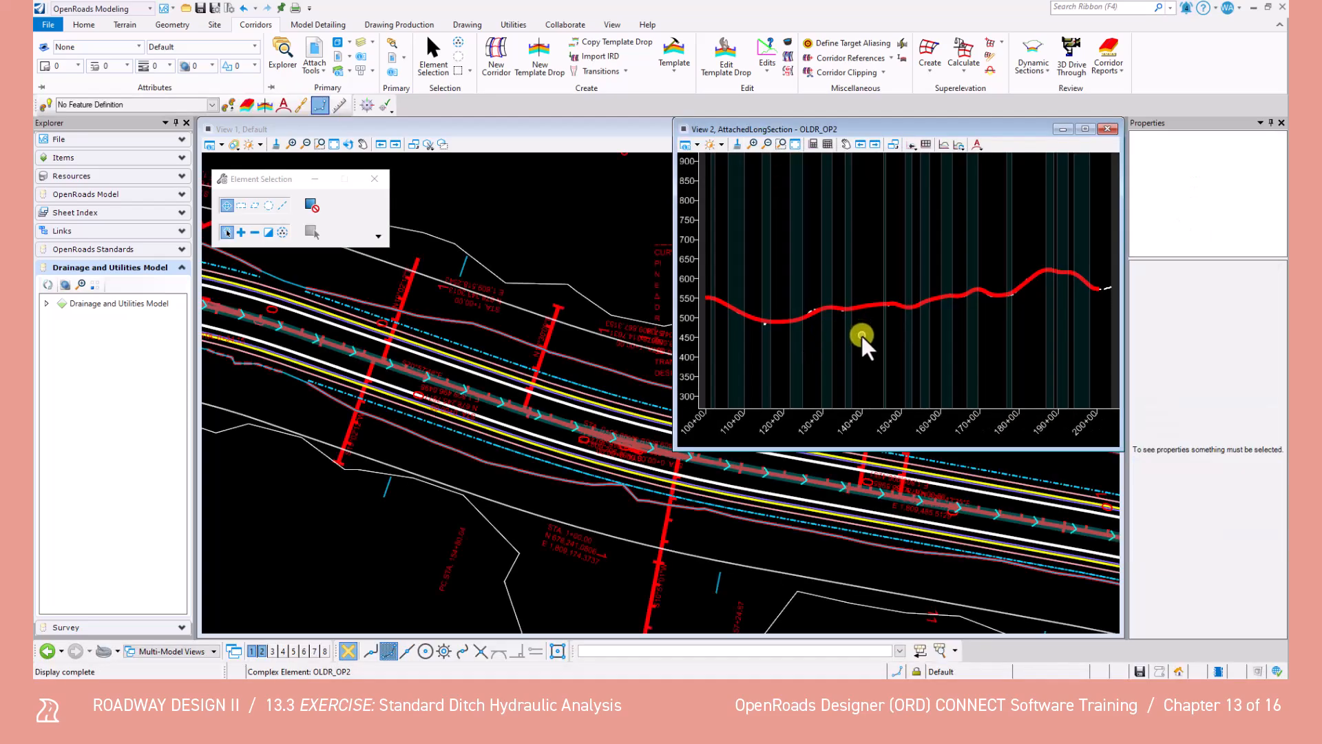
{"action": "scroll", "coordinate": [902, 304], "scroll_direction": "up", "scroll_amount": 4}
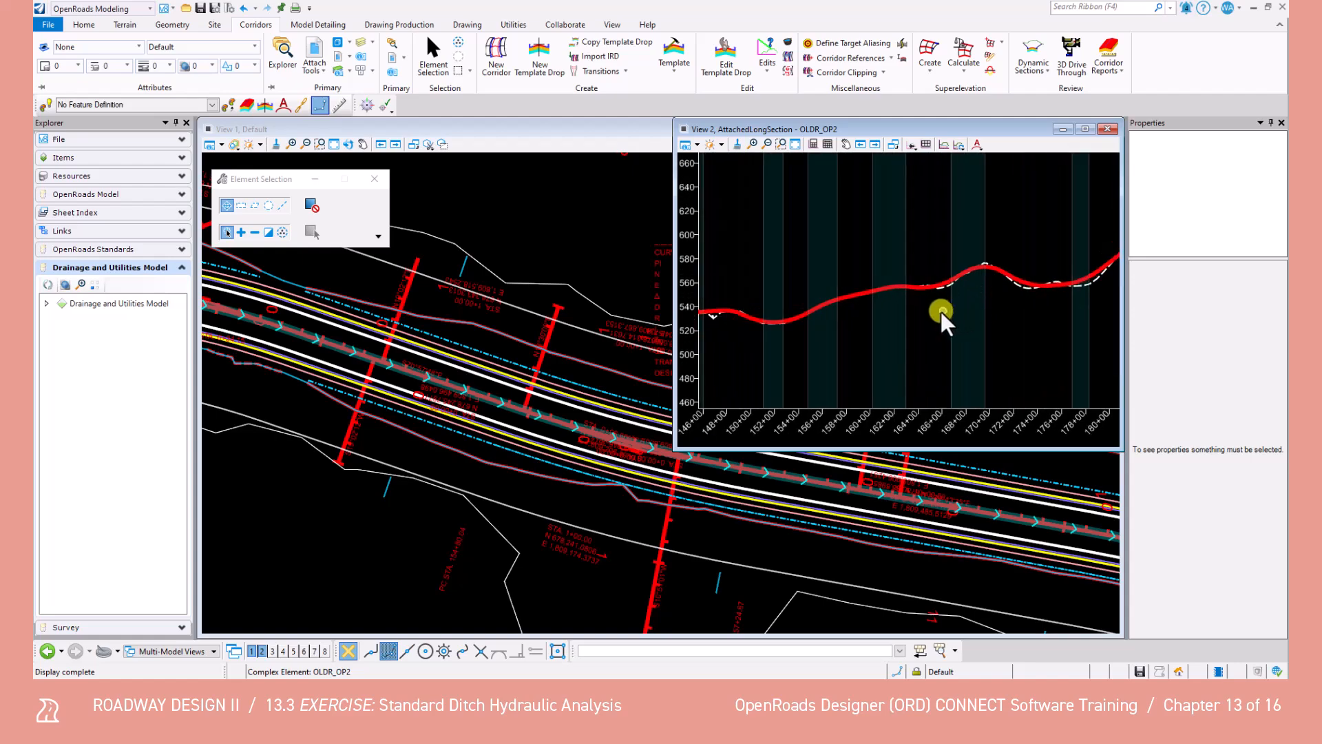
{"action": "scroll", "coordinate": [943, 295], "scroll_direction": "up", "scroll_amount": 1}
{"action": "scroll", "coordinate": [829, 347], "scroll_direction": "up", "scroll_amount": 1}
{"action": "middle_click_drag", "start_coordinate": [828, 347], "coordinate": [903, 345]}
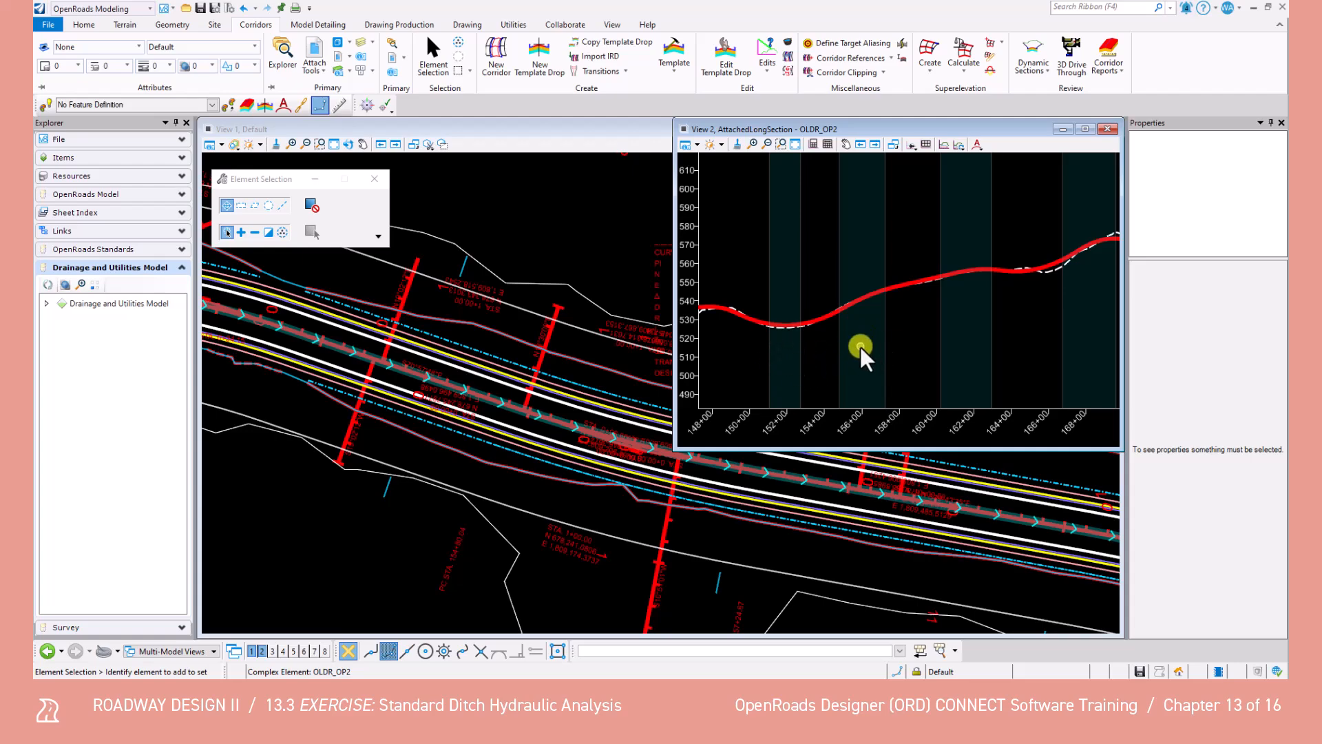
Step: Save the file and minimize the View 2 profile to return to the plan view
{"action": "key", "text": "ctrl+s"}
{"action": "left_click", "coordinate": [1062, 129]}
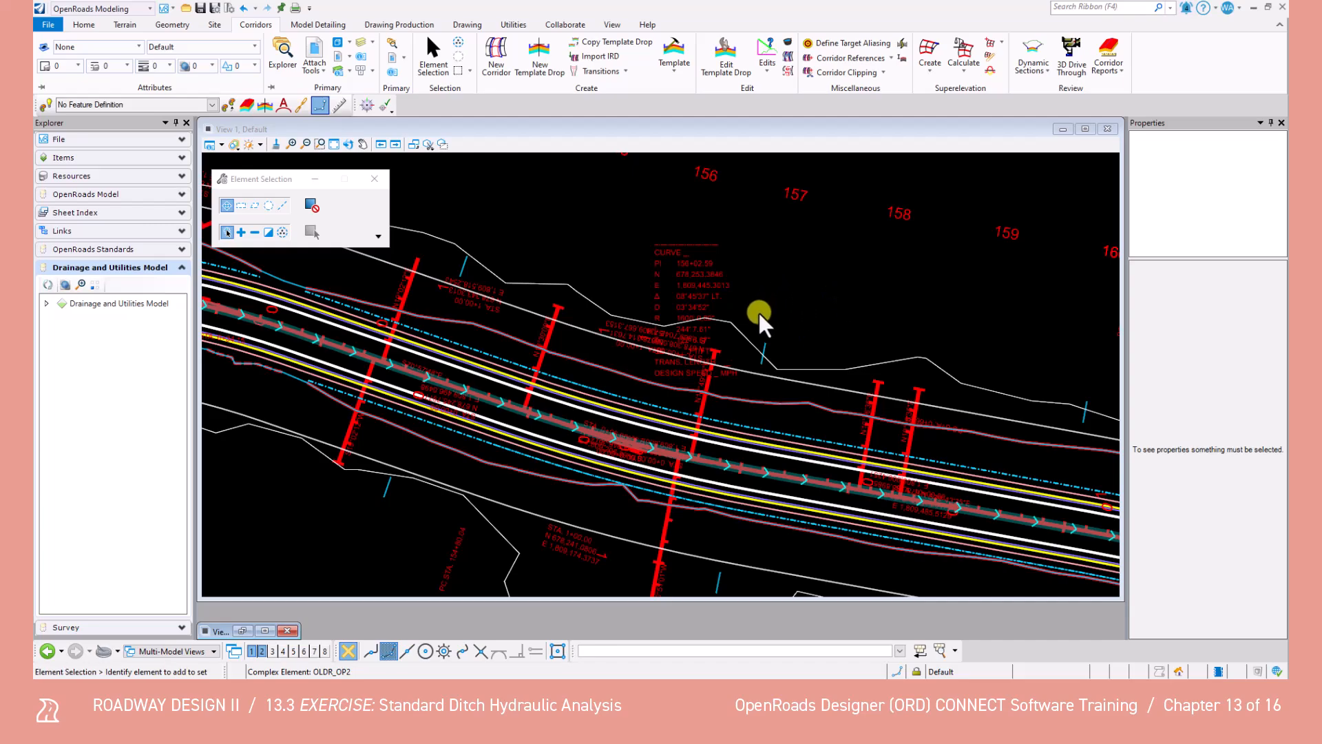
{"action": "scroll", "coordinate": [762, 315], "scroll_direction": "down", "scroll_amount": 1}
{"action": "mouse_move", "coordinate": [811, 305]}
{"action": "middle_mouse_down"}
{"action": "mouse_move", "coordinate": [785, 296]}
{"action": "mouse_move", "coordinate": [771, 321]}
{"action": "mouse_move", "coordinate": [702, 316]}
{"action": "middle_mouse_up"}
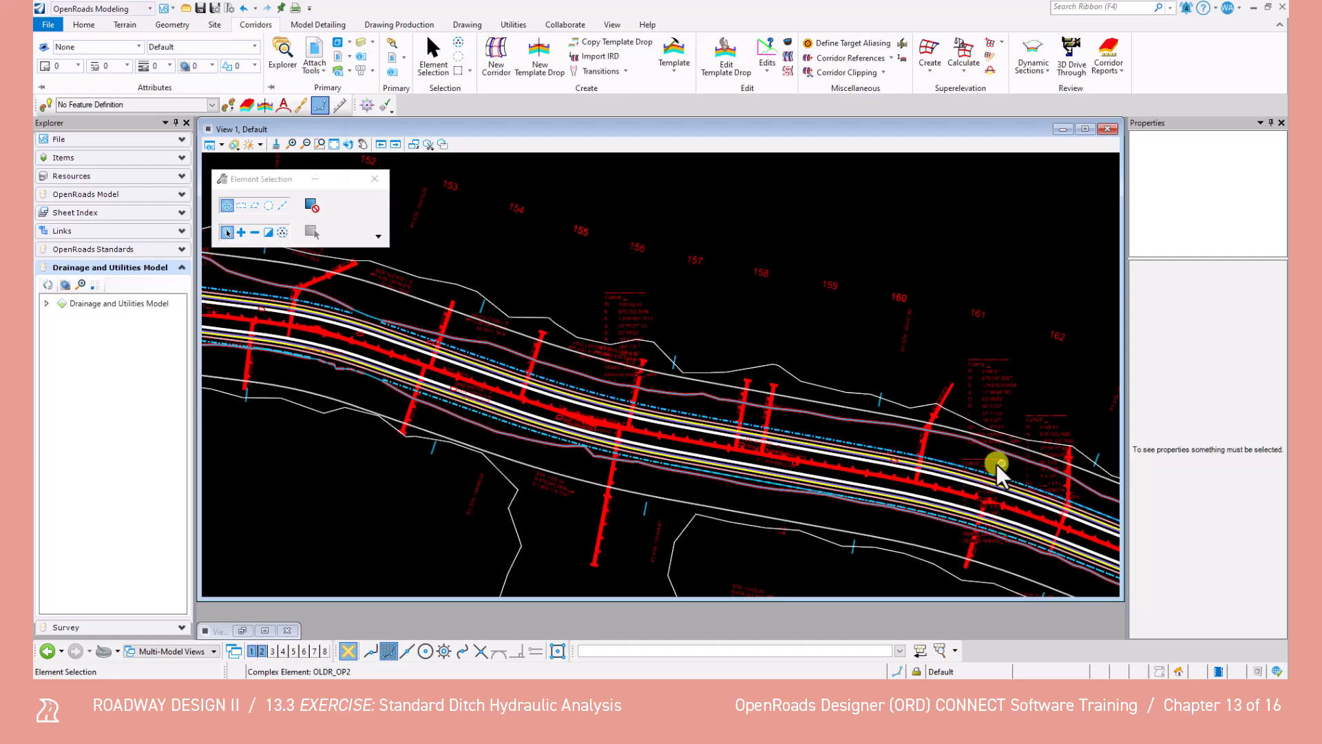
{"action": "mouse_move", "coordinate": [1001, 471]}
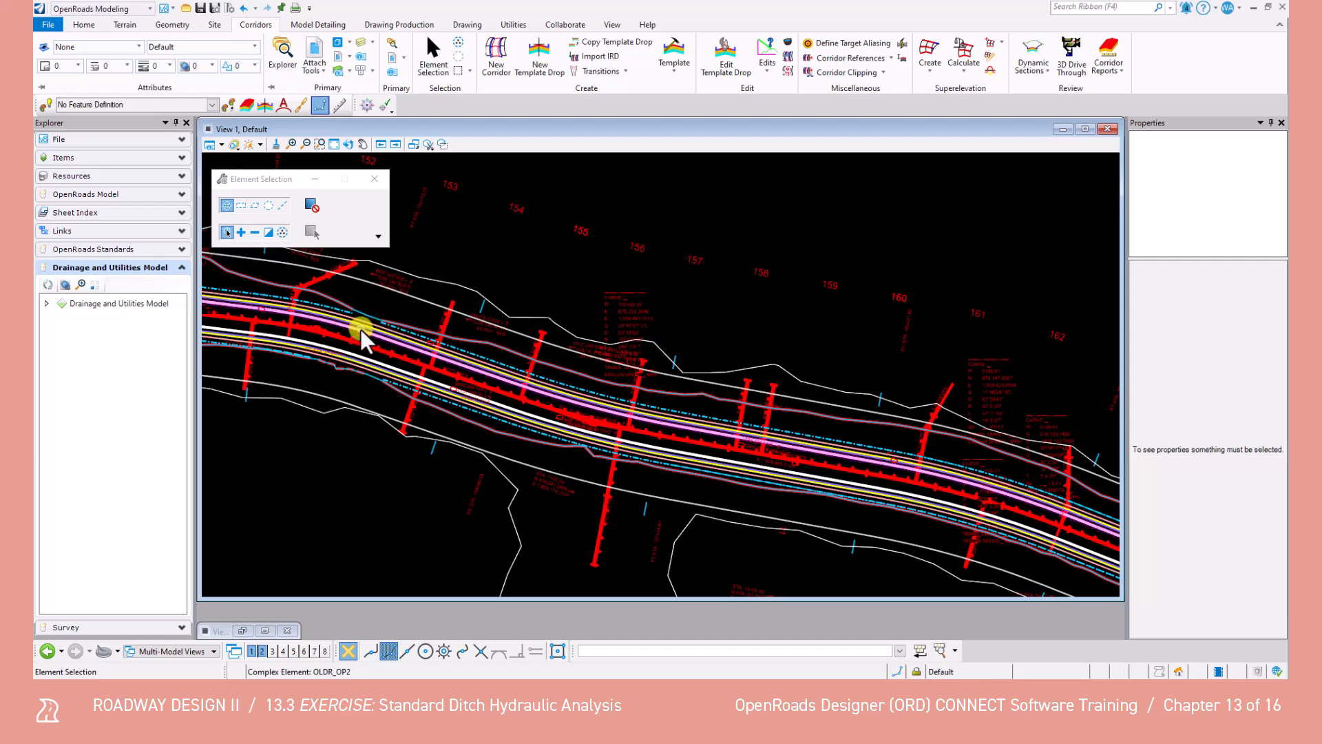
{"action": "mouse_move", "coordinate": [361, 331]}
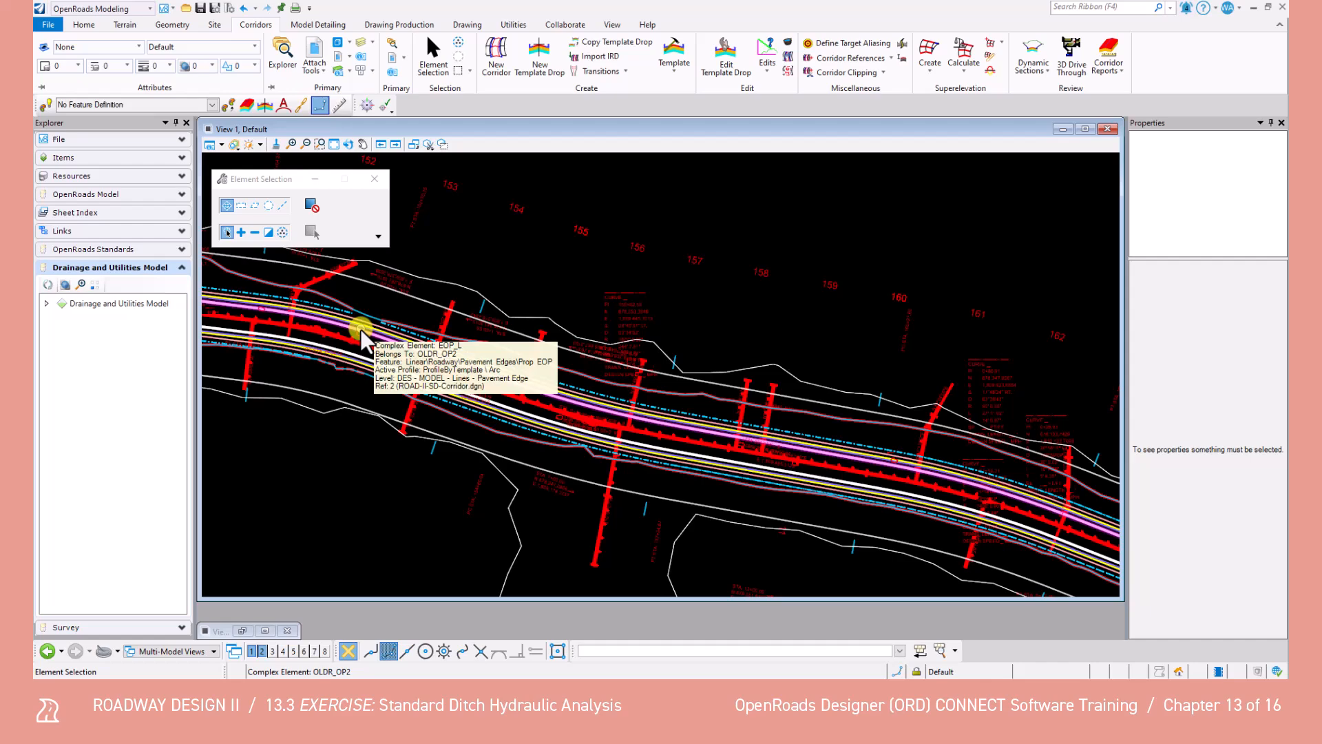
Step: Switch to the Drainage and Utilities workflow and create a Drainage and Utilities project in the file, declining the database compaction
{"action": "left_click", "coordinate": [89, 8]}
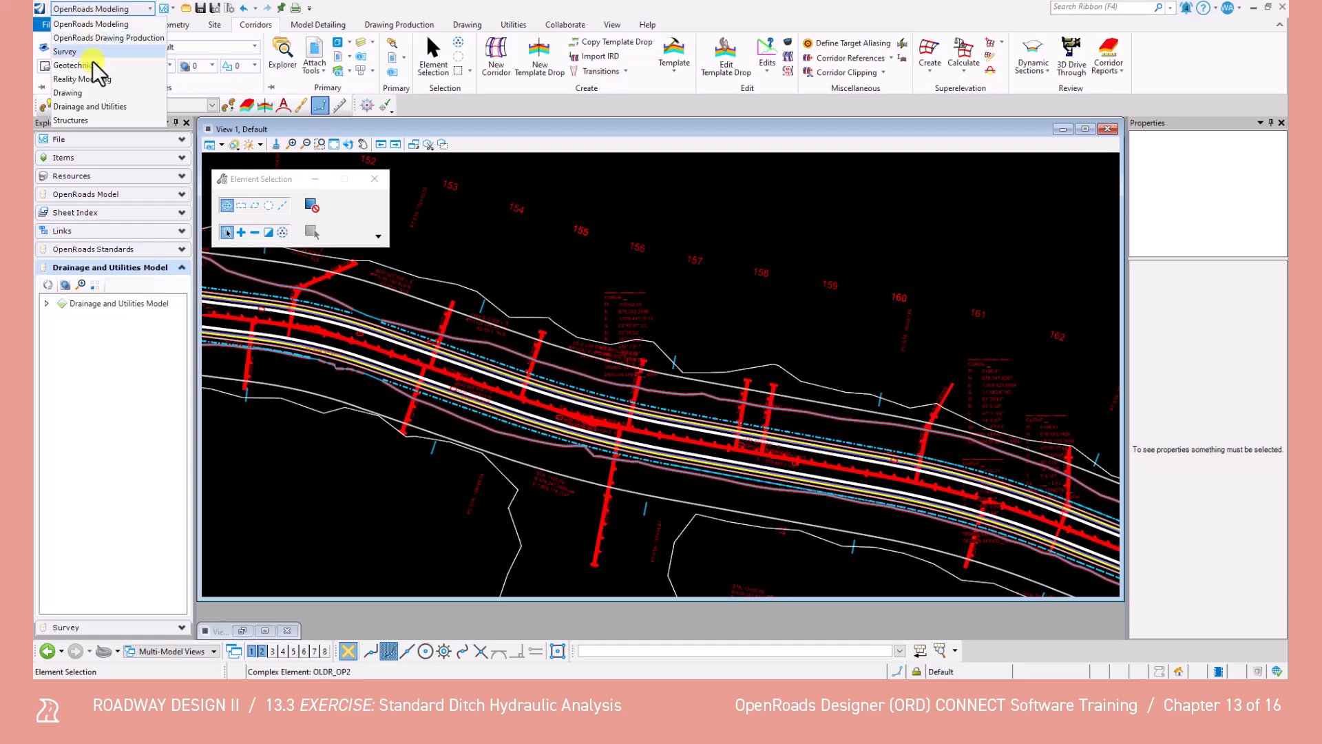
{"action": "left_click", "coordinate": [104, 106]}
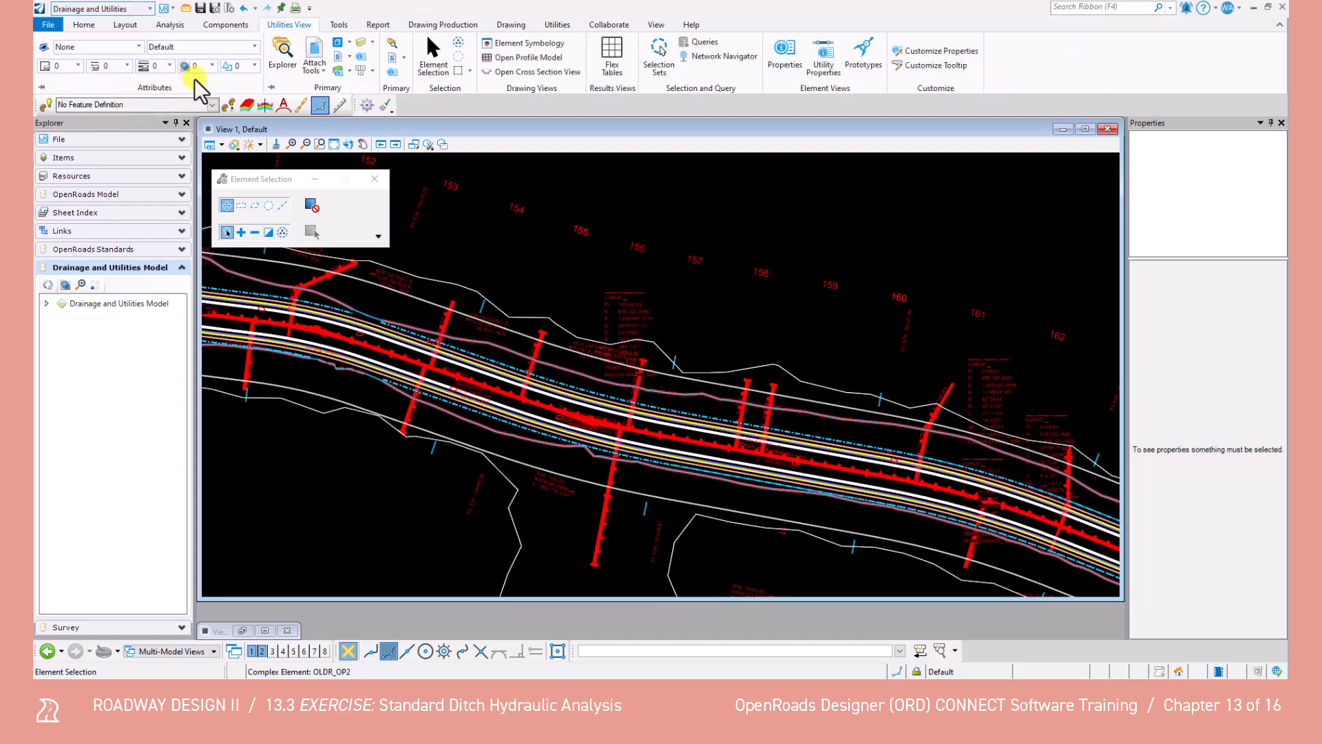
{"action": "left_click", "coordinate": [126, 26]}
{"action": "left_click", "coordinate": [493, 56]}
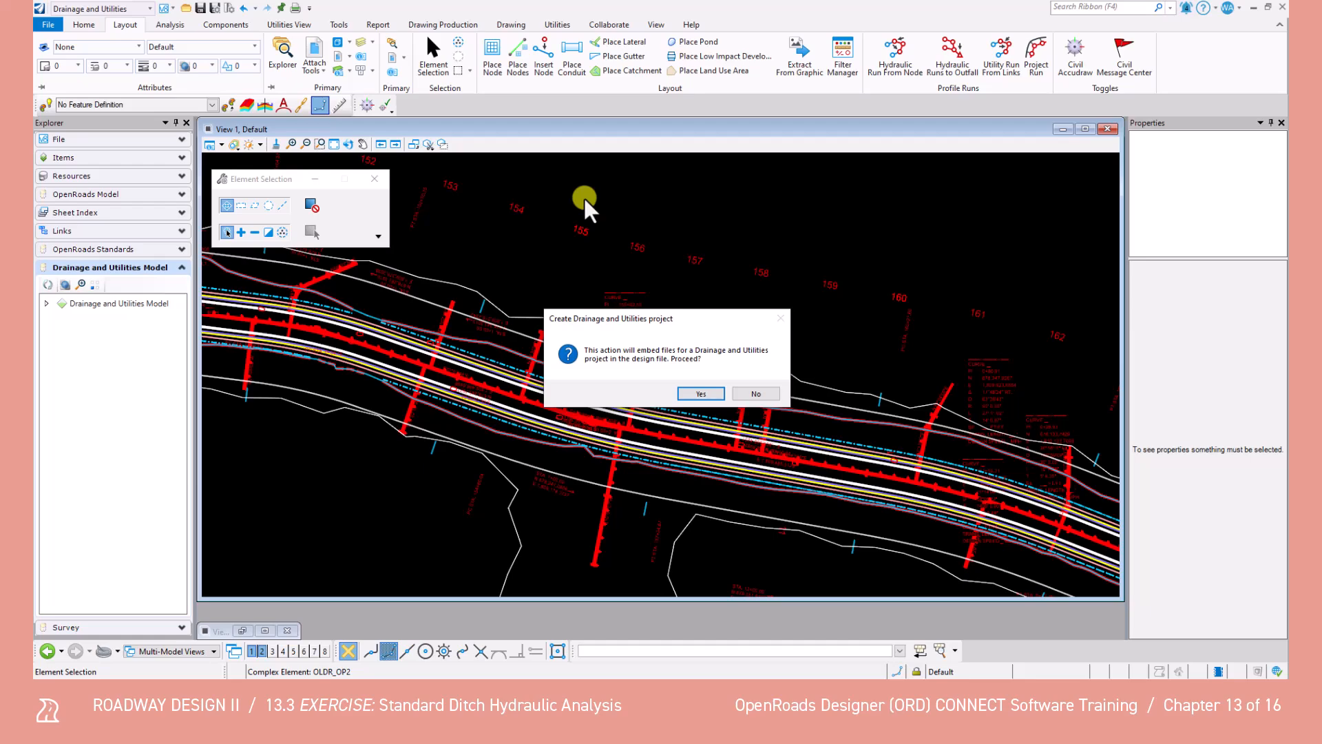
{"action": "left_click", "coordinate": [701, 394]}
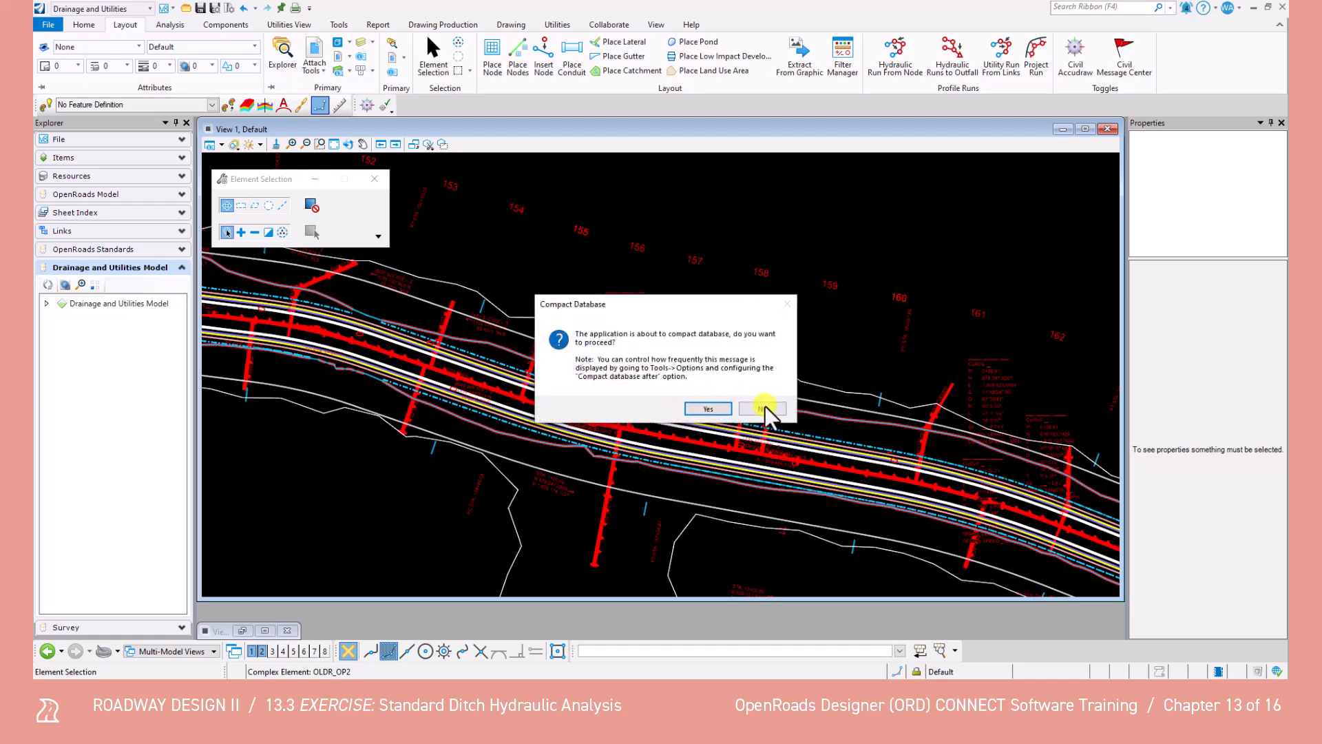
{"action": "left_click", "coordinate": [764, 409]}
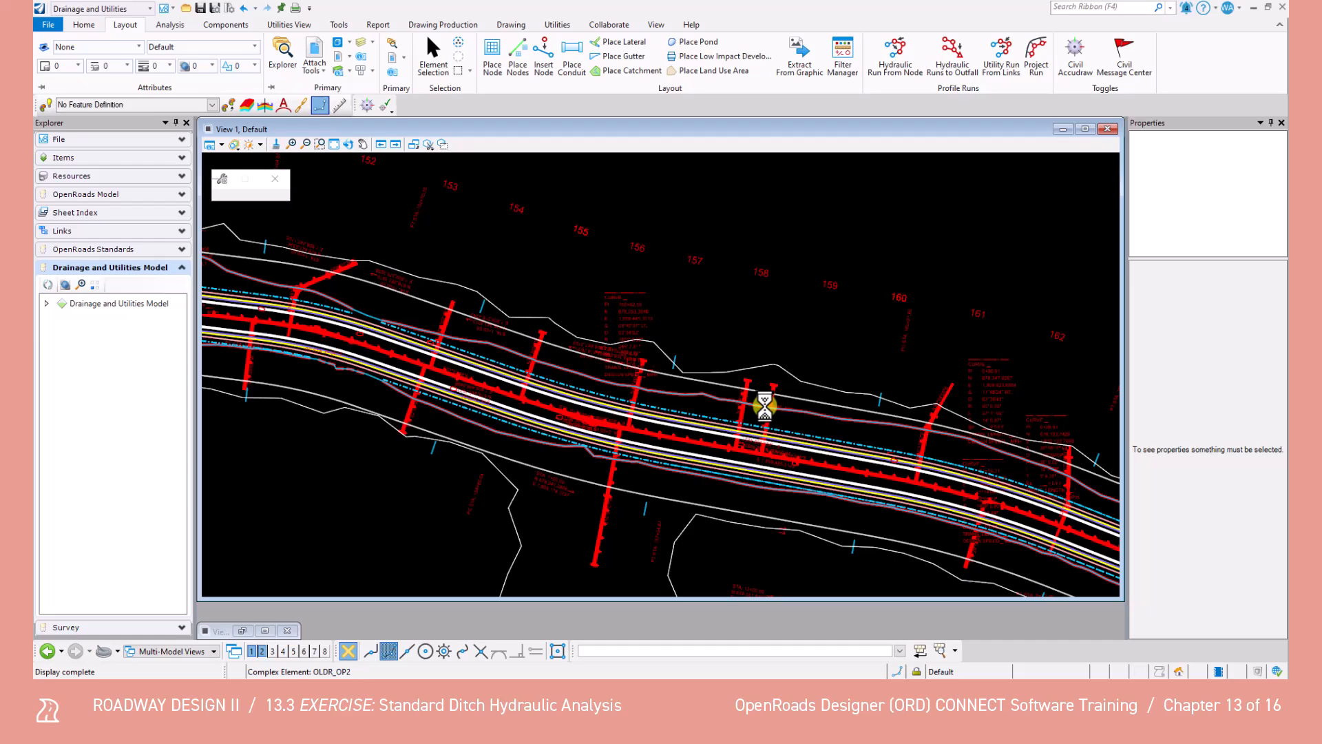
{"action": "left_click", "coordinate": [774, 407]}
Step: Start placing a drainage node with the Ditch Begin 1ft feature definition from the storm water ditch nodes
{"action": "left_click", "coordinate": [489, 55]}
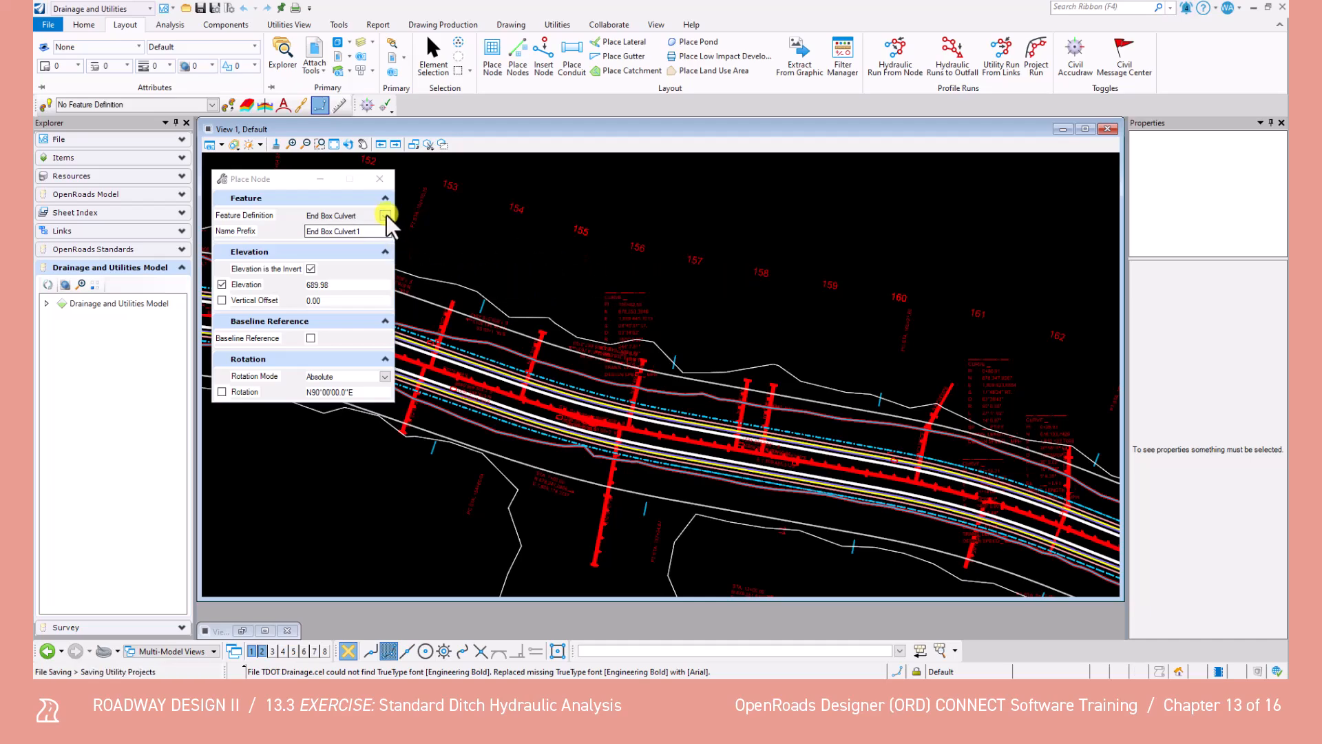
{"action": "left_click", "coordinate": [385, 215]}
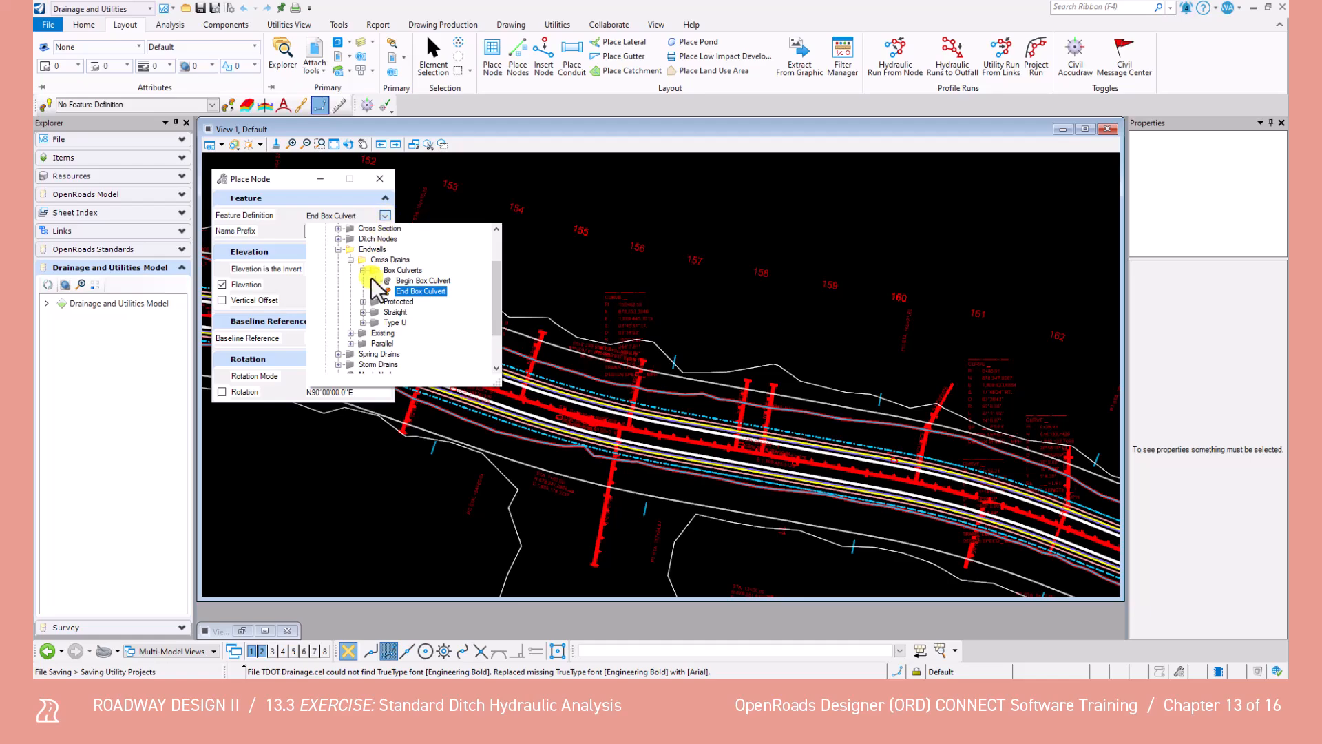
{"action": "scroll", "coordinate": [358, 263], "scroll_direction": "up", "scroll_amount": 2}
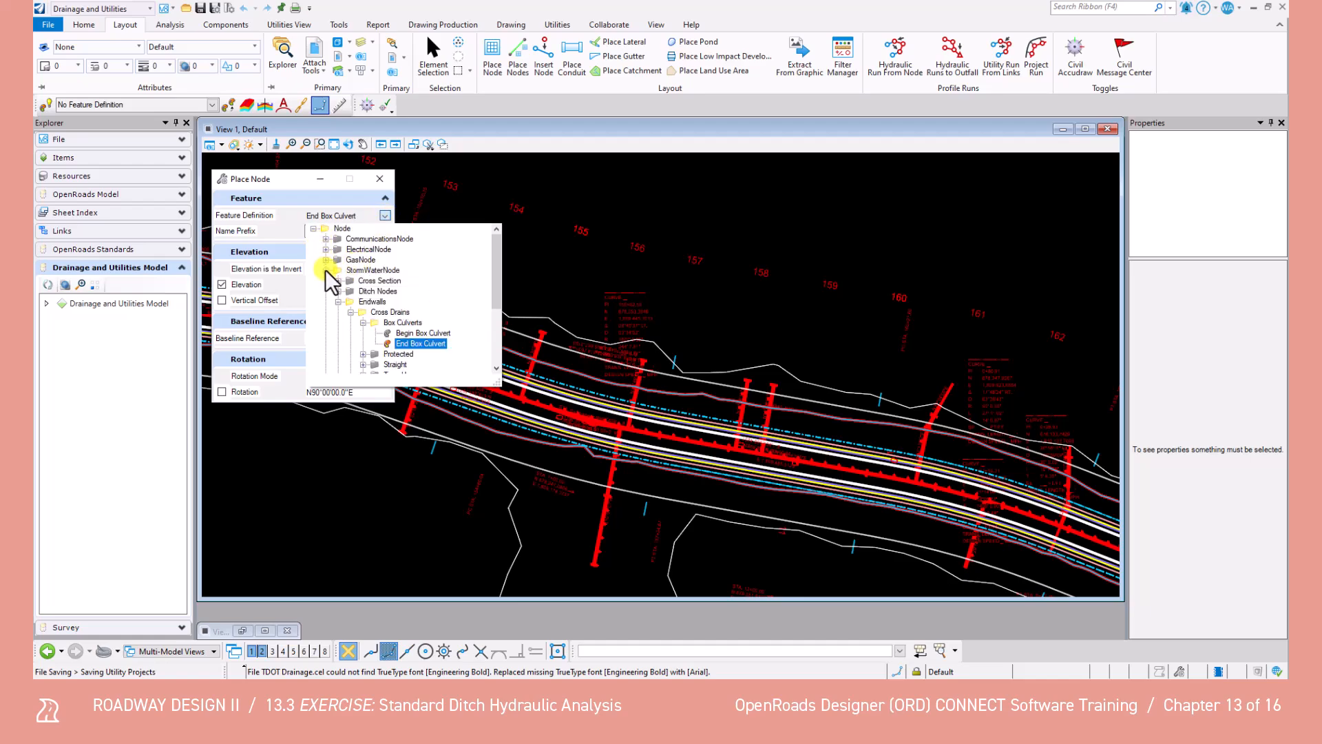
{"action": "left_click", "coordinate": [337, 301]}
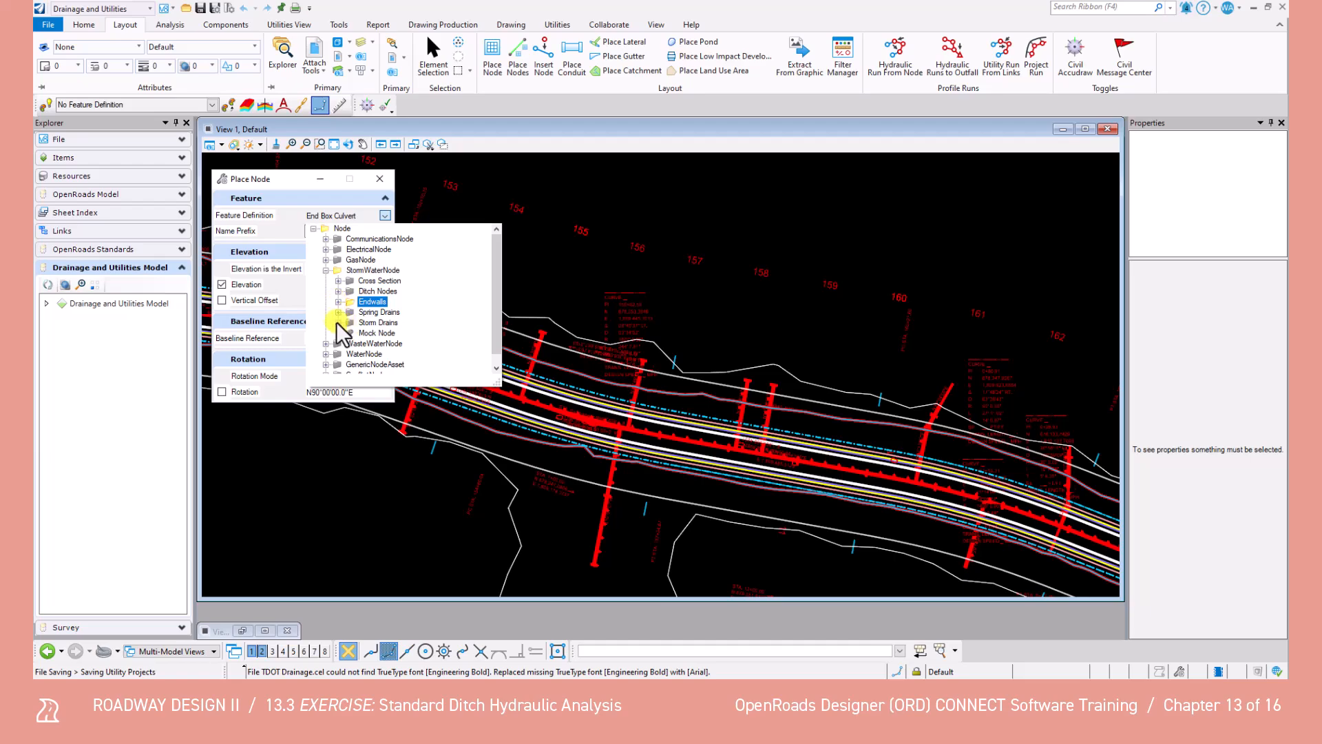
{"action": "left_click", "coordinate": [337, 291]}
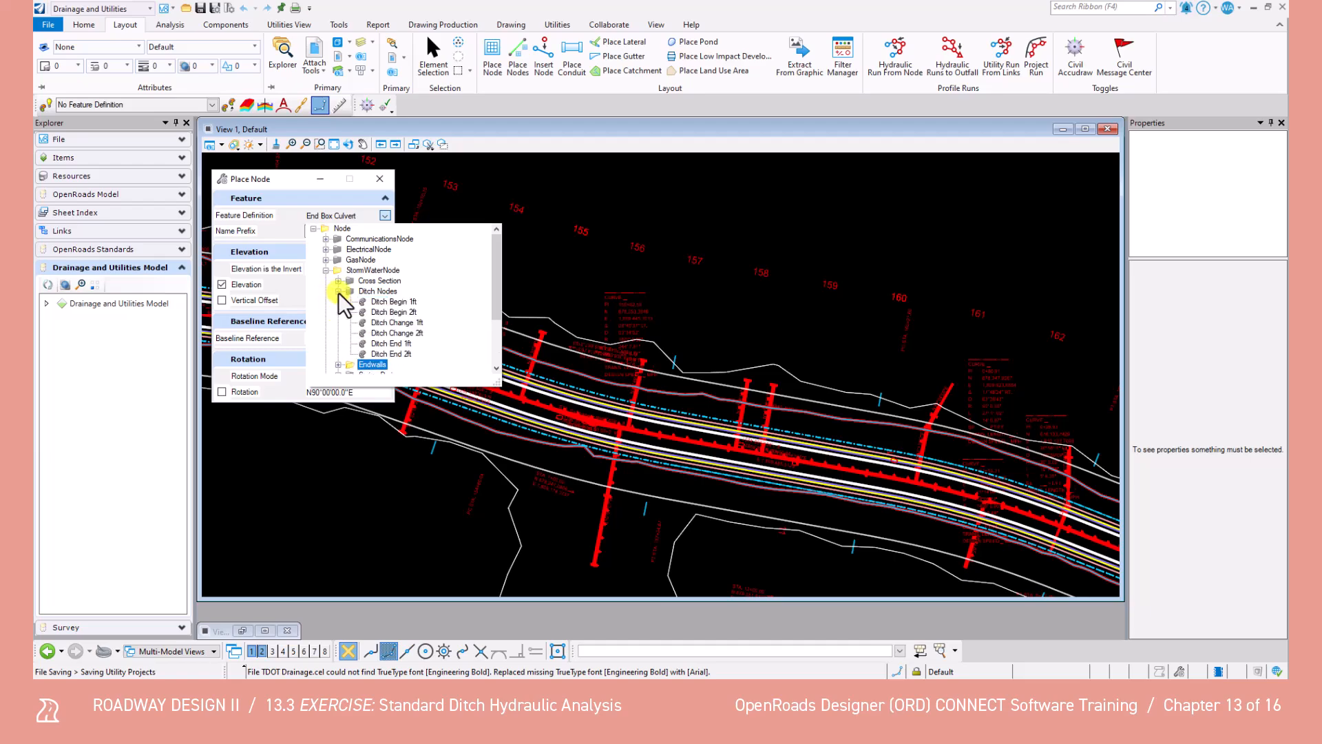
{"action": "left_click", "coordinate": [400, 302]}
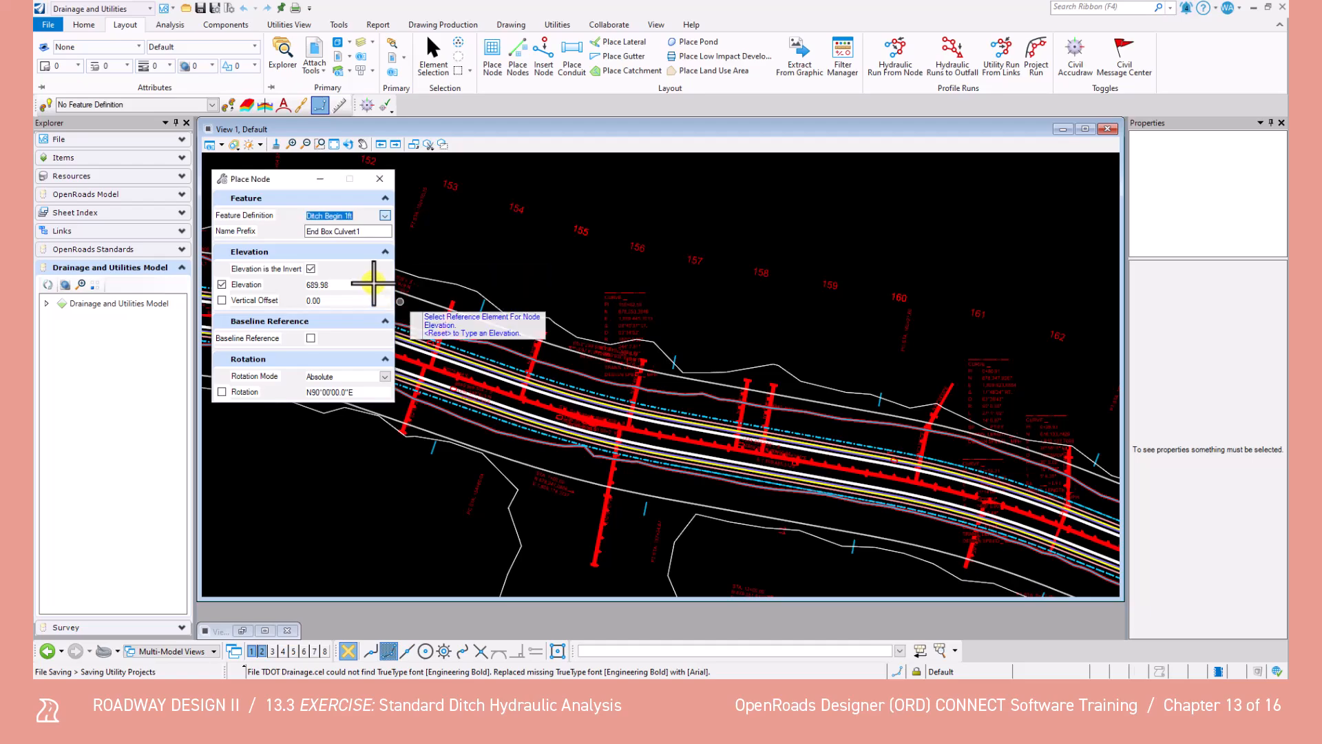
Step: Unlock the fixed node elevation and use the existing ground terrain boundary as the elevation reference element
{"action": "left_click", "coordinate": [328, 233]}
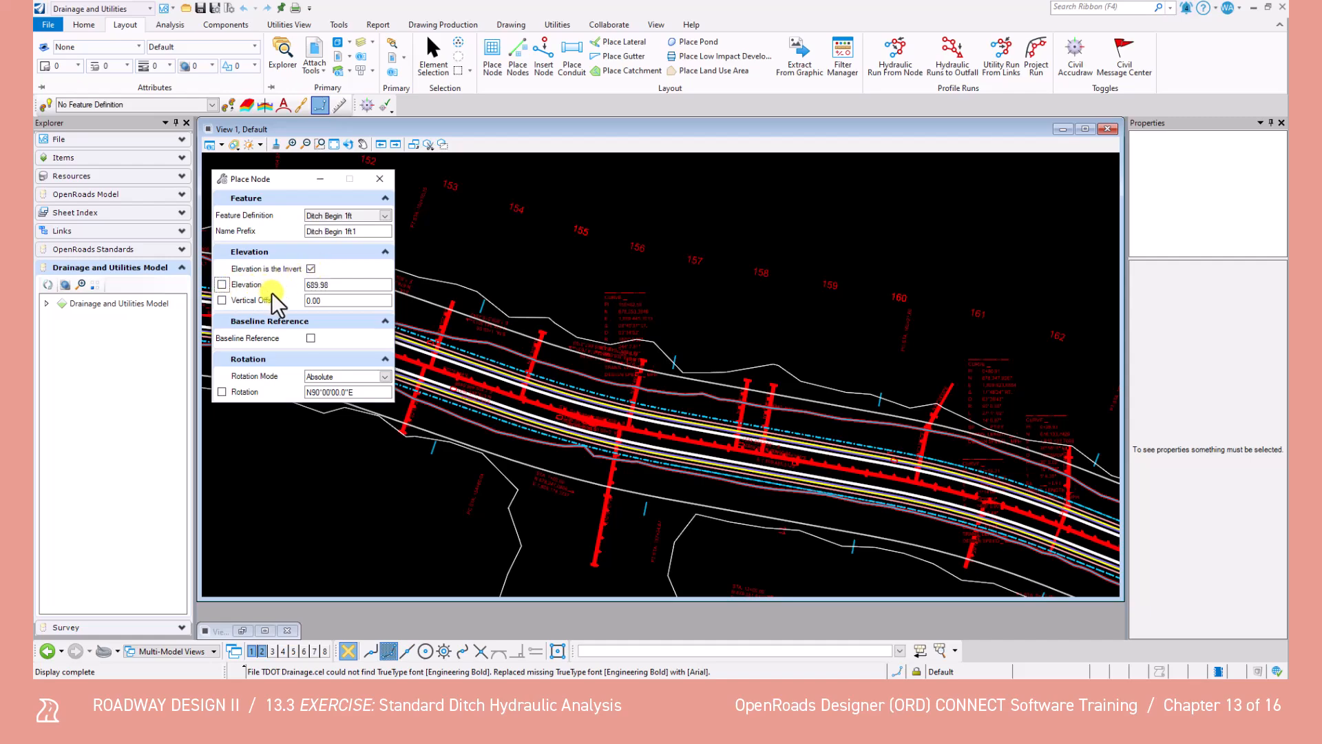
{"action": "left_click", "coordinate": [365, 379]}
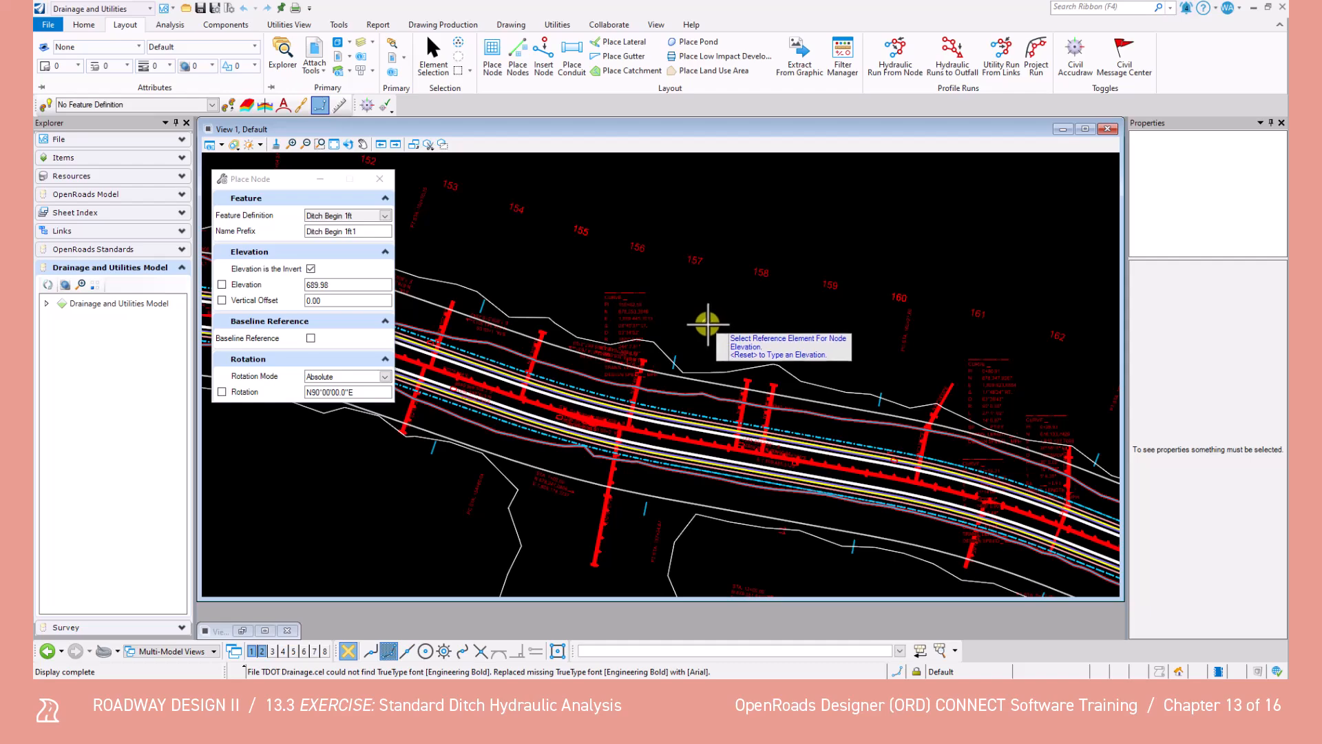
{"action": "left_click", "coordinate": [716, 372]}
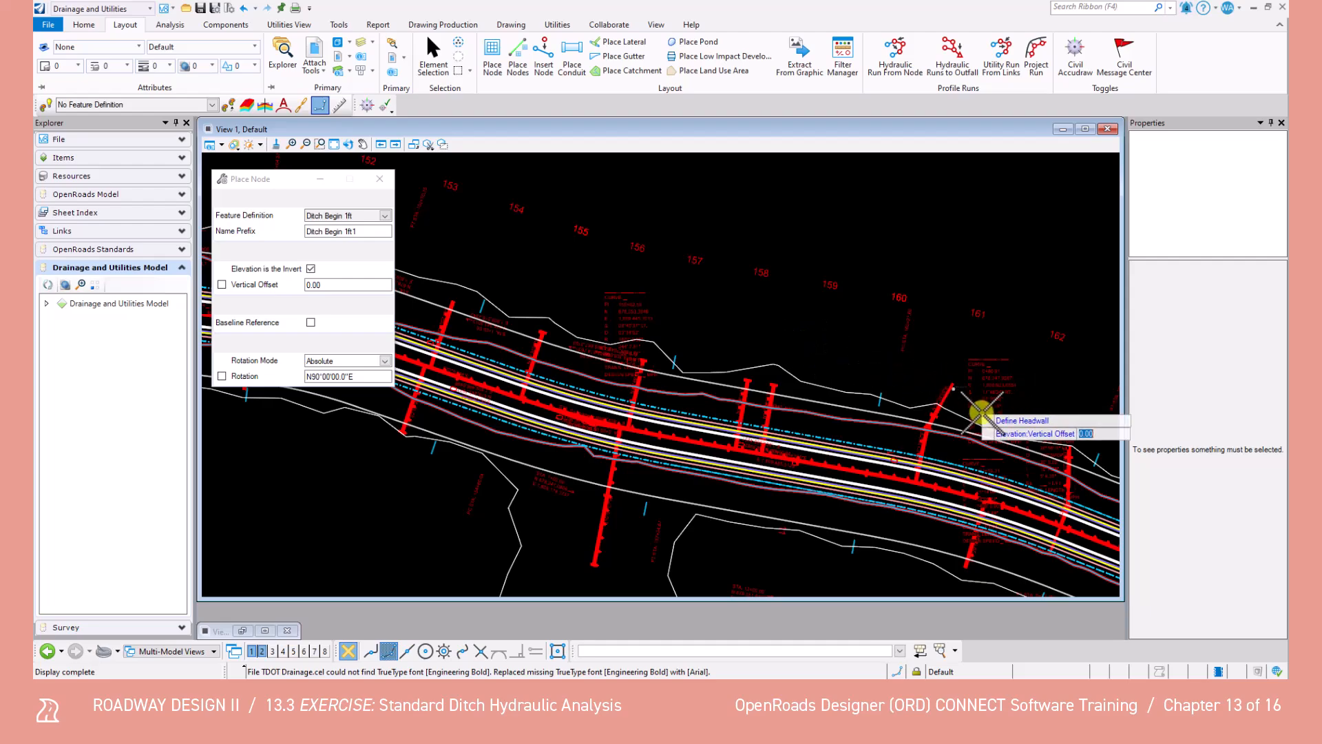
Step: Place the Ditch Begin 1ft node on the left ditch centerline between stations 162 and 163, with Absolute rotation mode
{"action": "scroll", "coordinate": [1054, 466], "scroll_direction": "up", "scroll_amount": 2}
{"action": "mouse_move", "coordinate": [1077, 526]}
{"action": "middle_mouse_down"}
{"action": "mouse_move", "coordinate": [883, 363]}
{"action": "mouse_move", "coordinate": [855, 419]}
{"action": "mouse_move", "coordinate": [859, 383]}
{"action": "middle_mouse_up"}
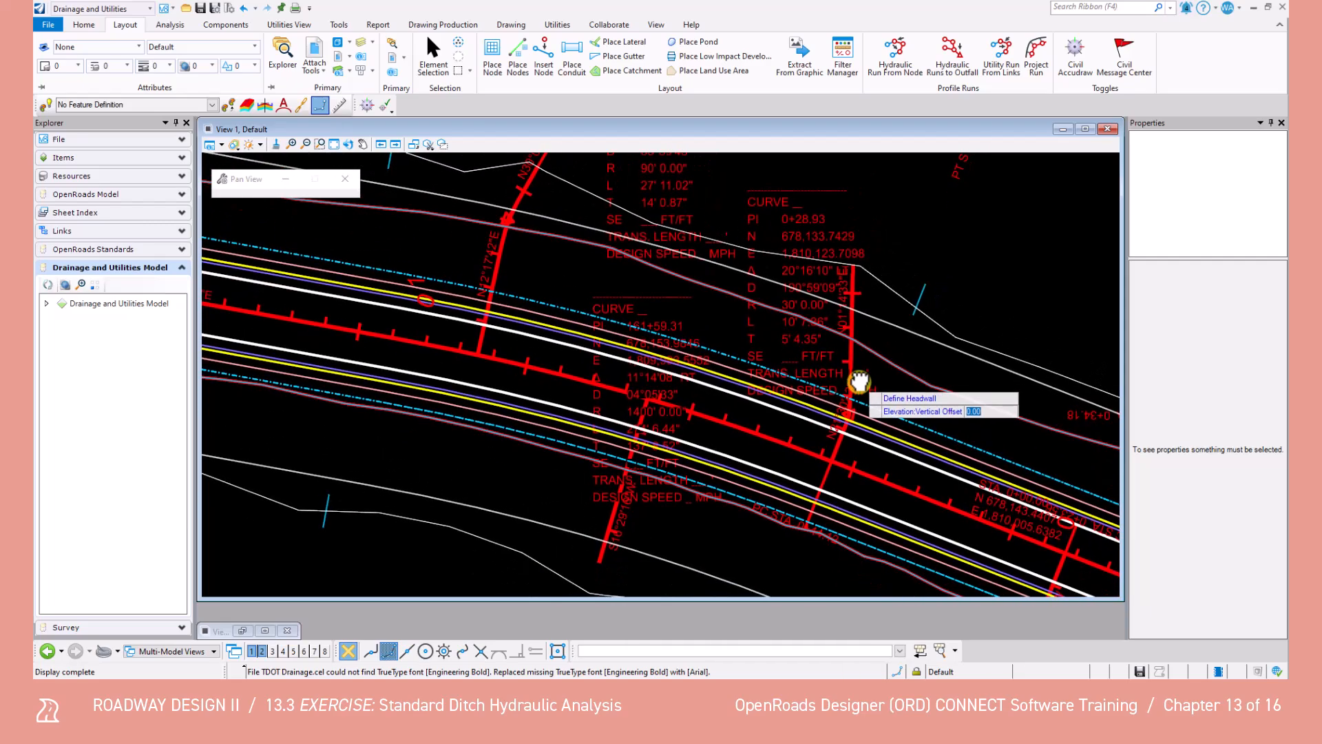
{"action": "scroll", "coordinate": [867, 426], "scroll_direction": "down", "scroll_amount": 1}
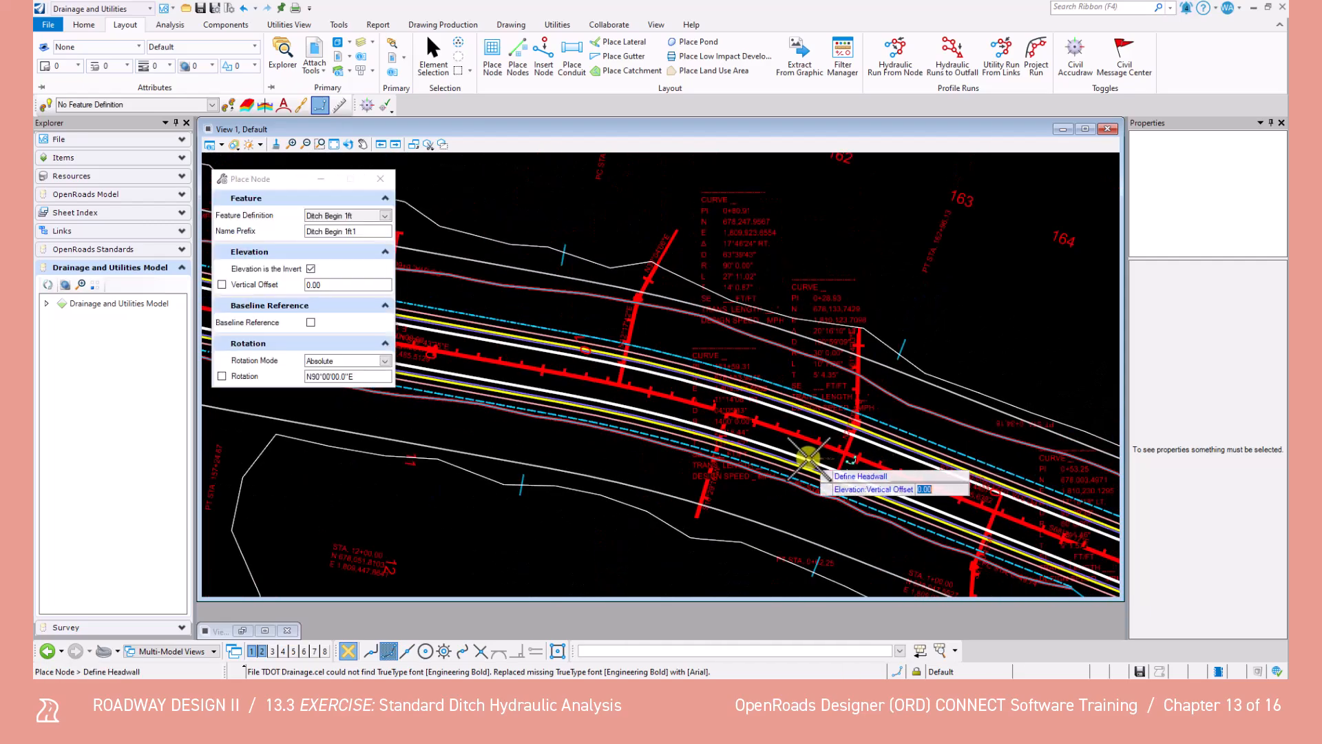
{"action": "scroll", "coordinate": [803, 452], "scroll_direction": "up", "scroll_amount": 1}
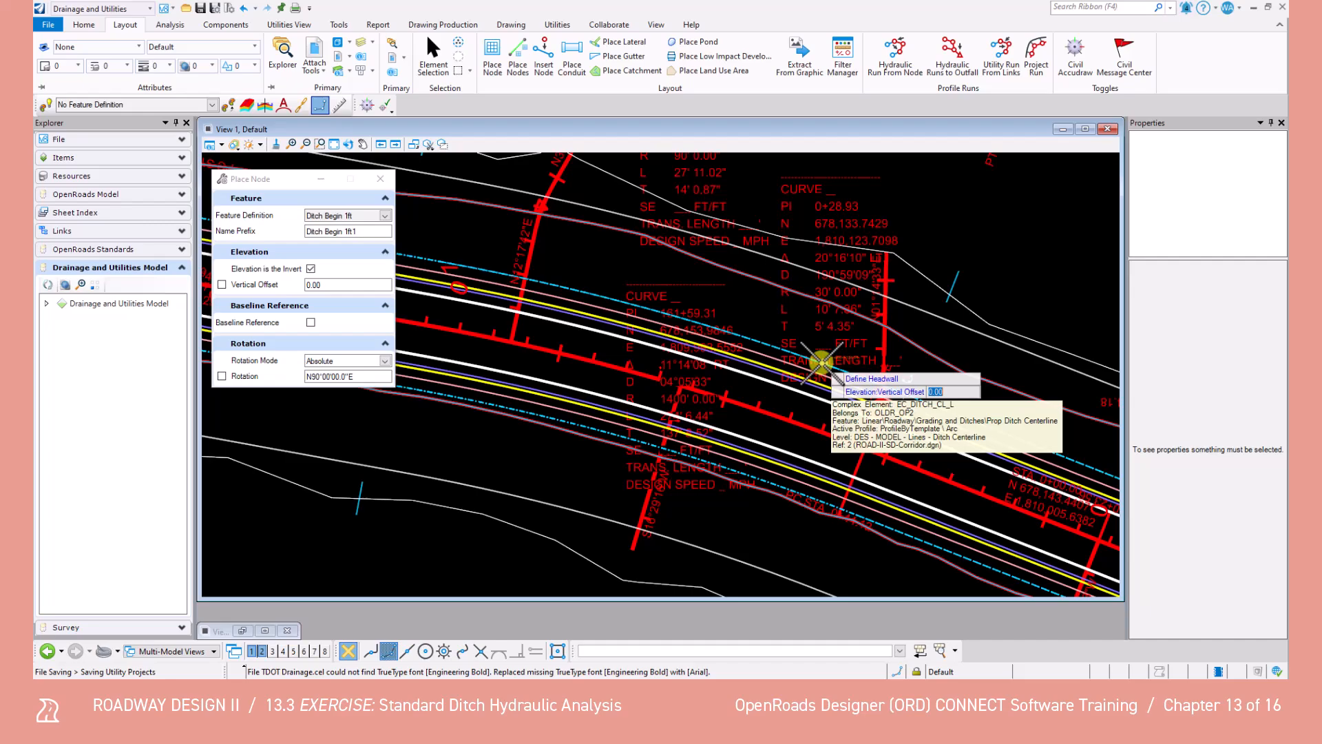
{"action": "scroll", "coordinate": [823, 363], "scroll_direction": "up", "scroll_amount": 4}
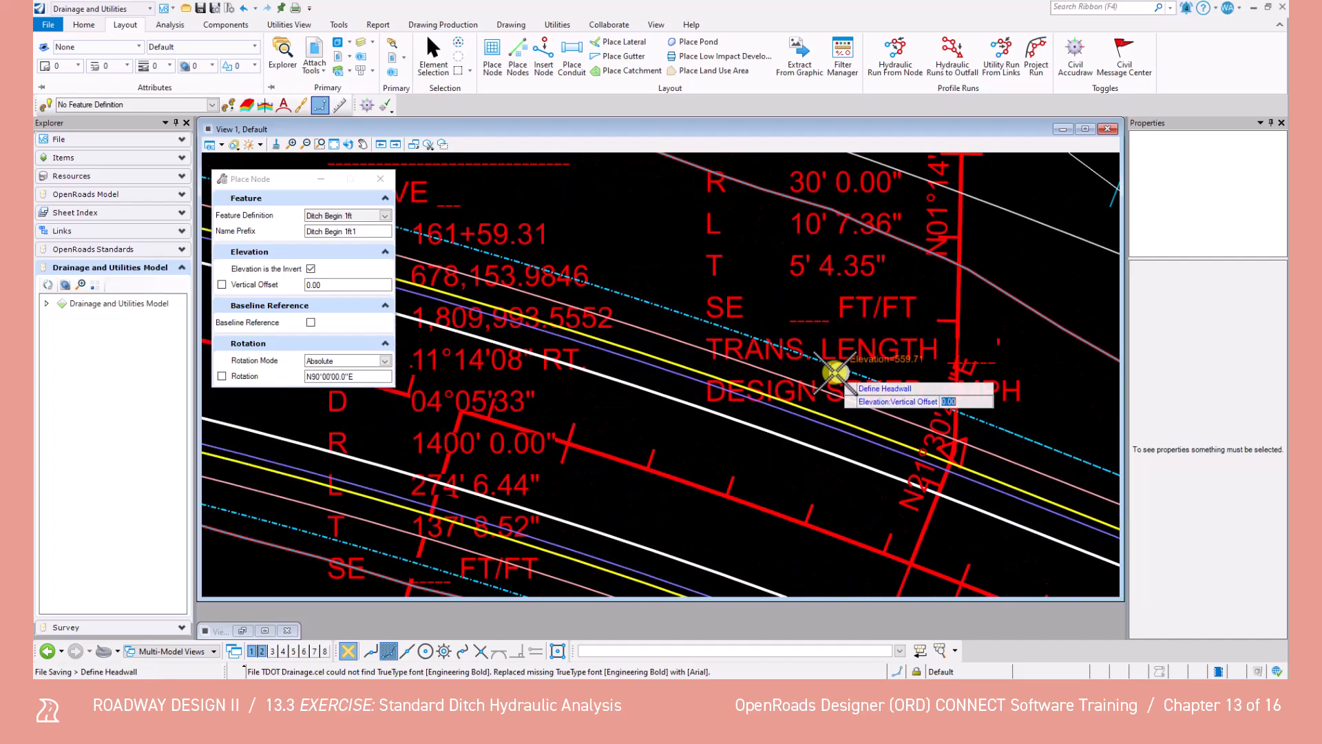
{"action": "scroll", "coordinate": [836, 373], "scroll_direction": "up", "scroll_amount": 3}
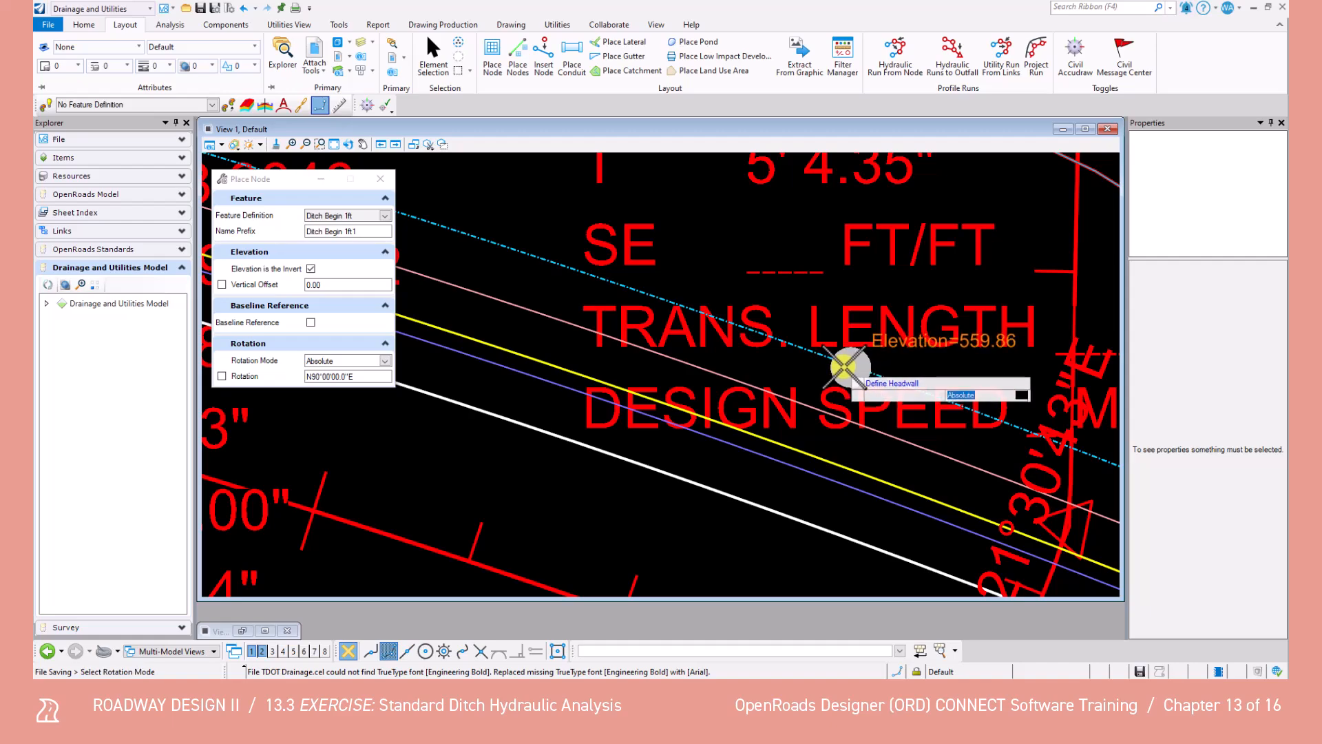
{"action": "left_click", "coordinate": [850, 368]}
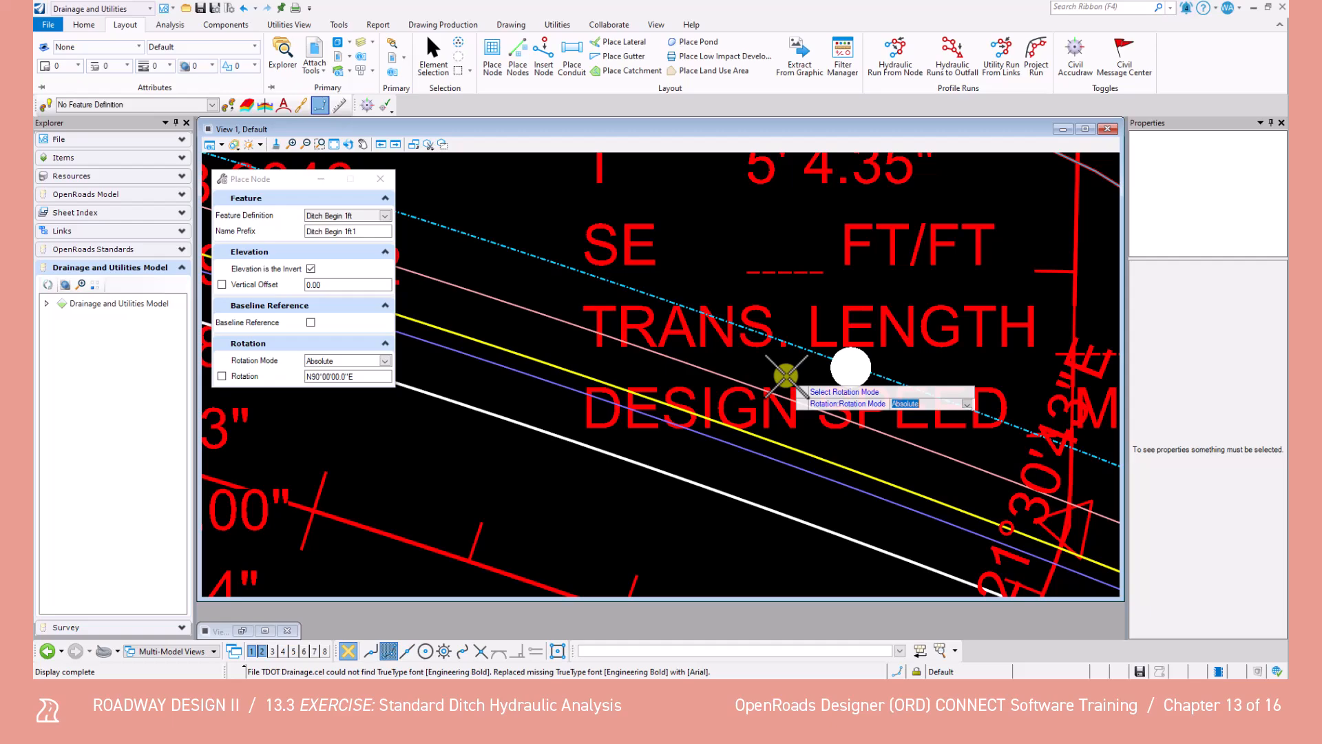
{"action": "left_click", "coordinate": [750, 377]}
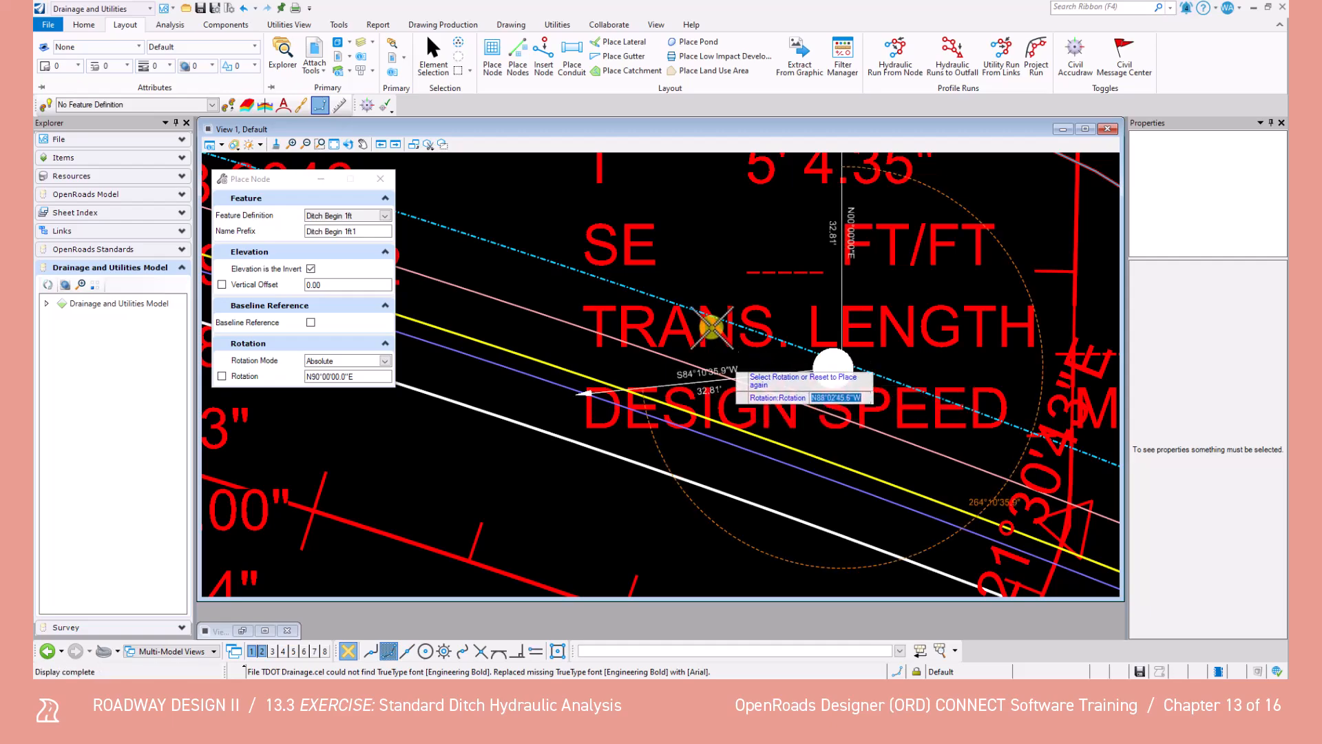
{"action": "left_click", "coordinate": [682, 269]}
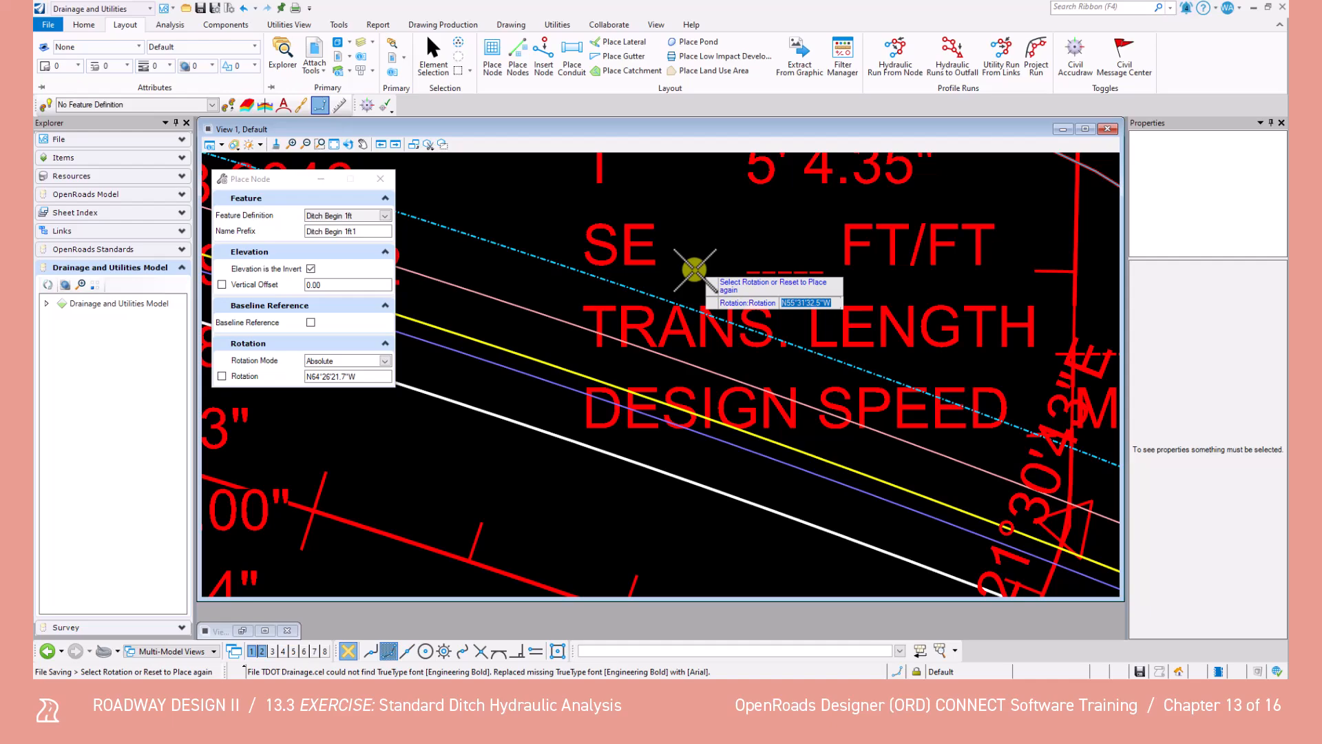
{"action": "left_click", "coordinate": [694, 269]}
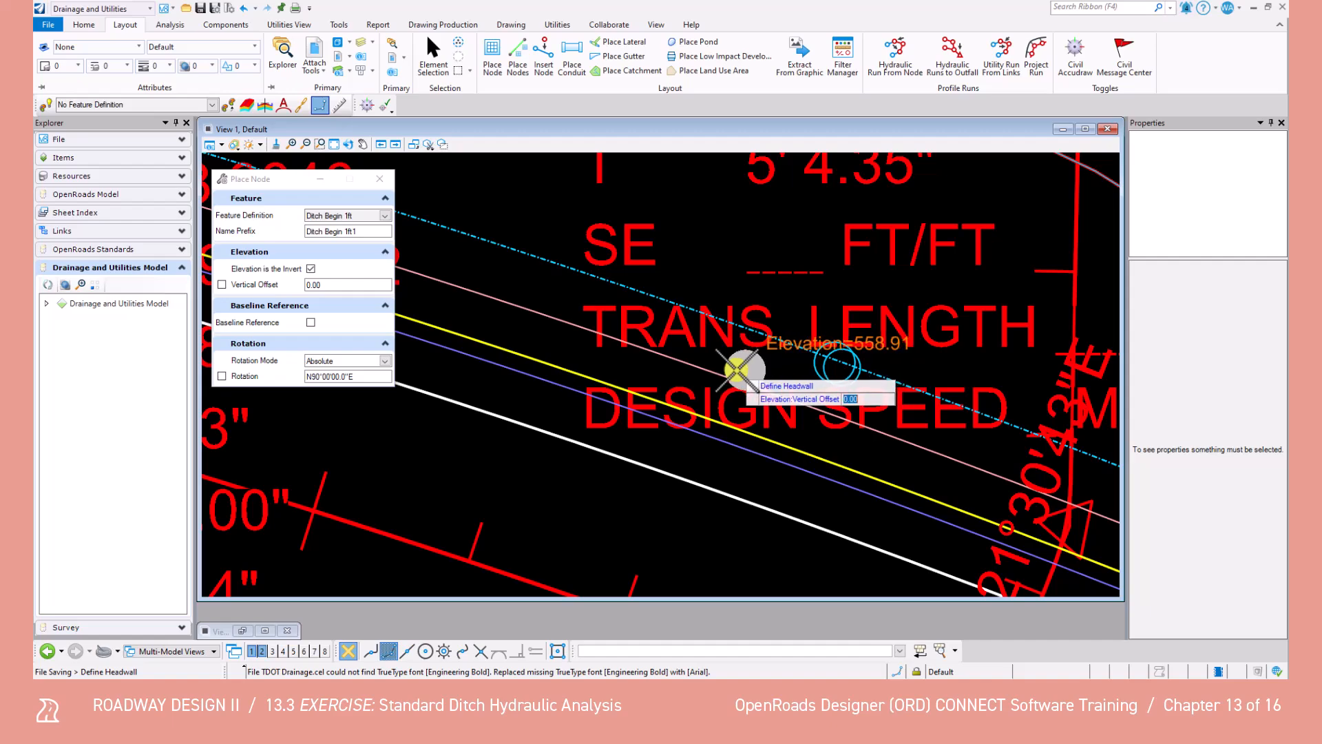
Step: Place a Ditch End 1ft node at the end of the left ditch centerline between stations 152 and 153, with Absolute rotation mode
{"action": "left_click", "coordinate": [385, 215]}
{"action": "left_click", "coordinate": [392, 291]}
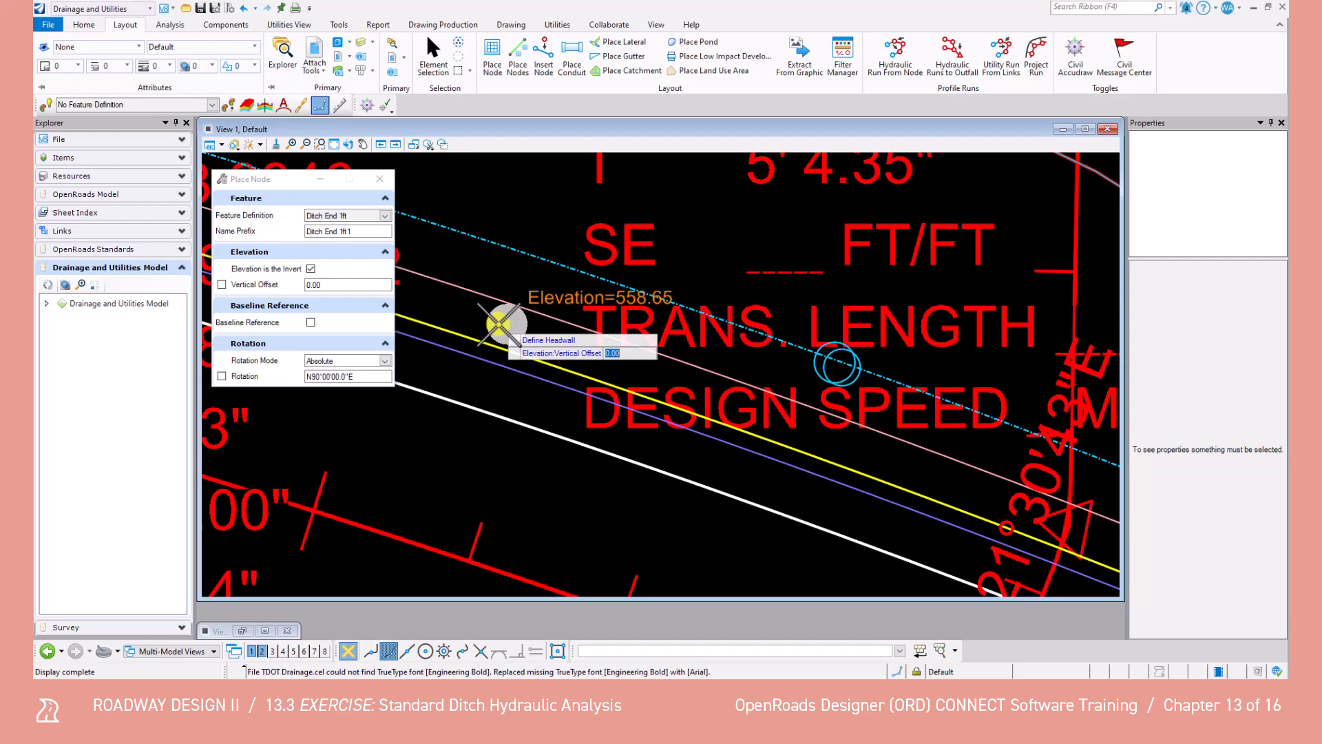
{"action": "scroll", "coordinate": [508, 327], "scroll_direction": "down", "scroll_amount": 3}
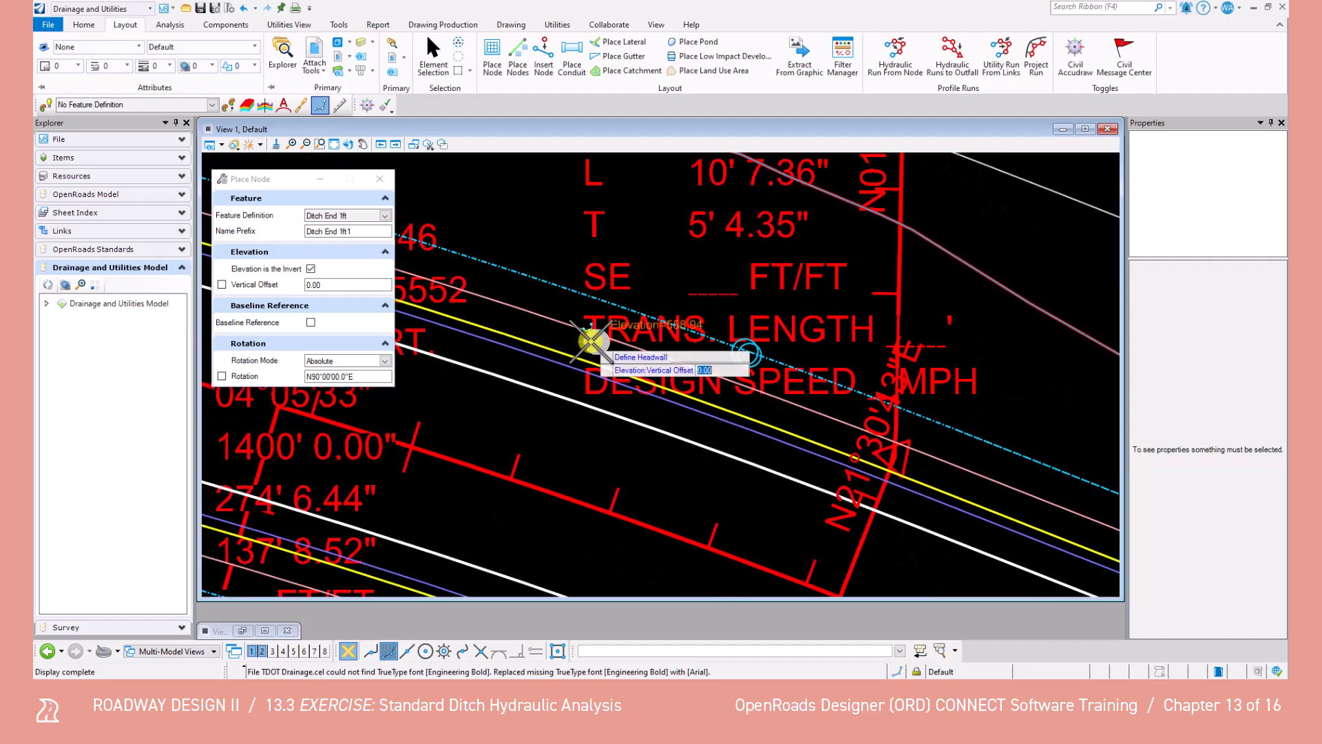
{"action": "scroll", "coordinate": [584, 341], "scroll_direction": "down", "scroll_amount": 5}
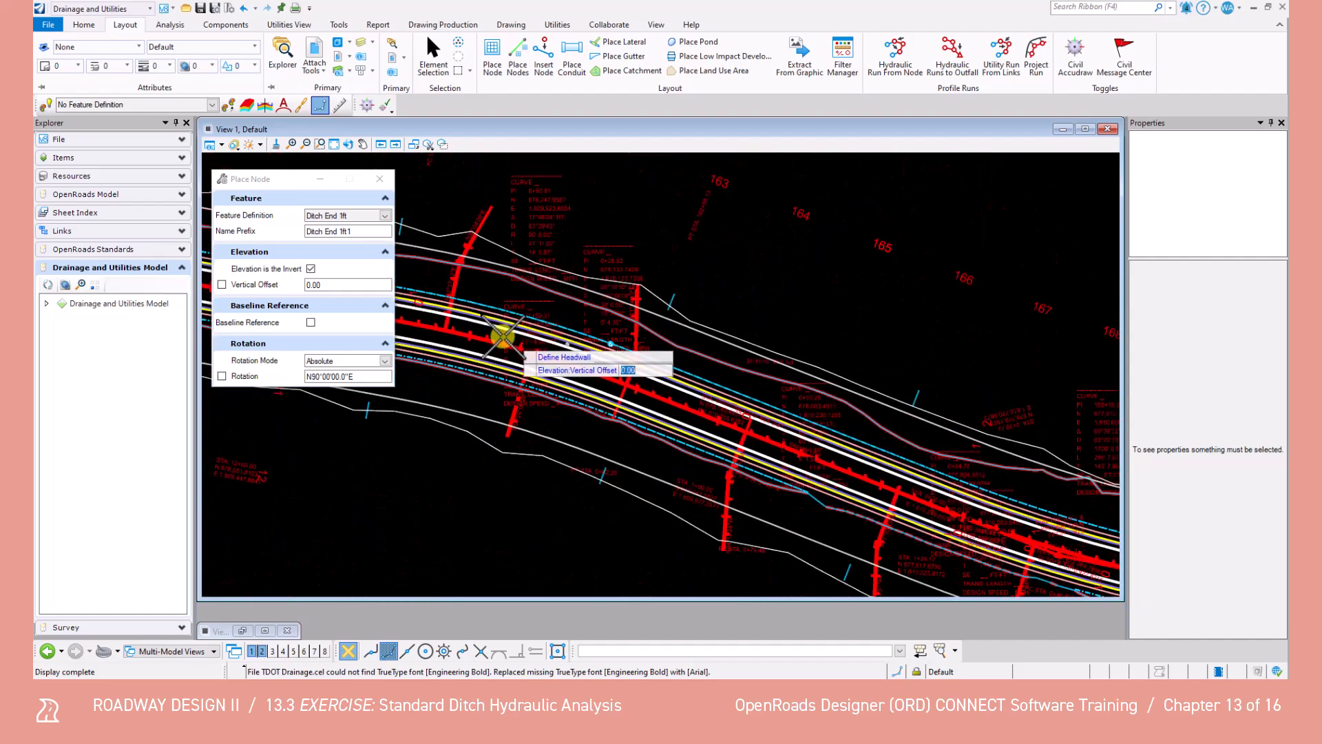
{"action": "scroll", "coordinate": [685, 375], "scroll_direction": "down", "scroll_amount": 3}
{"action": "middle_click_drag", "start_coordinate": [717, 375], "coordinate": [677, 342]}
{"action": "scroll", "coordinate": [673, 337], "scroll_direction": "up", "scroll_amount": 5}
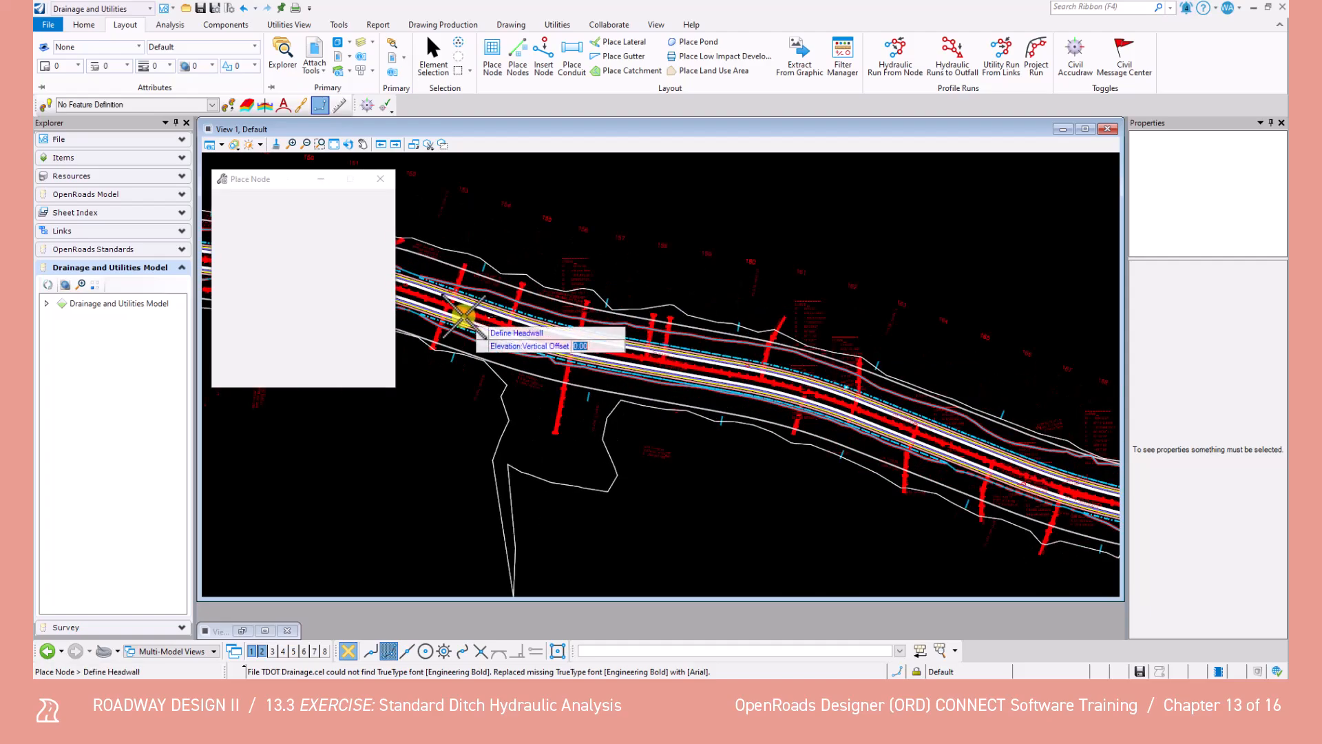
{"action": "scroll", "coordinate": [575, 340], "scroll_direction": "up", "scroll_amount": 4}
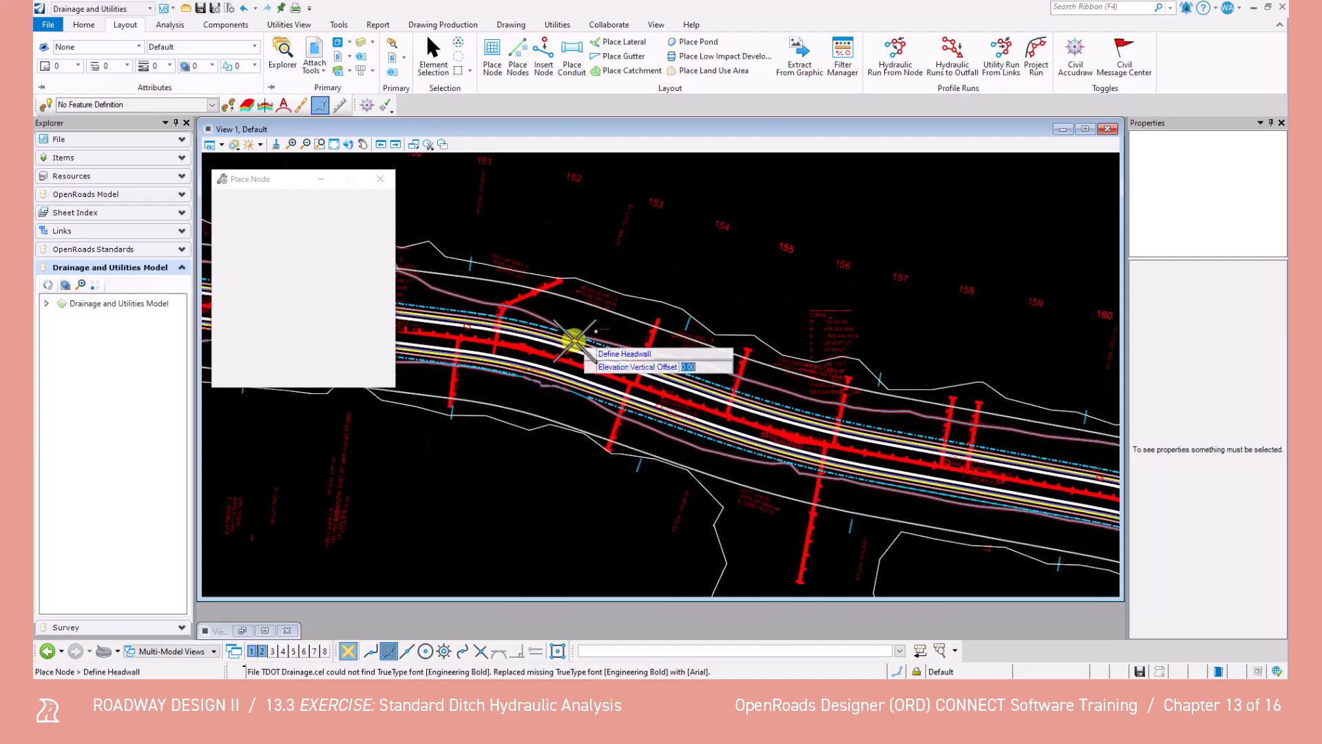
{"action": "scroll", "coordinate": [574, 339], "scroll_direction": "up", "scroll_amount": 5}
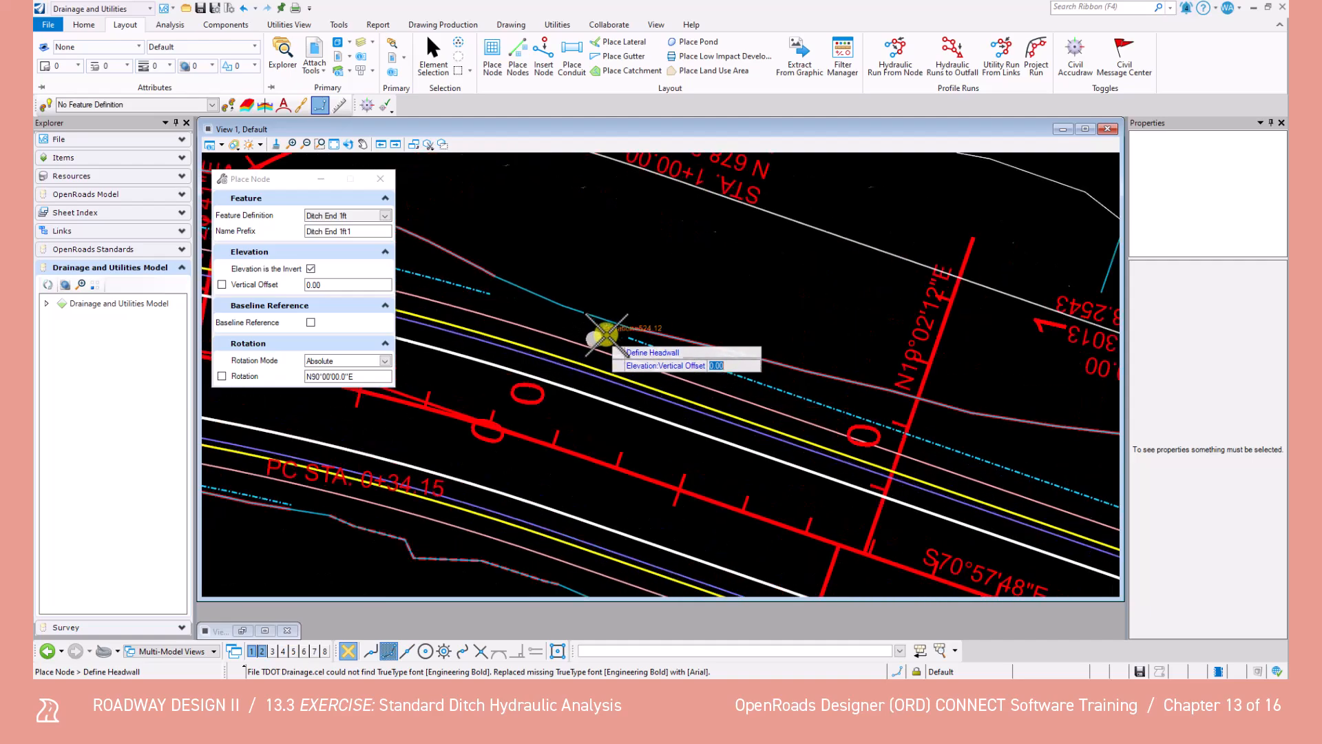
{"action": "scroll", "coordinate": [629, 338], "scroll_direction": "up", "scroll_amount": 2}
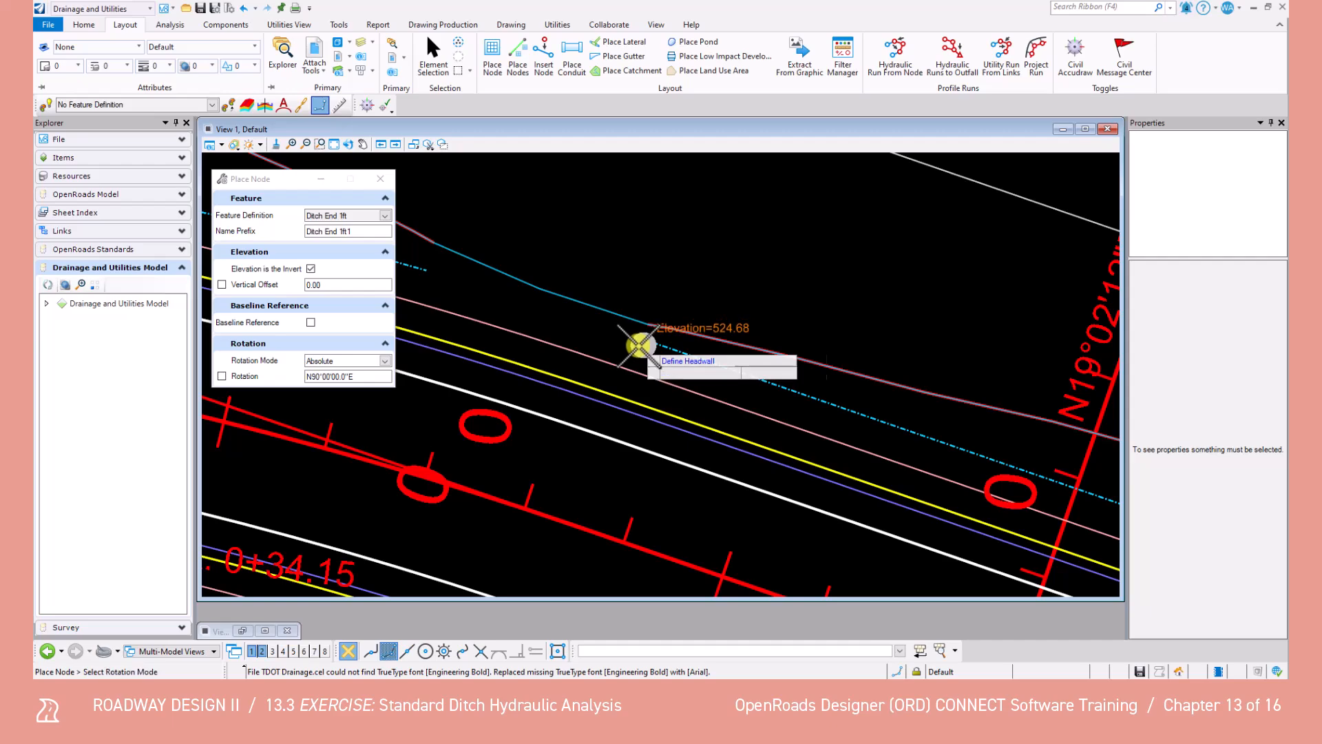
{"action": "left_click", "coordinate": [642, 344]}
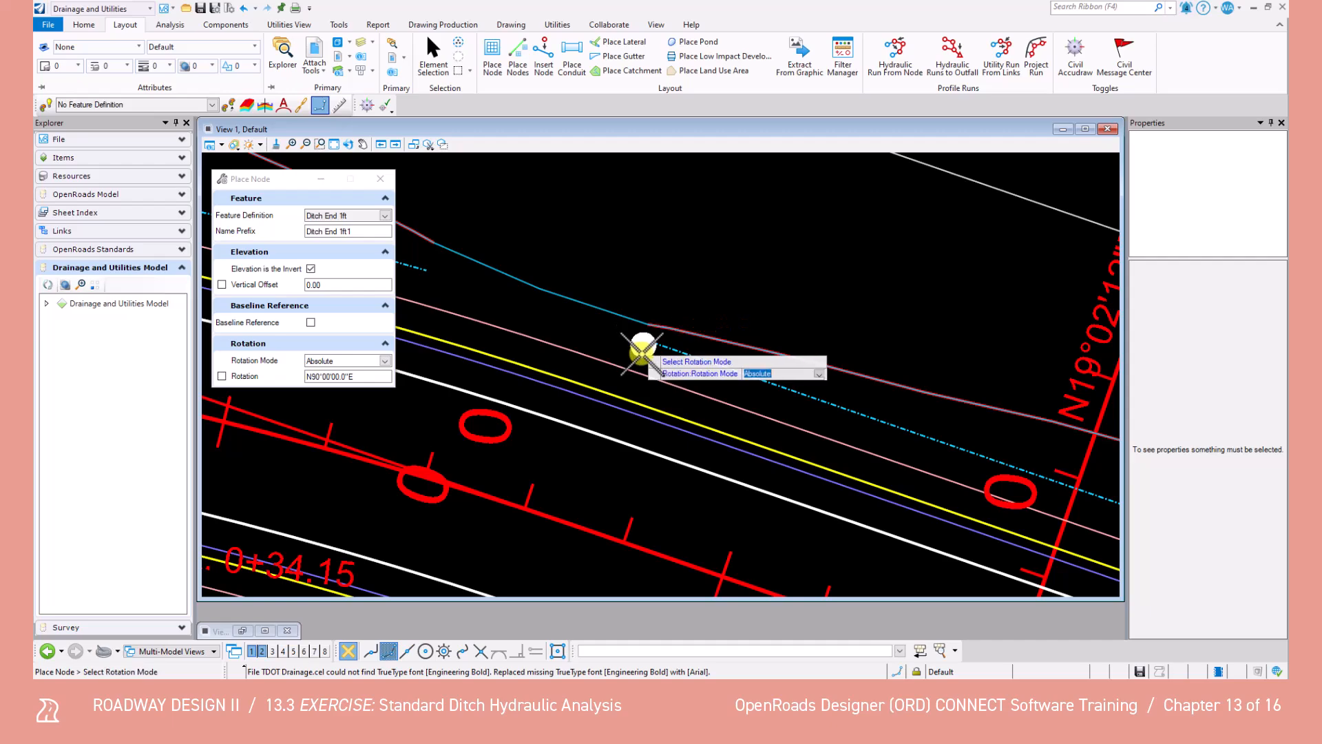
{"action": "left_click", "coordinate": [675, 248]}
{"action": "left_click", "coordinate": [699, 279]}
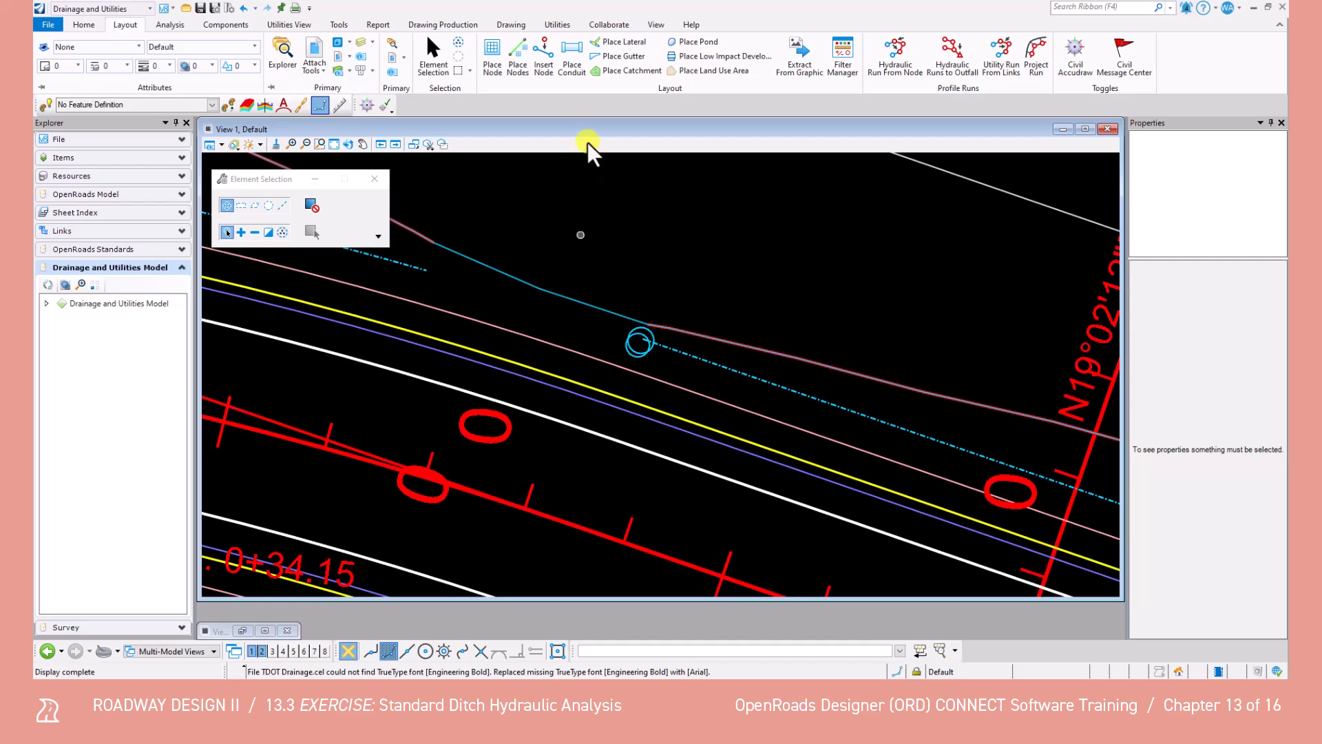
Step: Start placing a Ditch Change 1ft node with the existing ground terrain boundary as its elevation reference
{"action": "left_click", "coordinate": [498, 64]}
{"action": "scroll", "coordinate": [513, 221], "scroll_direction": "down", "scroll_amount": 4}
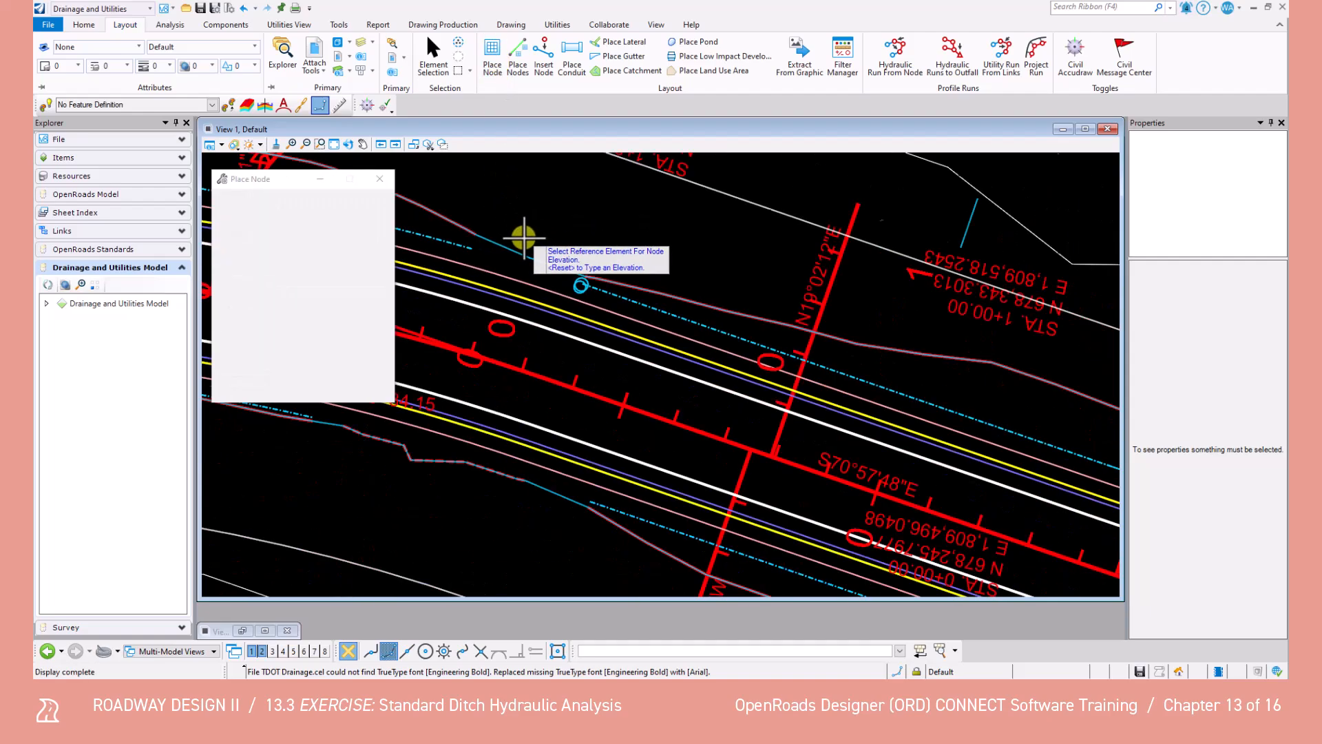
{"action": "scroll", "coordinate": [682, 301], "scroll_direction": "down", "scroll_amount": 1}
{"action": "middle_click_drag", "start_coordinate": [930, 360], "coordinate": [445, 305]}
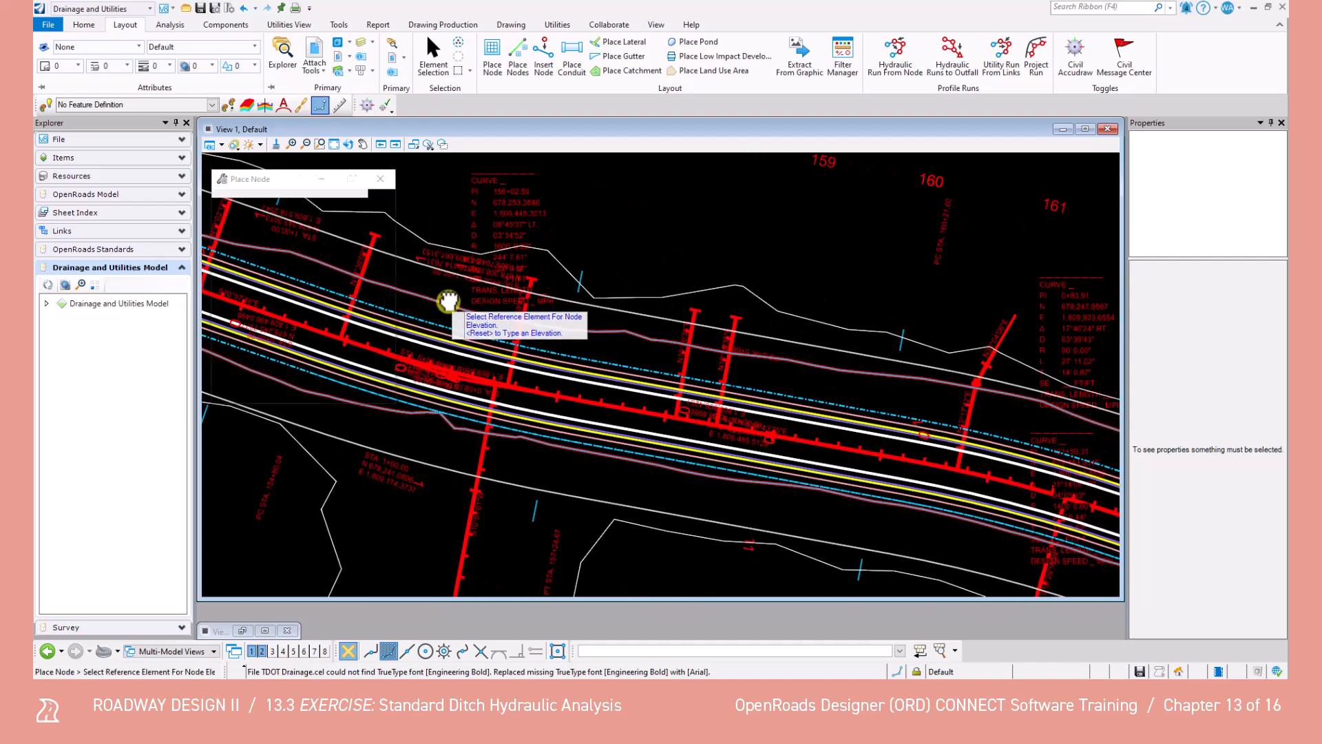
{"action": "middle_click_drag", "start_coordinate": [911, 412], "coordinate": [587, 336]}
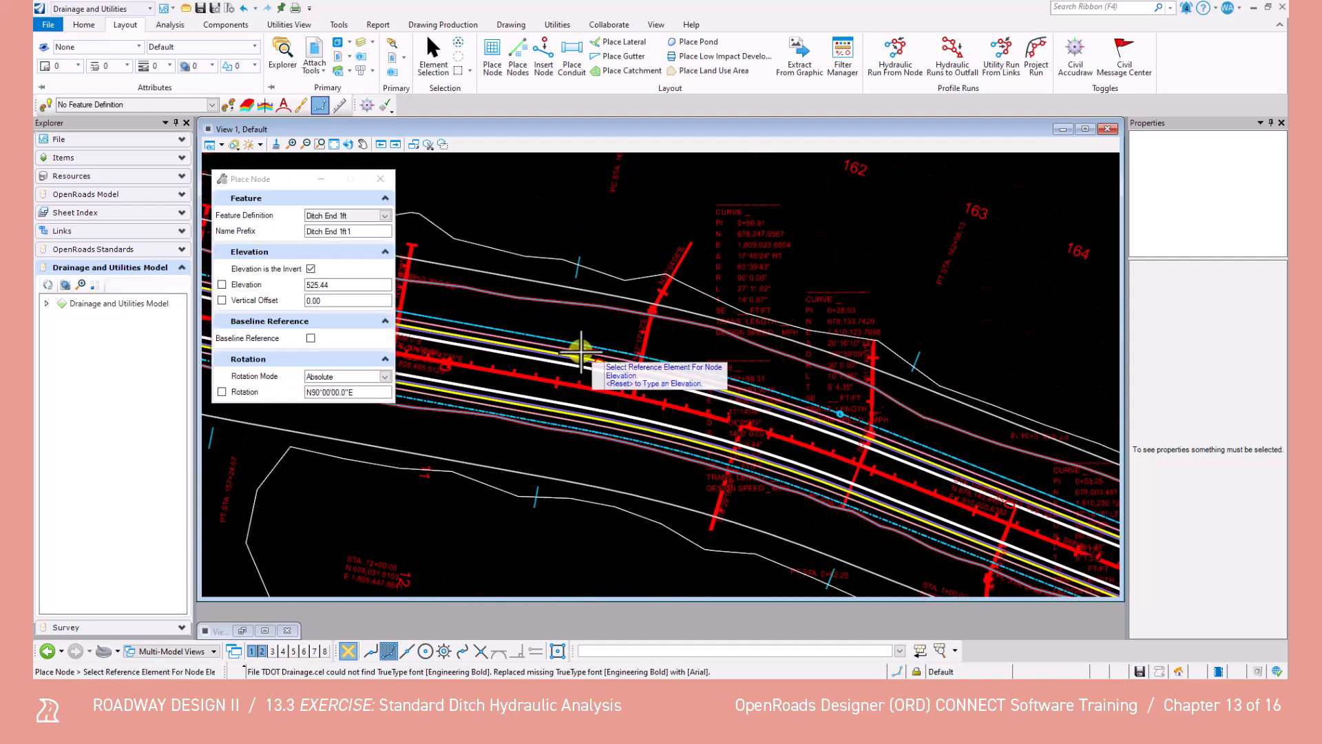
{"action": "left_click", "coordinate": [385, 216]}
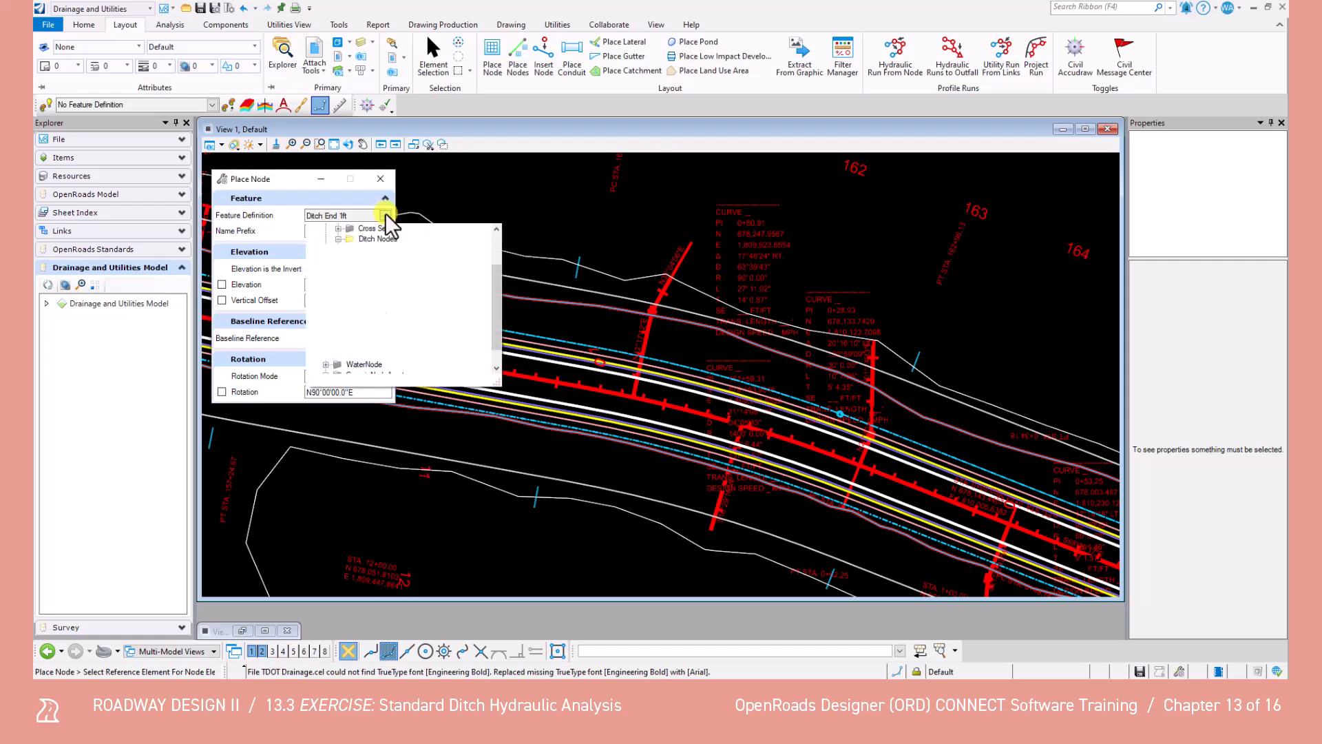
{"action": "left_click", "coordinate": [396, 270]}
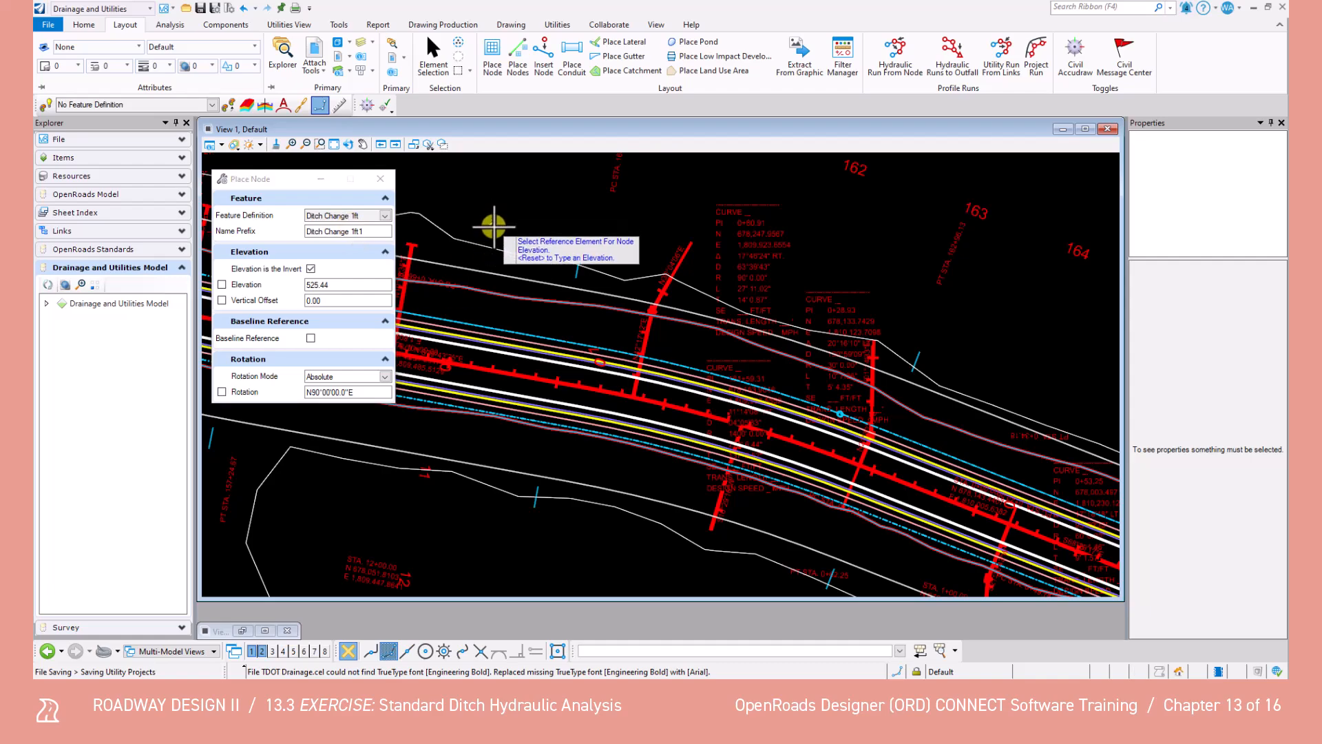
{"action": "left_click", "coordinate": [502, 248]}
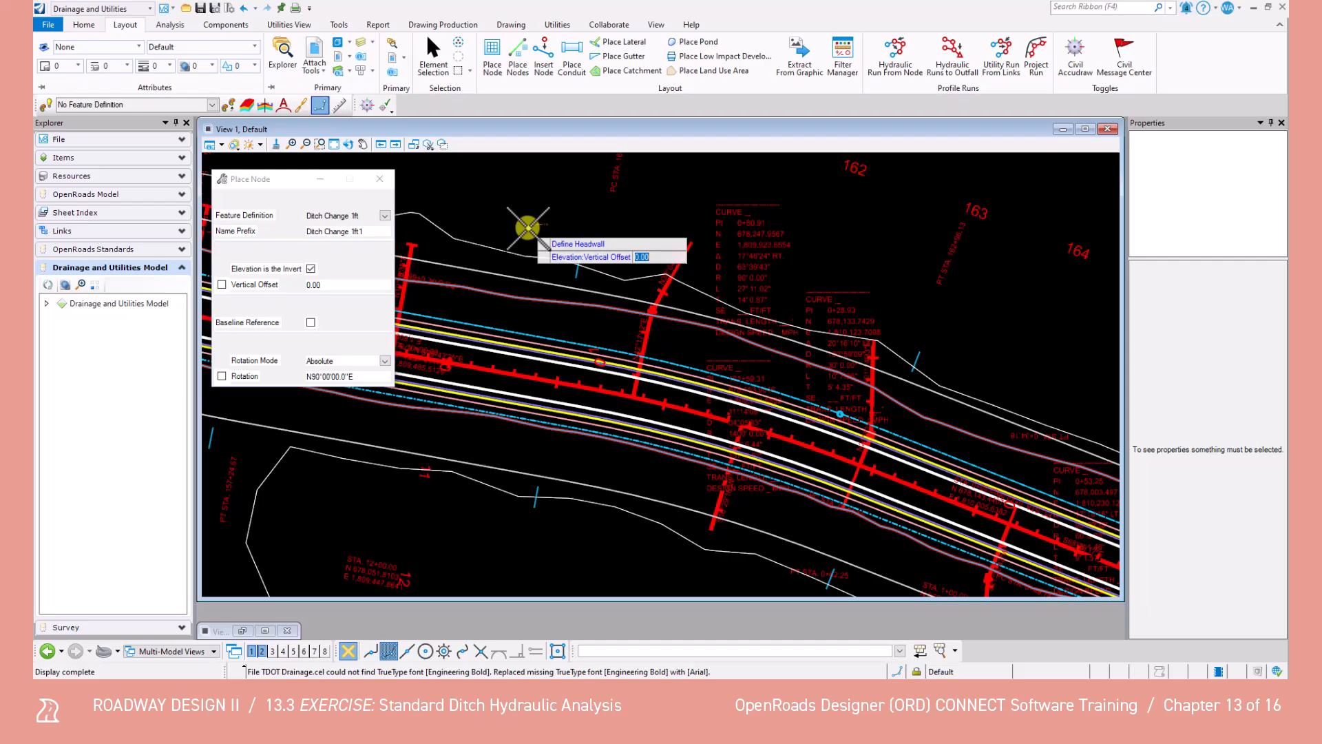
Step: Place a Ditch Change 1ft node on the left ditch centerline at the N18°30'00"E side alignment, with Absolute rotation mode
{"action": "middle_click_drag", "start_coordinate": [498, 227], "coordinate": [984, 360]}
{"action": "scroll", "coordinate": [982, 357], "scroll_direction": "down", "scroll_amount": 2}
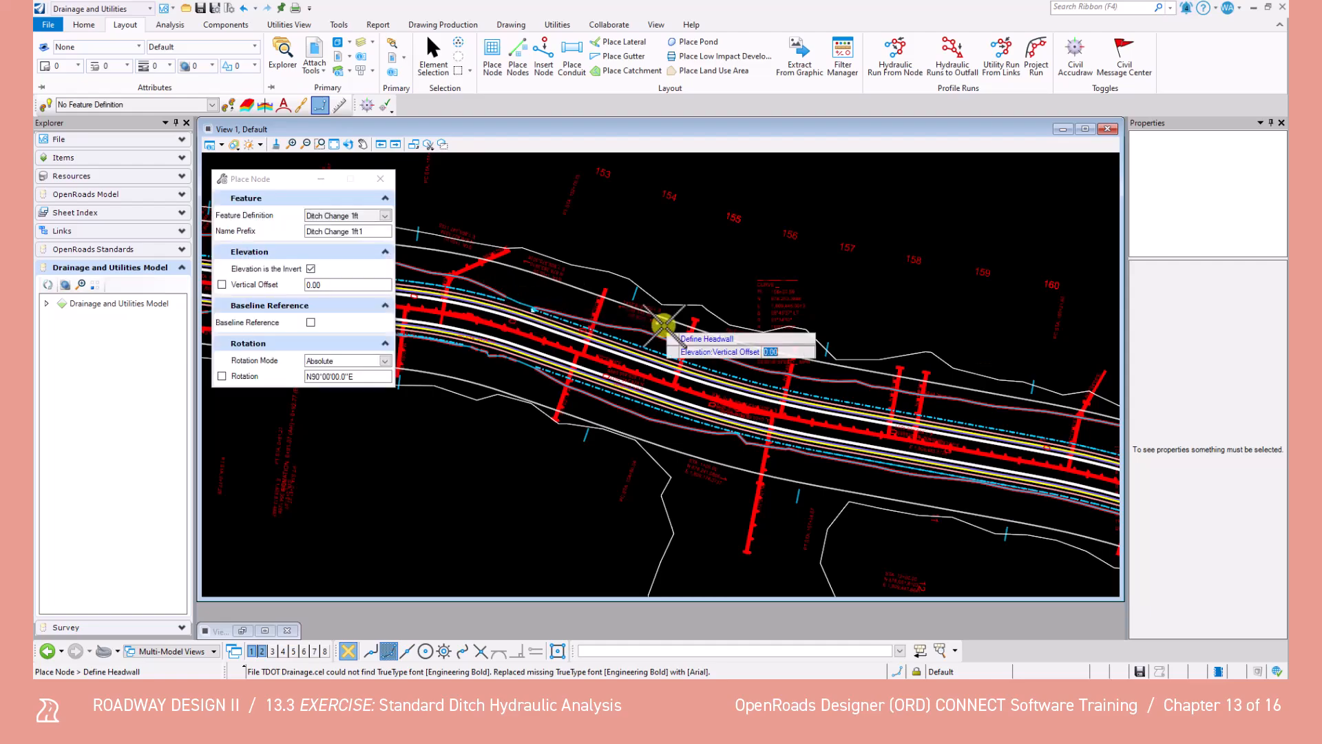
{"action": "scroll", "coordinate": [672, 341], "scroll_direction": "up", "scroll_amount": 3}
{"action": "scroll", "coordinate": [662, 375], "scroll_direction": "up", "scroll_amount": 5}
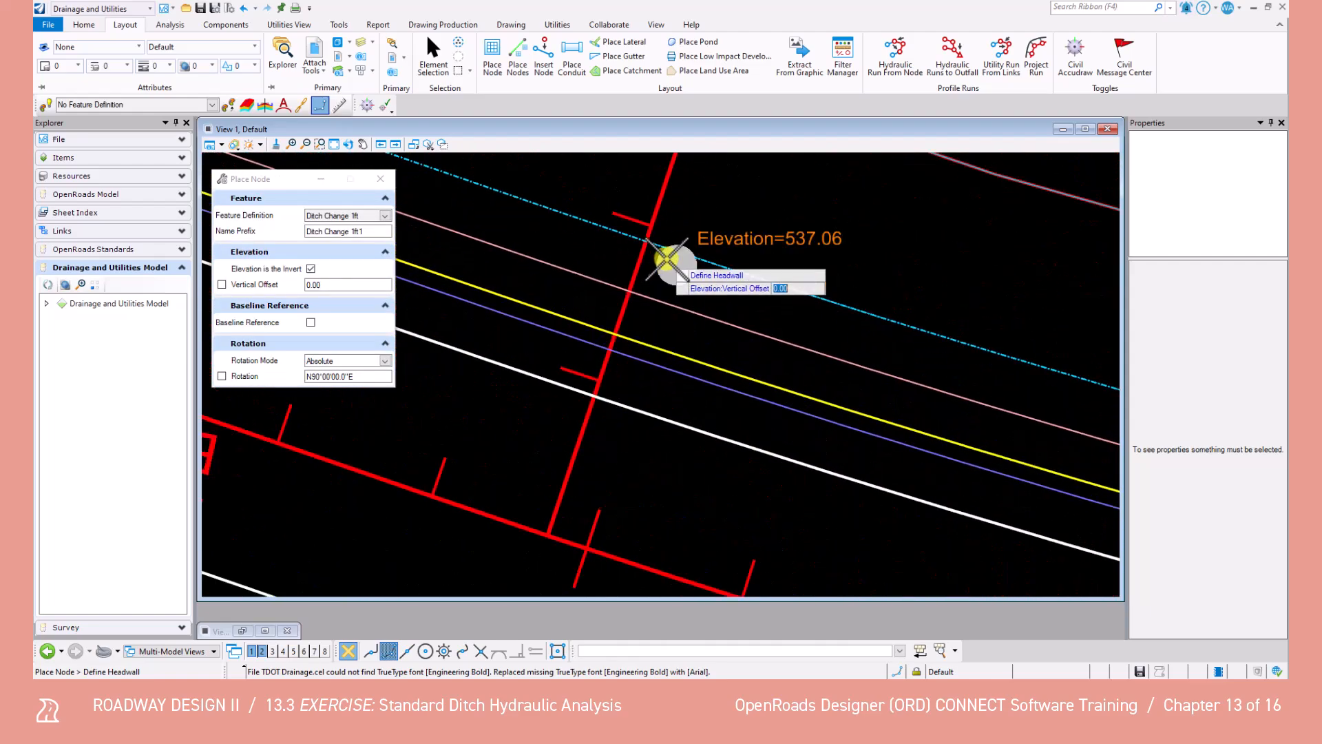
{"action": "left_click", "coordinate": [667, 255]}
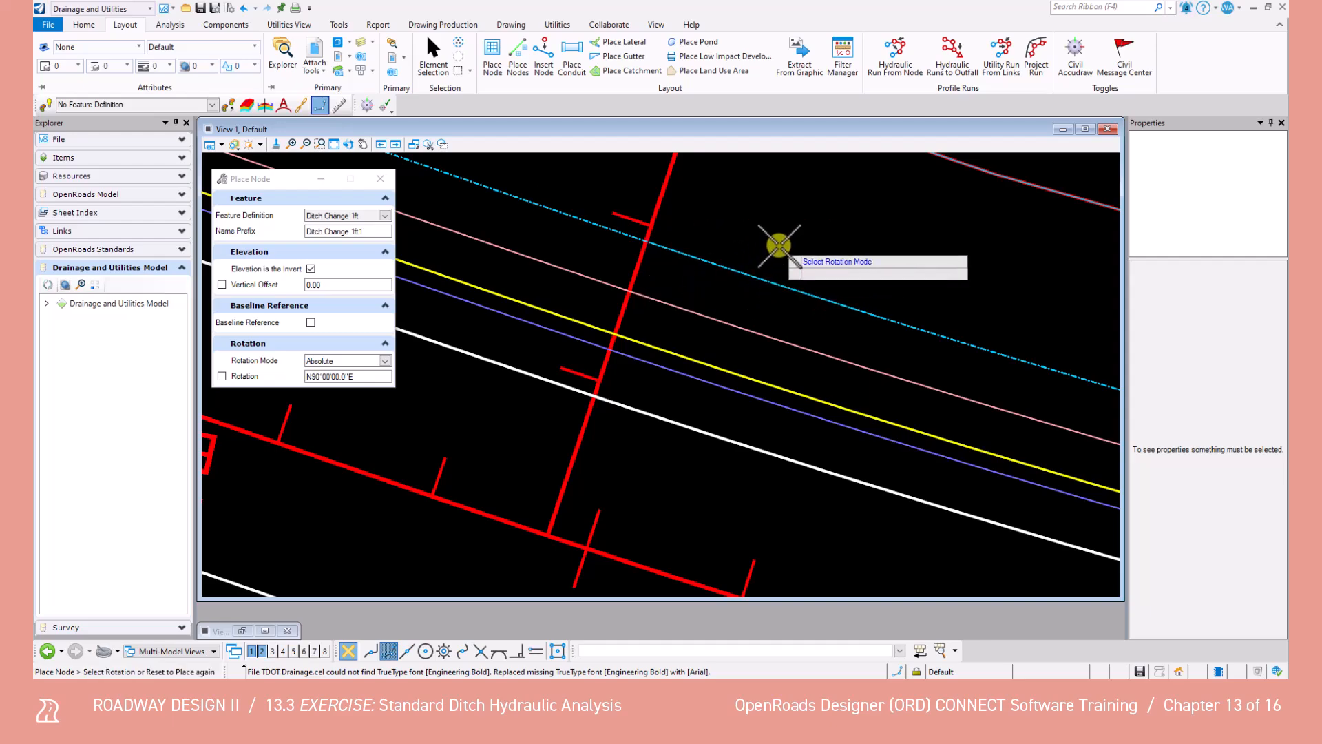
{"action": "left_click", "coordinate": [776, 247]}
Step: Place a second Ditch Change 1ft node on the left ditch centerline between the N18°30'00"E and N12°49'45"E side alignments, with Absolute rotation
{"action": "scroll", "coordinate": [718, 287], "scroll_direction": "down", "scroll_amount": 3}
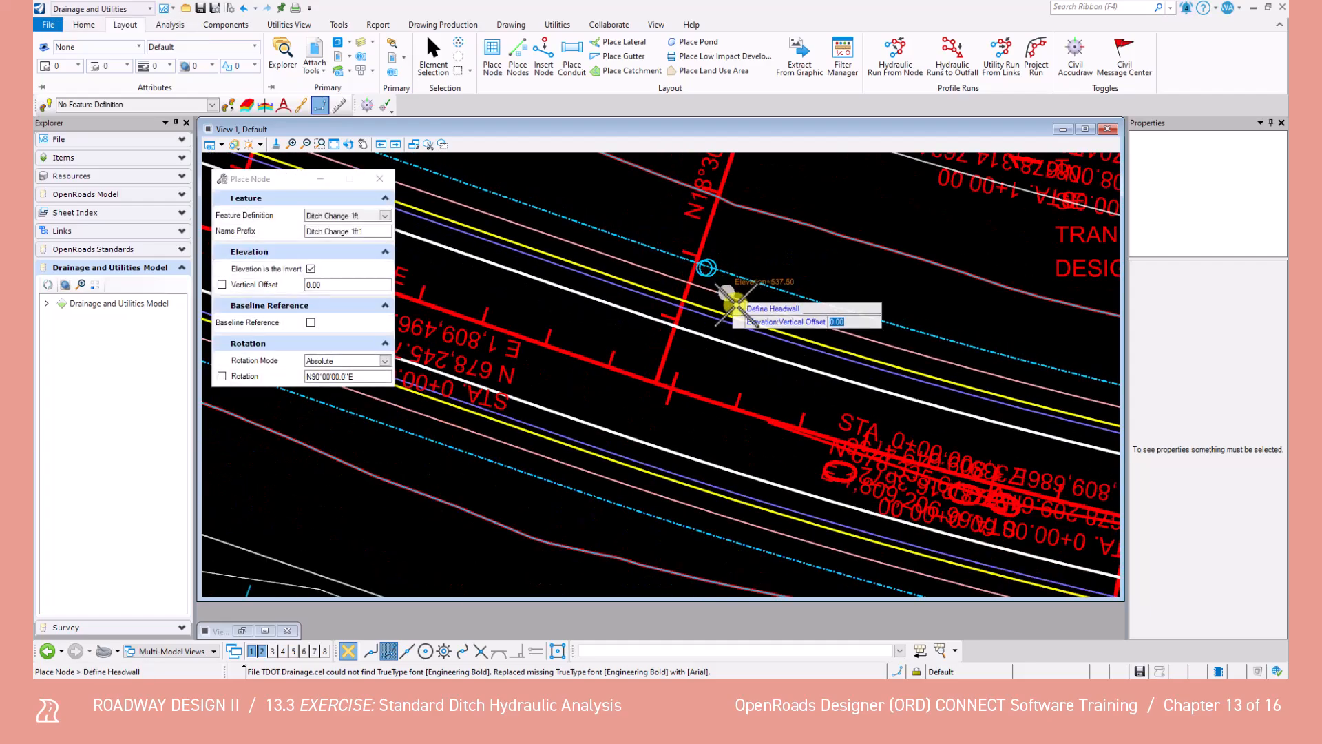
{"action": "mouse_move", "coordinate": [917, 348]}
{"action": "middle_mouse_down"}
{"action": "mouse_move", "coordinate": [656, 316]}
{"action": "mouse_move", "coordinate": [708, 448]}
{"action": "mouse_move", "coordinate": [764, 413]}
{"action": "middle_mouse_up"}
{"action": "scroll", "coordinate": [674, 326], "scroll_direction": "down", "scroll_amount": 3}
{"action": "scroll", "coordinate": [765, 413], "scroll_direction": "up", "scroll_amount": 4}
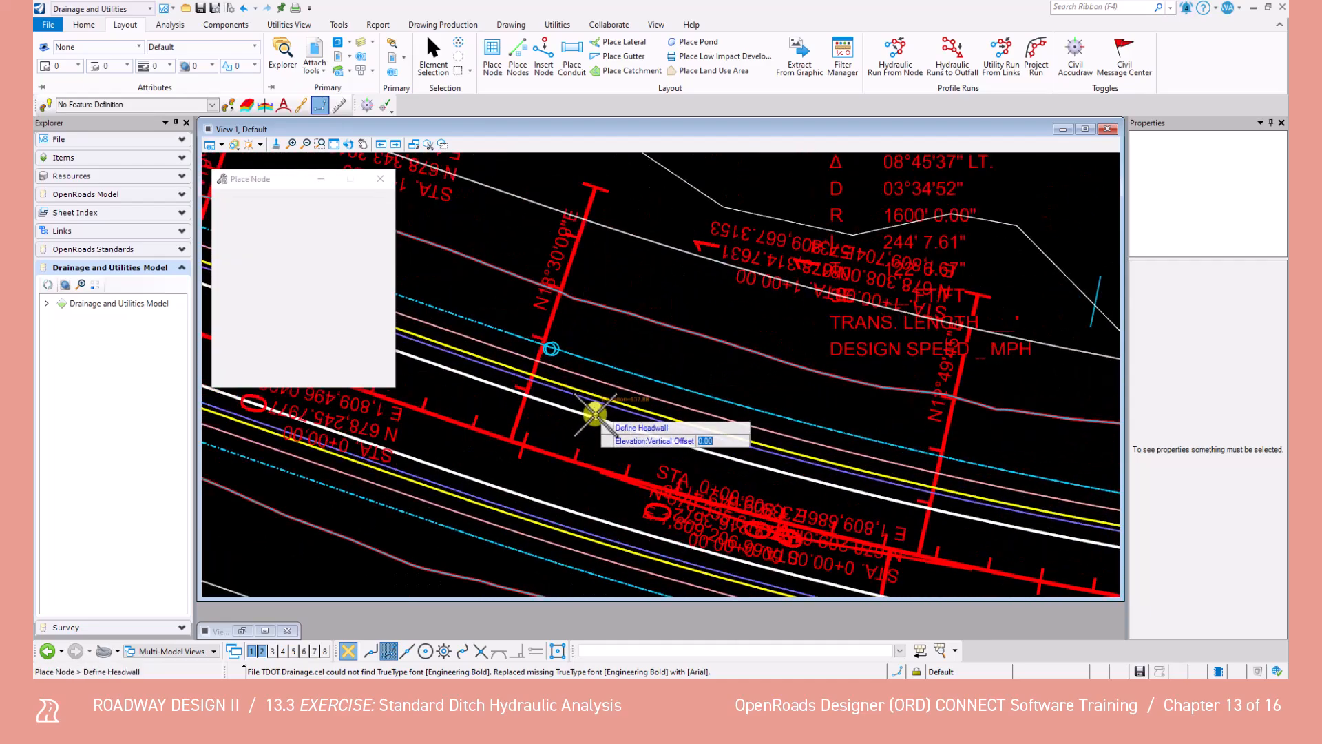
{"action": "scroll", "coordinate": [741, 401], "scroll_direction": "up", "scroll_amount": 3}
{"action": "left_click", "coordinate": [736, 403]}
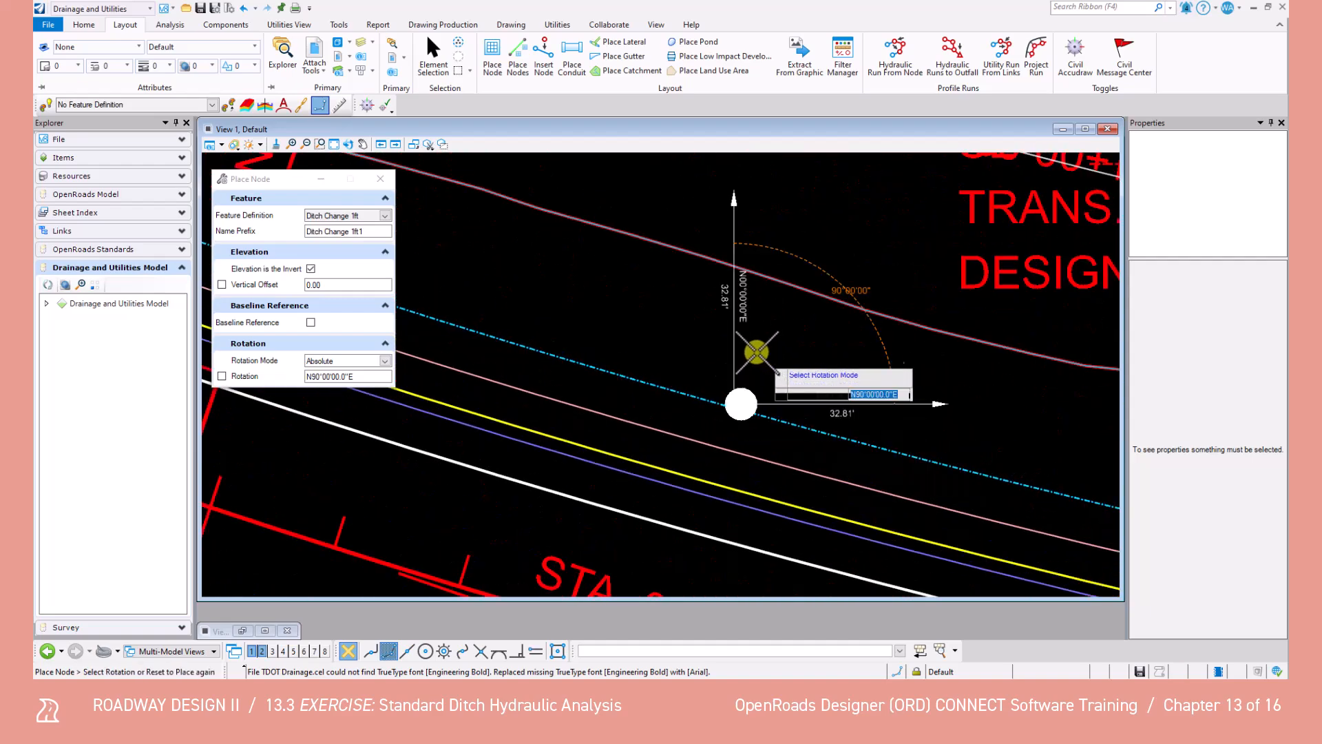
{"action": "left_click", "coordinate": [747, 375]}
Step: Place a Ditch Change 1ft node where the left ditch centerline meets the N12°49'45"E side alignment, with Absolute rotation mode
{"action": "scroll", "coordinate": [756, 407], "scroll_direction": "down", "scroll_amount": 1}
{"action": "scroll", "coordinate": [755, 406], "scroll_direction": "down", "scroll_amount": 3}
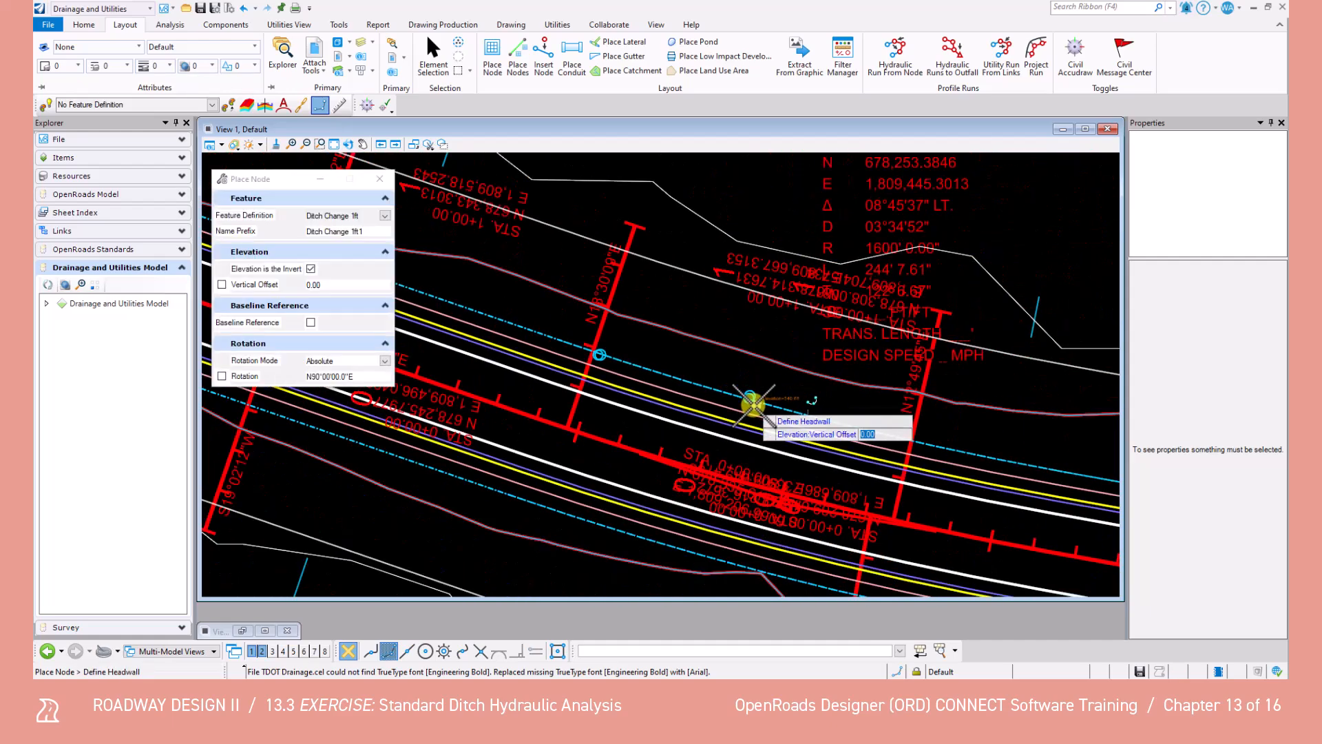
{"action": "scroll", "coordinate": [756, 407], "scroll_direction": "down", "scroll_amount": 2}
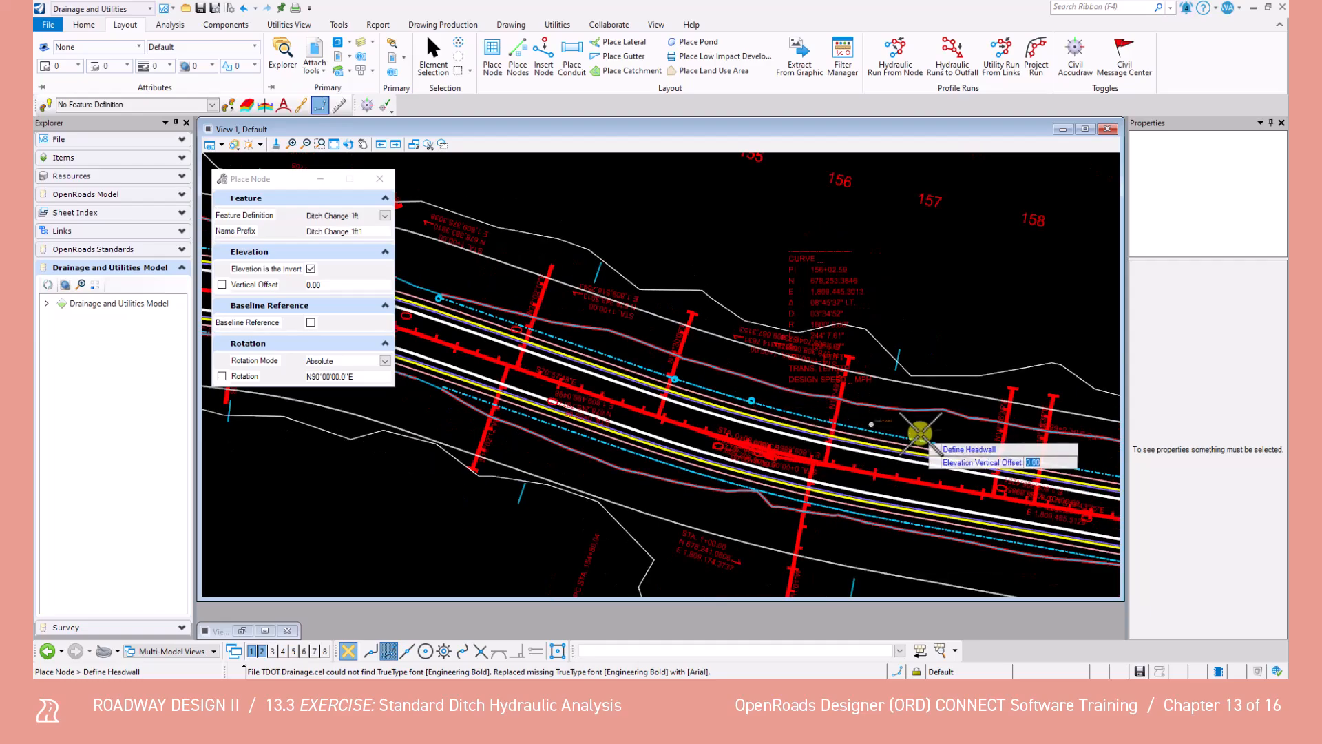
{"action": "scroll", "coordinate": [850, 430], "scroll_direction": "up", "scroll_amount": 4}
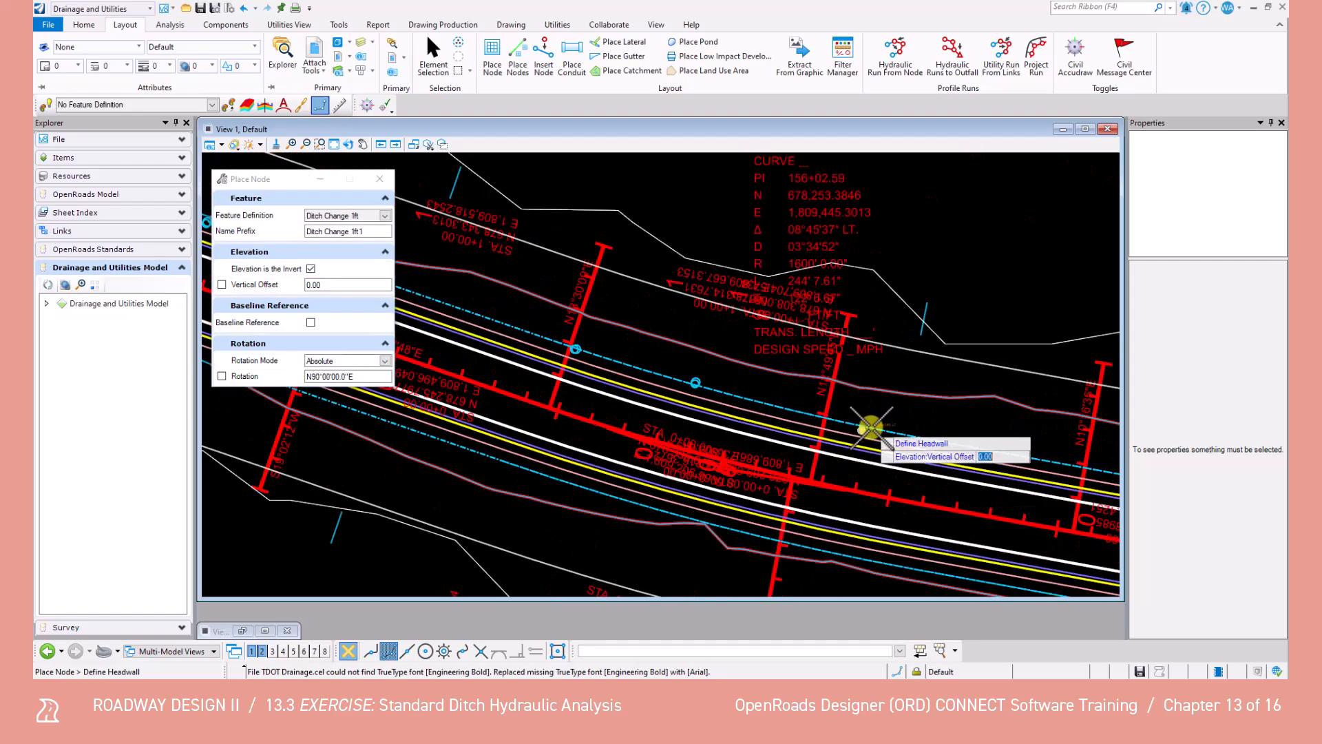
{"action": "scroll", "coordinate": [839, 412], "scroll_direction": "up", "scroll_amount": 2}
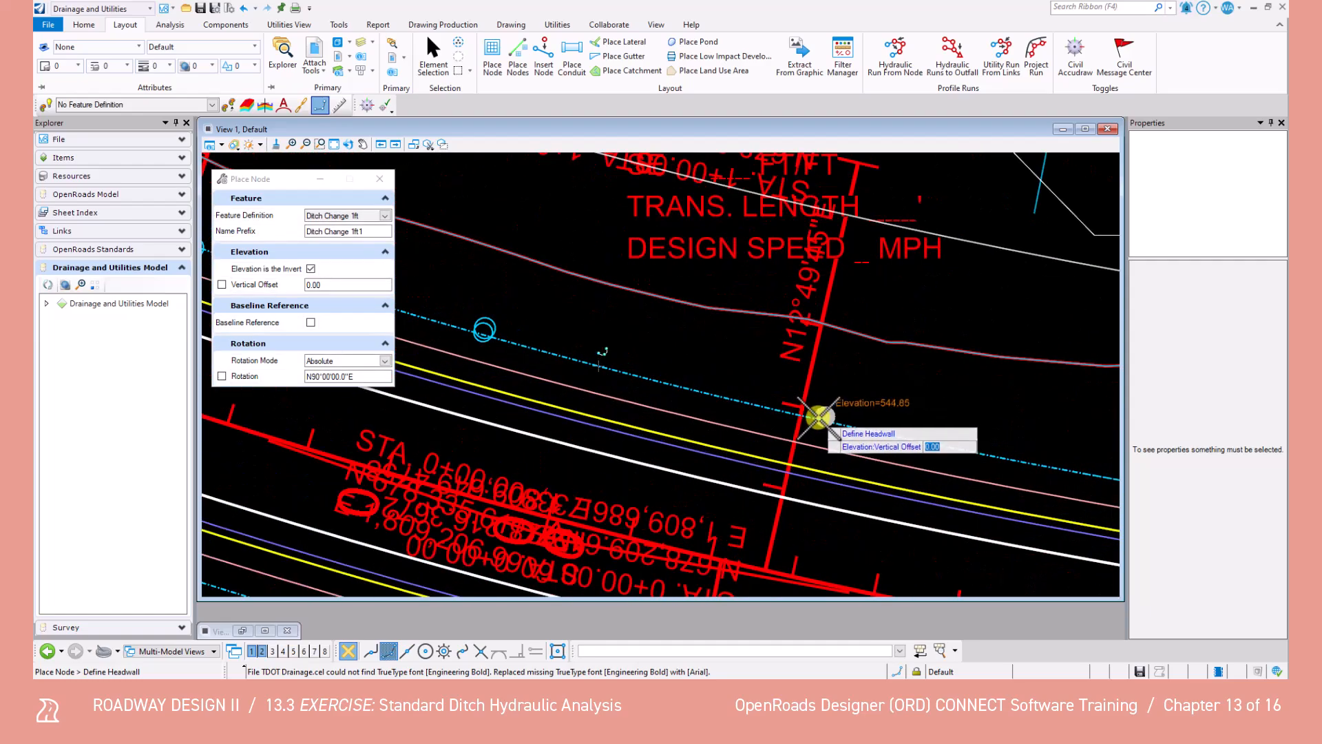
{"action": "scroll", "coordinate": [818, 416], "scroll_direction": "up", "scroll_amount": 2}
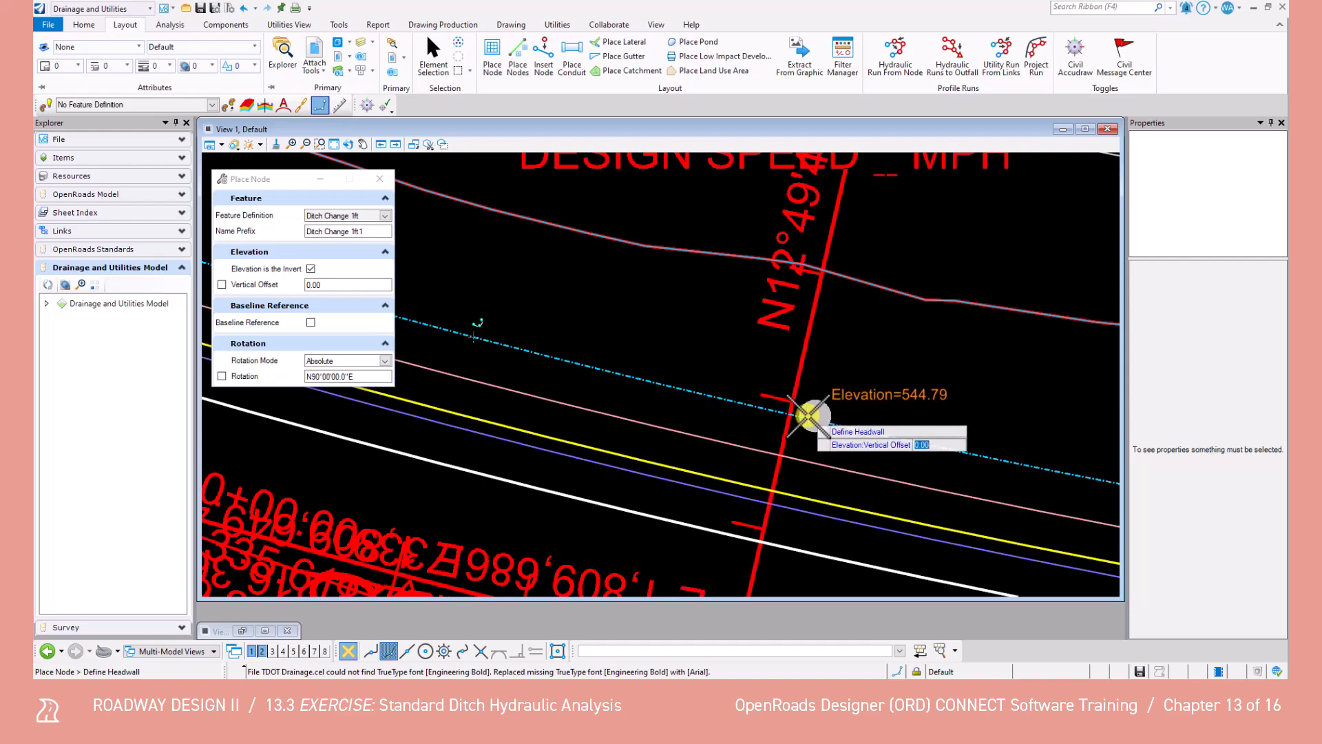
{"action": "left_click", "coordinate": [811, 413]}
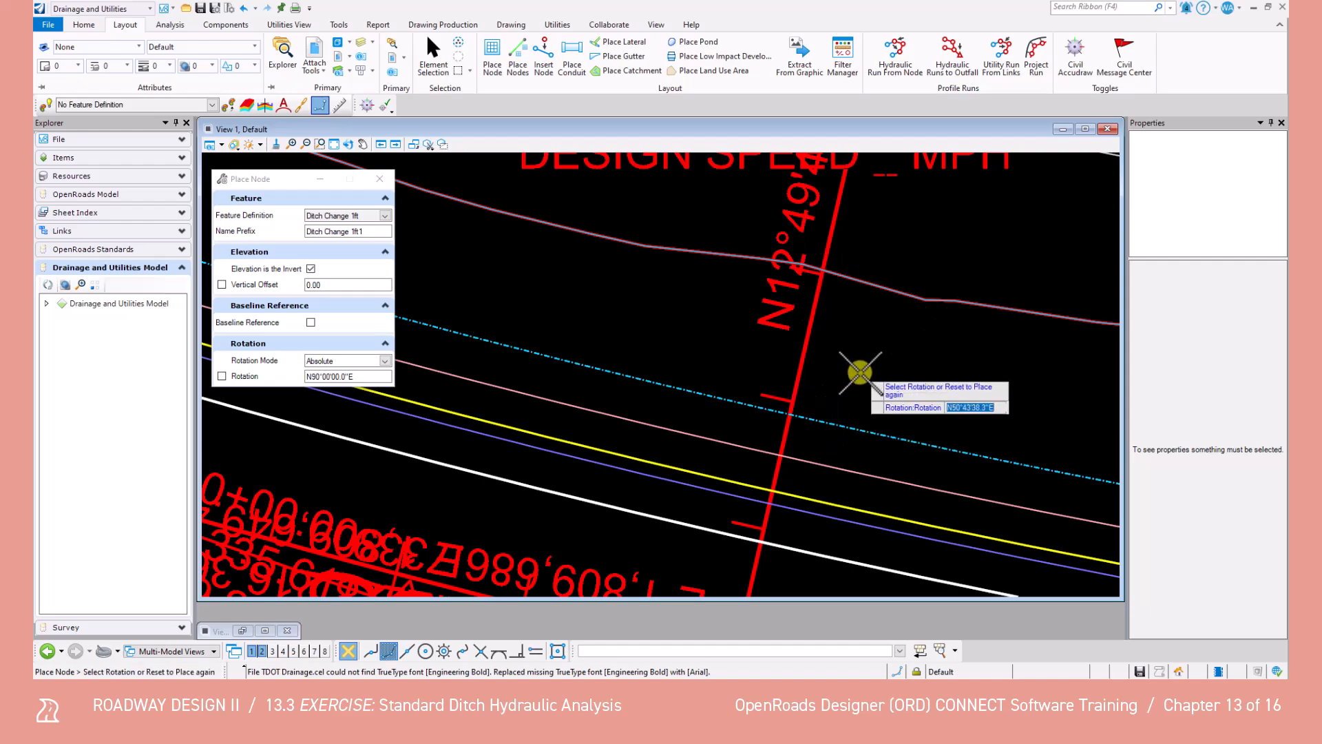
{"action": "left_click", "coordinate": [834, 422]}
Step: Place a Ditch Change 1ft node on the left ditch centerline just west of the N12°17'42"E side alignment, with Absolute rotation mode
{"action": "scroll", "coordinate": [826, 424], "scroll_direction": "down", "scroll_amount": 3}
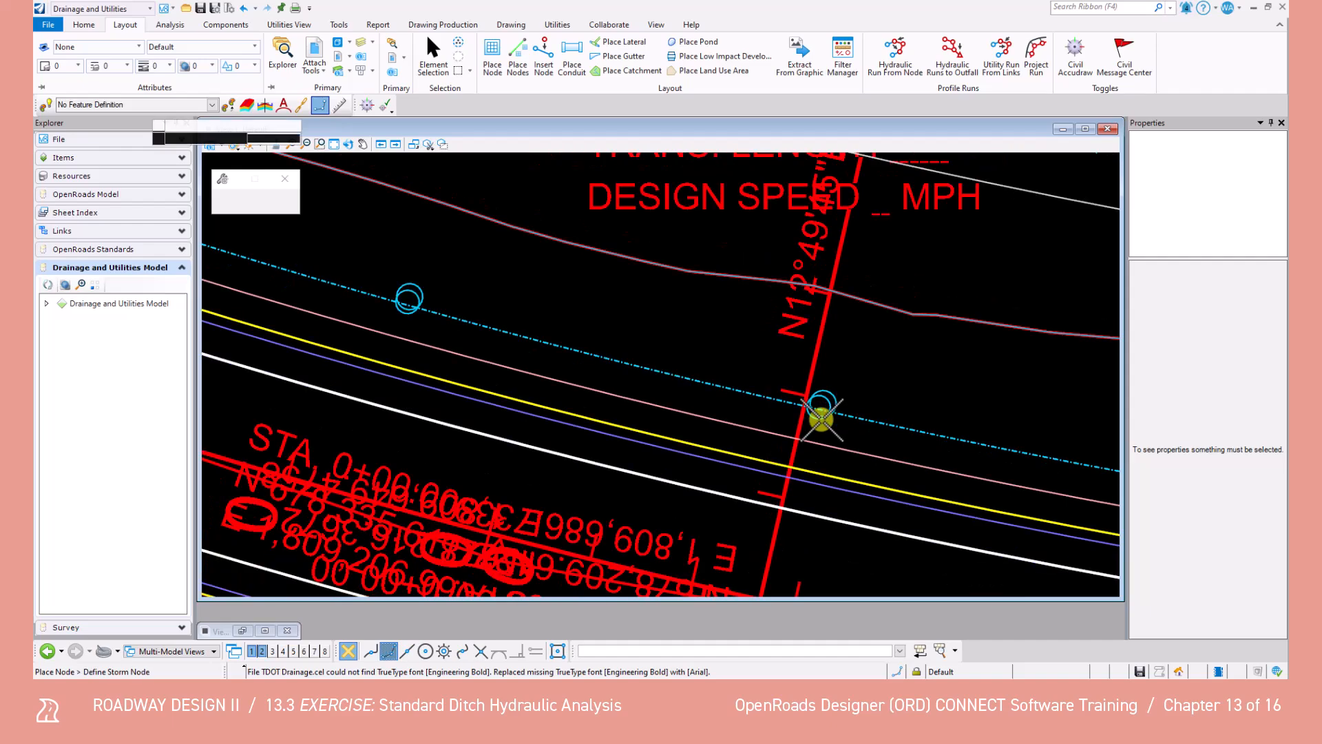
{"action": "scroll", "coordinate": [823, 416], "scroll_direction": "down", "scroll_amount": 3}
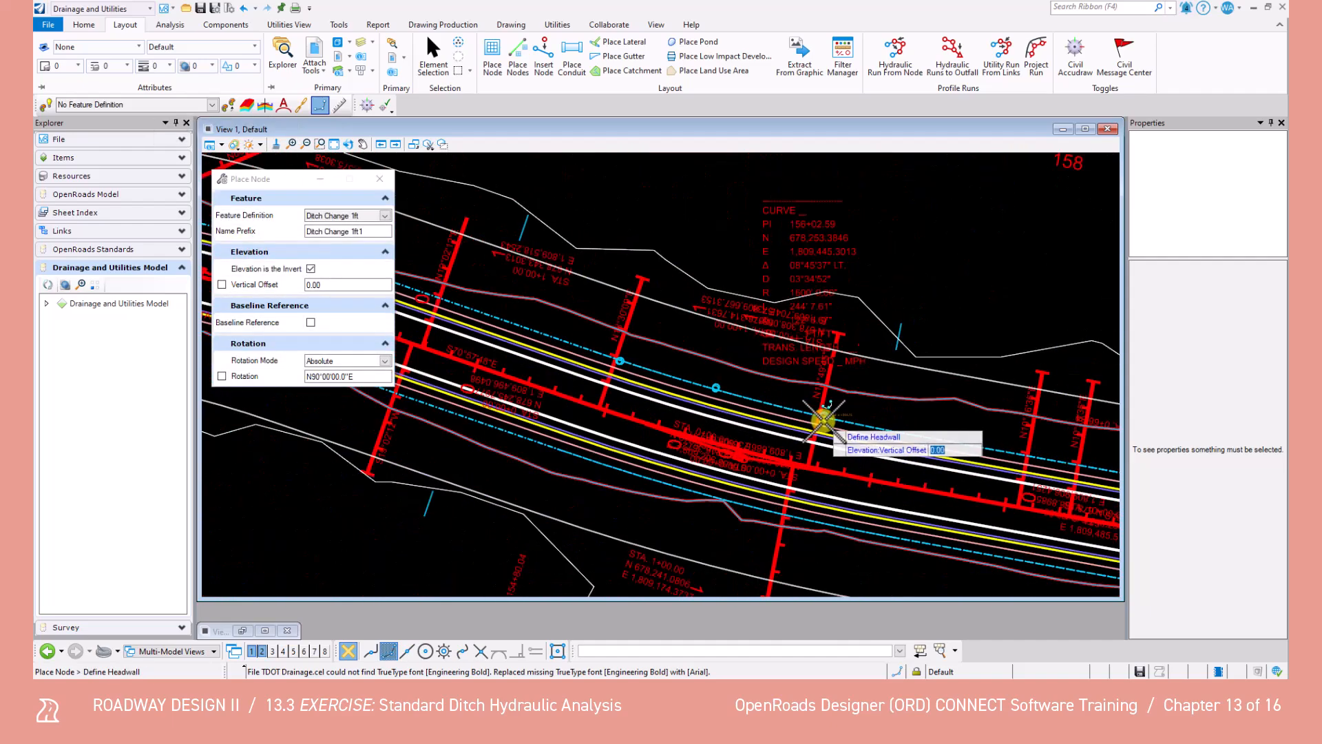
{"action": "scroll", "coordinate": [824, 420], "scroll_direction": "down", "scroll_amount": 1}
{"action": "mouse_move", "coordinate": [989, 446]}
{"action": "middle_mouse_down"}
{"action": "mouse_move", "coordinate": [739, 434]}
{"action": "mouse_move", "coordinate": [620, 408]}
{"action": "middle_mouse_up"}
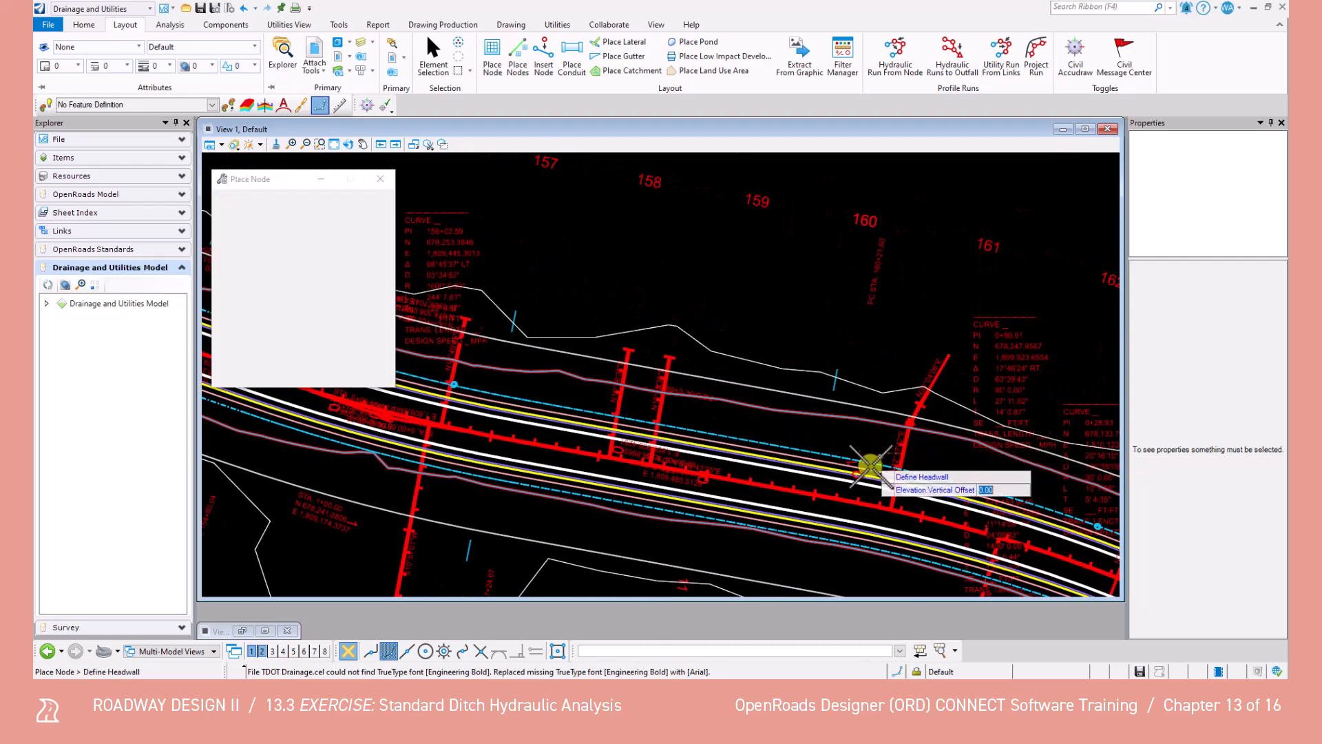
{"action": "scroll", "coordinate": [844, 480], "scroll_direction": "up", "scroll_amount": 1}
{"action": "scroll", "coordinate": [844, 480], "scroll_direction": "up", "scroll_amount": 1}
{"action": "scroll", "coordinate": [848, 449], "scroll_direction": "up", "scroll_amount": 2}
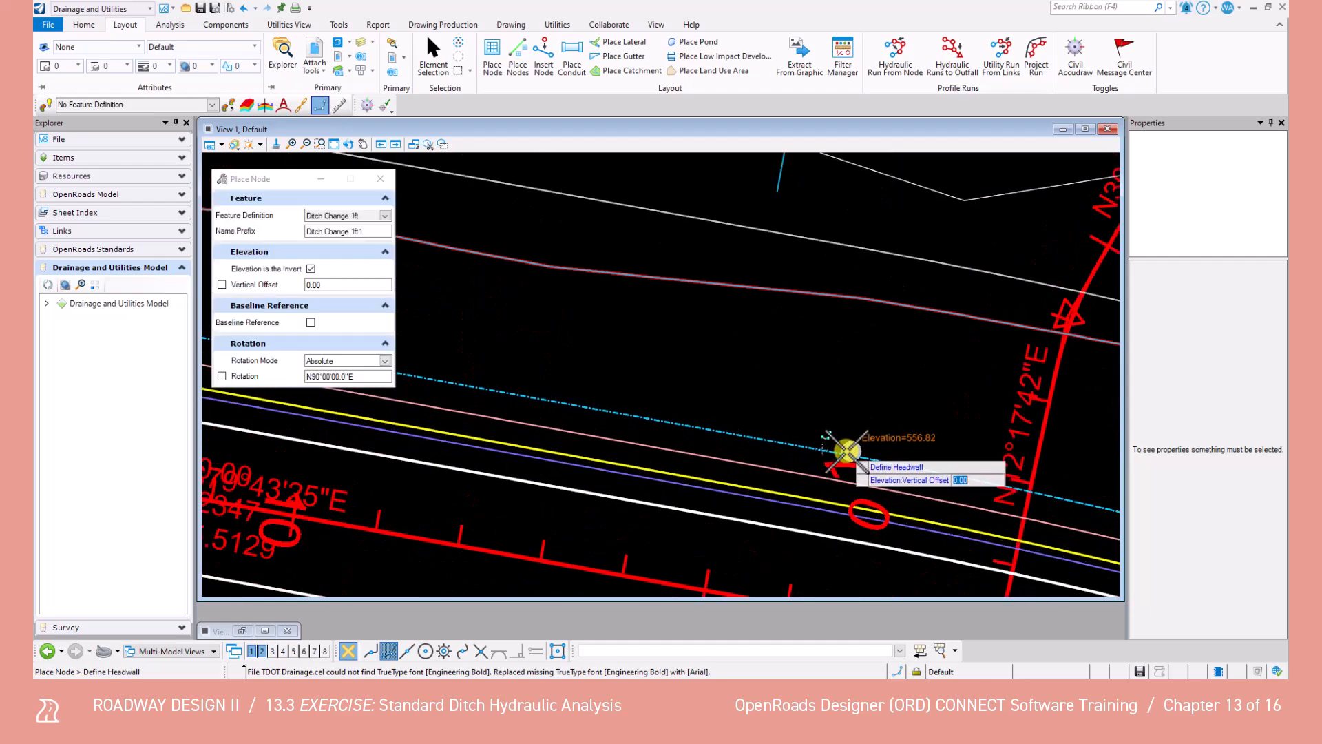
{"action": "left_click", "coordinate": [849, 449]}
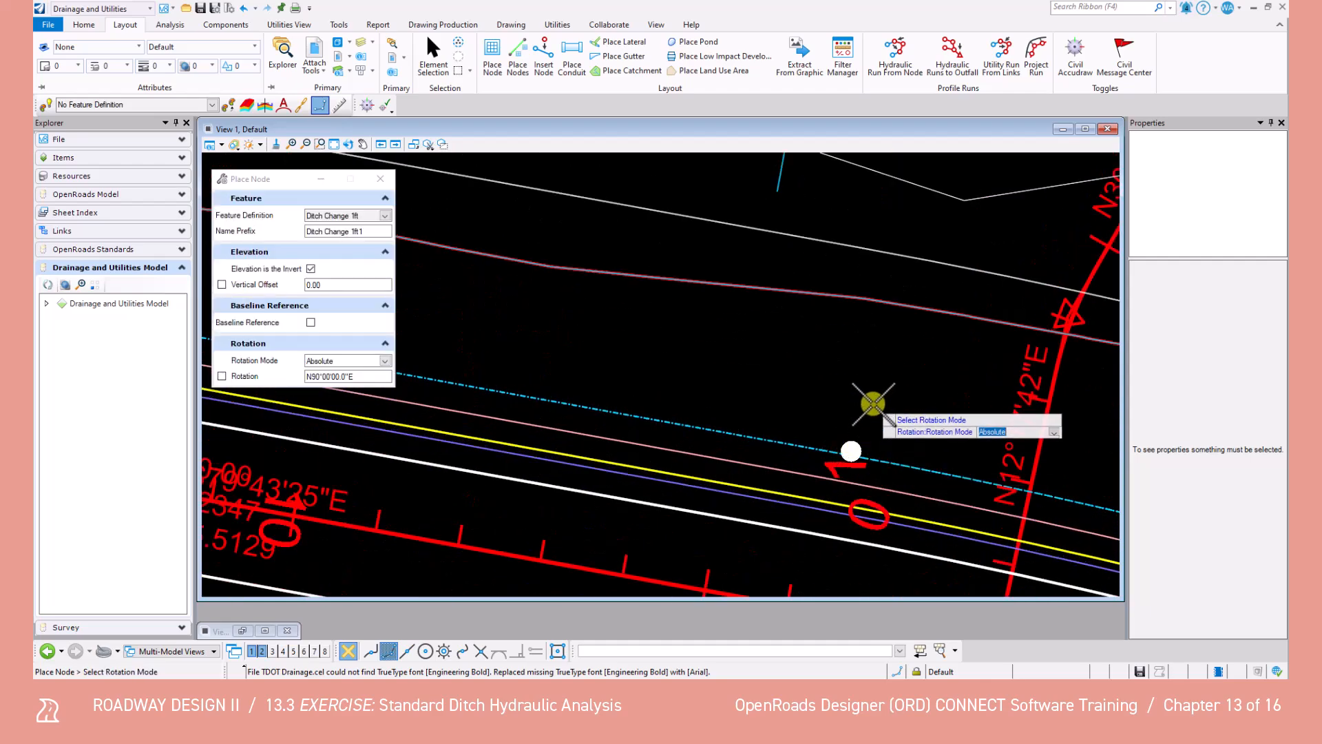
{"action": "left_click", "coordinate": [870, 404]}
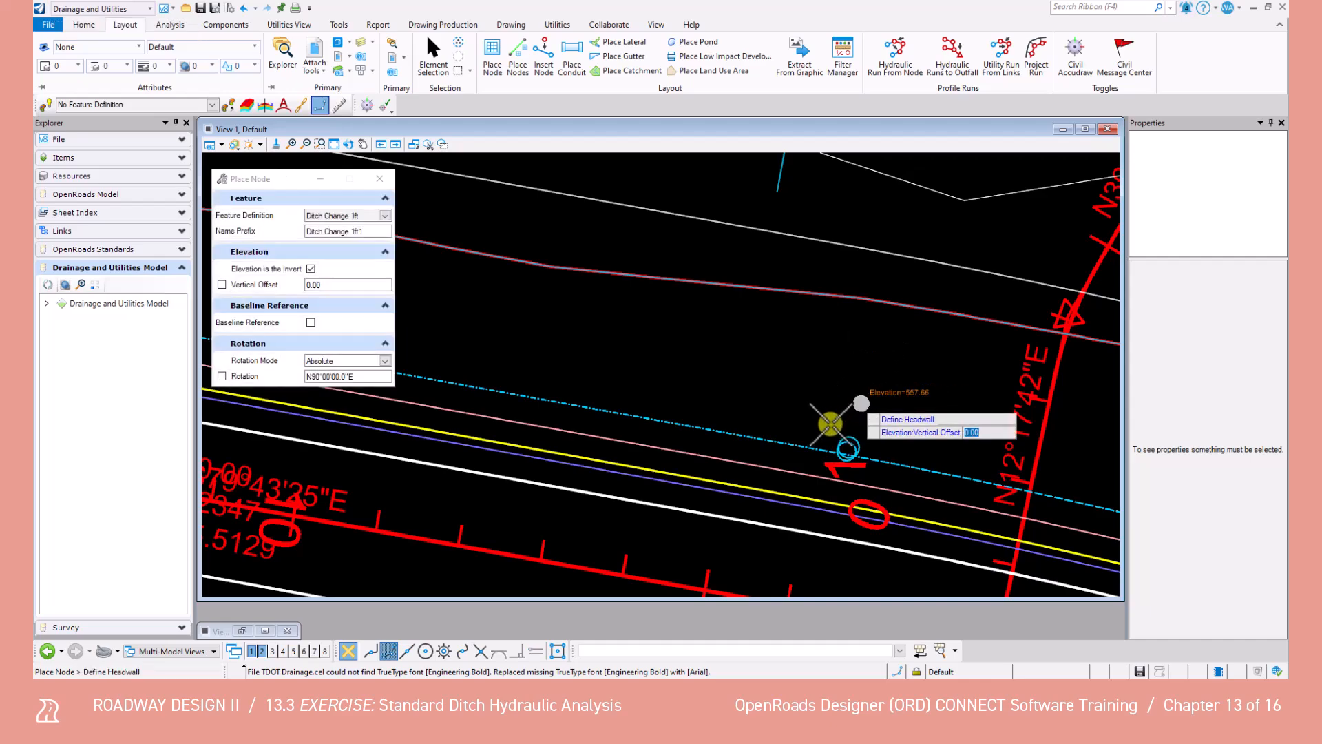
Step: Place a Ditch Change 1ft node on the left ditch centerline between the N12°17'42"E side alignment and the Ditch Begin node, with Absolute rotation
{"action": "scroll", "coordinate": [836, 421], "scroll_direction": "down", "scroll_amount": 2}
{"action": "scroll", "coordinate": [823, 434], "scroll_direction": "down", "scroll_amount": 4}
{"action": "middle_click_drag", "start_coordinate": [823, 399], "coordinate": [677, 351]}
{"action": "scroll", "coordinate": [821, 420], "scroll_direction": "up", "scroll_amount": 1}
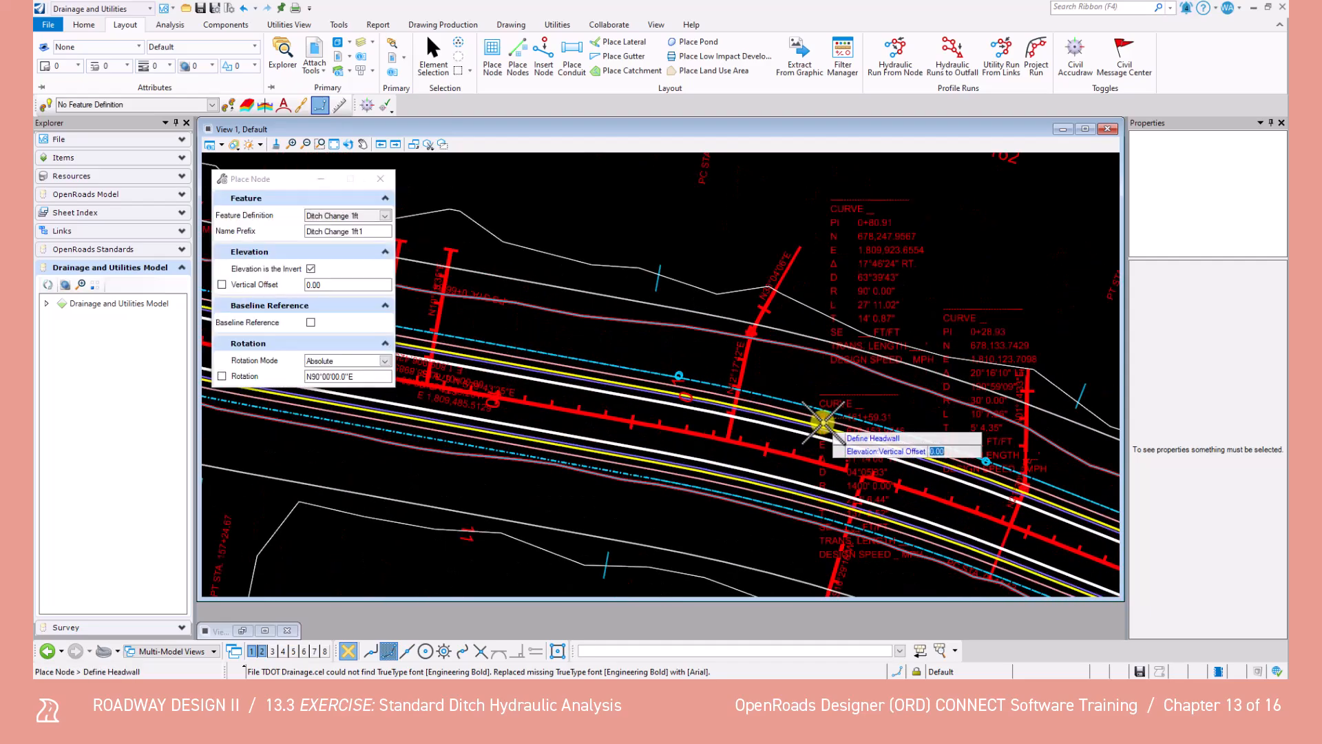
{"action": "scroll", "coordinate": [846, 428], "scroll_direction": "up", "scroll_amount": 4}
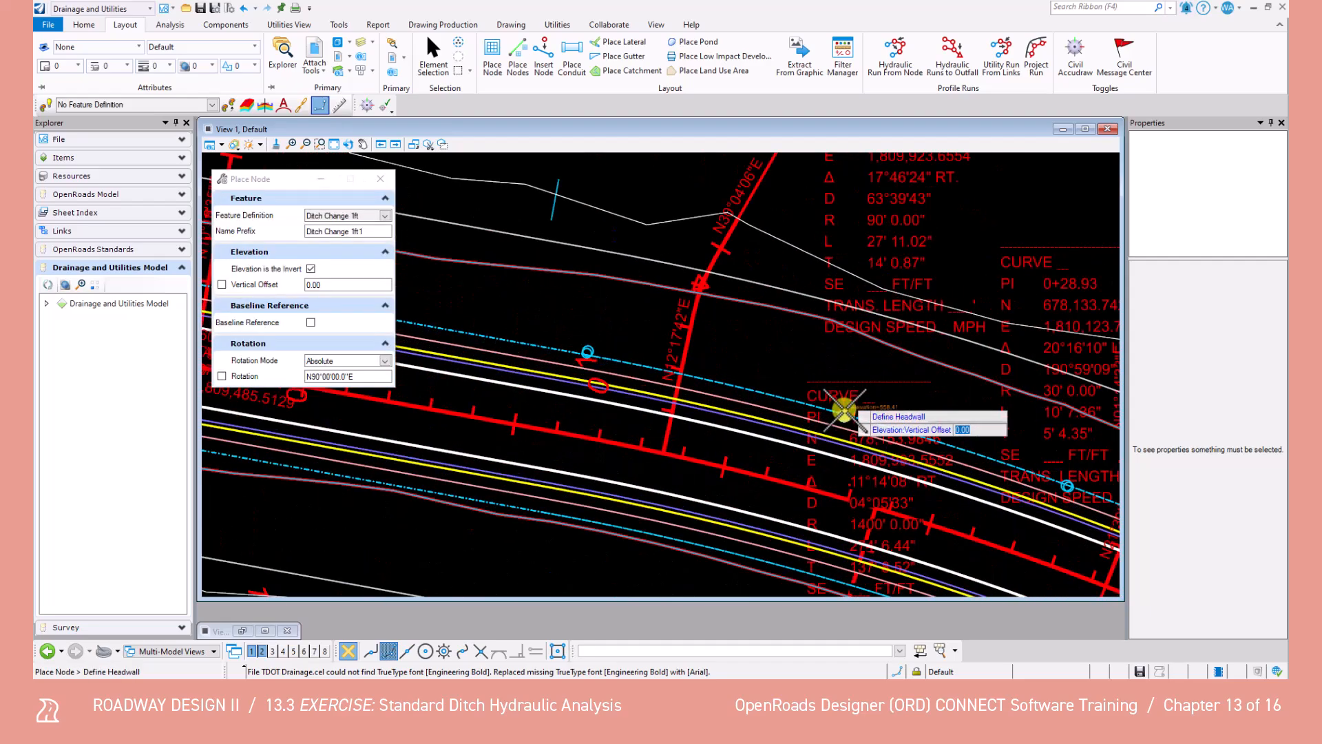
{"action": "left_click", "coordinate": [842, 411]}
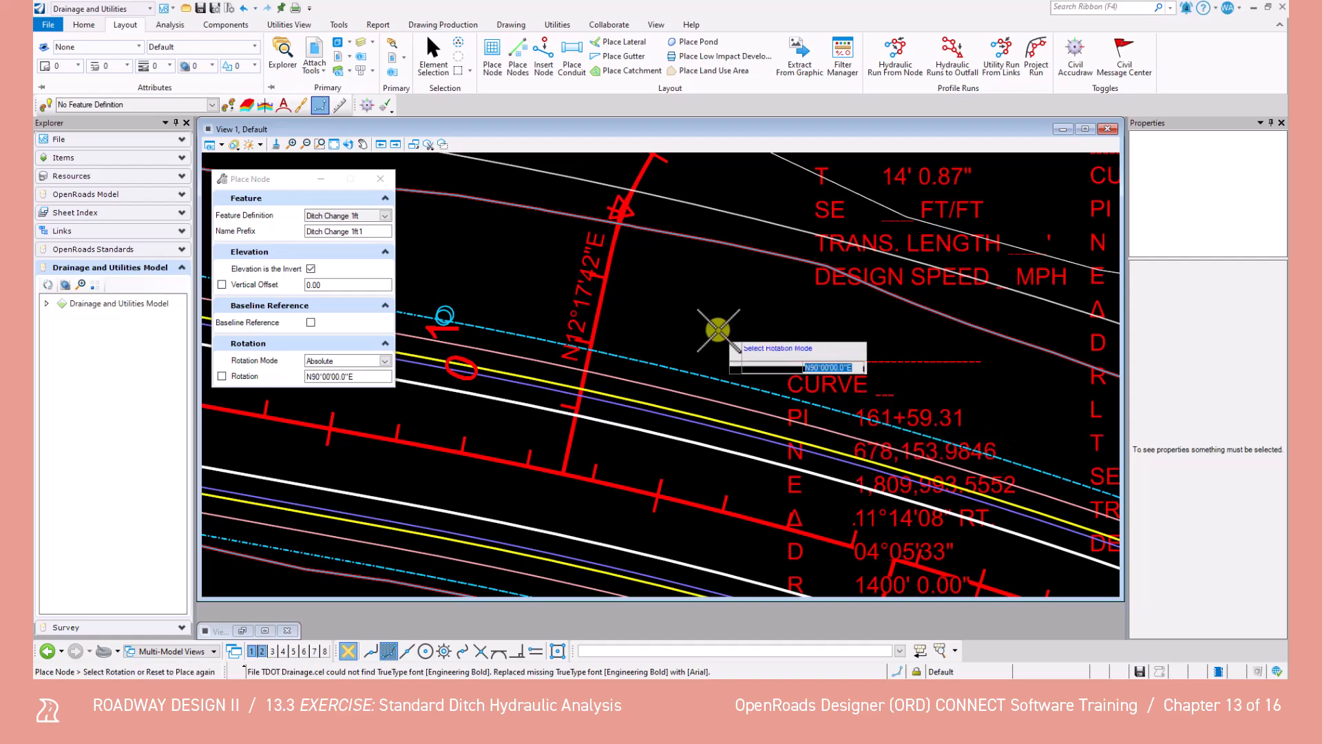
{"action": "left_click", "coordinate": [713, 355]}
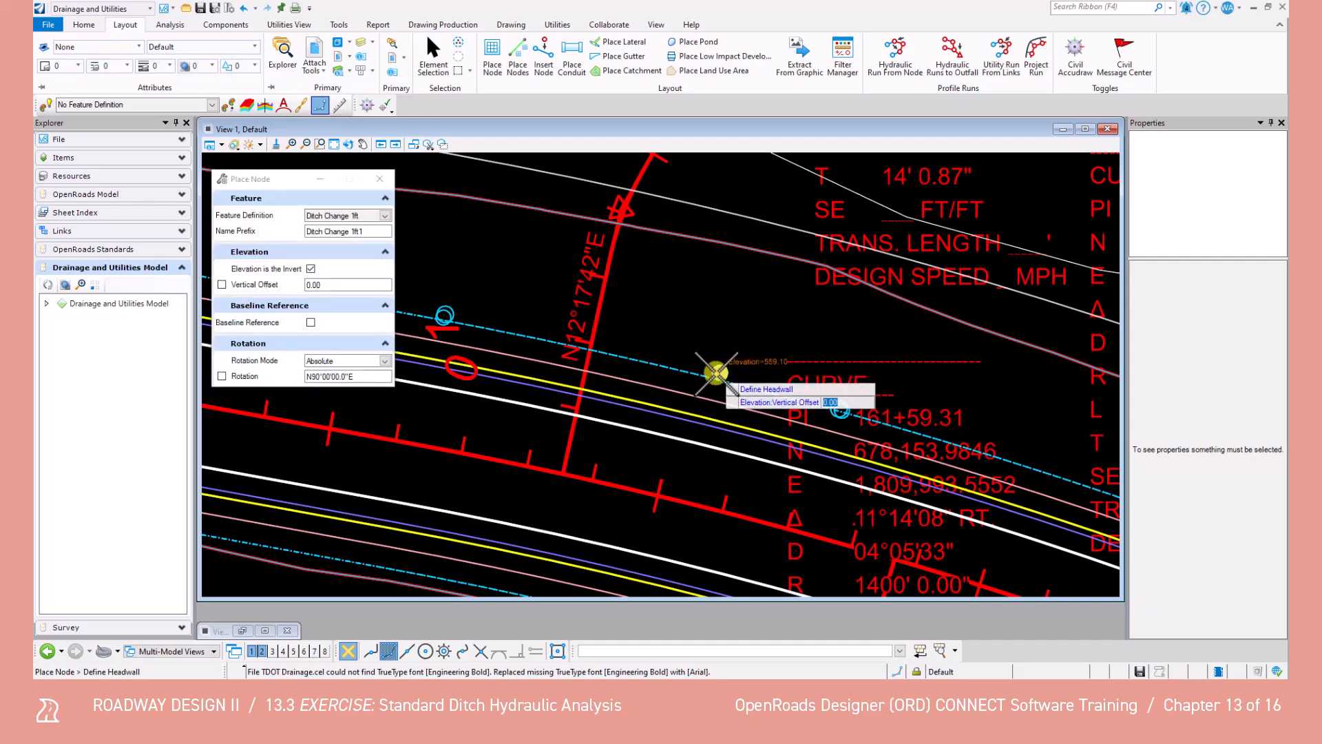
Step: End the node placement and save the drainage file
{"action": "scroll", "coordinate": [715, 374], "scroll_direction": "down", "scroll_amount": 2}
{"action": "scroll", "coordinate": [714, 377], "scroll_direction": "down", "scroll_amount": 3}
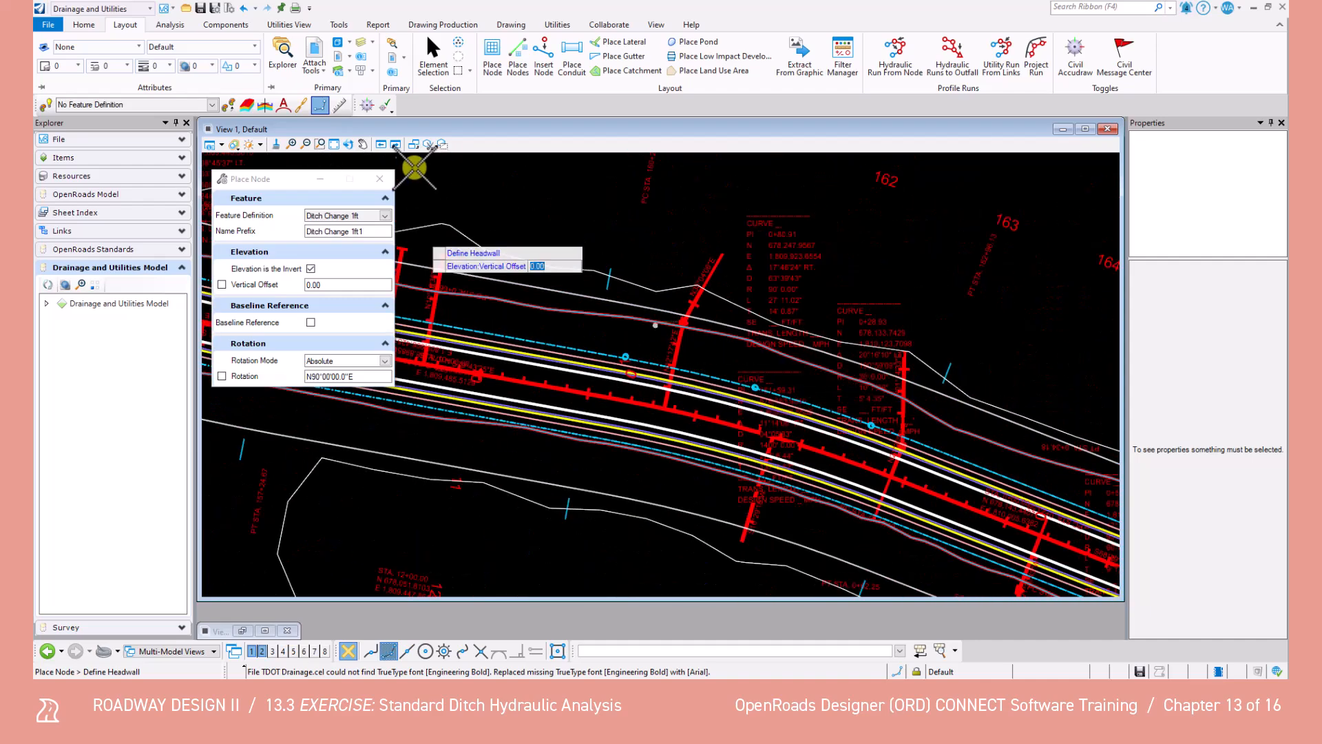
{"action": "left_click", "coordinate": [438, 65]}
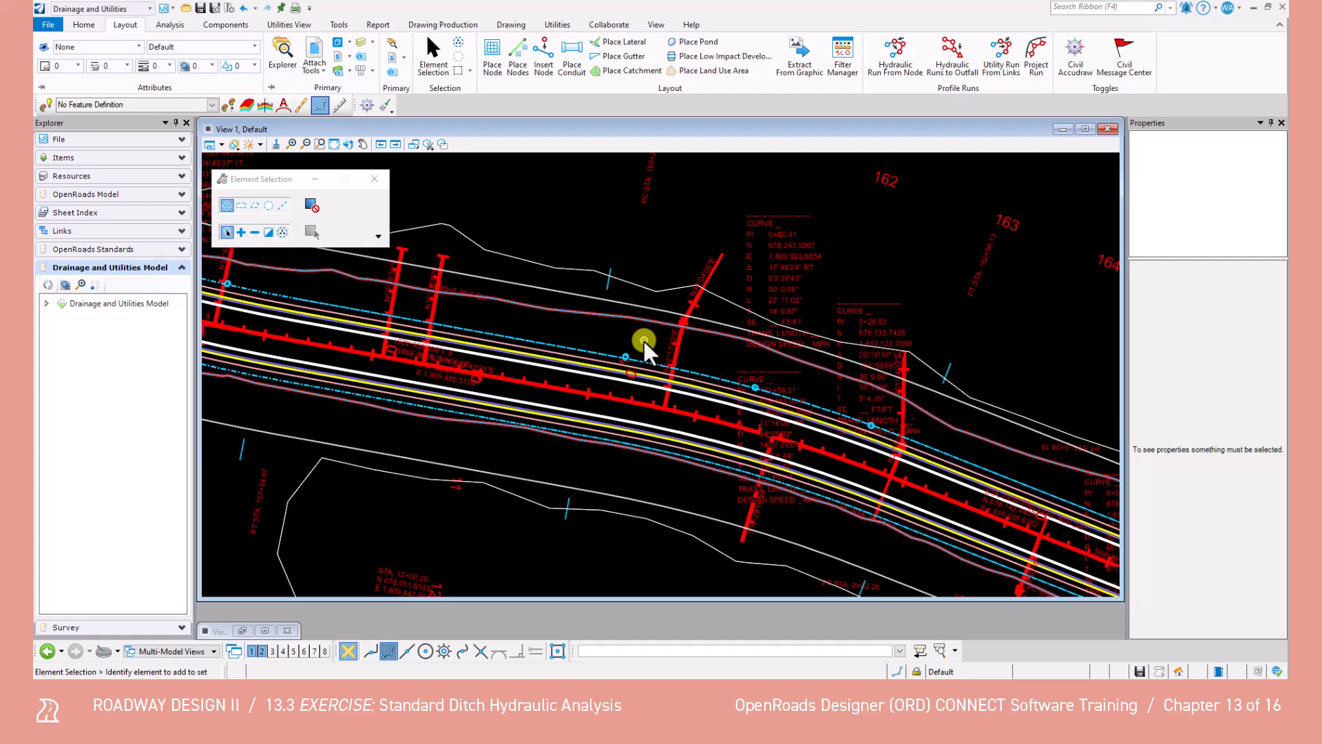
{"action": "key", "text": "ctrl+s"}
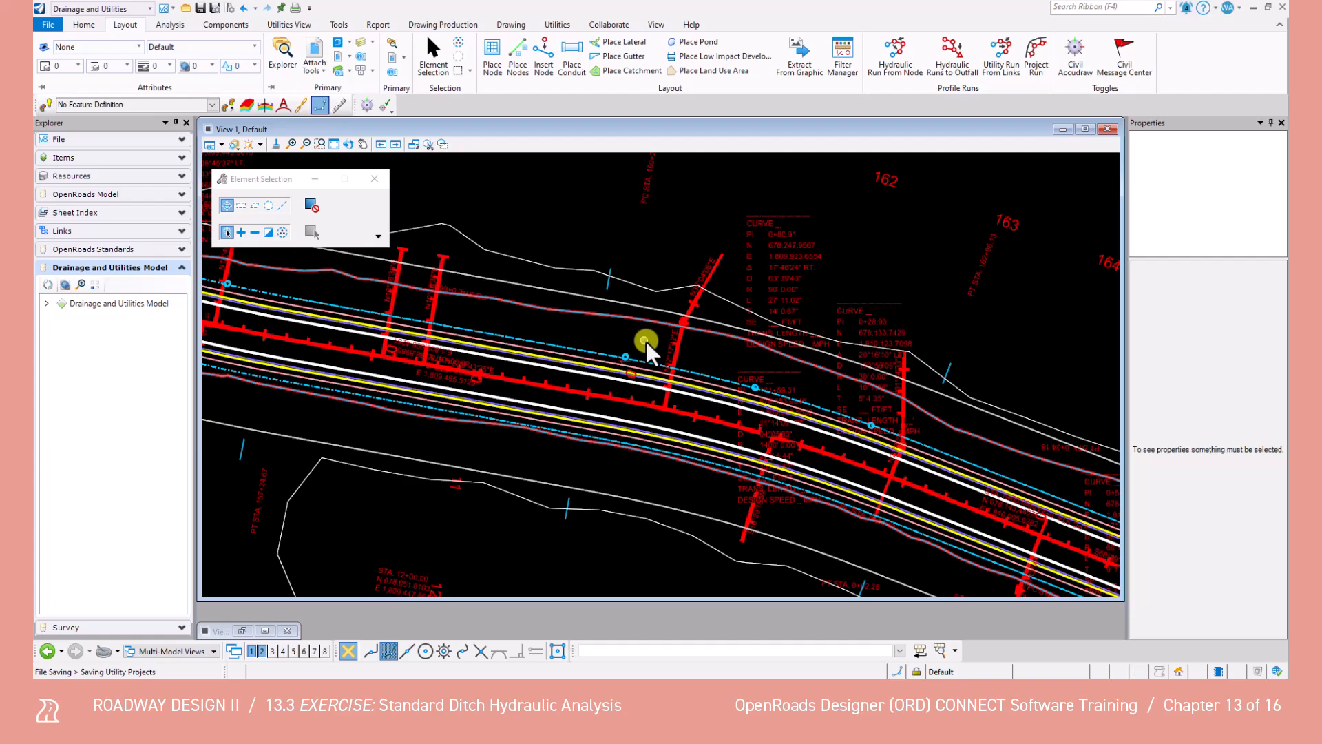
Step: Switch to the OpenRoads Modeling workflow and open the OLDR_OP2 corridor's dynamic cross section in View 3
{"action": "left_click", "coordinate": [85, 8]}
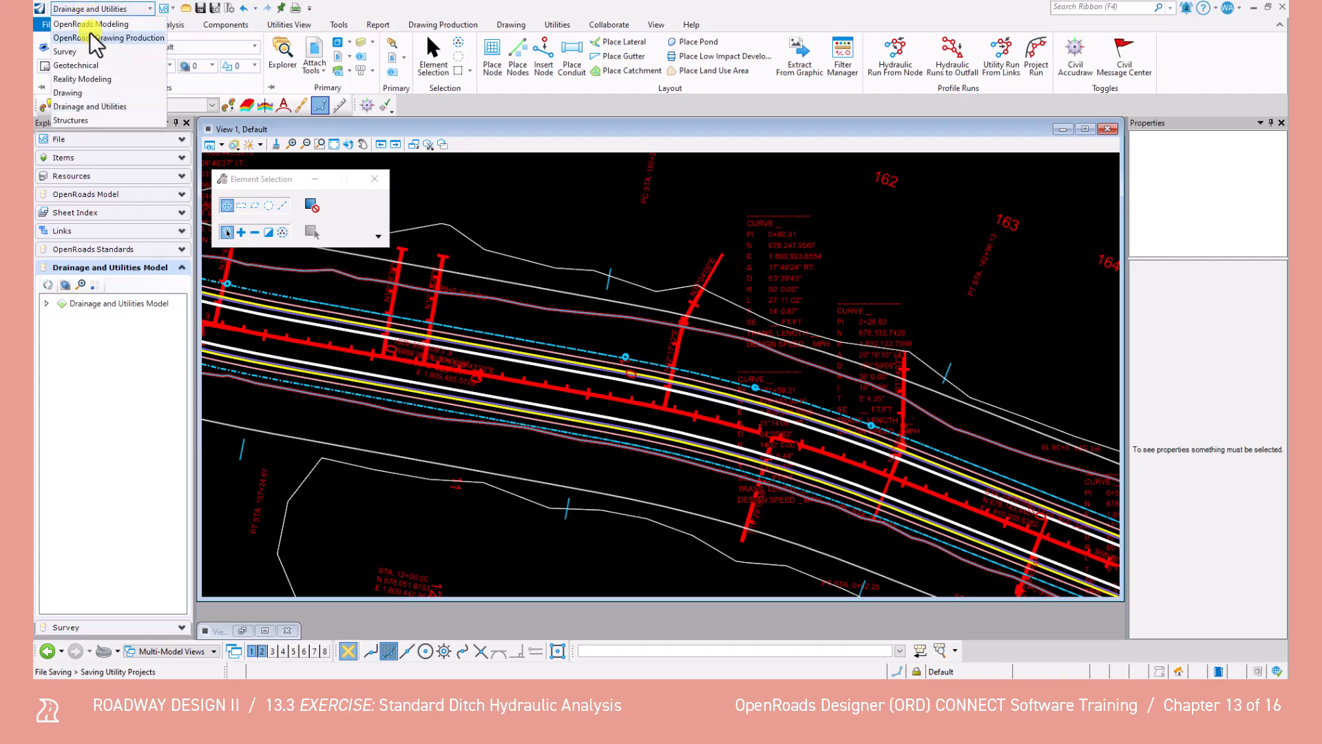
{"action": "left_click", "coordinate": [88, 23]}
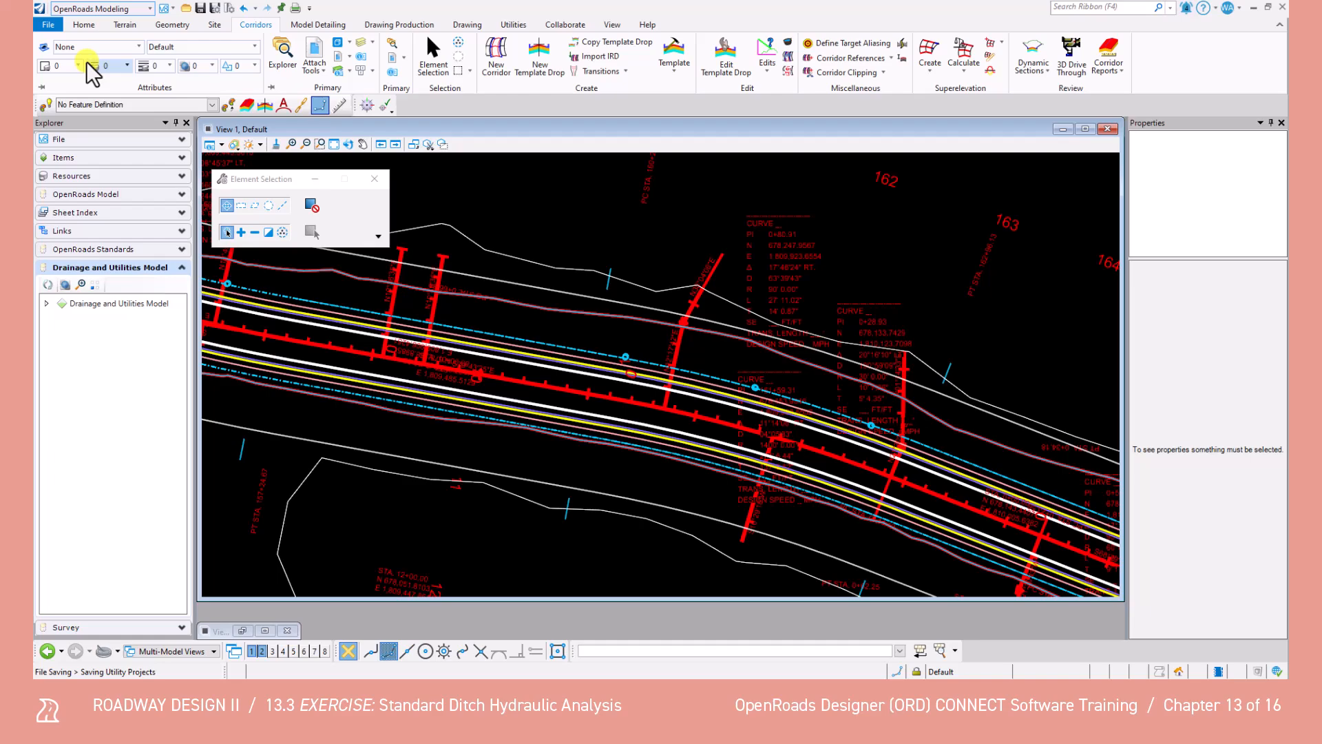
{"action": "left_click", "coordinate": [1033, 66]}
{"action": "left_click", "coordinate": [1064, 90]}
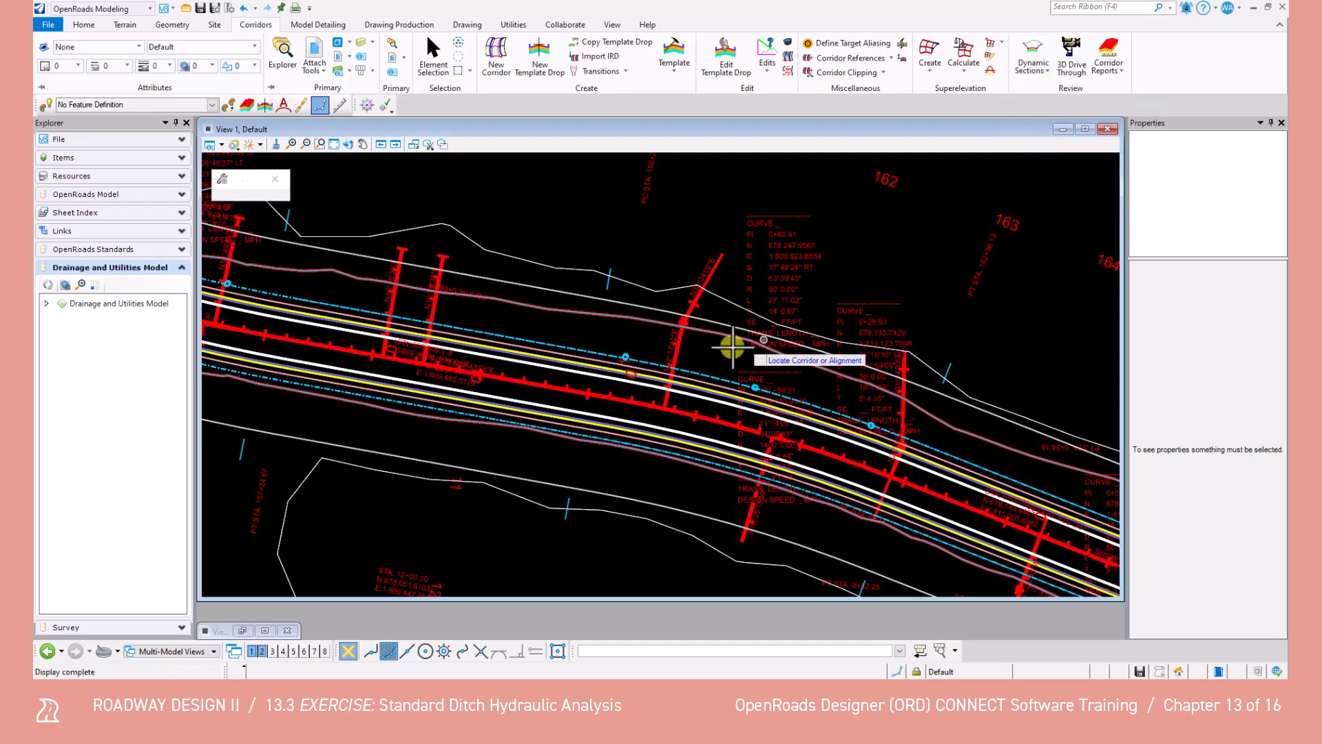
{"action": "left_click", "coordinate": [605, 284]}
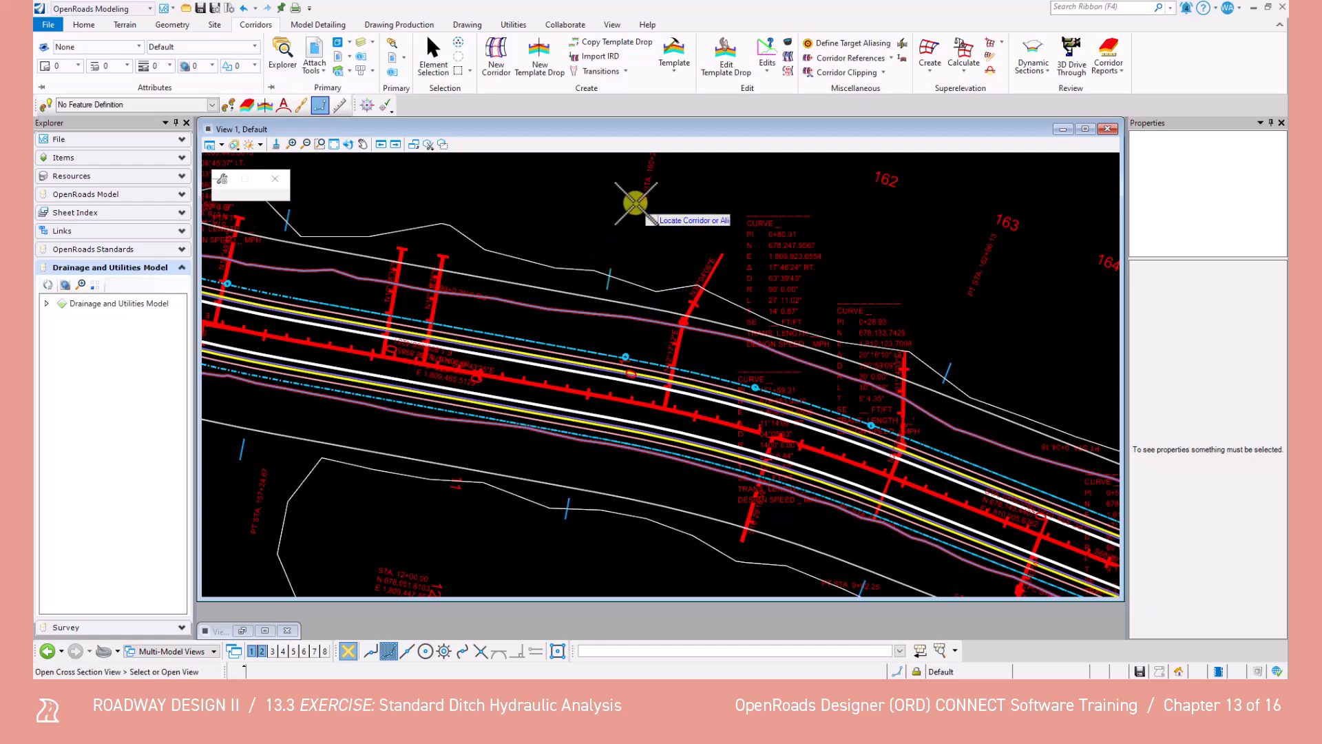
{"action": "left_click", "coordinate": [272, 651]}
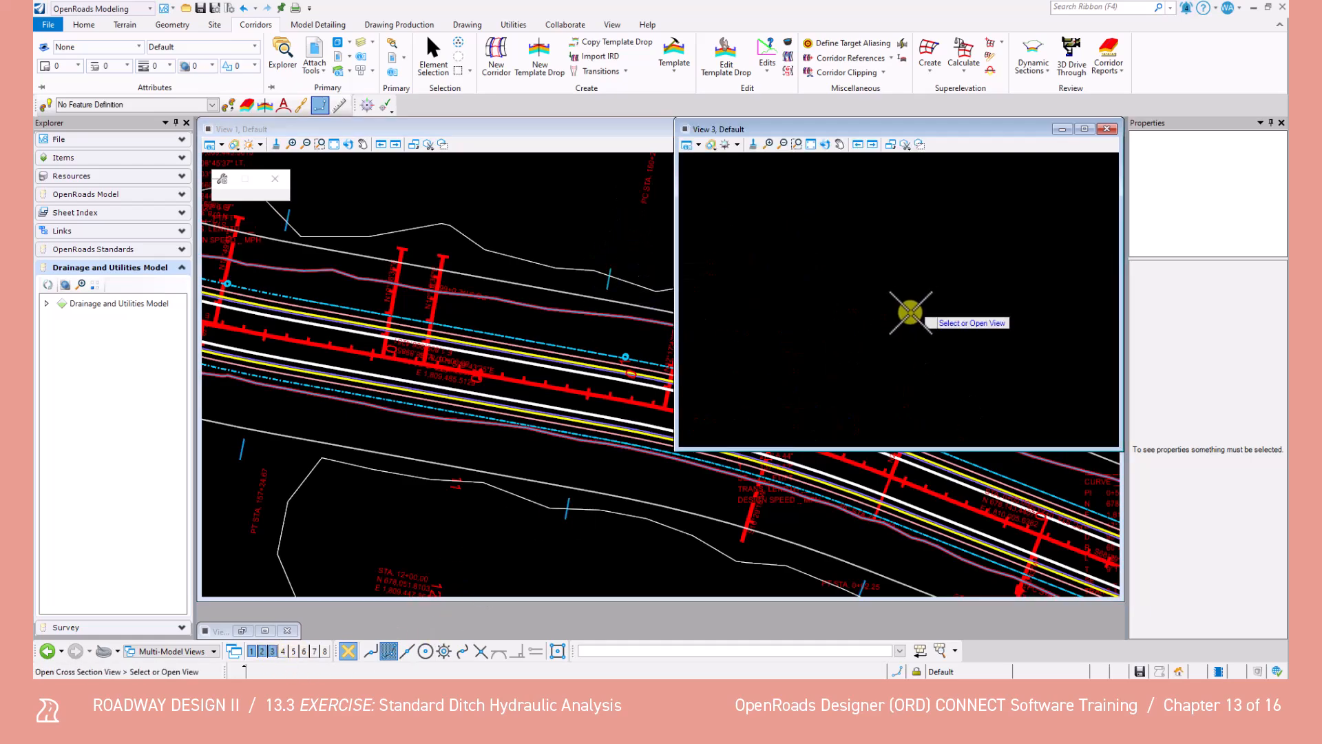
{"action": "left_click", "coordinate": [910, 313]}
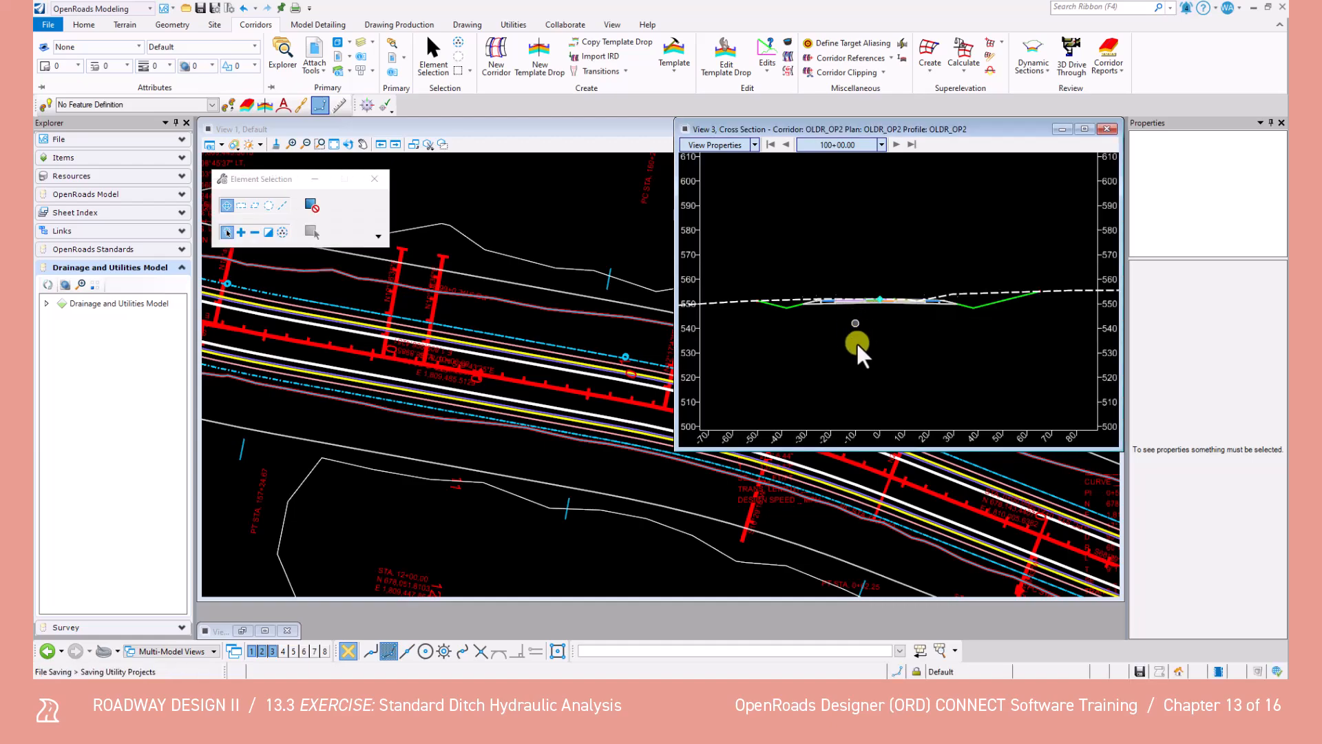
Step: Measure the left ditch depth at station 100+00.00 with a vertical temporary dimension from the subgrade's outer point on the front slope to the ditch bottom
{"action": "scroll", "coordinate": [786, 320], "scroll_direction": "up", "scroll_amount": 3}
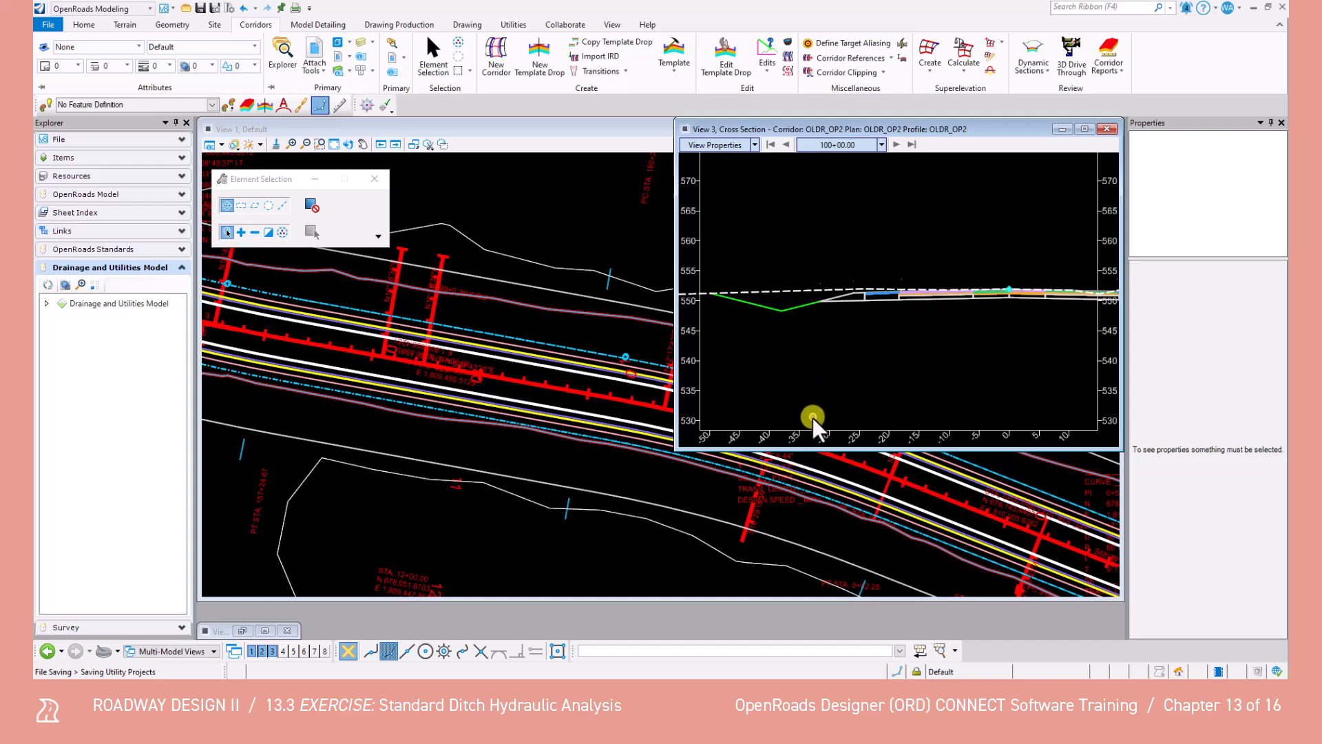
{"action": "left_click", "coordinate": [1031, 69]}
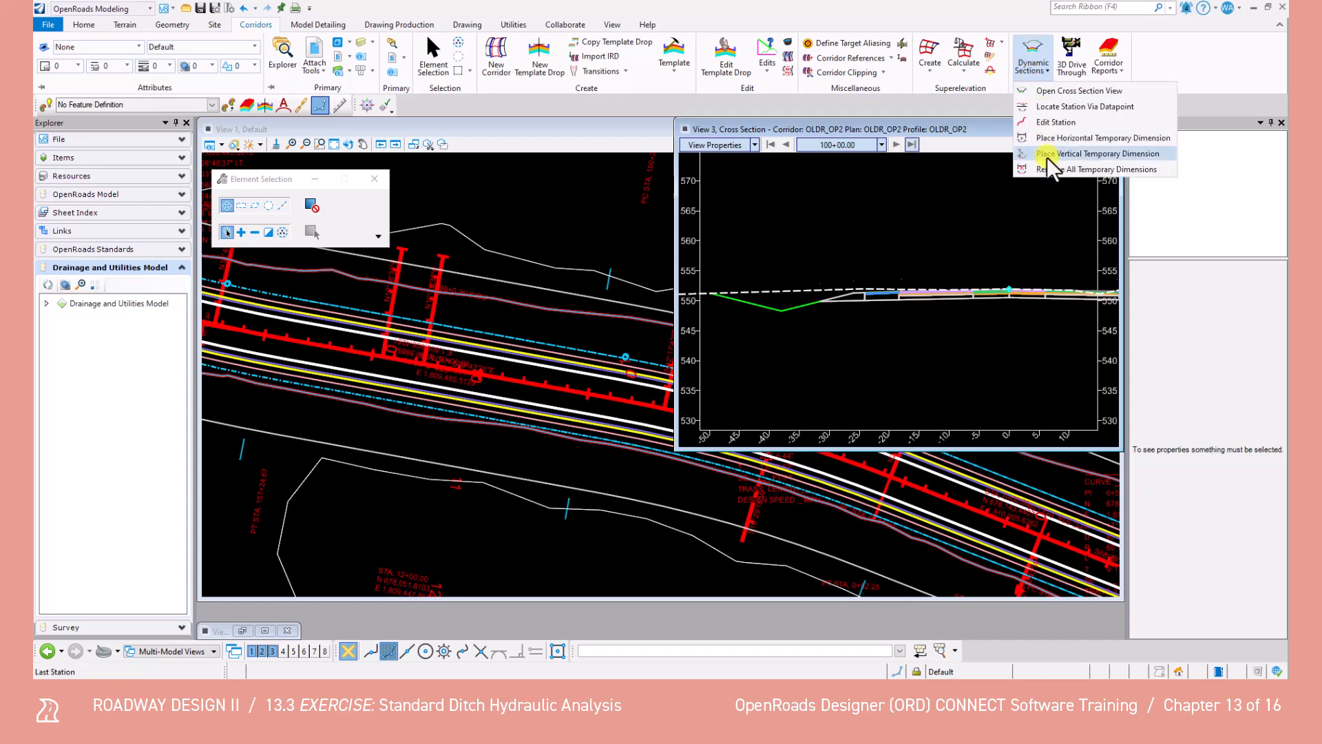
{"action": "left_click", "coordinate": [1044, 153]}
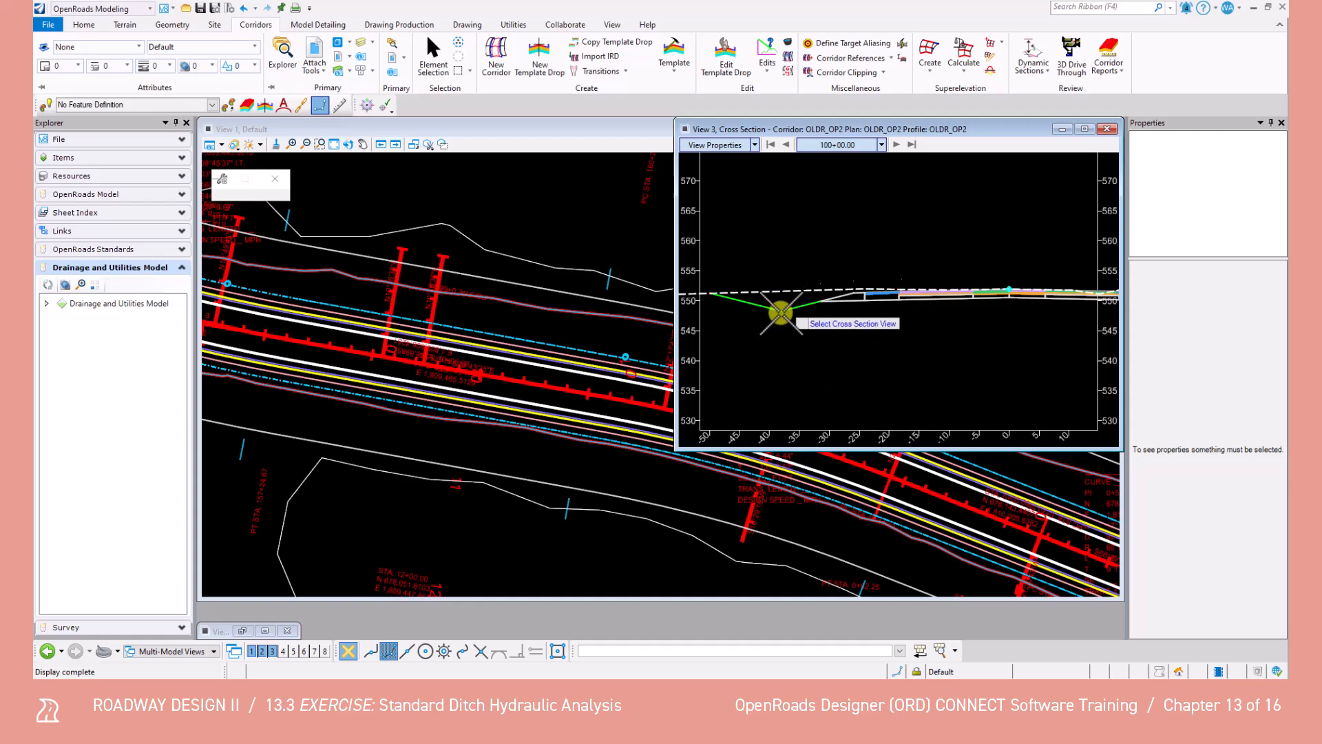
{"action": "scroll", "coordinate": [813, 296], "scroll_direction": "up", "scroll_amount": 5}
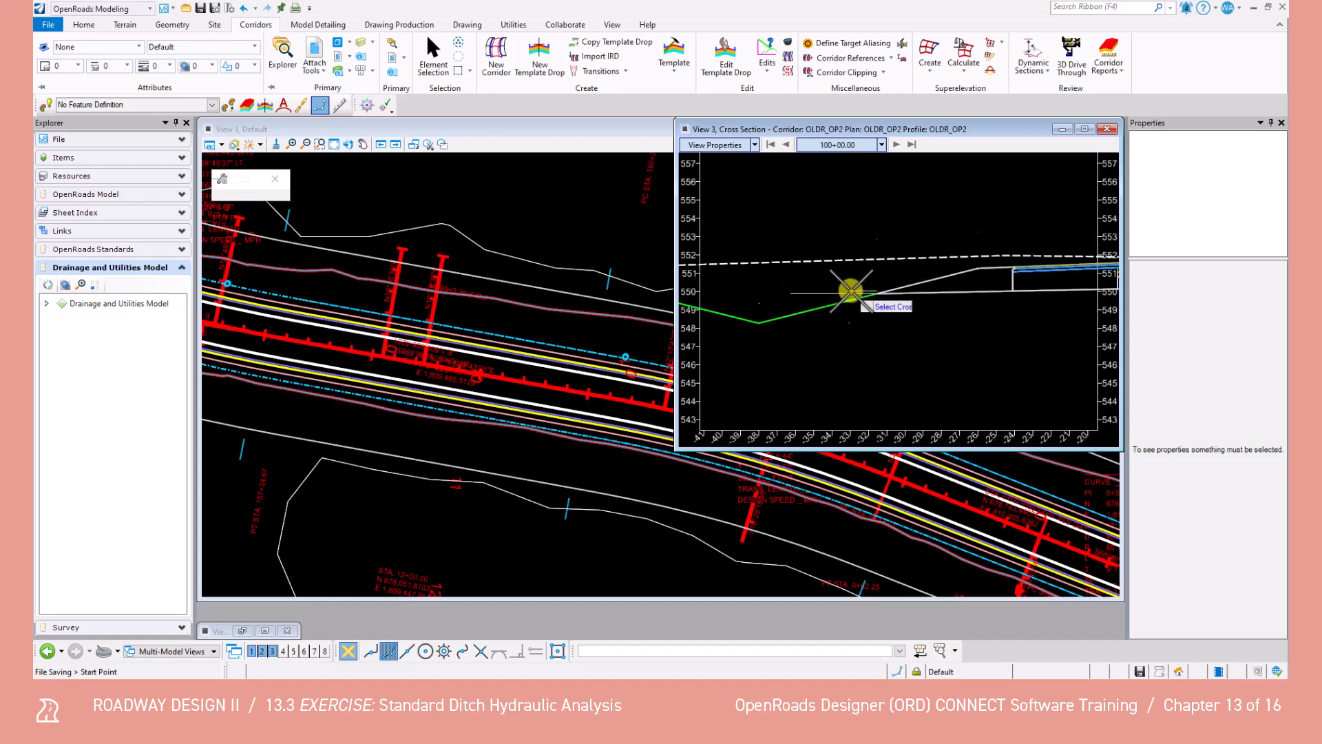
{"action": "left_click", "coordinate": [873, 293]}
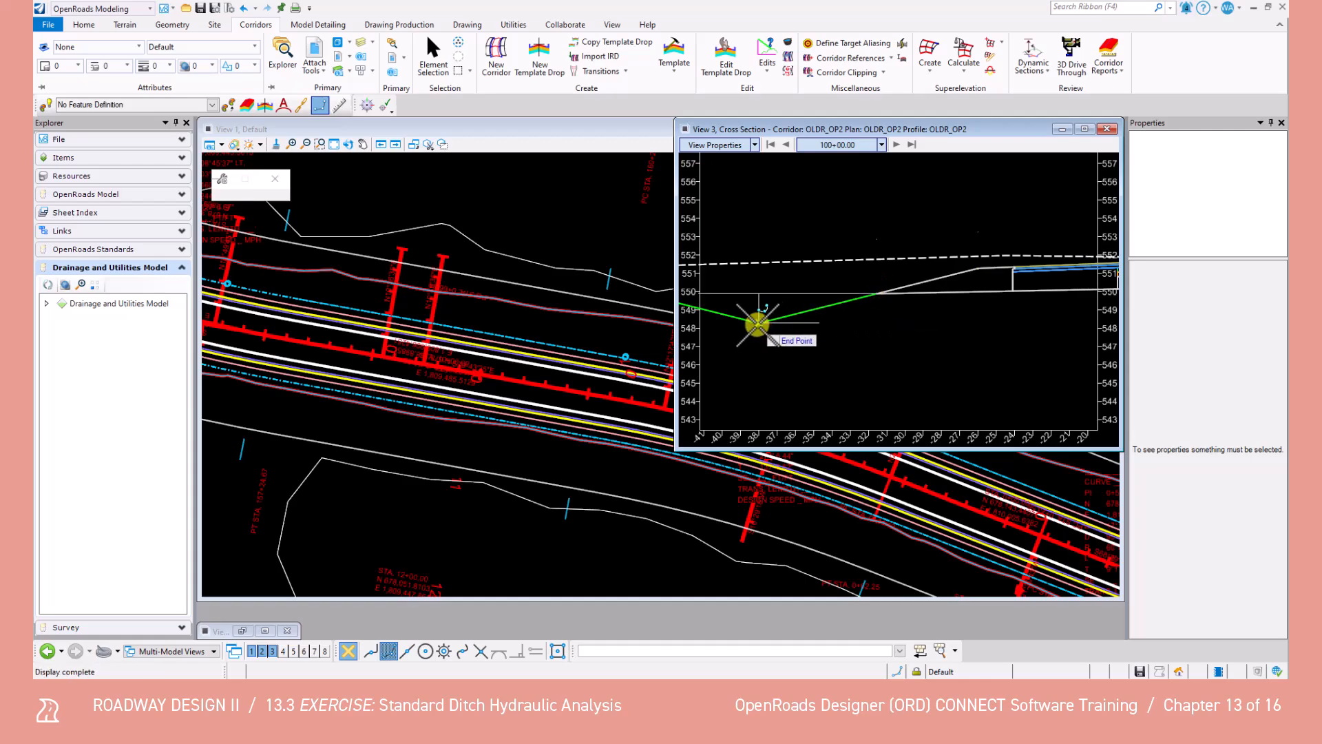
{"action": "left_click", "coordinate": [756, 324]}
{"action": "middle_click_drag", "start_coordinate": [767, 349], "coordinate": [1011, 352]}
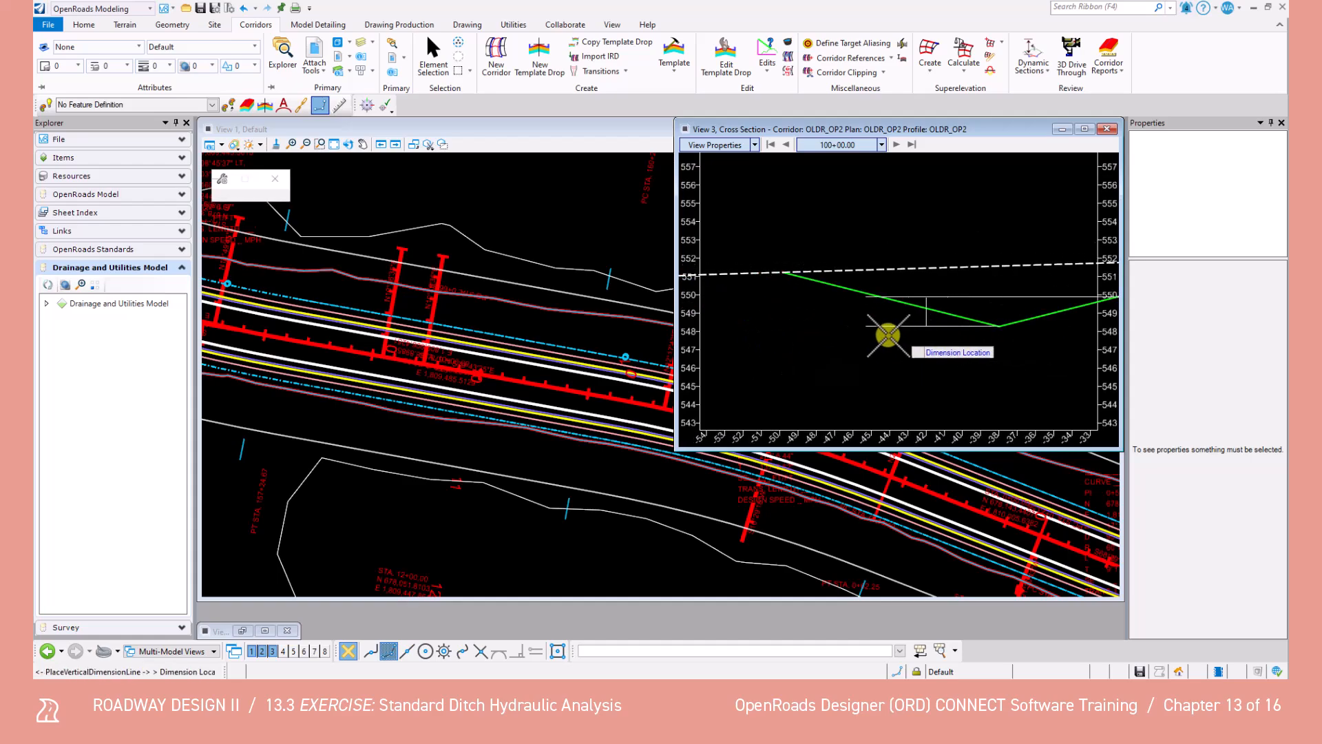
{"action": "left_click", "coordinate": [813, 329]}
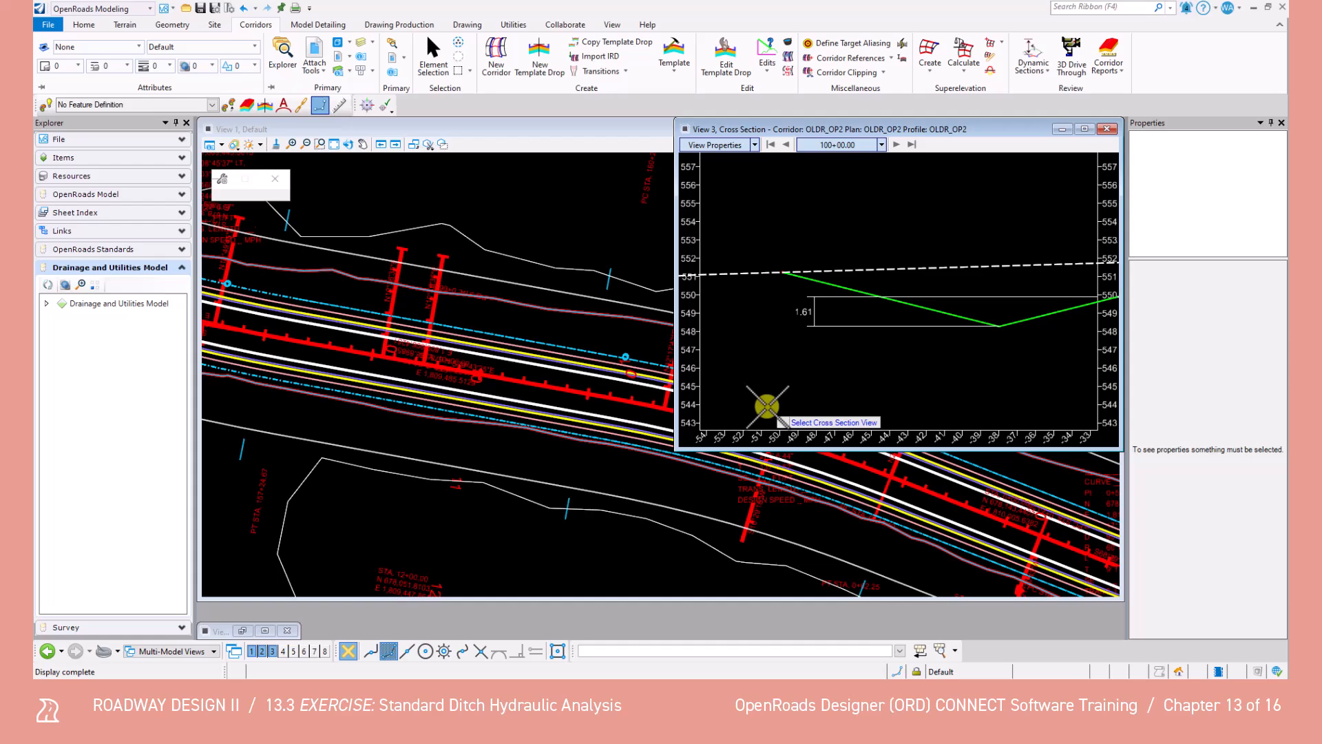
Step: Close the corridor cross section view and switch to the Drainage and Utilities workflow
{"action": "left_click", "coordinate": [1107, 129]}
{"action": "left_click", "coordinate": [435, 60]}
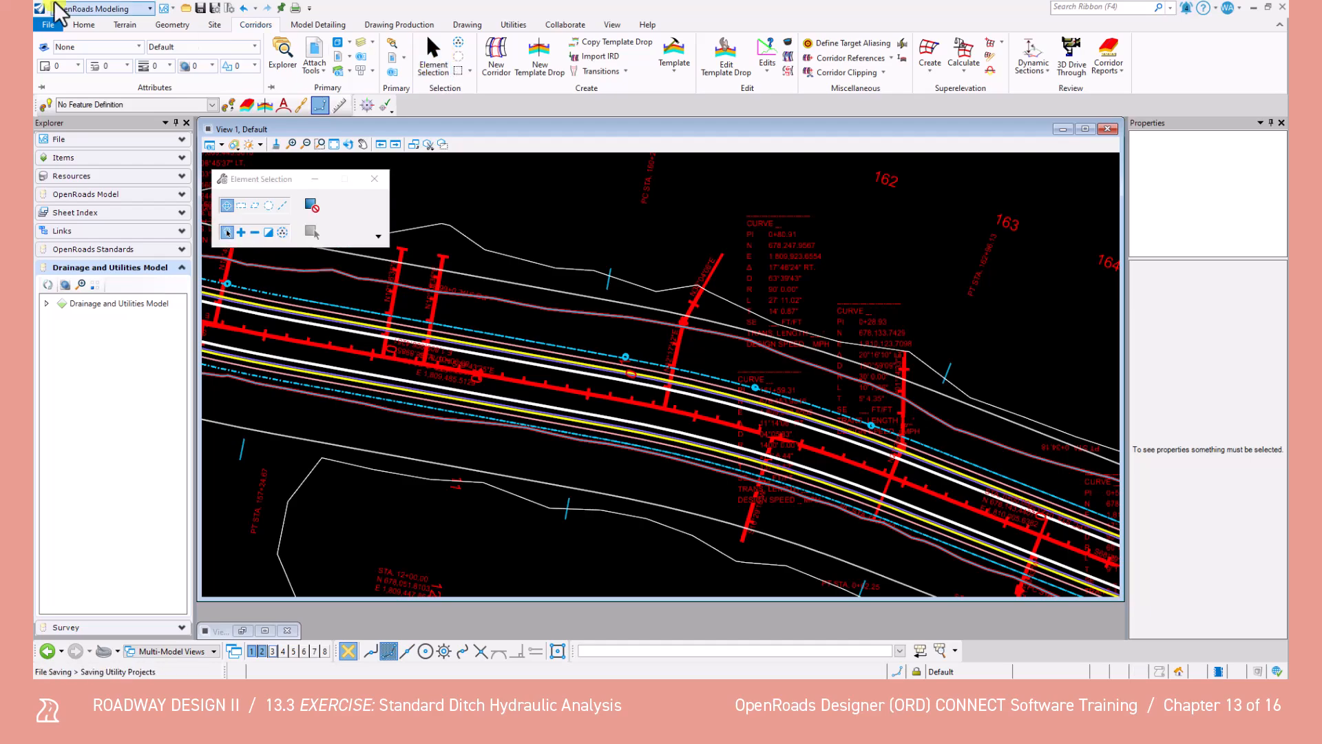
{"action": "left_click", "coordinate": [103, 8]}
{"action": "left_click", "coordinate": [97, 107]}
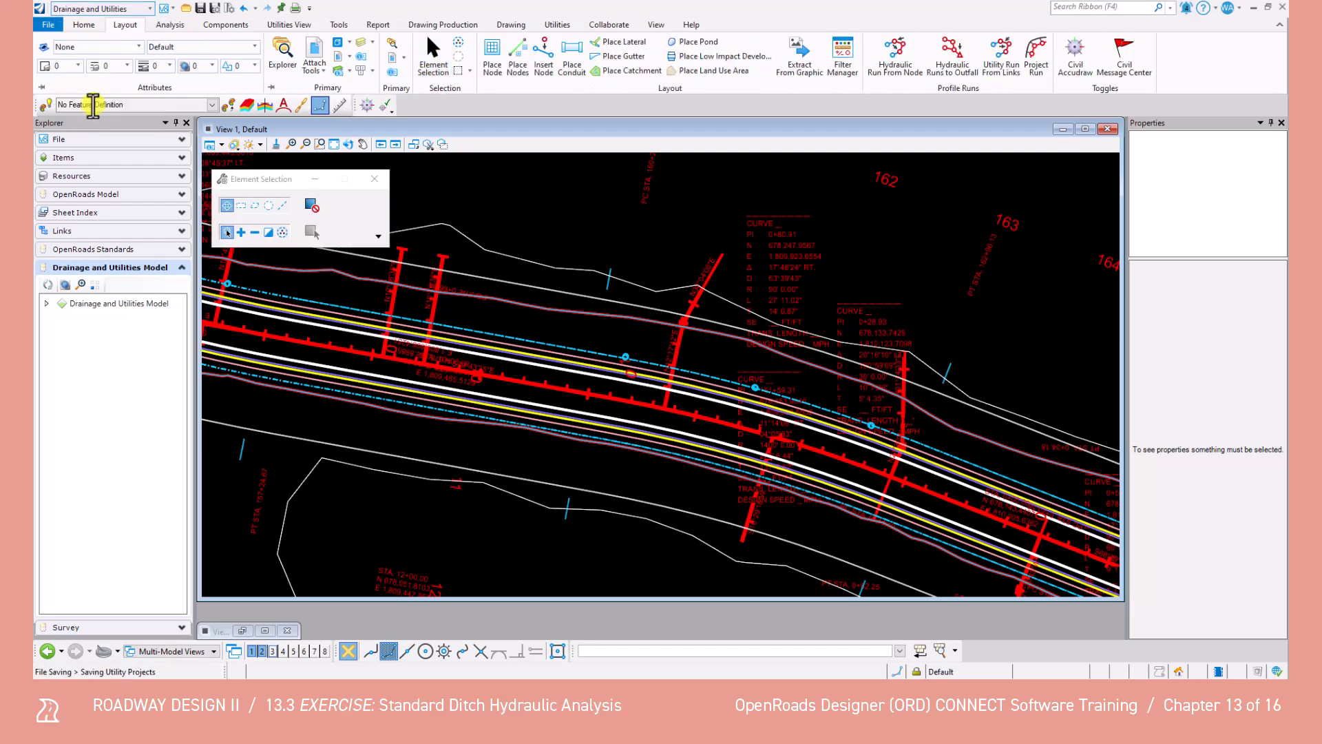
Step: Start placing conduits with the V Ditch - User Input feature definition from the StormWater standard V ditches
{"action": "left_click", "coordinate": [567, 73]}
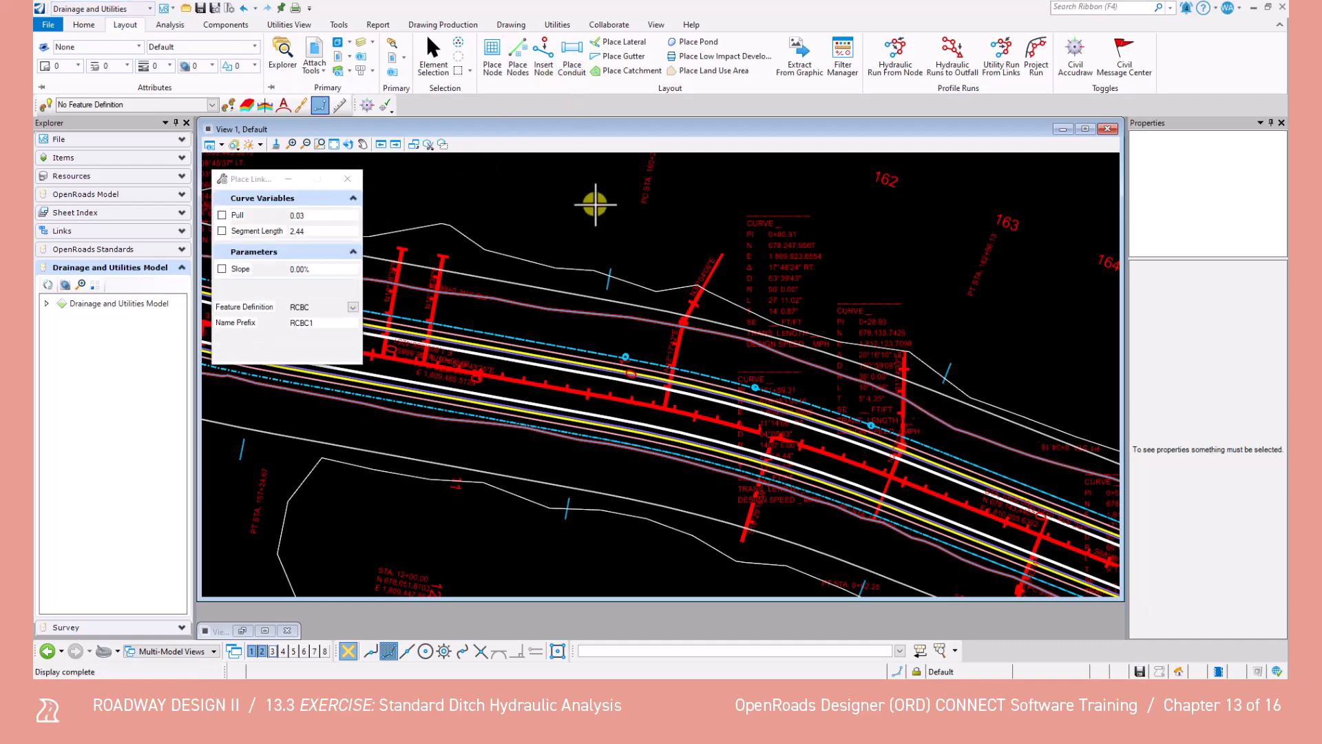
{"action": "left_click", "coordinate": [353, 306]}
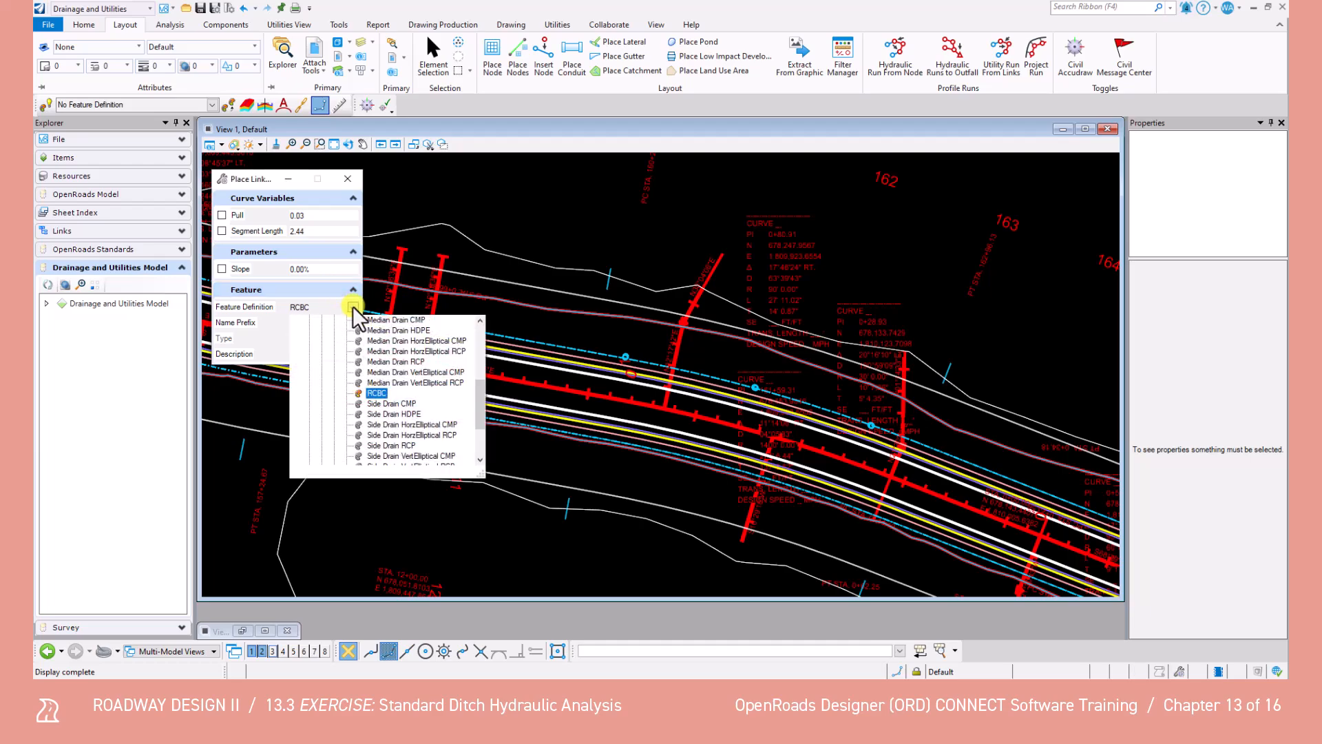
{"action": "scroll", "coordinate": [342, 383], "scroll_direction": "up", "scroll_amount": 5}
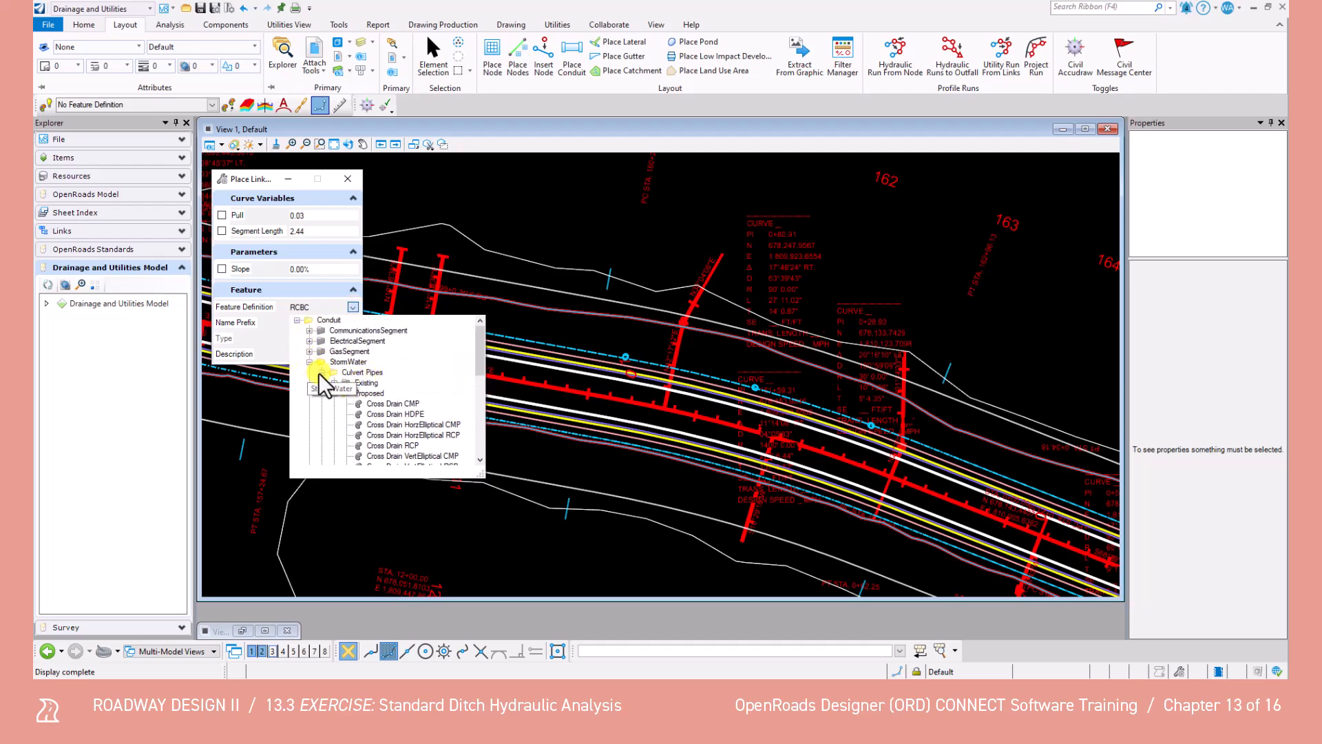
{"action": "left_click", "coordinate": [321, 373]}
{"action": "left_click", "coordinate": [321, 385]}
{"action": "left_click", "coordinate": [334, 404]}
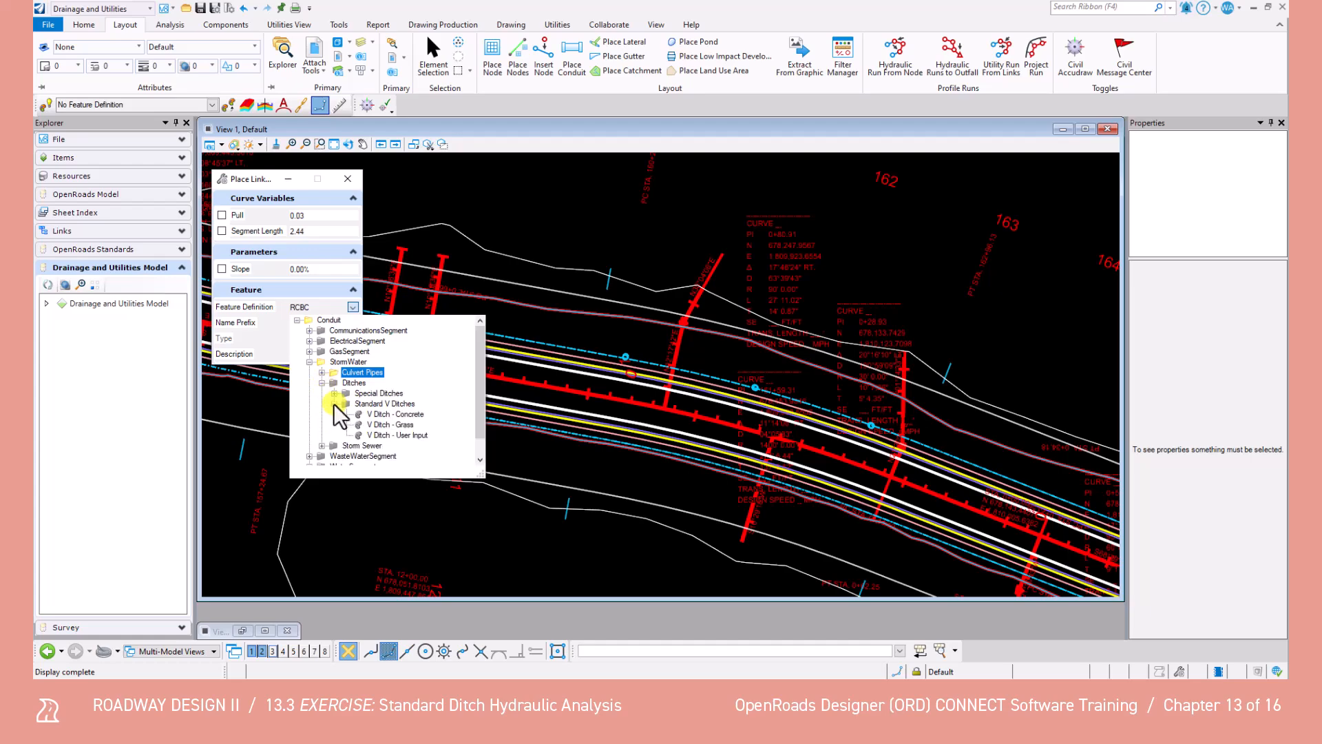
{"action": "left_click", "coordinate": [394, 436]}
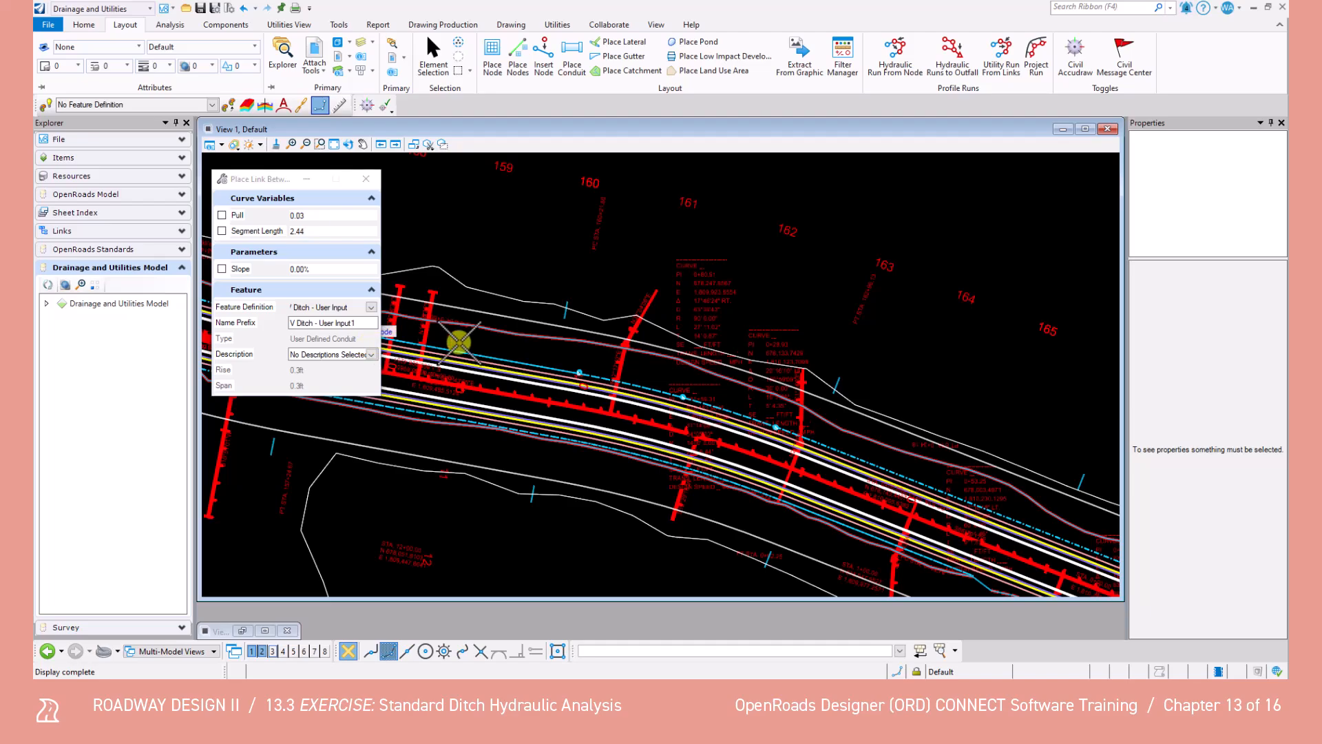
Step: Link the Ditch Begin node through the first Ditch Change node to the one just west of the N12°17'42"E side alignment
{"action": "scroll", "coordinate": [777, 418], "scroll_direction": "up", "scroll_amount": 1}
{"action": "scroll", "coordinate": [776, 417], "scroll_direction": "up", "scroll_amount": 2}
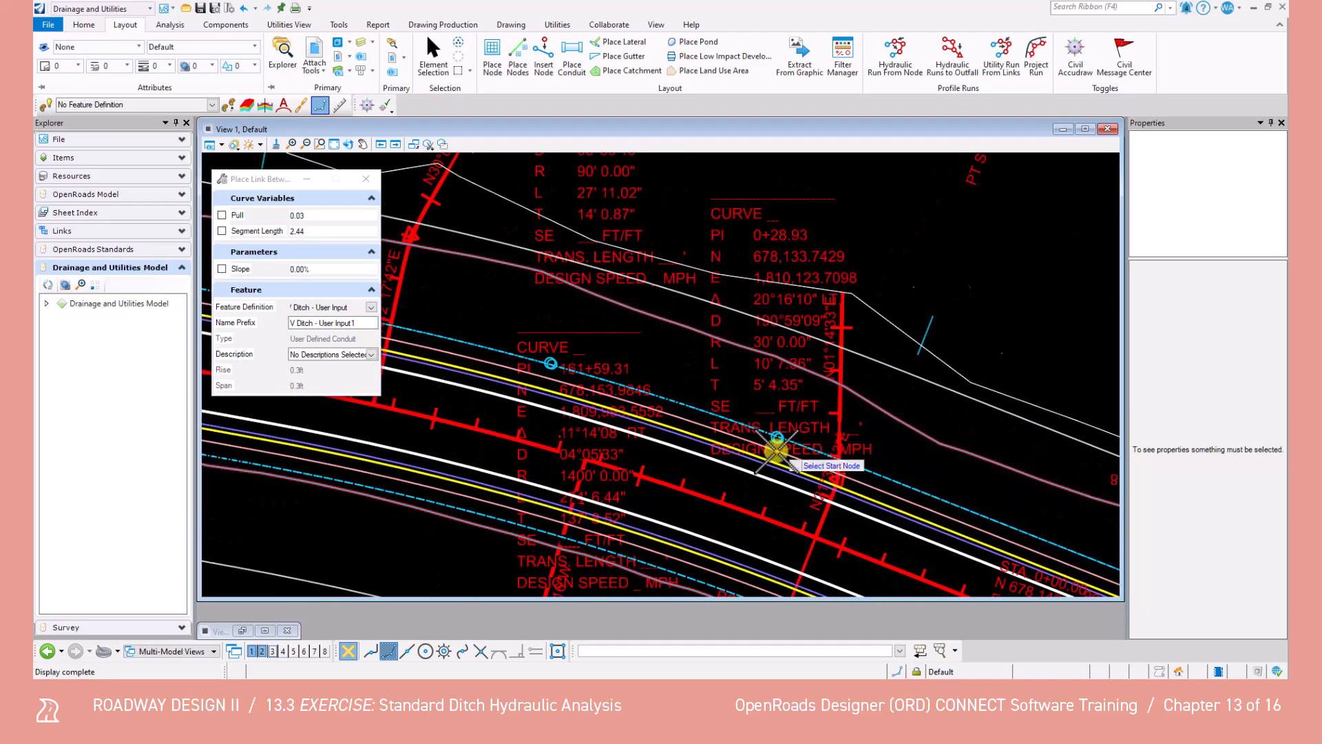
{"action": "left_click", "coordinate": [774, 432]}
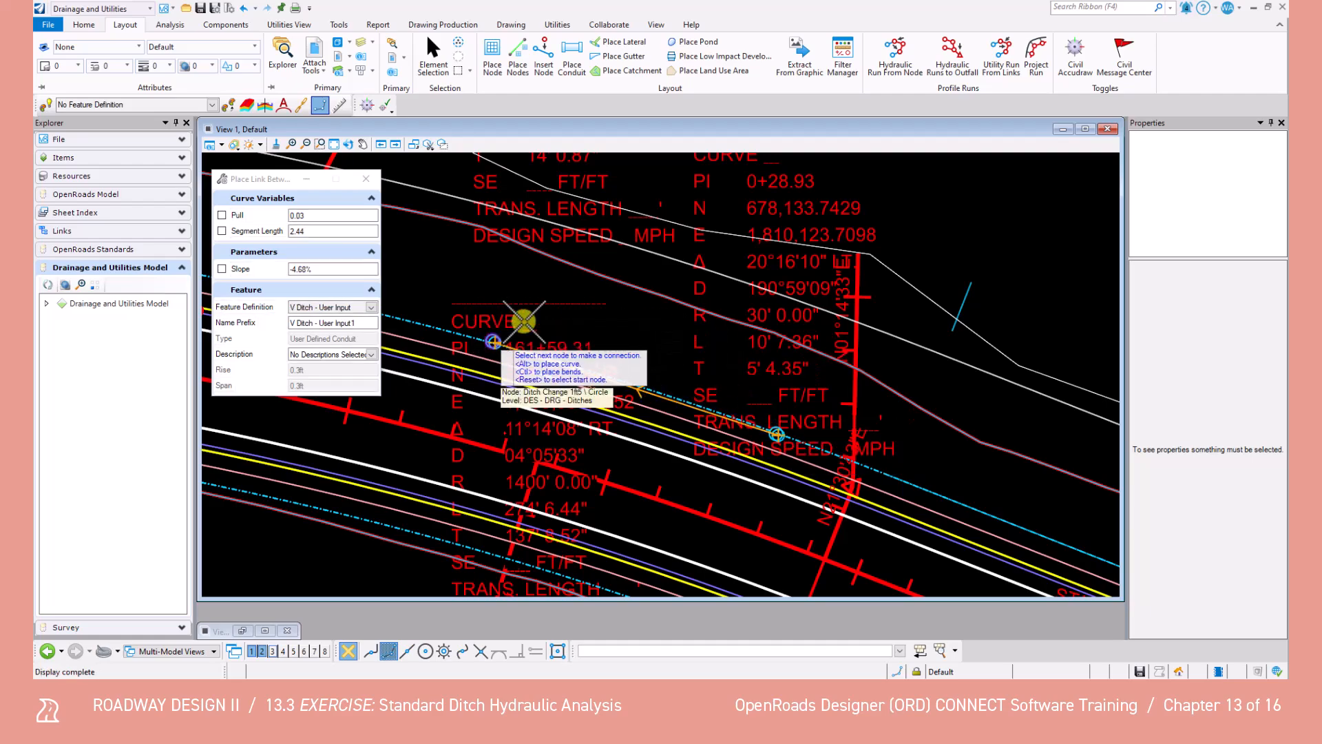
{"action": "left_click", "coordinate": [471, 296]}
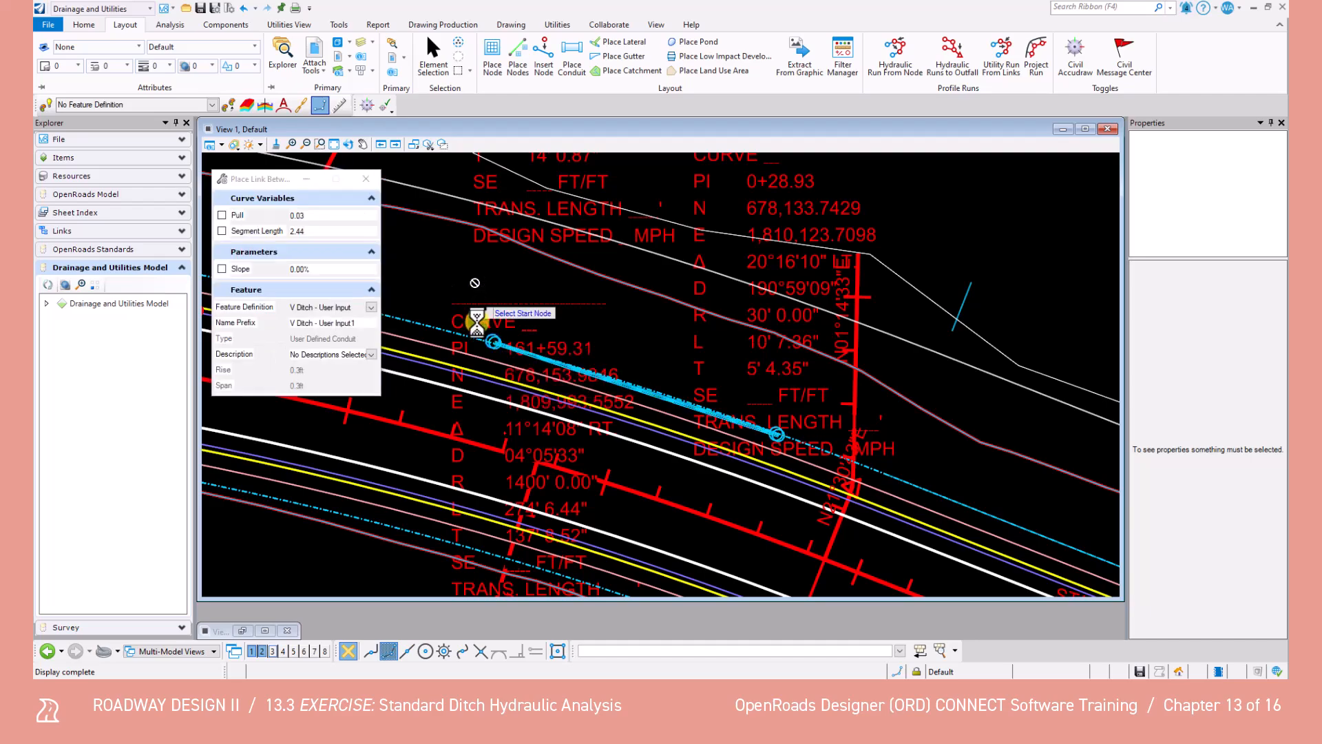
{"action": "middle_click_drag", "start_coordinate": [470, 362], "coordinate": [906, 381]}
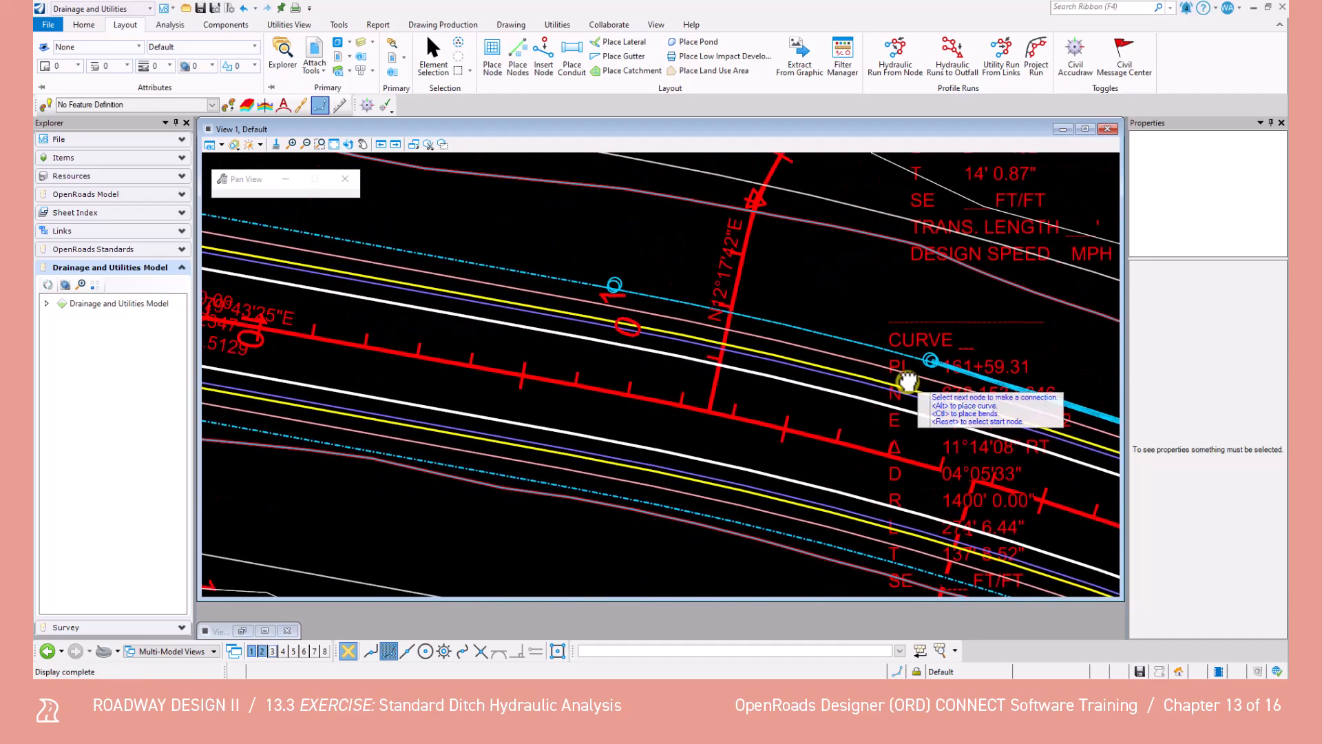
{"action": "left_click", "coordinate": [611, 283]}
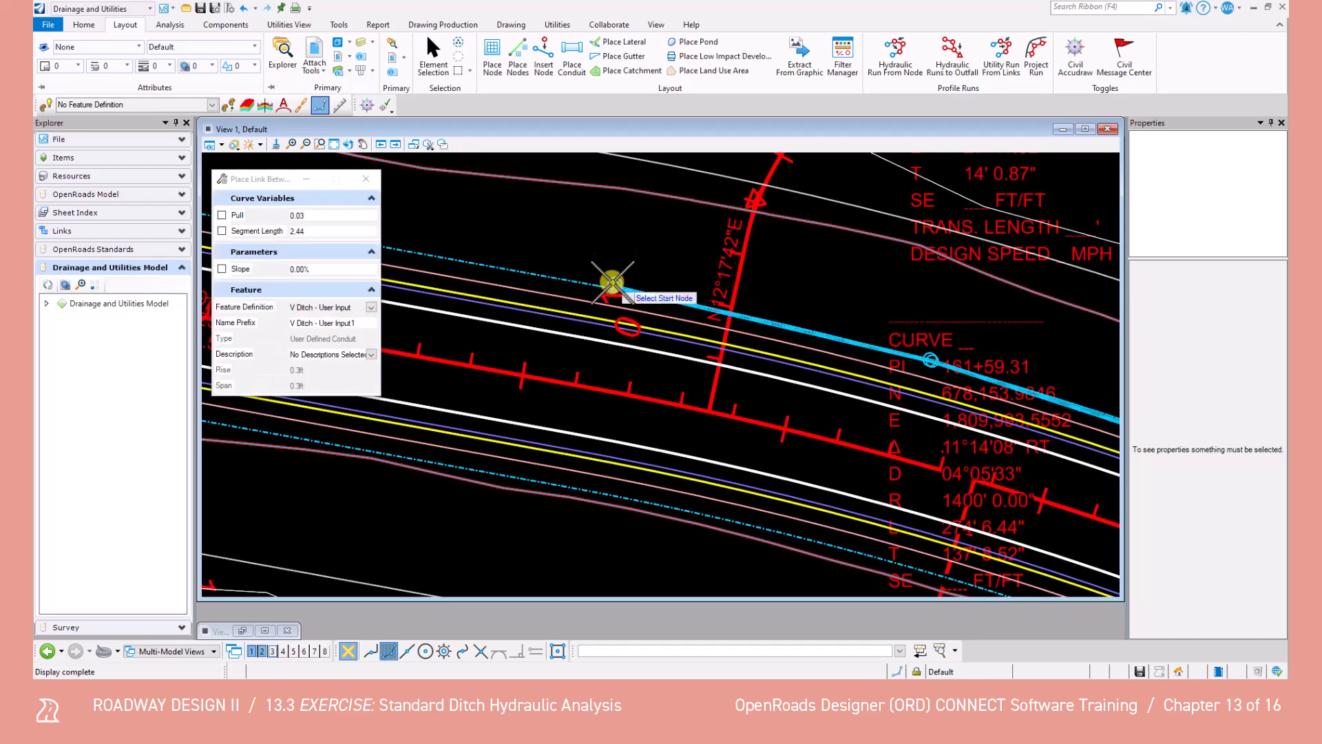
Step: Continue the V ditch link westward to the Ditch Change node at the N12°49'45"E side alignment
{"action": "middle_click_drag", "start_coordinate": [514, 289], "coordinate": [887, 336]}
{"action": "scroll", "coordinate": [888, 336], "scroll_direction": "down", "scroll_amount": 3}
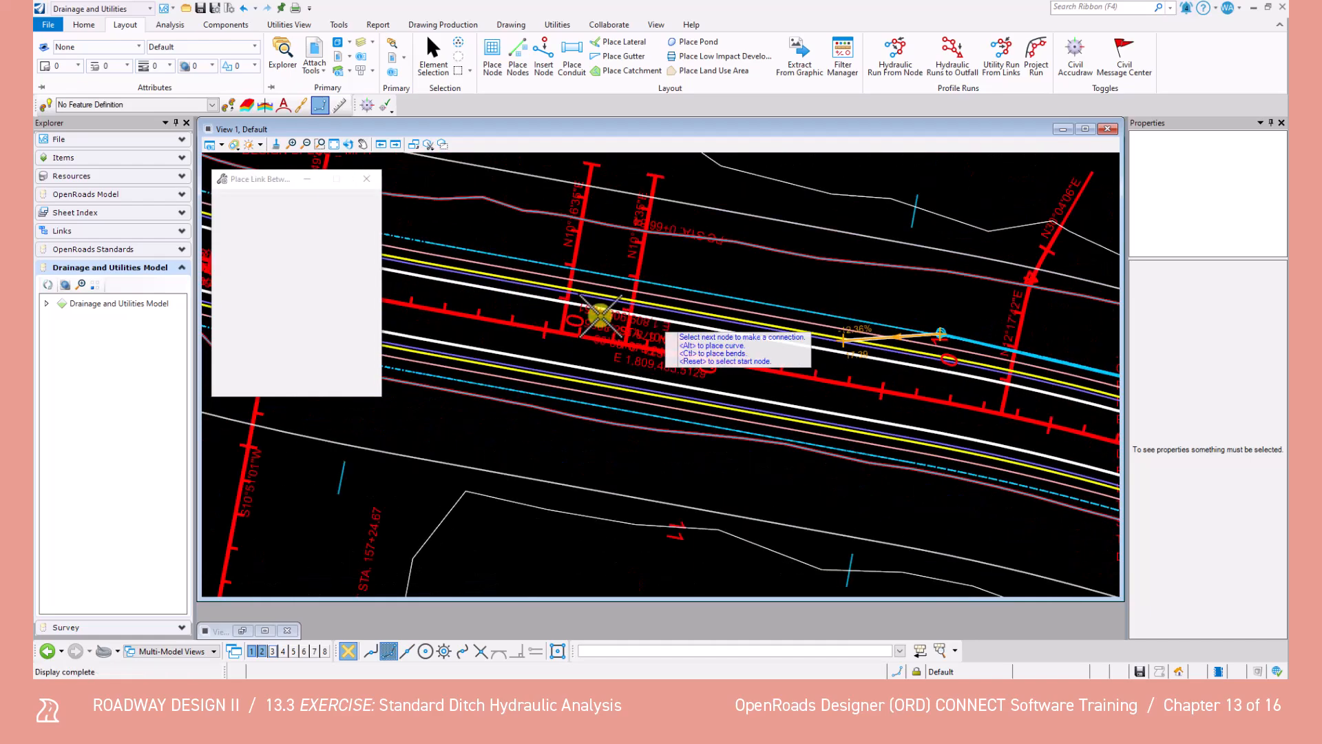
{"action": "middle_click_drag", "start_coordinate": [558, 316], "coordinate": [865, 378]}
{"action": "scroll", "coordinate": [741, 295], "scroll_direction": "up", "scroll_amount": 4}
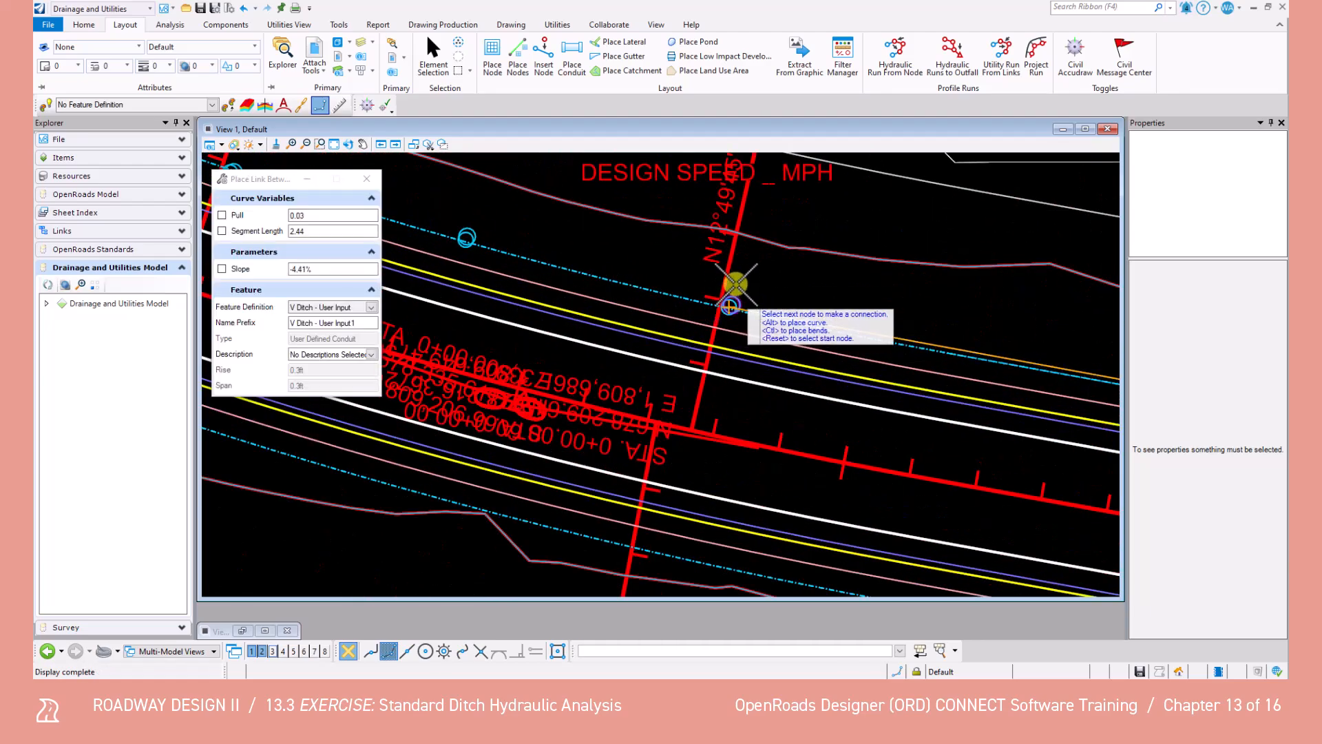
{"action": "left_click", "coordinate": [734, 297]}
{"action": "left_click", "coordinate": [734, 297]}
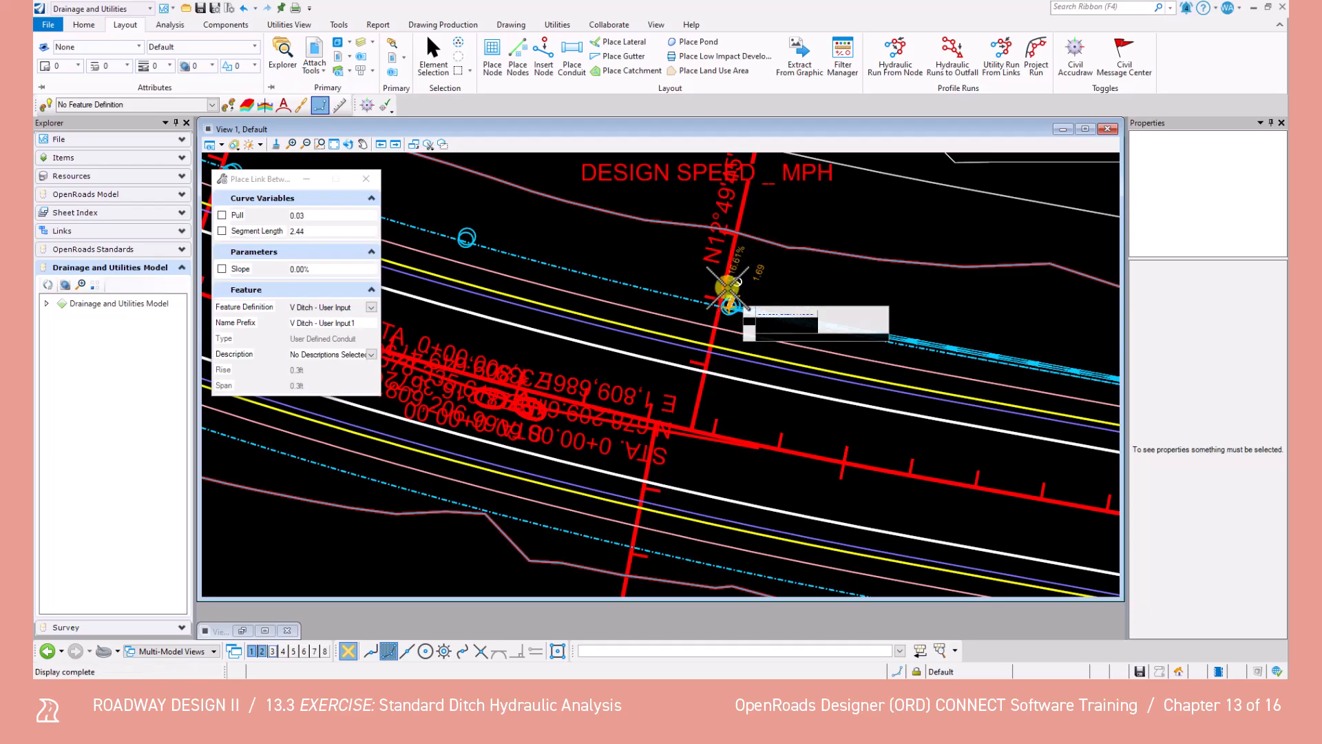
Step: Extend the V ditch links through the next Ditch Change node to the node at the N18°30'09"E side alignment
{"action": "left_click", "coordinate": [468, 215]}
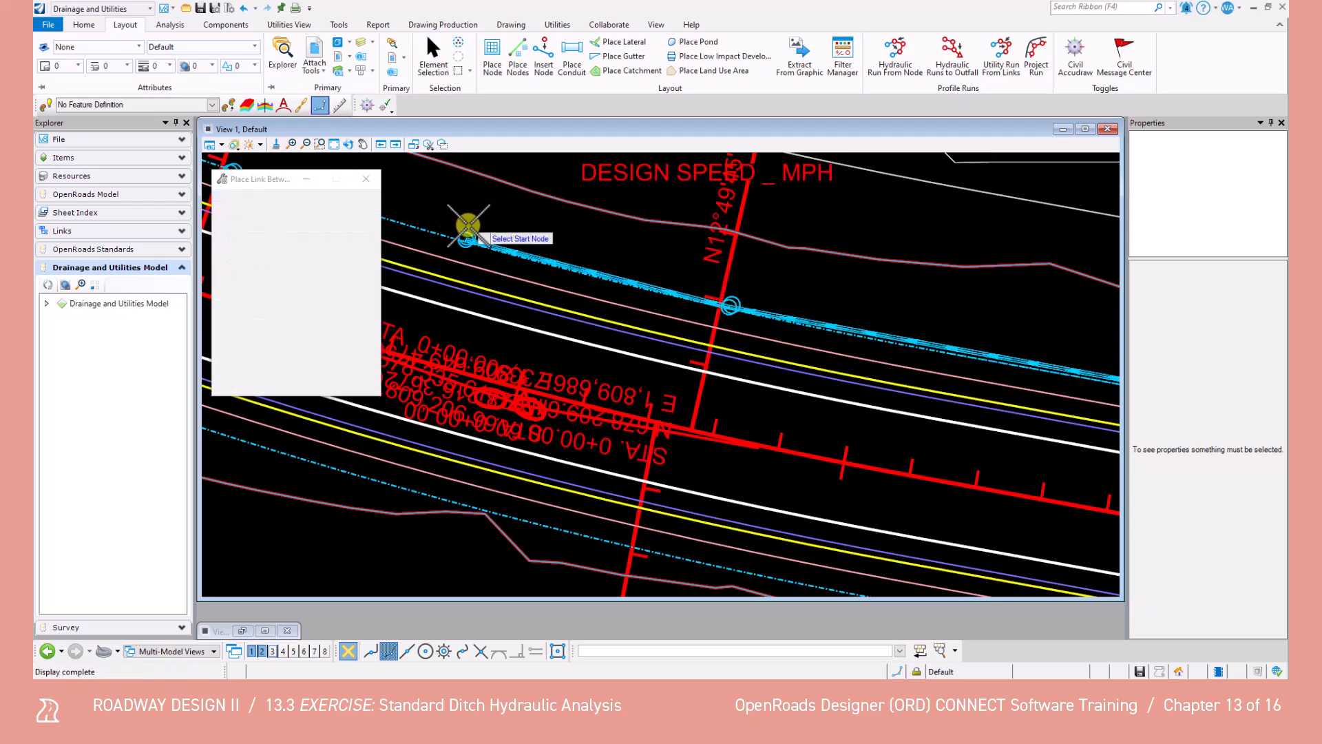
{"action": "middle_click_drag", "start_coordinate": [460, 220], "coordinate": [835, 358]}
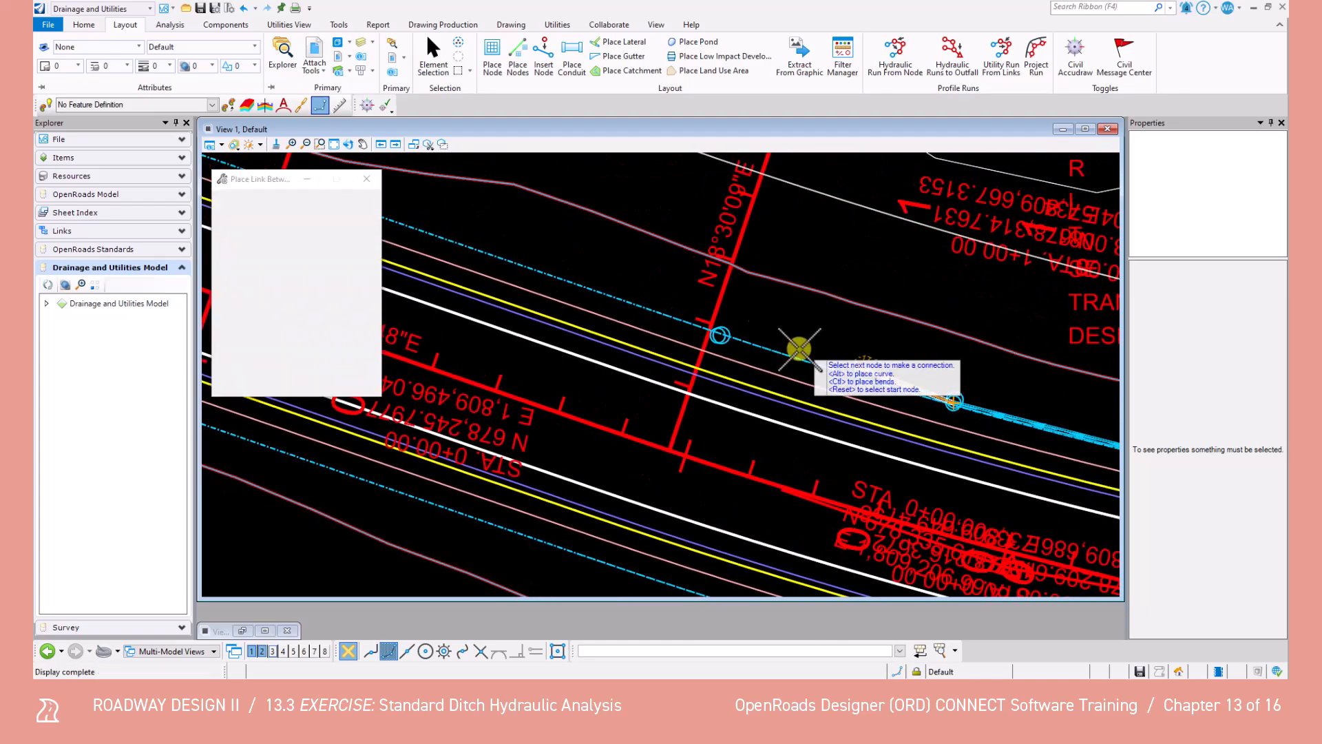
{"action": "left_click", "coordinate": [722, 328]}
Step: Place the last V ditch link to the node at the ditch centerline's west end and finish the conduit placement
{"action": "middle_click_drag", "start_coordinate": [575, 313], "coordinate": [920, 435]}
{"action": "scroll", "coordinate": [861, 427], "scroll_direction": "down", "scroll_amount": 4}
{"action": "scroll", "coordinate": [618, 310], "scroll_direction": "up", "scroll_amount": 2}
{"action": "scroll", "coordinate": [638, 329], "scroll_direction": "up", "scroll_amount": 5}
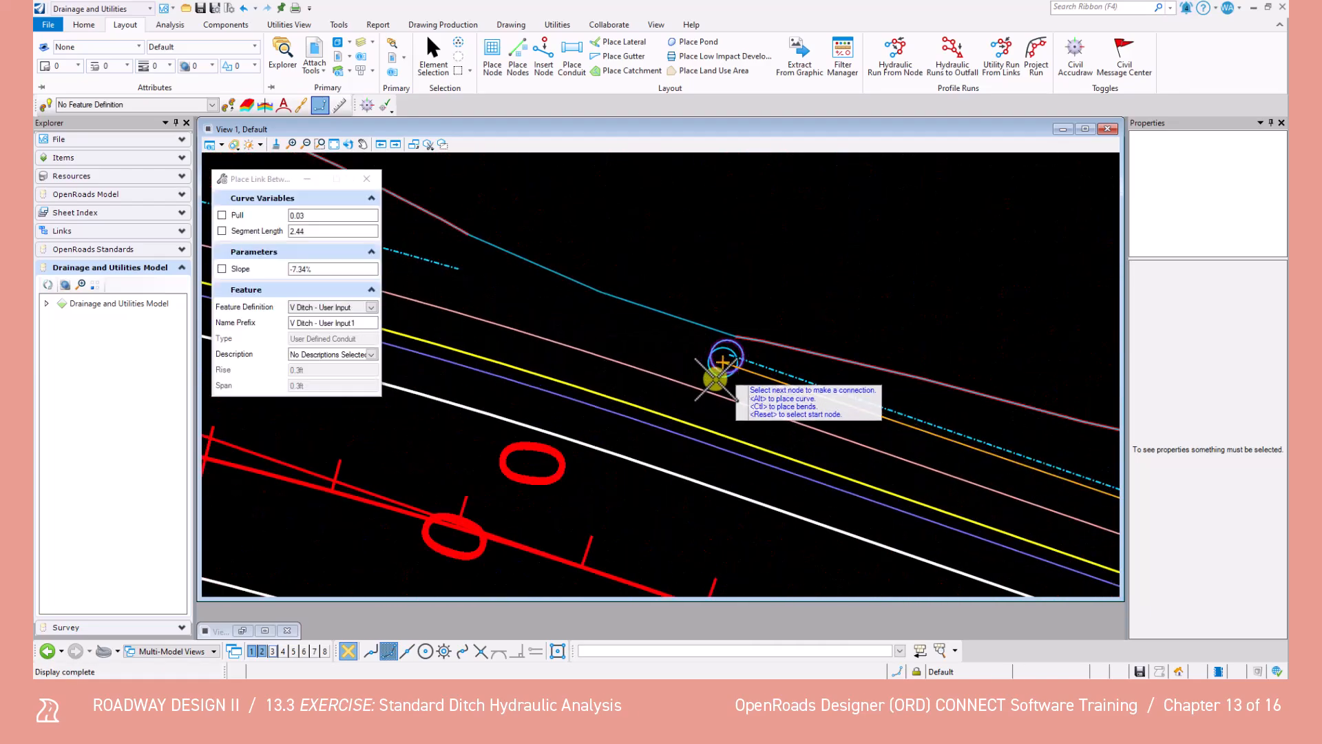
{"action": "left_click", "coordinate": [706, 394]}
{"action": "scroll", "coordinate": [689, 380], "scroll_direction": "down", "scroll_amount": 3}
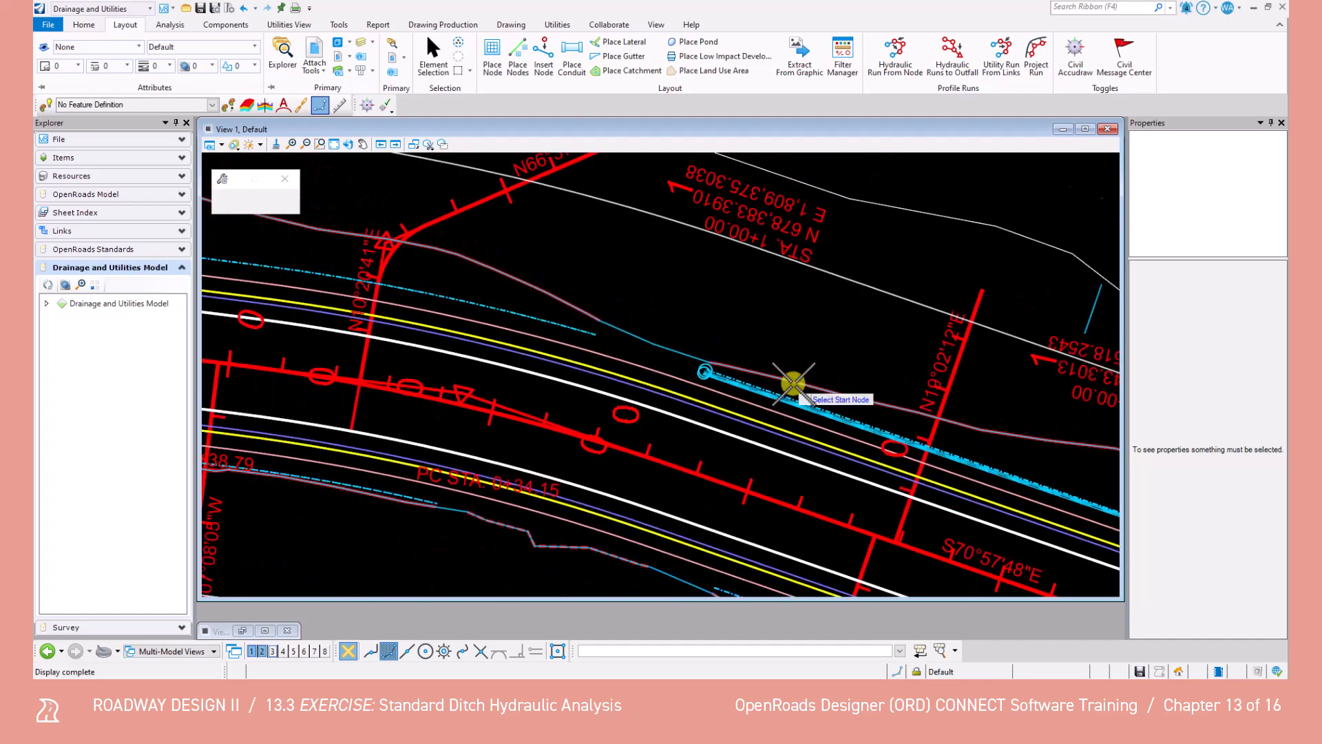
{"action": "left_click", "coordinate": [441, 55]}
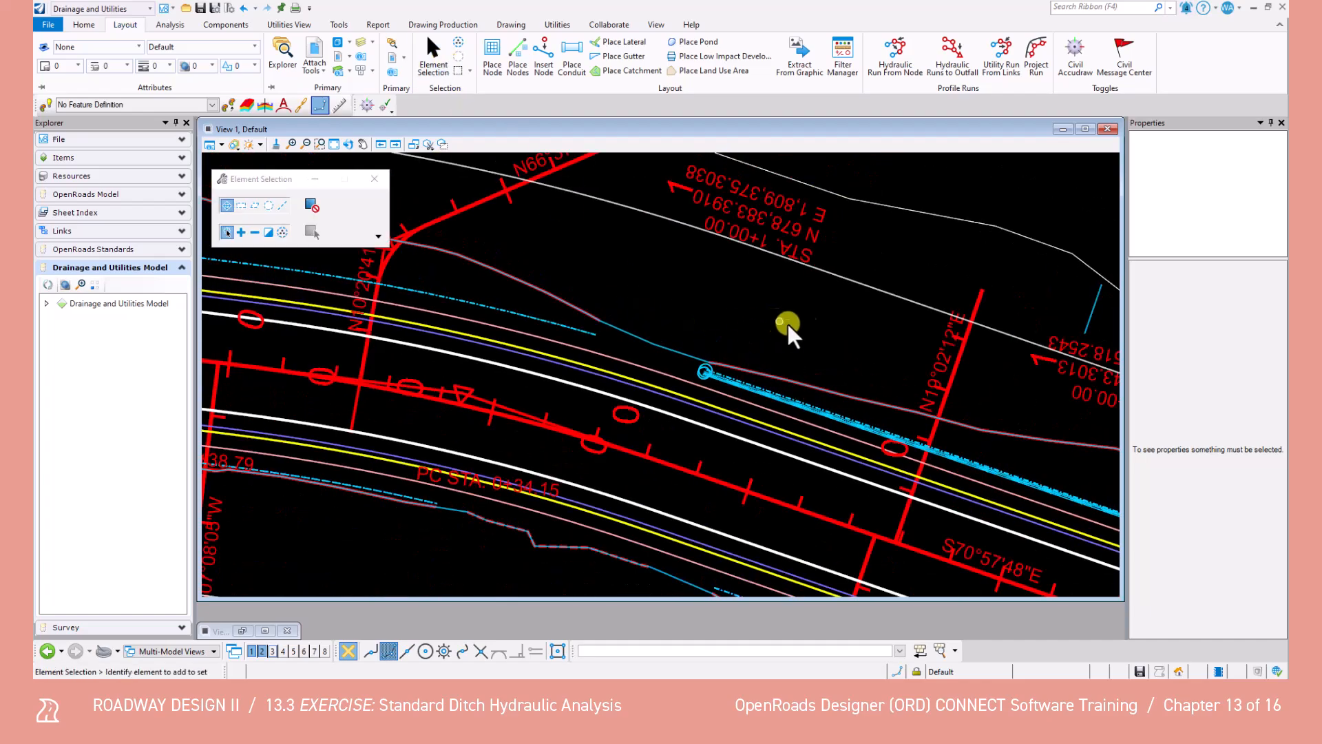
Step: Open the utility properties of the V ditch link between the Ditch Begin node and the first Ditch Change node
{"action": "scroll", "coordinate": [924, 388], "scroll_direction": "down", "scroll_amount": 4}
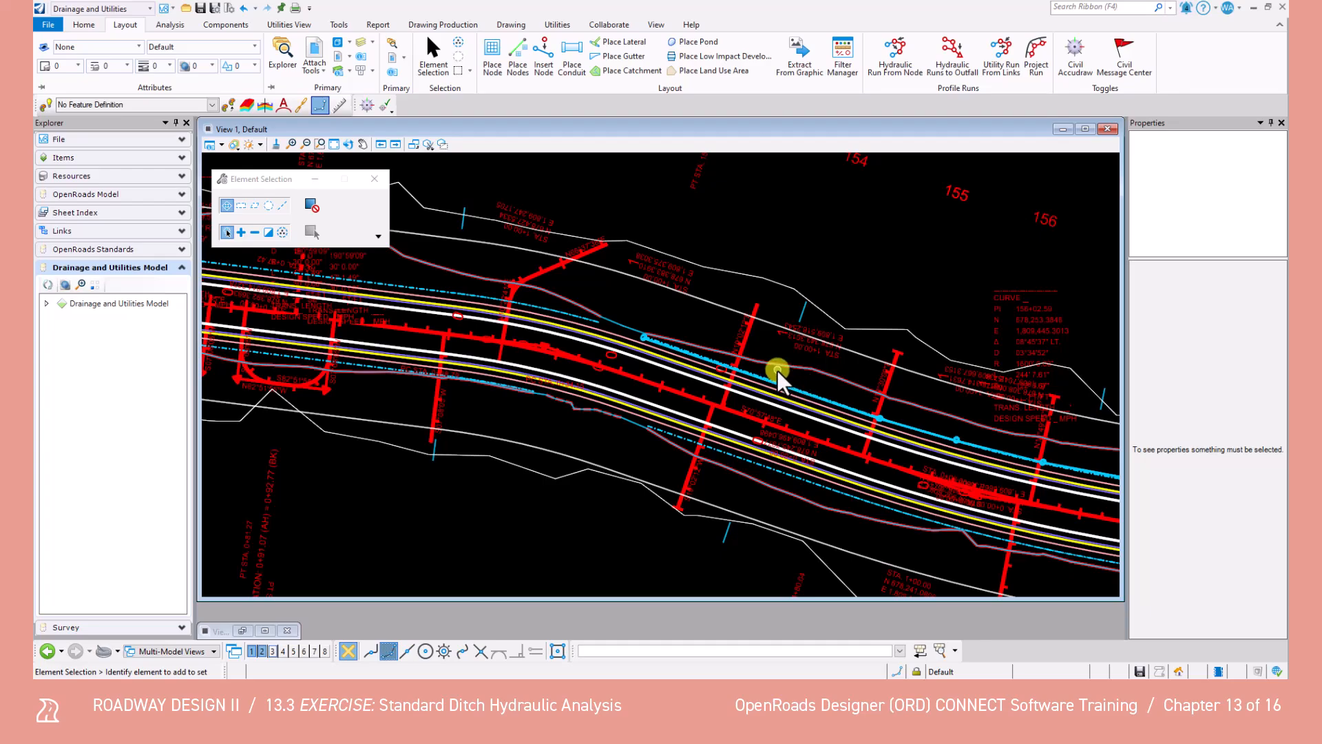
{"action": "scroll", "coordinate": [762, 367], "scroll_direction": "down", "scroll_amount": 3}
{"action": "scroll", "coordinate": [1019, 435], "scroll_direction": "up", "scroll_amount": 3}
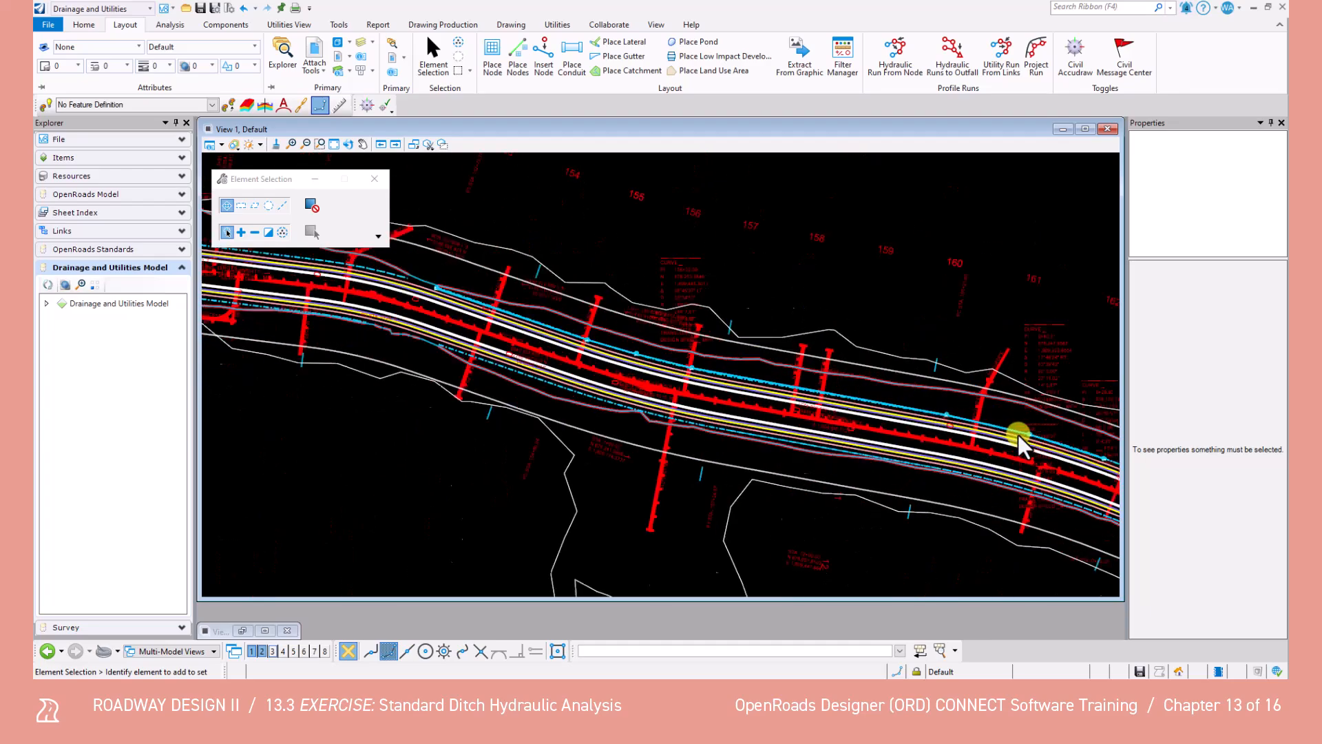
{"action": "scroll", "coordinate": [778, 392], "scroll_direction": "up", "scroll_amount": 4}
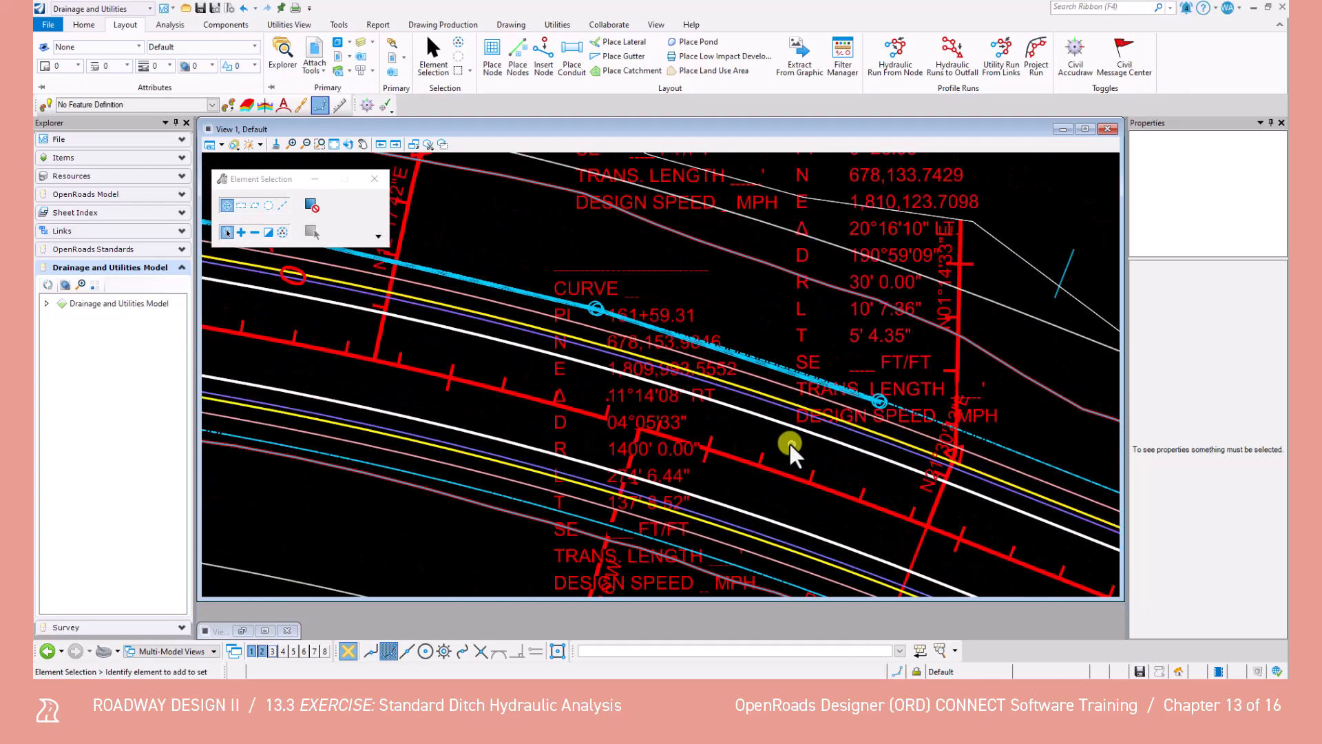
{"action": "left_click", "coordinate": [772, 371]}
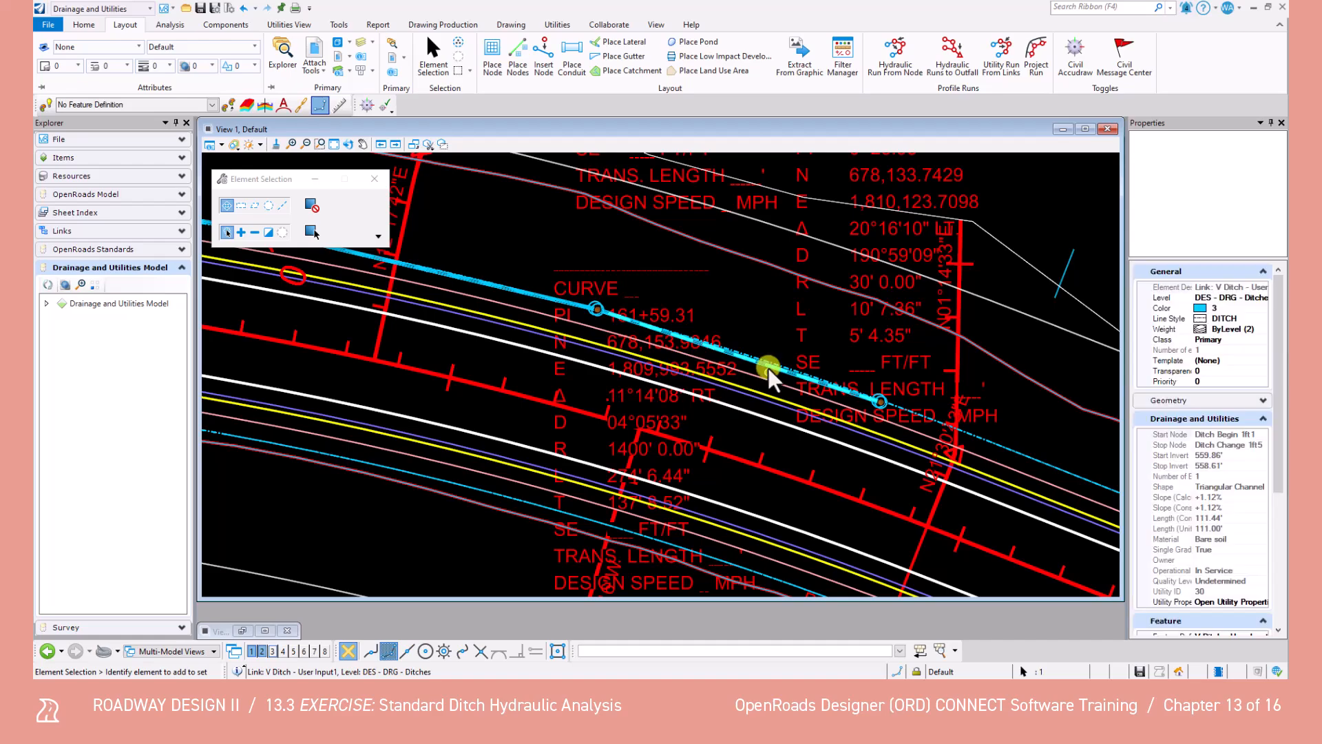
{"action": "mouse_move", "coordinate": [768, 365]}
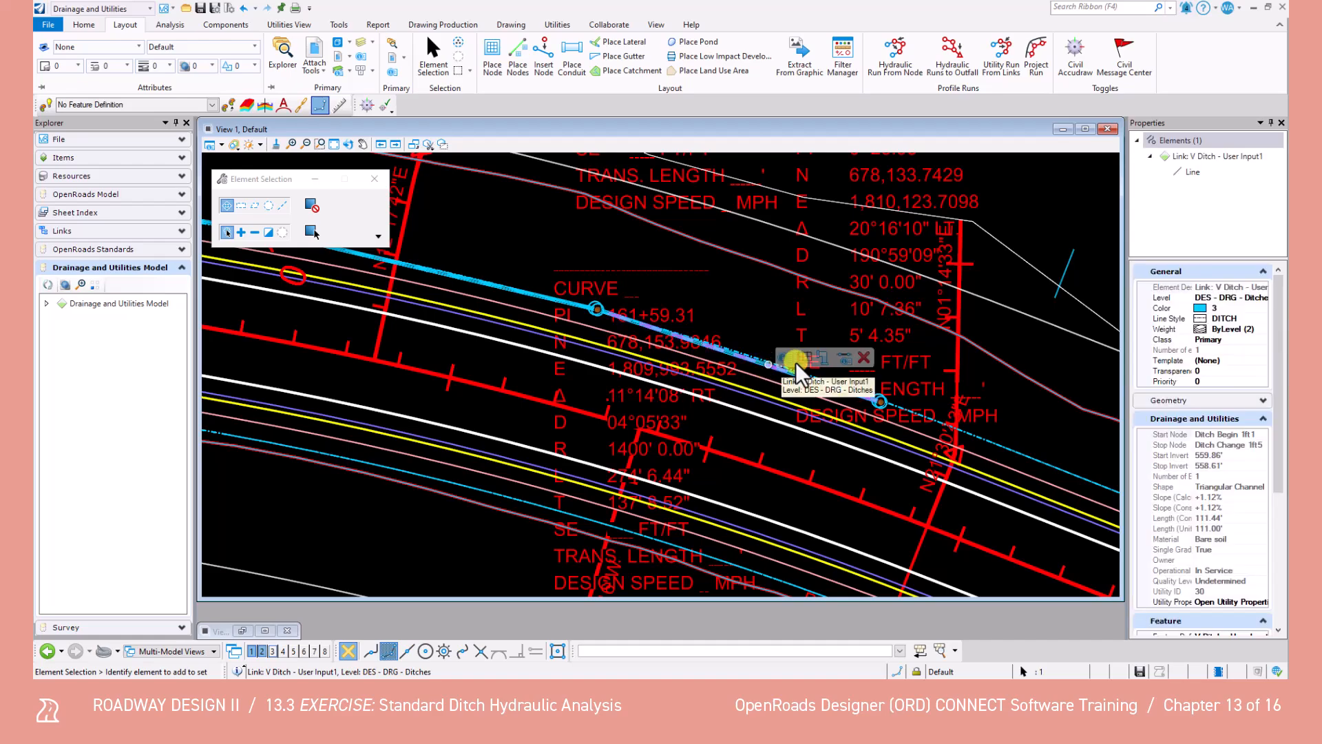
{"action": "left_click", "coordinate": [841, 357]}
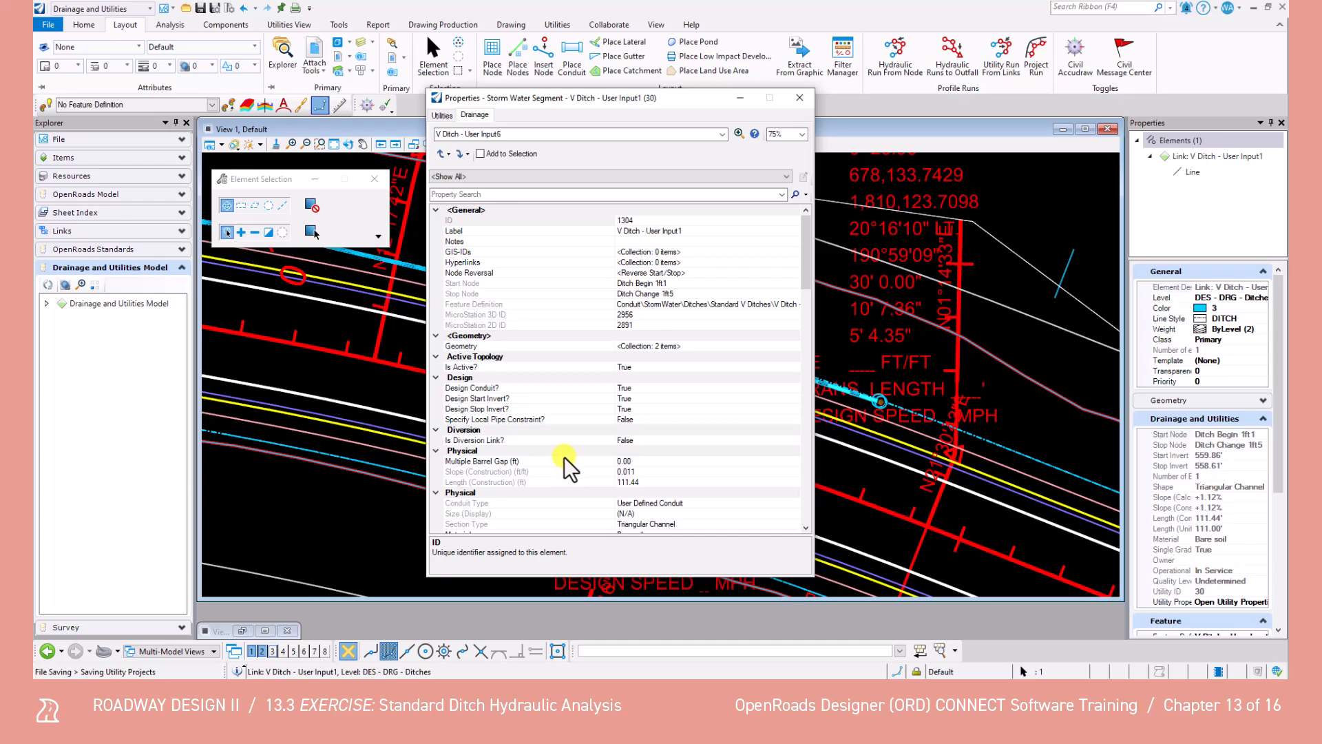
Step: Set the first V ditch link's rise to 1.61 ft and span to 12.8 ft, and close its properties
{"action": "scroll", "coordinate": [600, 463], "scroll_direction": "down", "scroll_amount": 4}
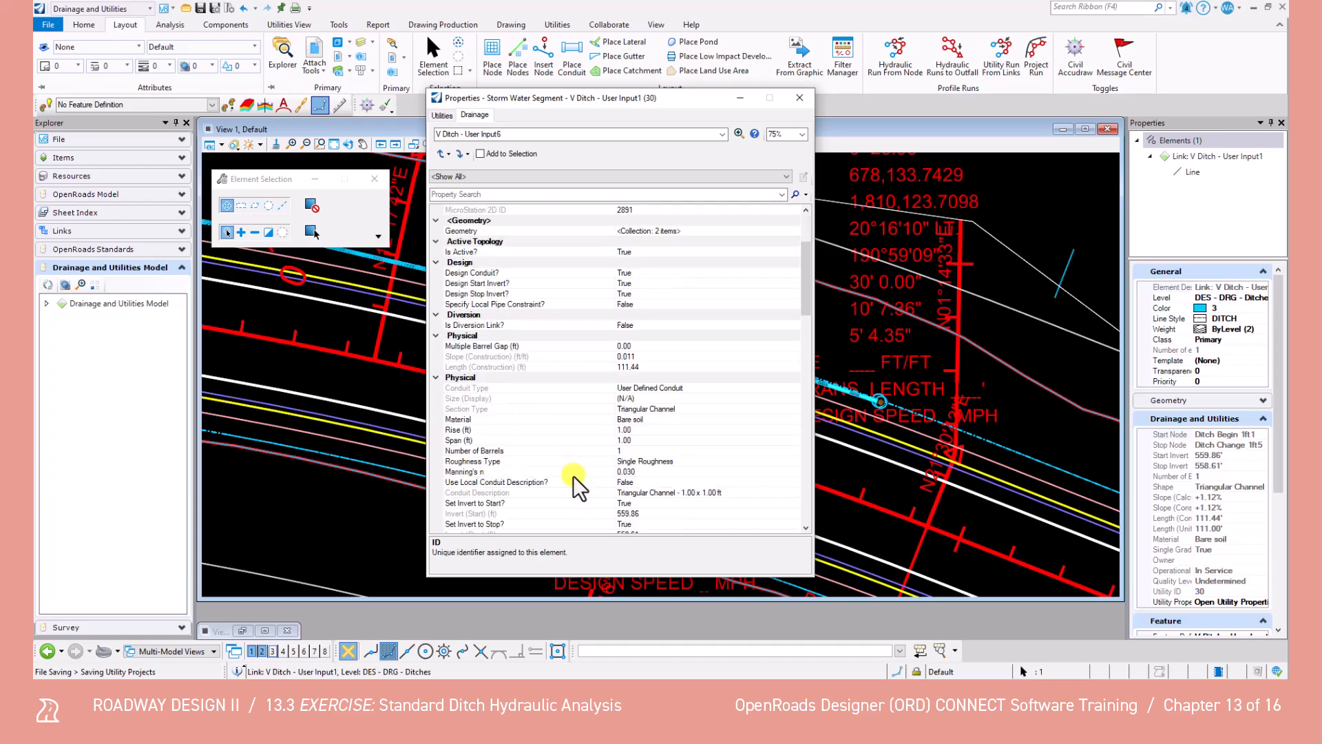
{"action": "left_click", "coordinate": [638, 429]}
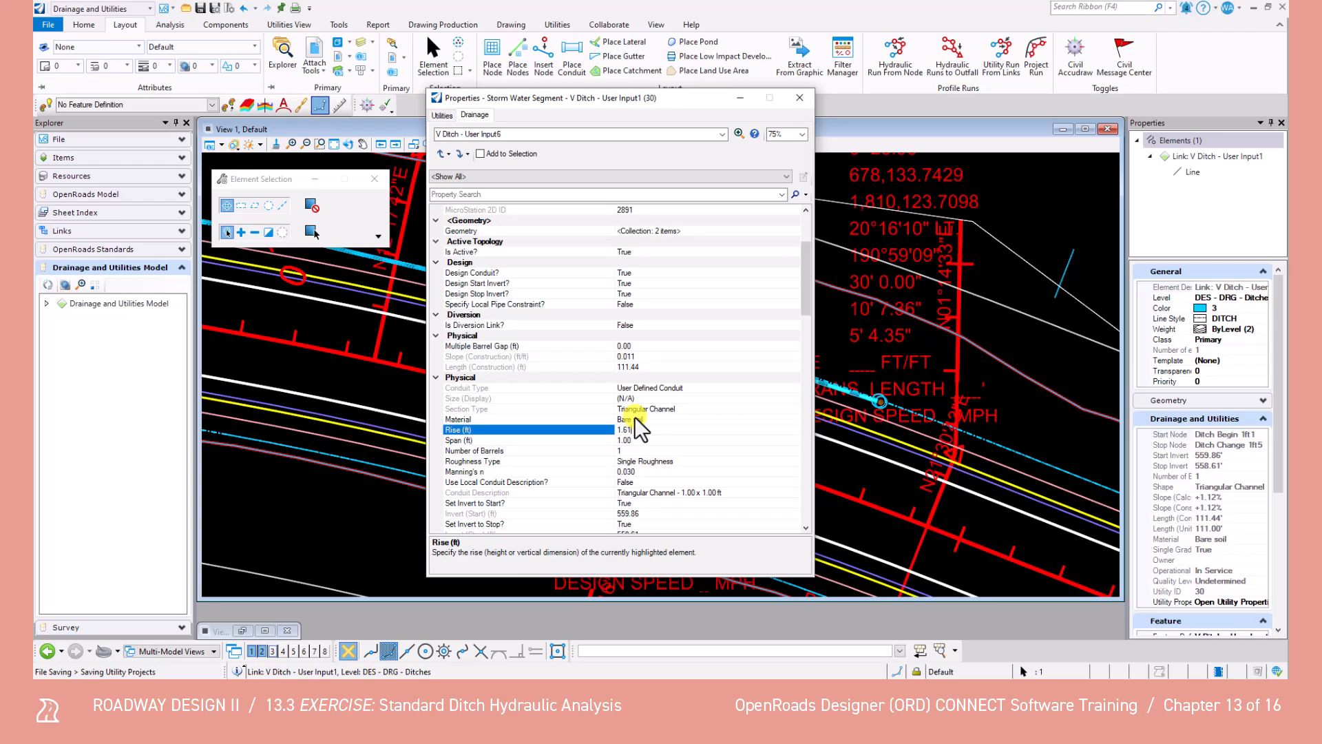
{"action": "left_click", "coordinate": [631, 440]}
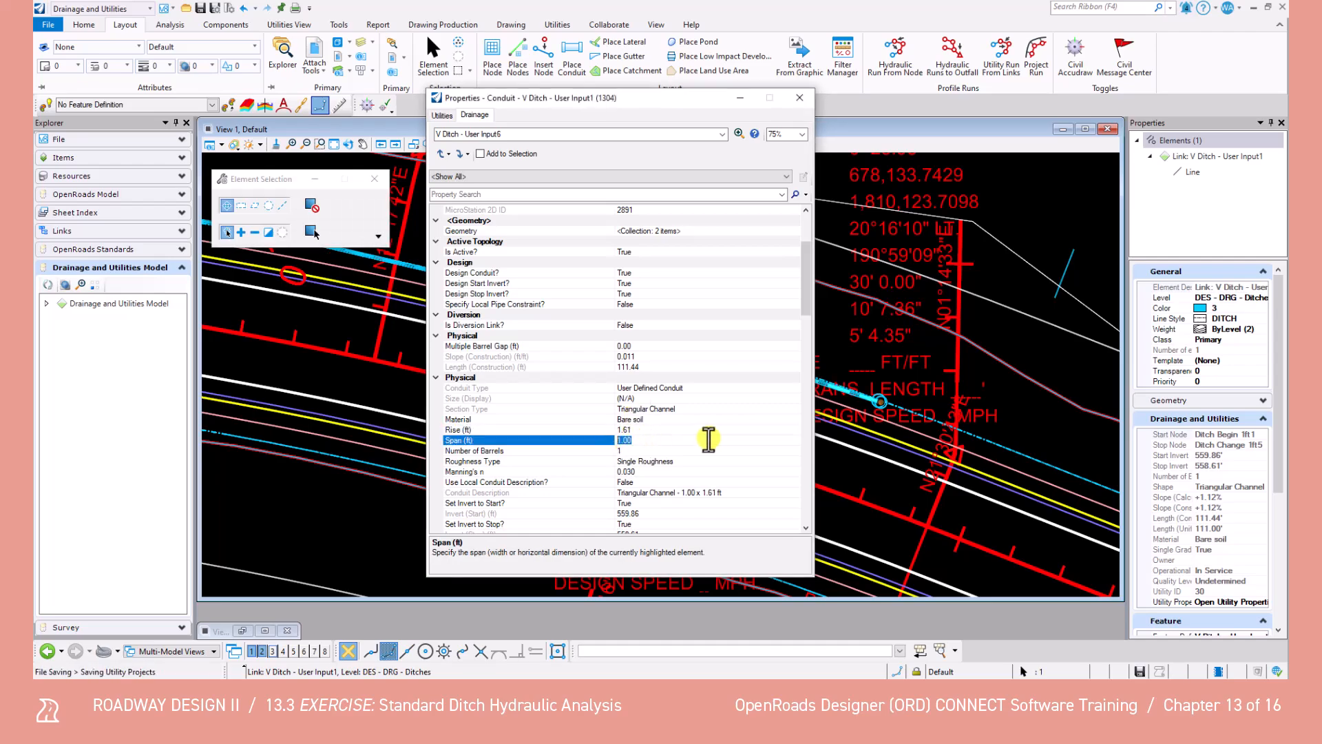
{"action": "type", "text": "12.8"}
{"action": "key", "text": "Return"}
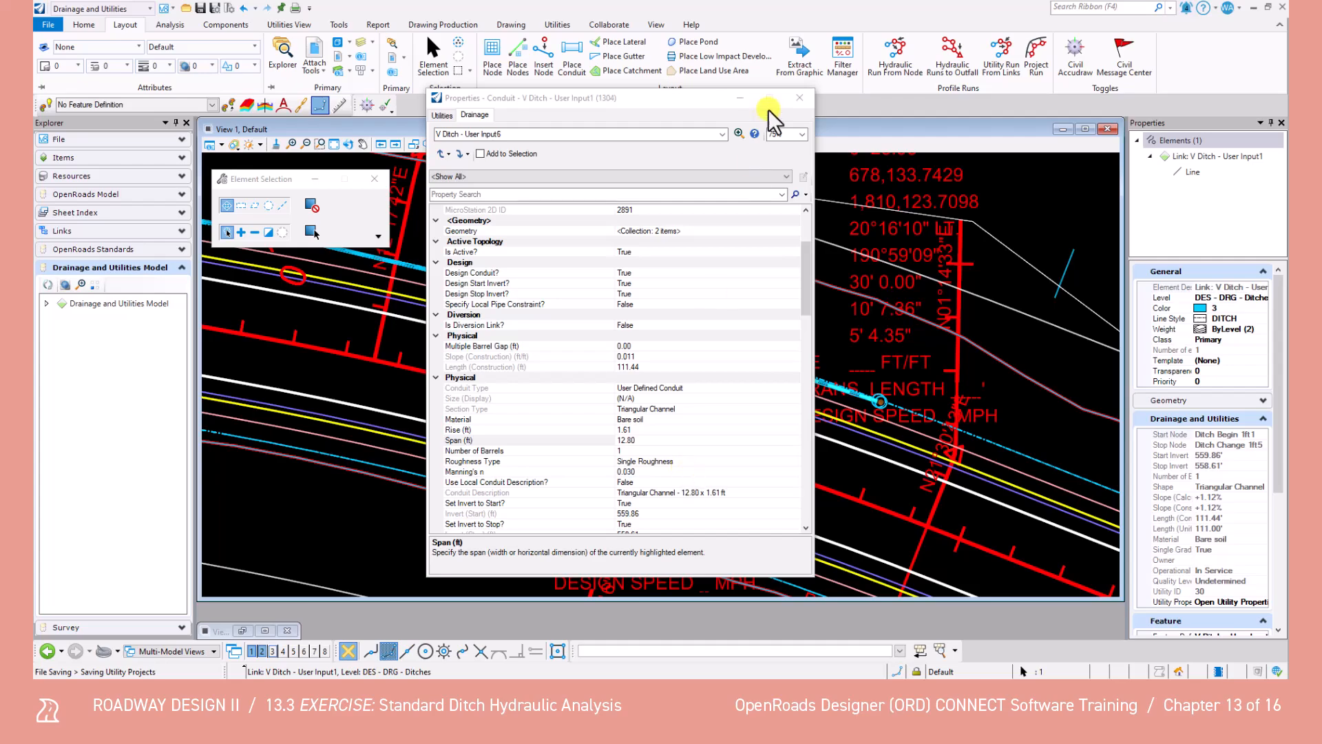
{"action": "left_click", "coordinate": [798, 97]}
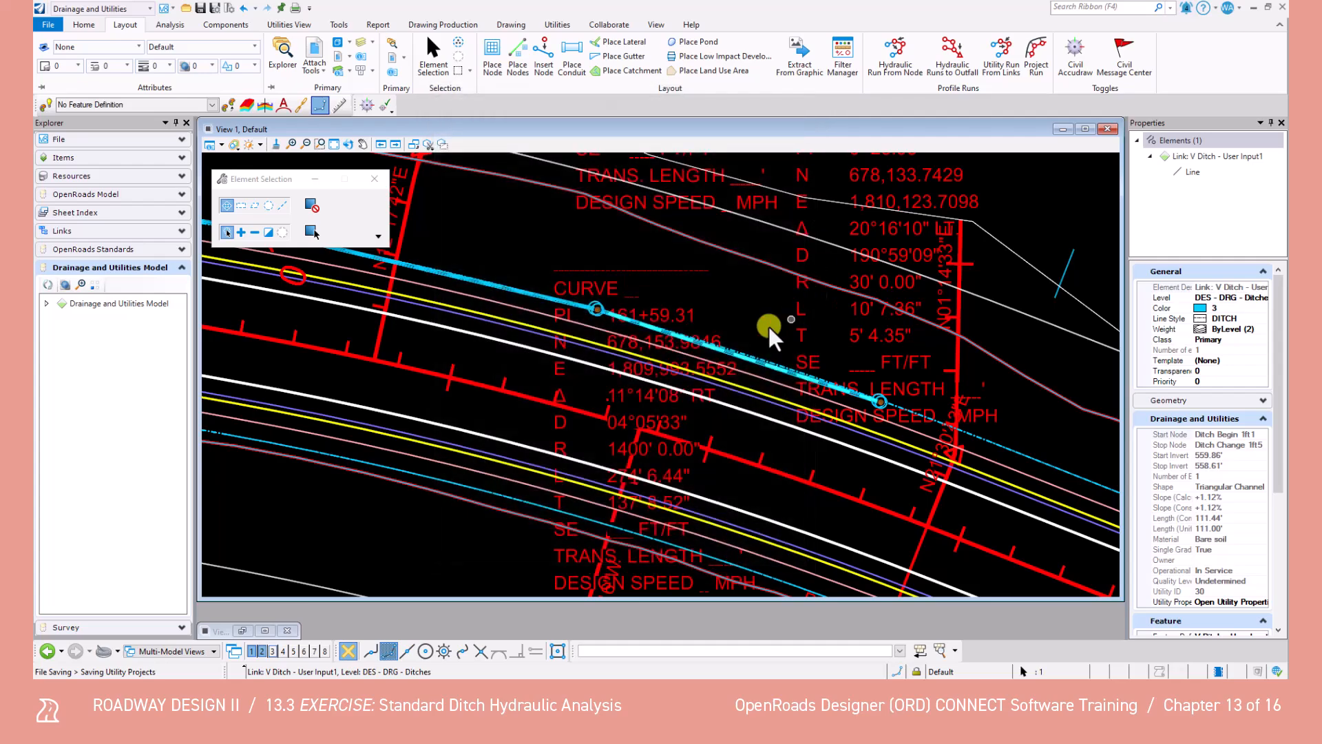
Step: Enter the measured rise and a span of 12.8 ft for the V ditch link west of the first Ditch Change node
{"action": "left_click", "coordinate": [495, 278]}
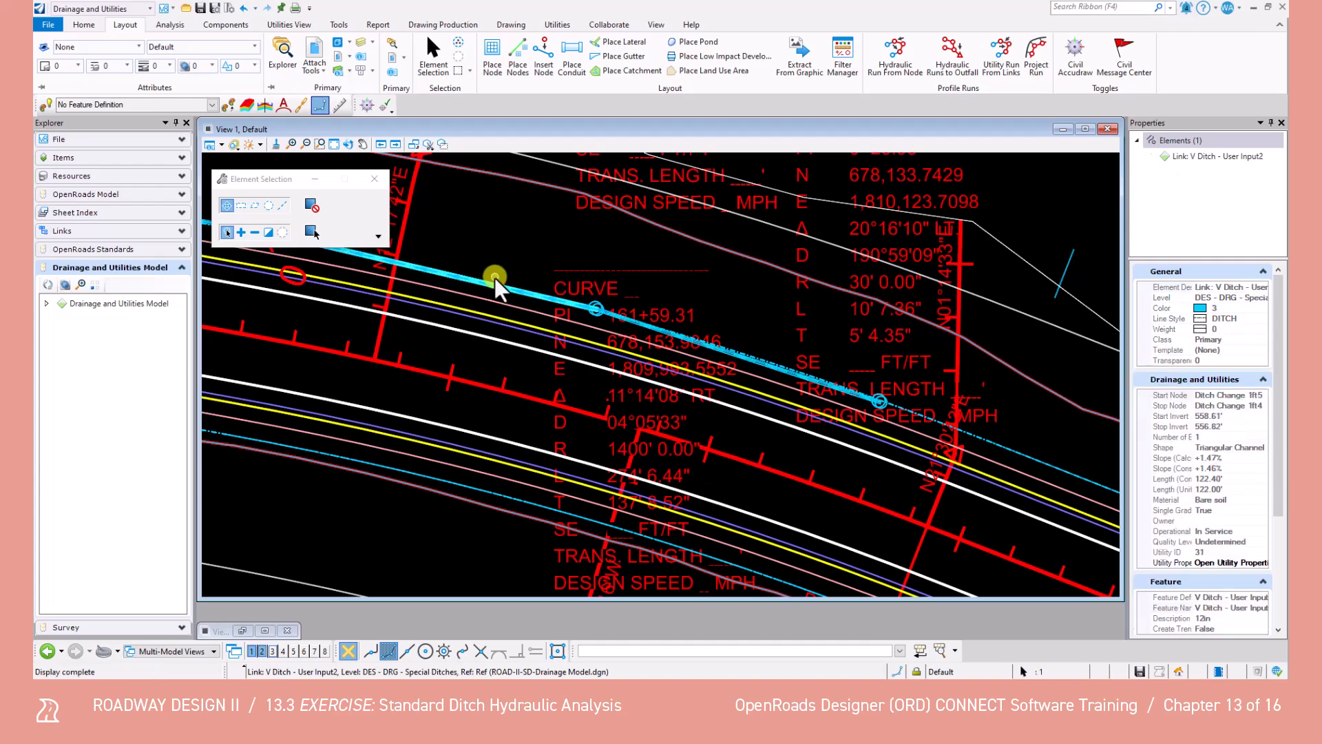
{"action": "mouse_move", "coordinate": [492, 284]}
{"action": "left_click", "coordinate": [561, 274]}
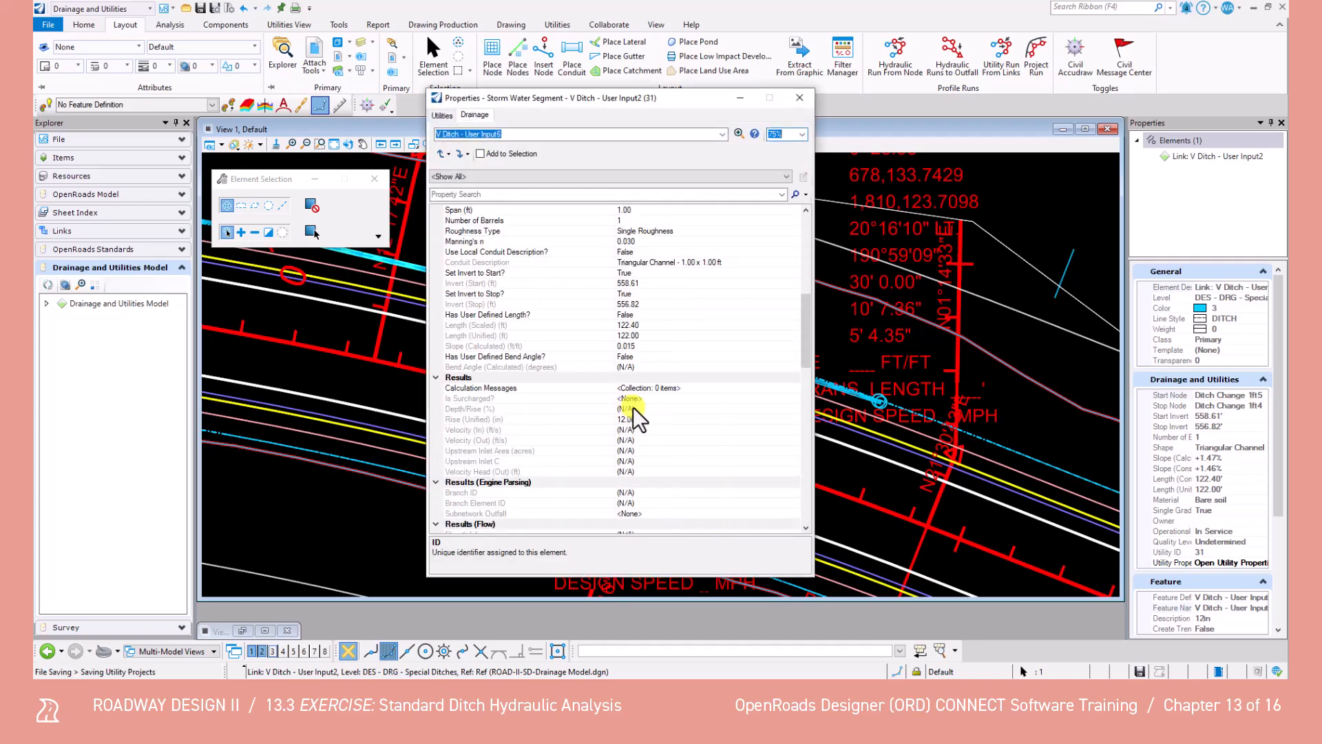
{"action": "scroll", "coordinate": [635, 415], "scroll_direction": "up", "scroll_amount": 10}
{"action": "scroll", "coordinate": [630, 455], "scroll_direction": "down", "scroll_amount": 7}
{"action": "left_click", "coordinate": [623, 315]}
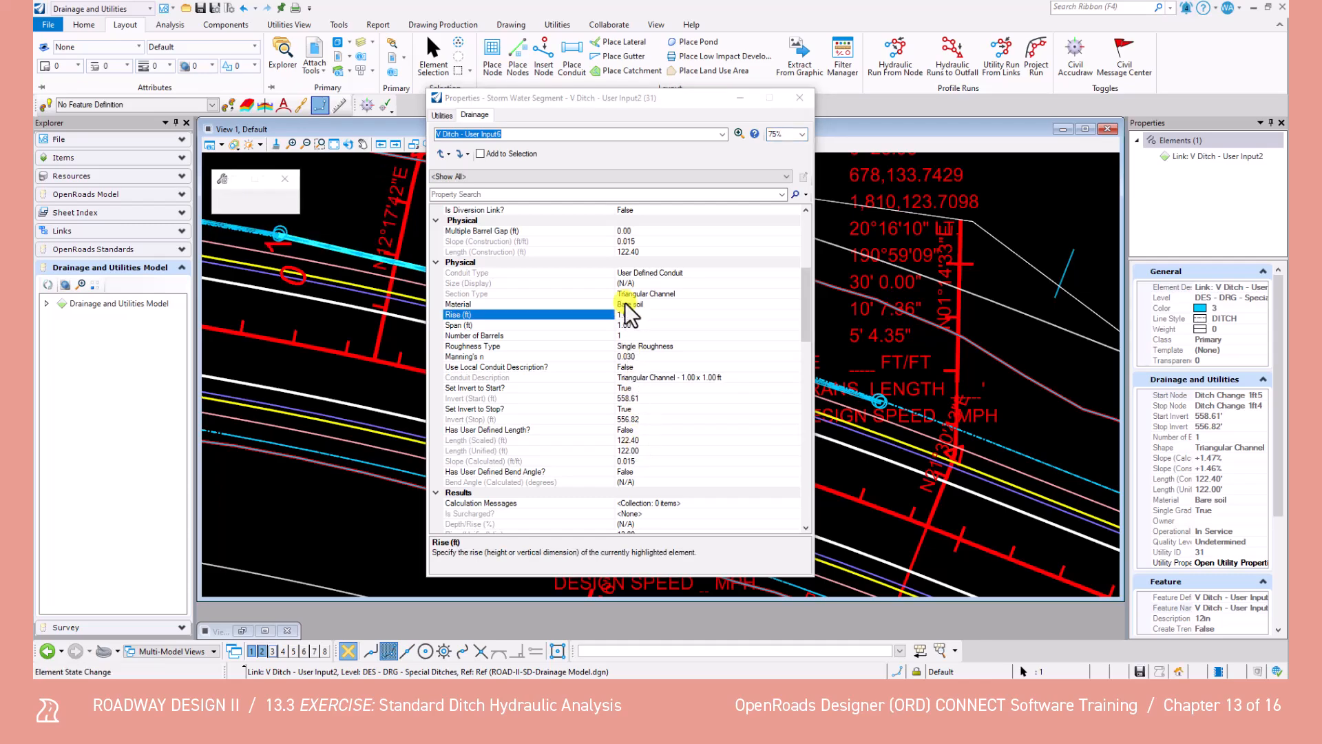
{"action": "left_click", "coordinate": [640, 325]}
{"action": "type", "text": "12.8"}
{"action": "key", "text": "Return"}
{"action": "left_click", "coordinate": [800, 97]}
Step: Open the utility properties of the long third V ditch link, west of the N12°17'42"E side alignment, at its physical dimensions
{"action": "scroll", "coordinate": [457, 310], "scroll_direction": "down", "scroll_amount": 3}
{"action": "middle_click_drag", "start_coordinate": [453, 312], "coordinate": [855, 372]}
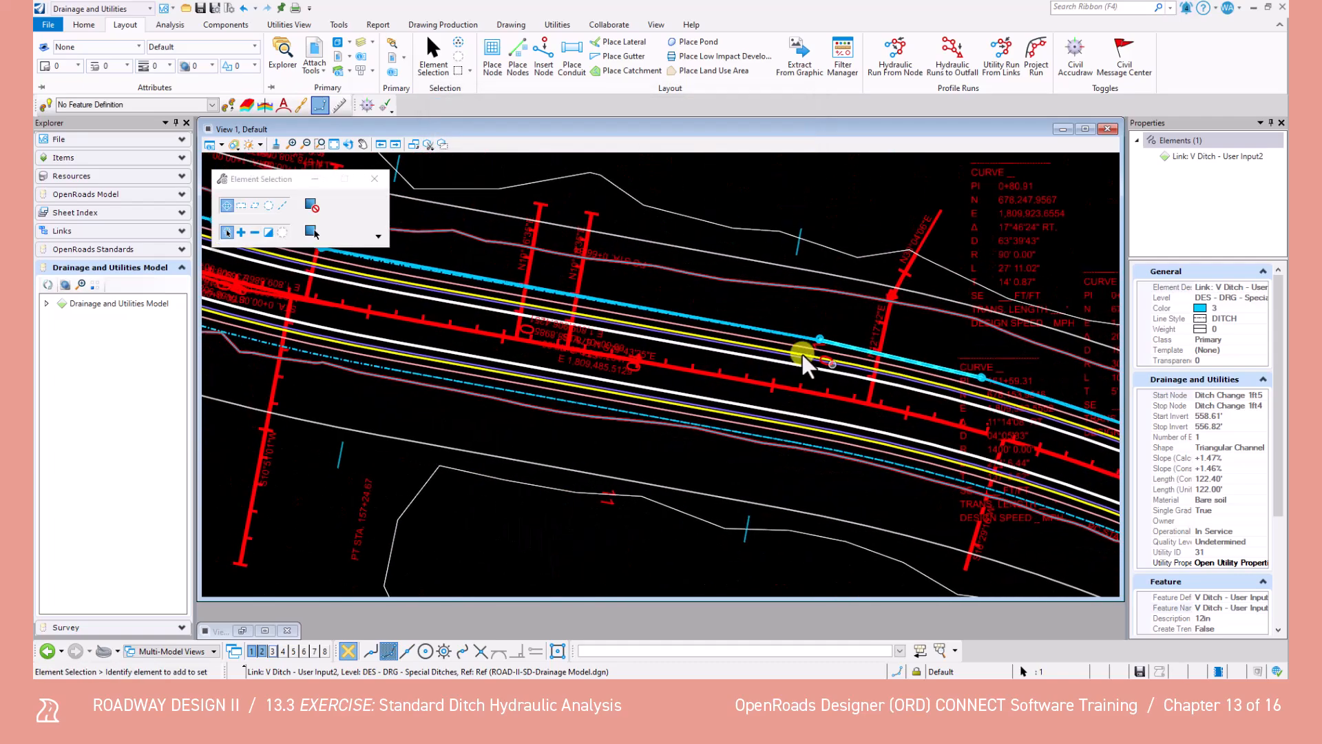
{"action": "left_click", "coordinate": [742, 325]}
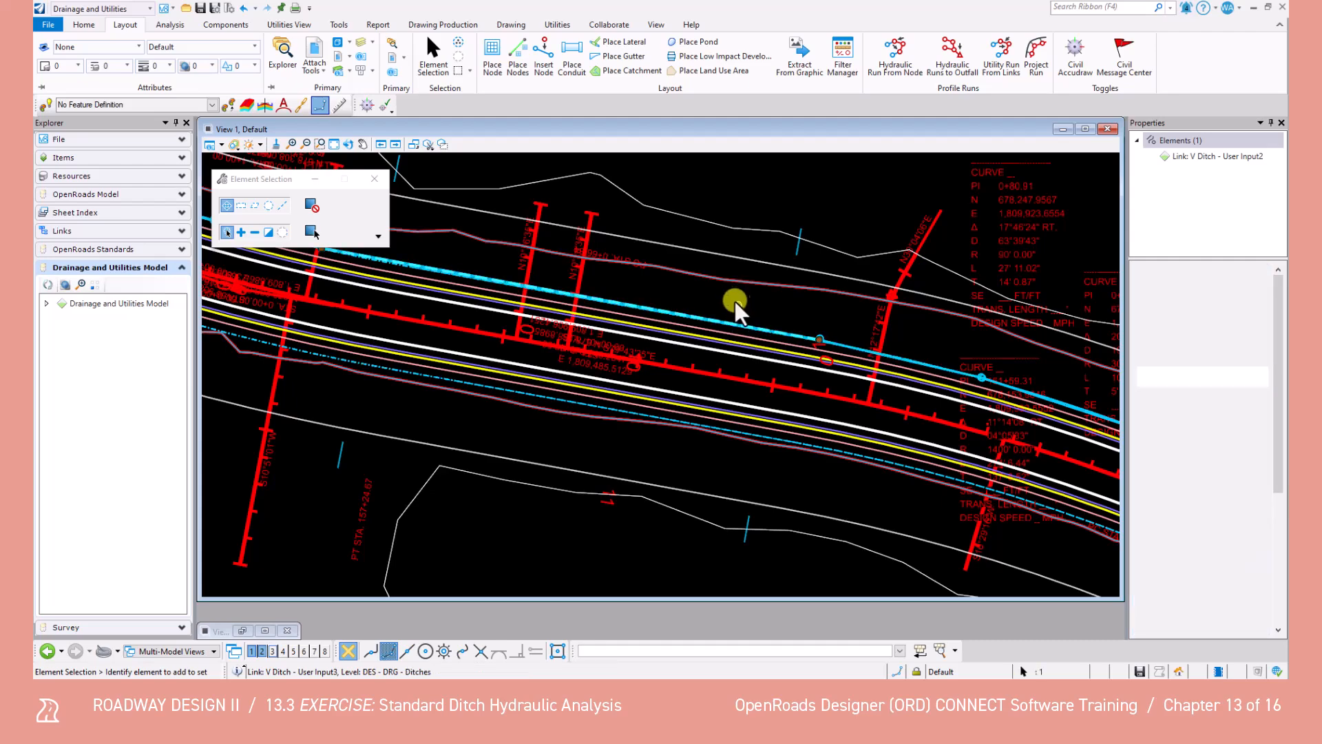
{"action": "left_click", "coordinate": [1213, 156]}
{"action": "right_click", "coordinate": [1214, 155]}
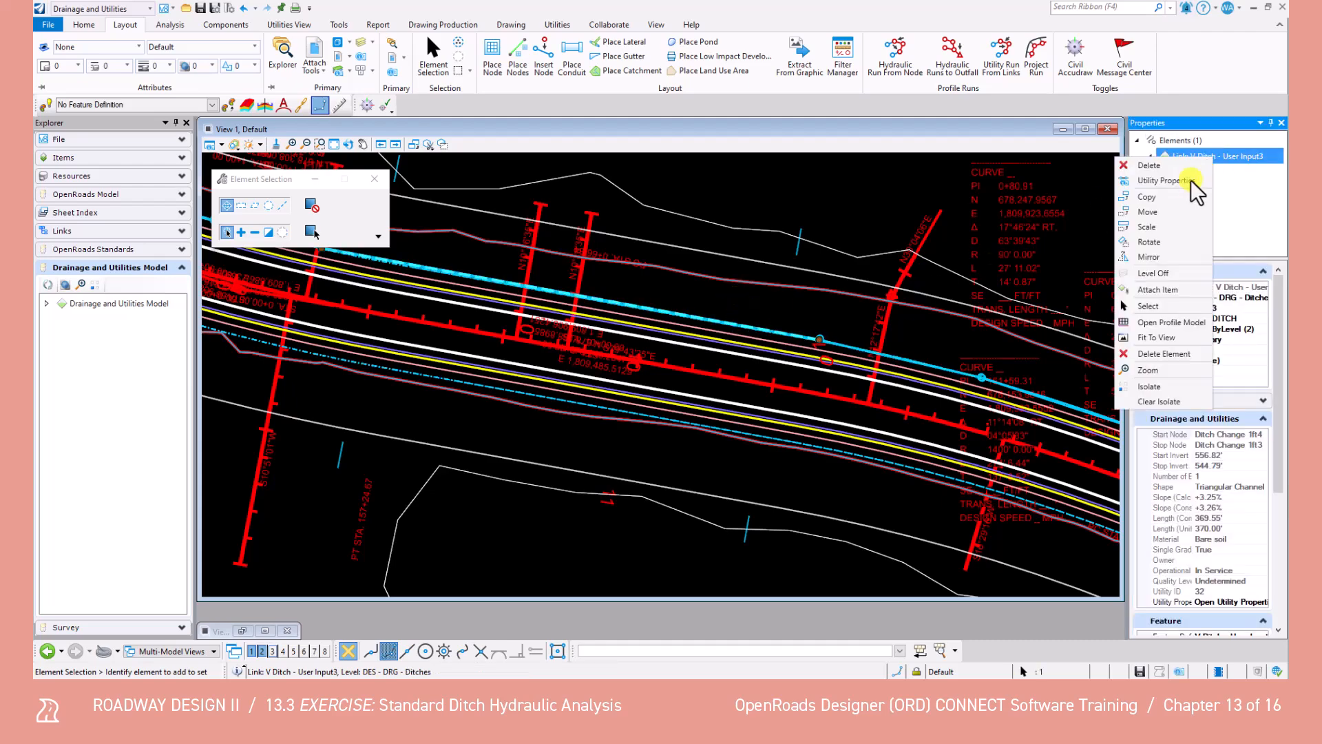
{"action": "left_click", "coordinate": [1164, 181]}
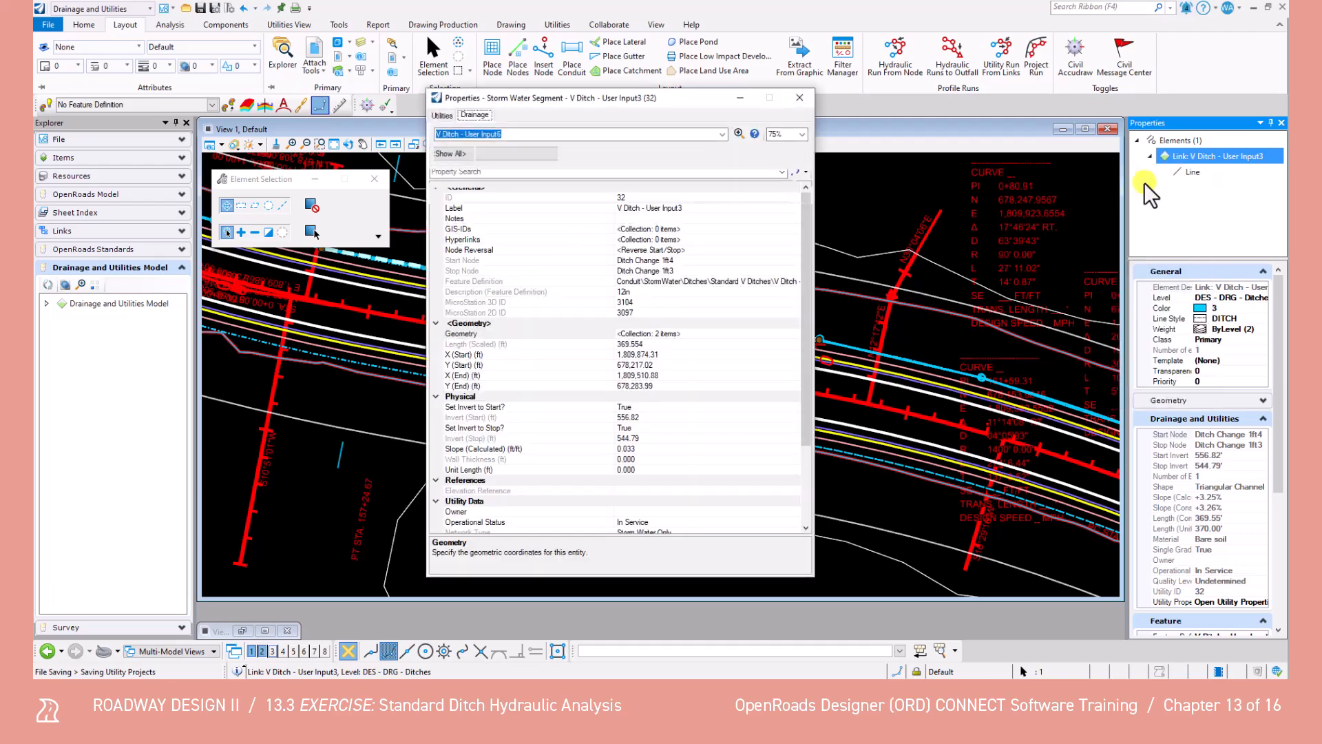
{"action": "scroll", "coordinate": [648, 372], "scroll_direction": "down", "scroll_amount": 10}
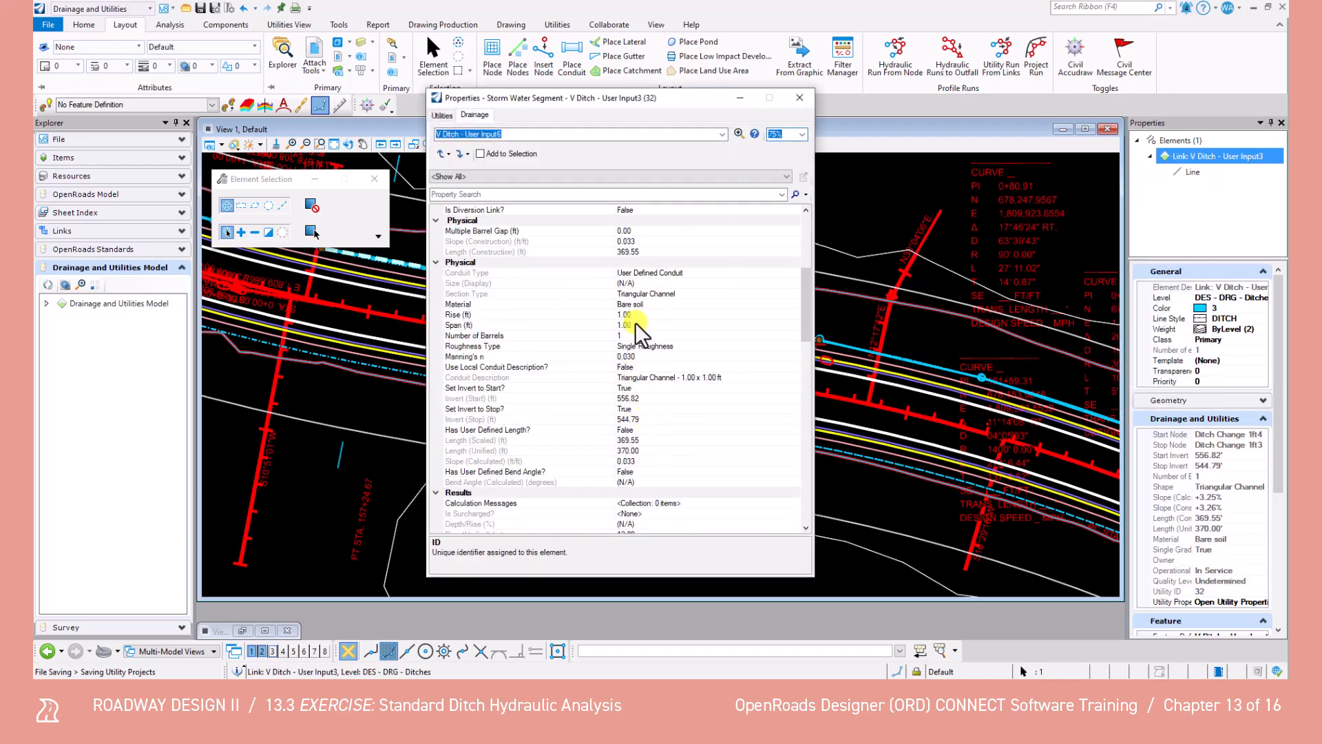
Step: Set the third V ditch link's rise to 1.61 ft and span to 12.80 ft, and close its properties
{"action": "left_click", "coordinate": [634, 314]}
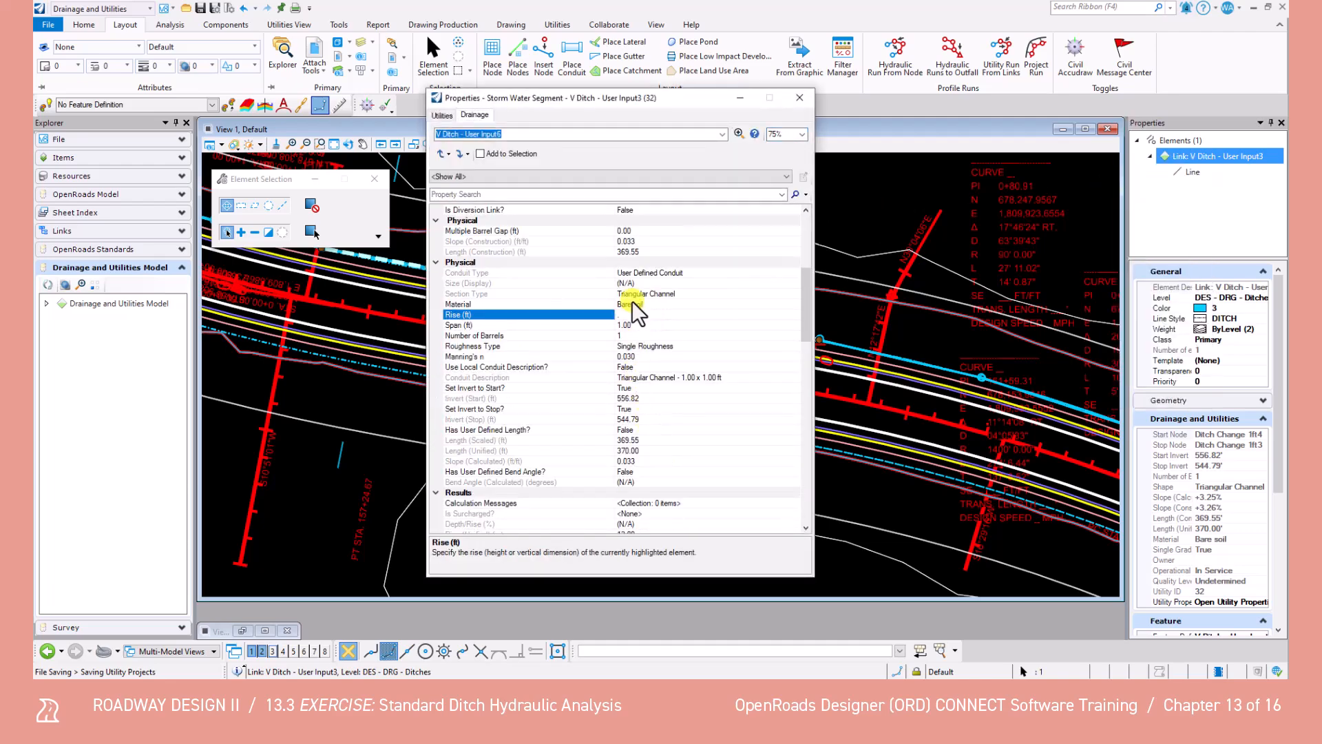
{"action": "type", "text": "1.61"}
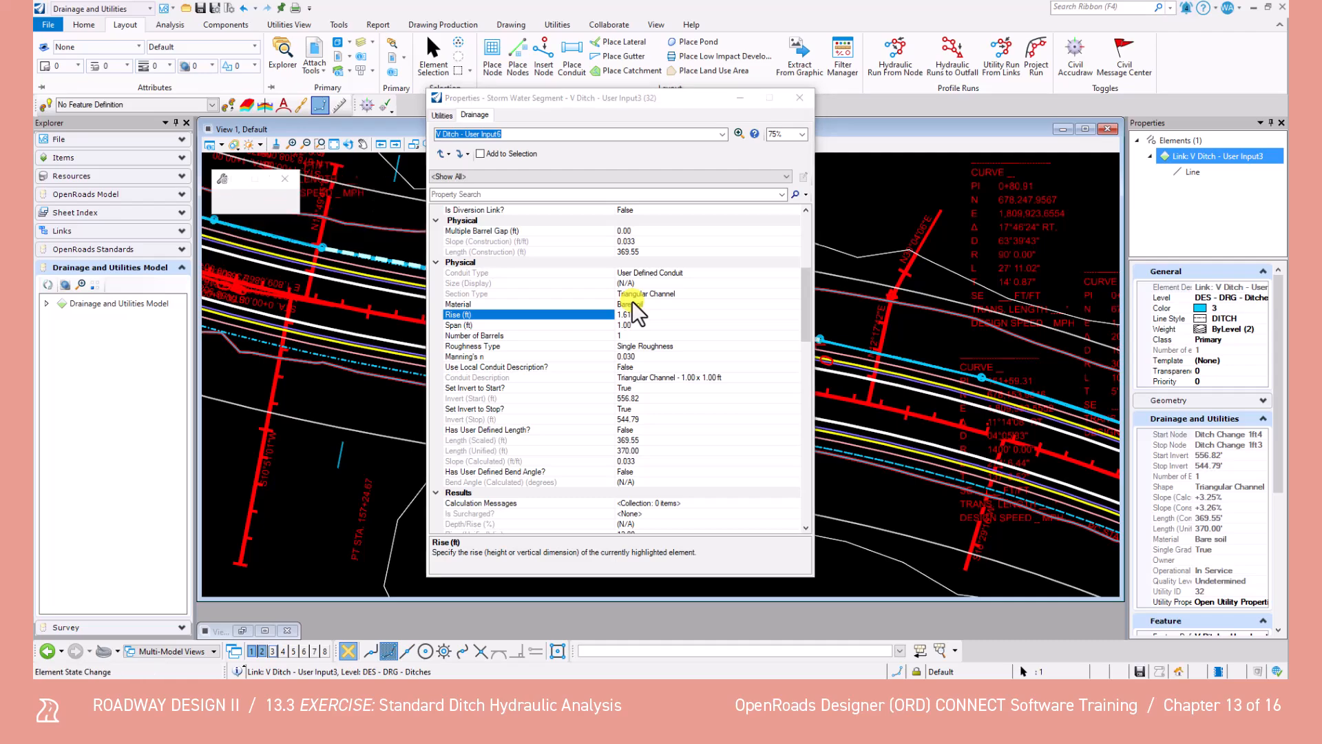
{"action": "key", "text": "Return"}
{"action": "left_click", "coordinate": [634, 326]}
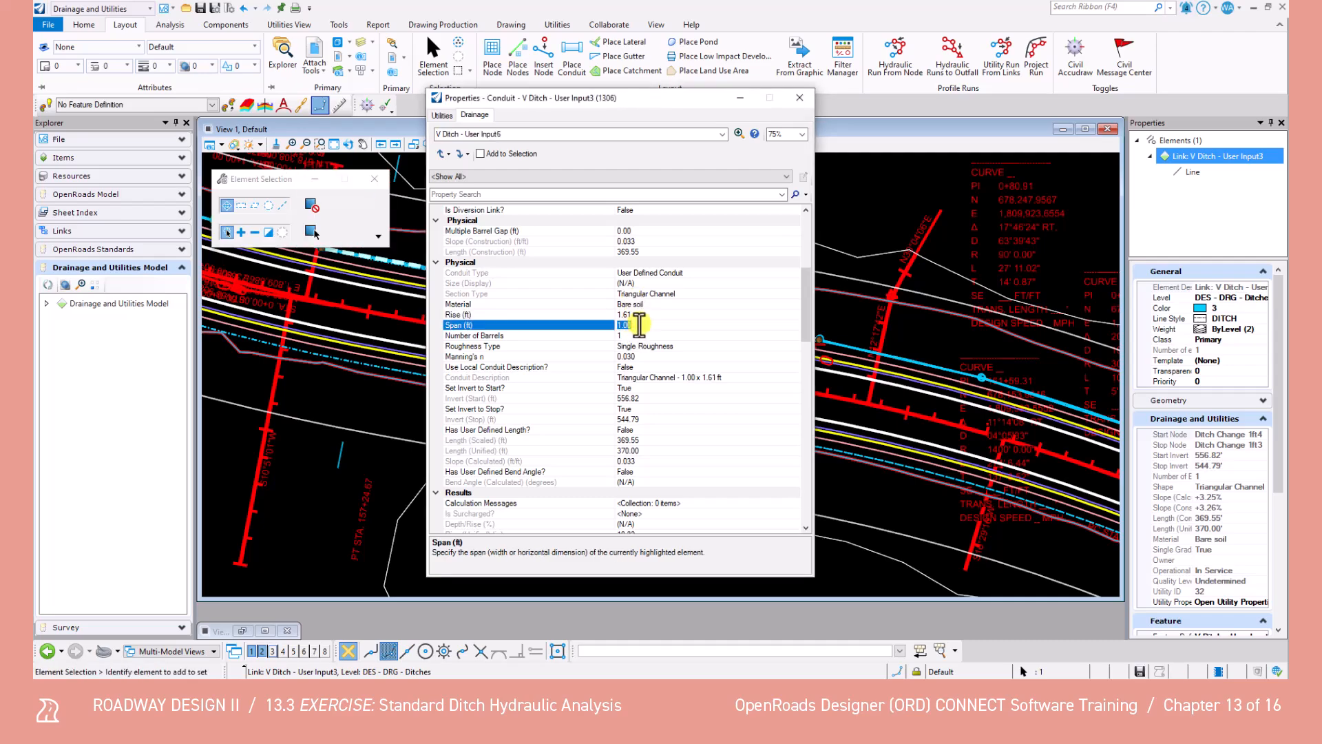
{"action": "type", "text": "12"}
{"action": "key", "text": "Return"}
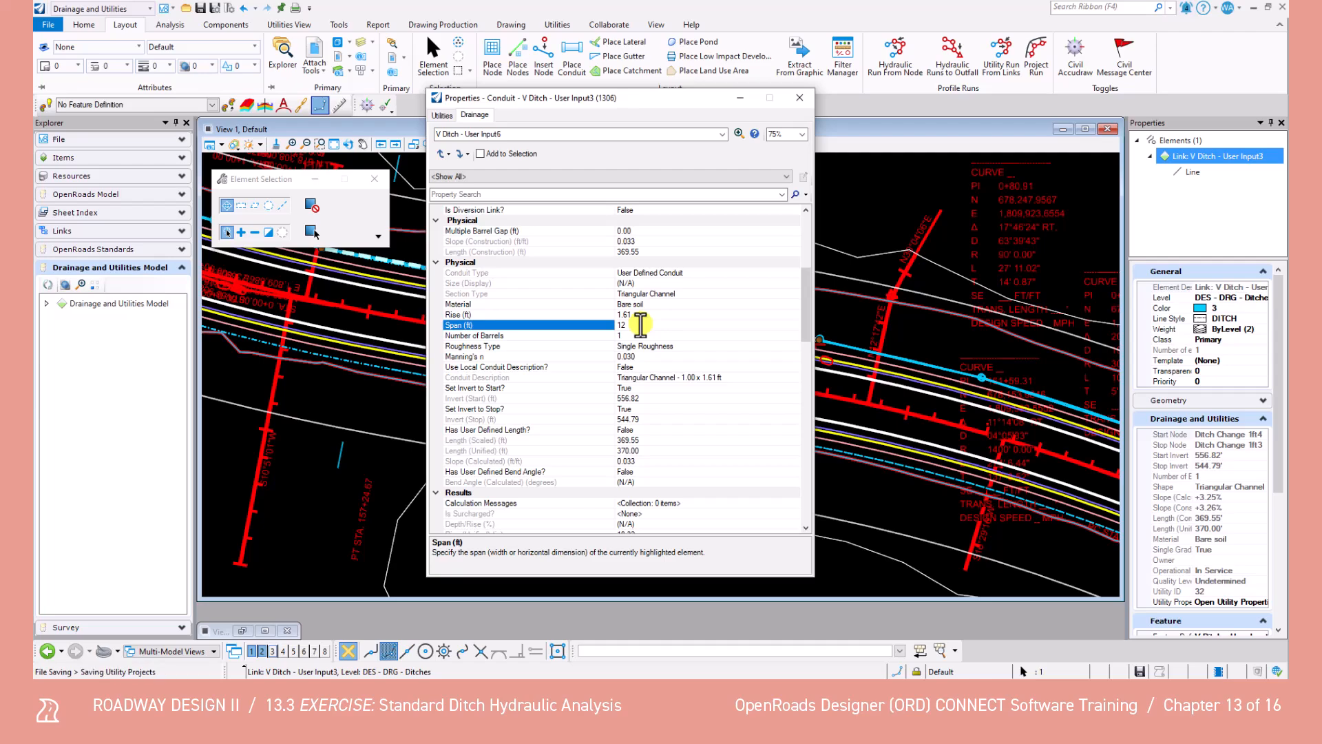
{"action": "type", "text": "38"}
{"action": "key", "text": "Return"}
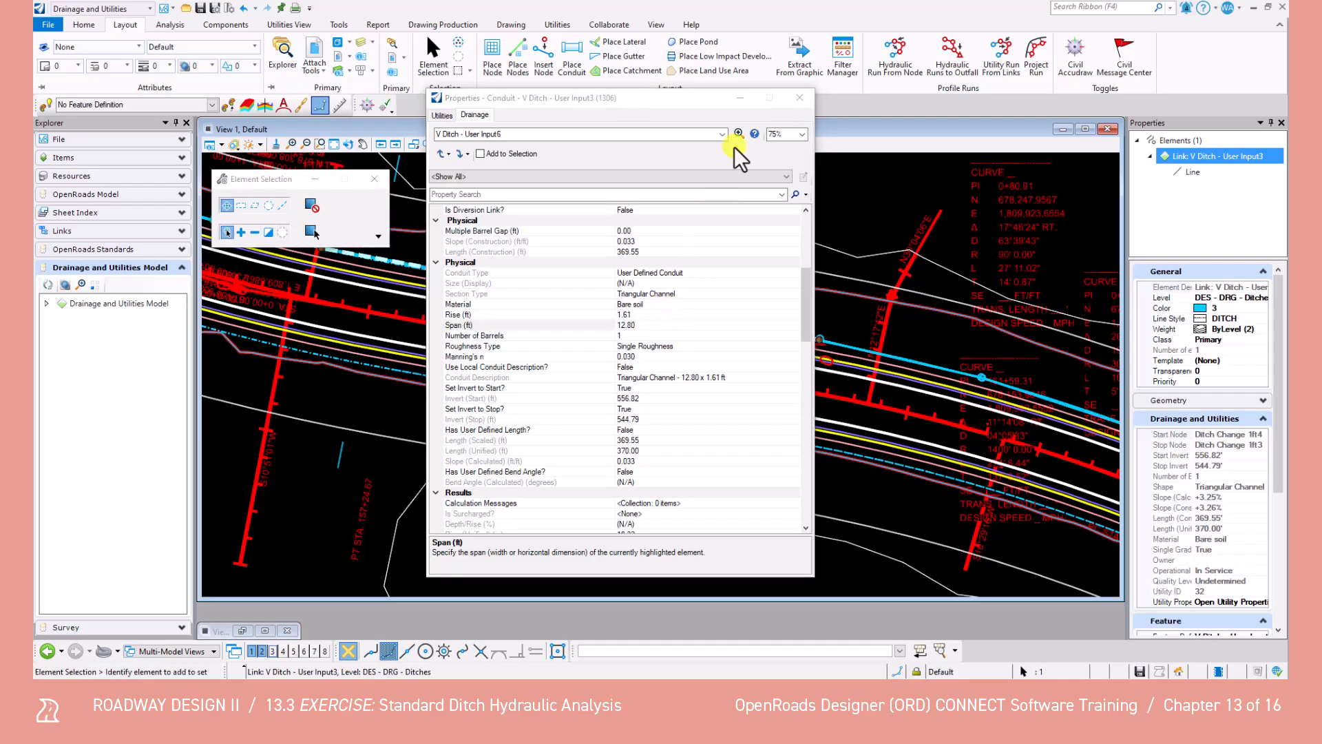
{"action": "left_click", "coordinate": [801, 95]}
Step: Open the utility properties of the fourth V ditch link, just west of the long third link
{"action": "scroll", "coordinate": [412, 325], "scroll_direction": "down", "scroll_amount": 5}
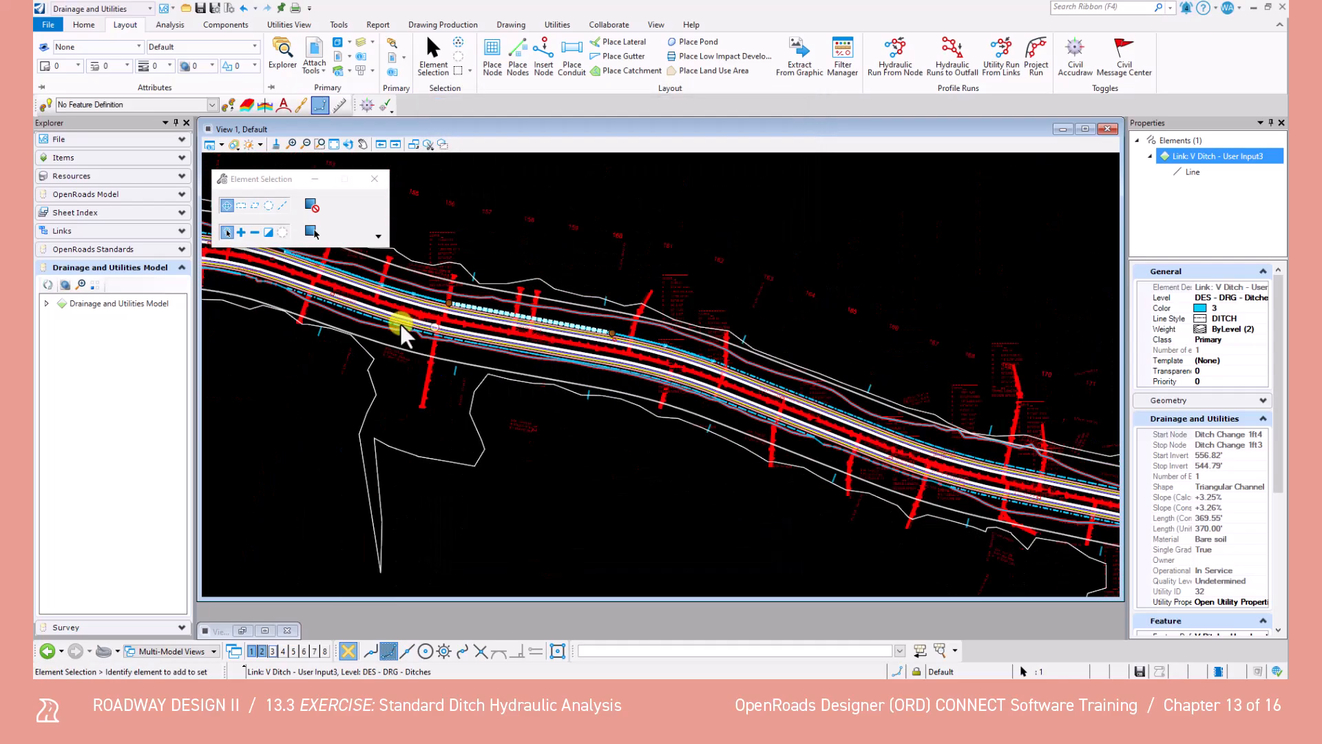
{"action": "scroll", "coordinate": [411, 318], "scroll_direction": "up", "scroll_amount": 4}
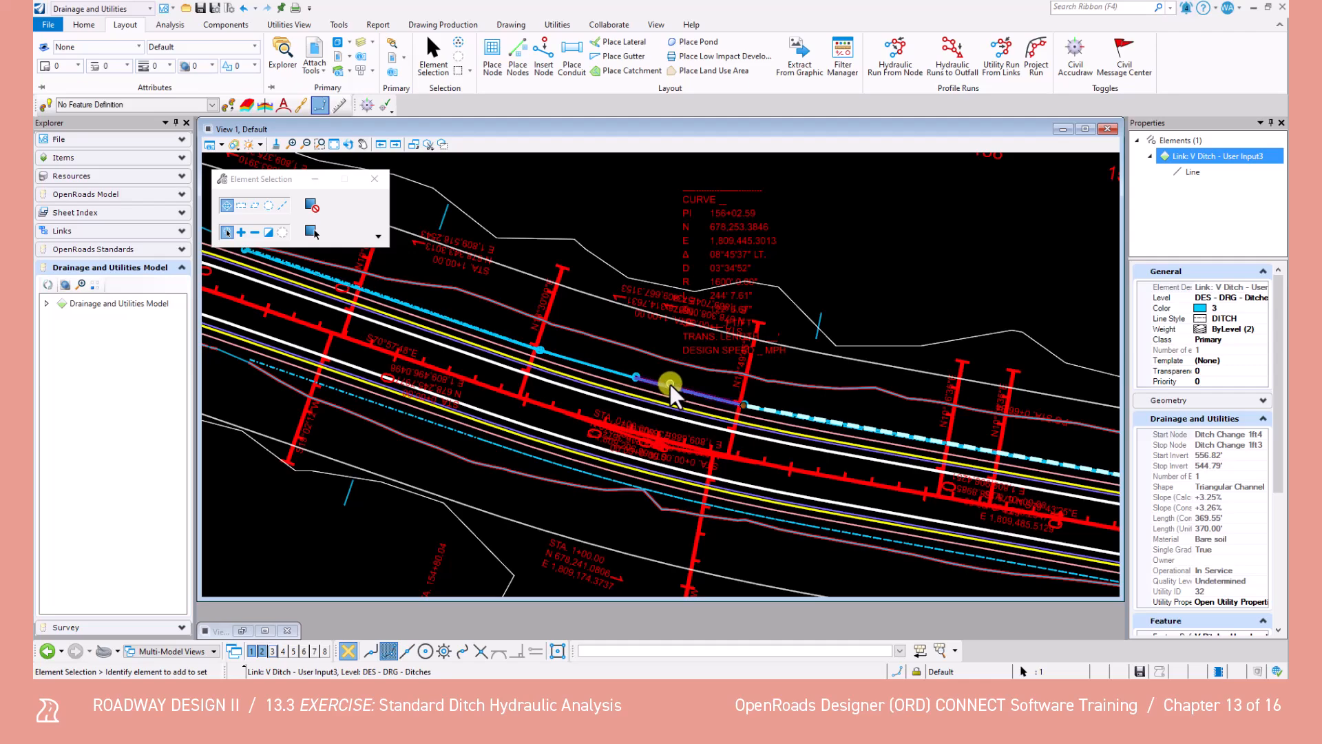
{"action": "left_click", "coordinate": [876, 321]}
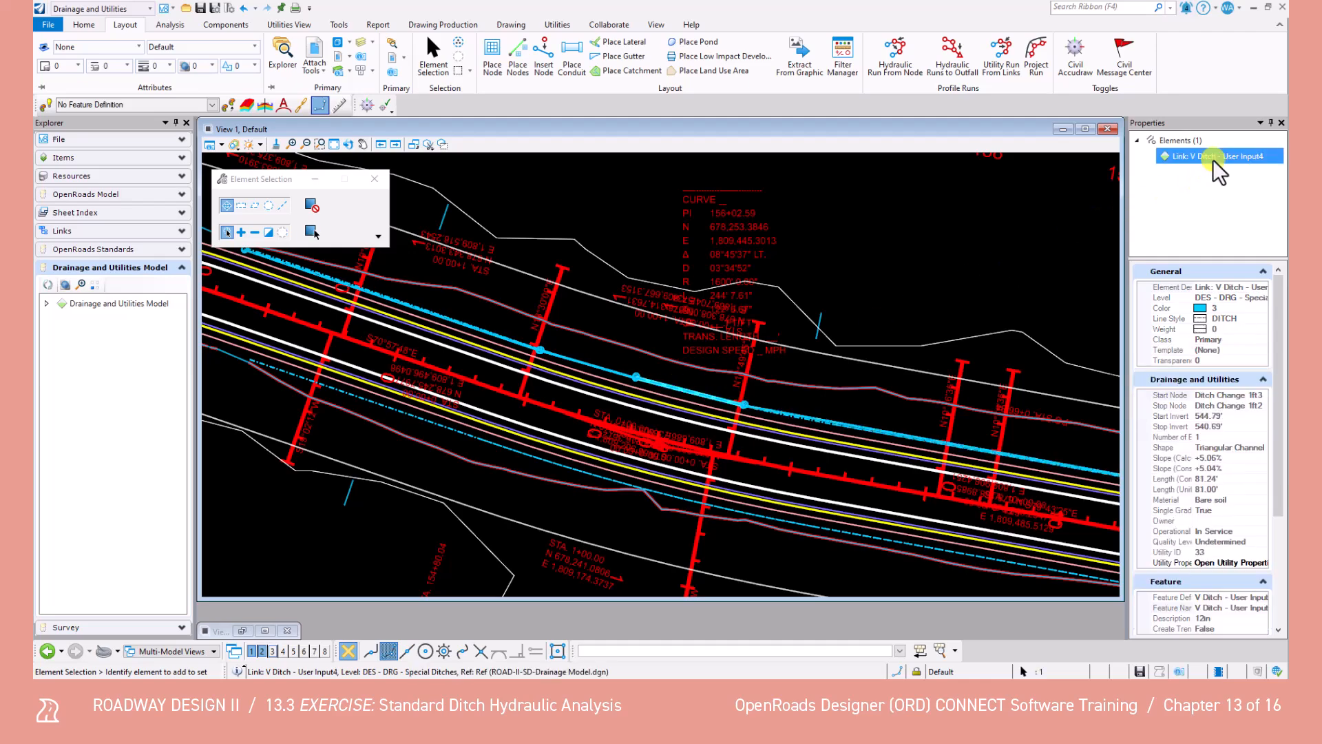
{"action": "right_click", "coordinate": [1213, 159]}
{"action": "left_click", "coordinate": [1206, 183]}
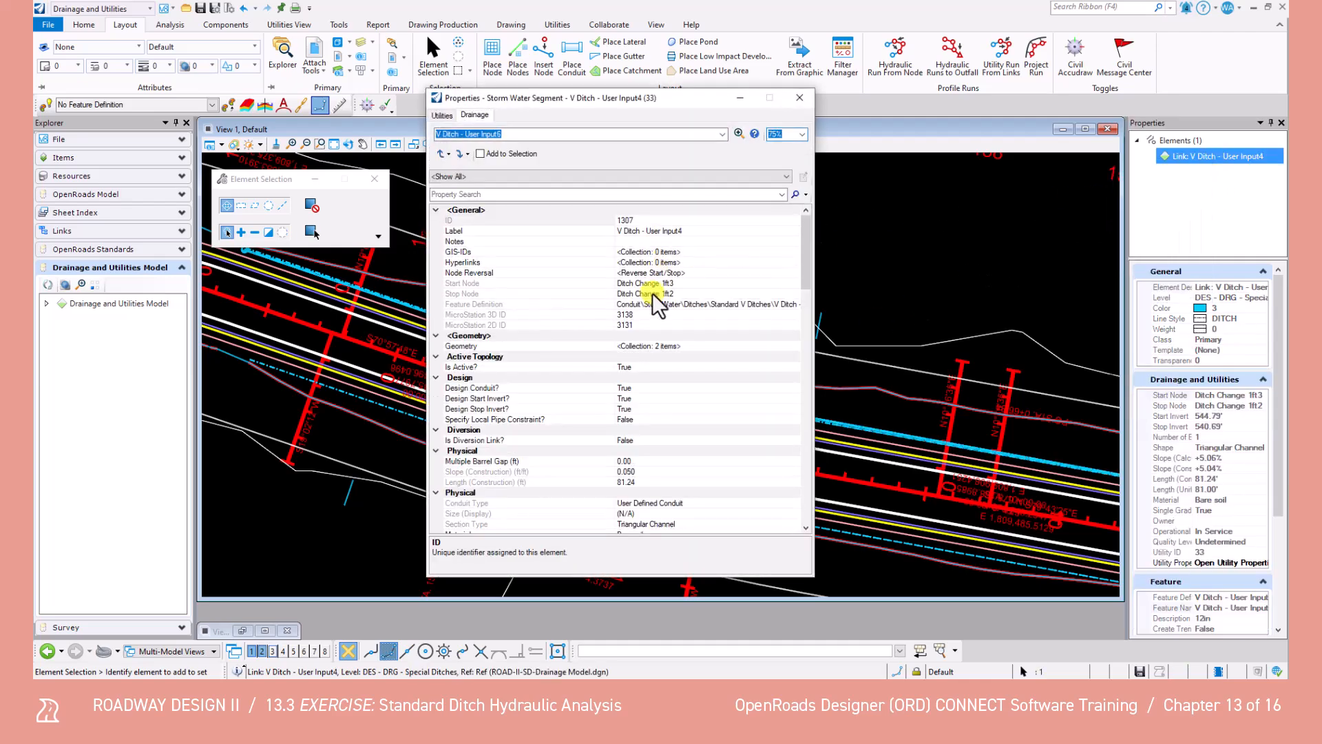
Step: Set the fourth V ditch link's rise to 1.61 ft and span to 12.80 ft, and close its properties
{"action": "left_click", "coordinate": [626, 428]}
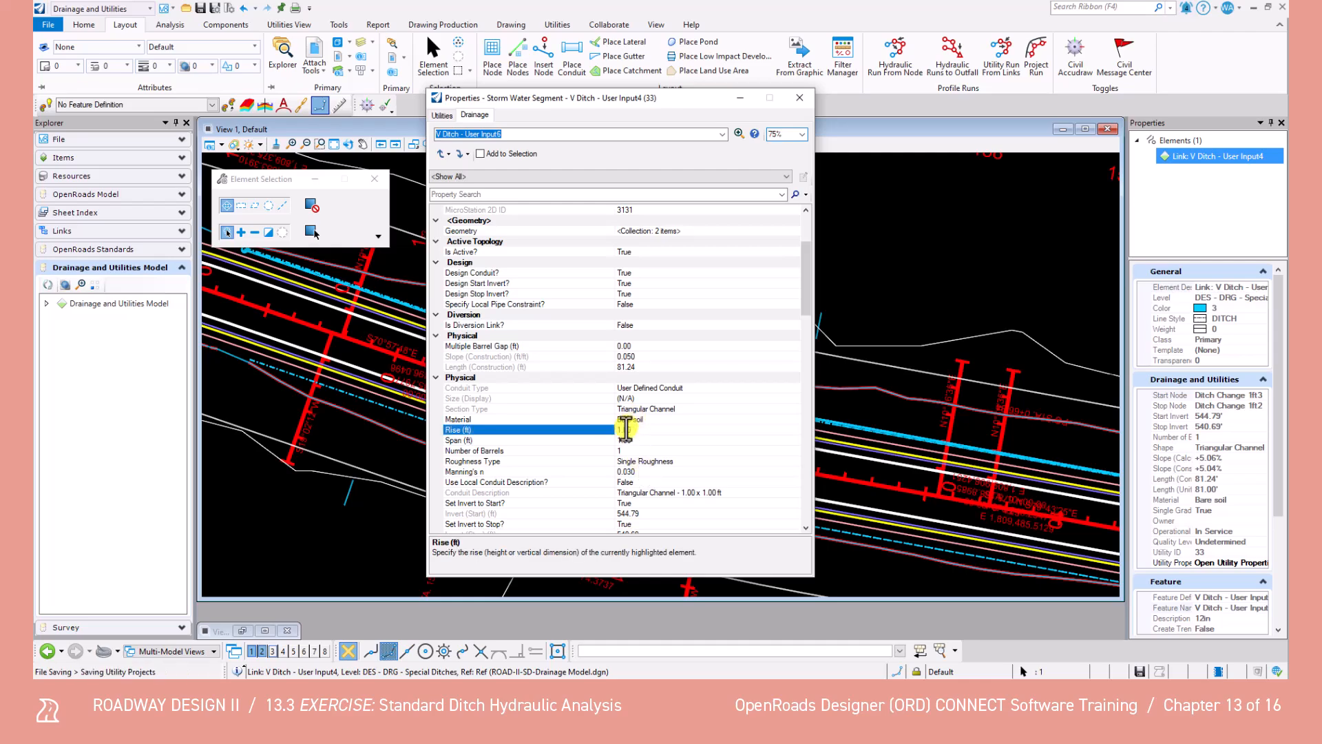
{"action": "double_click", "coordinate": [639, 429]}
{"action": "key", "text": "Return"}
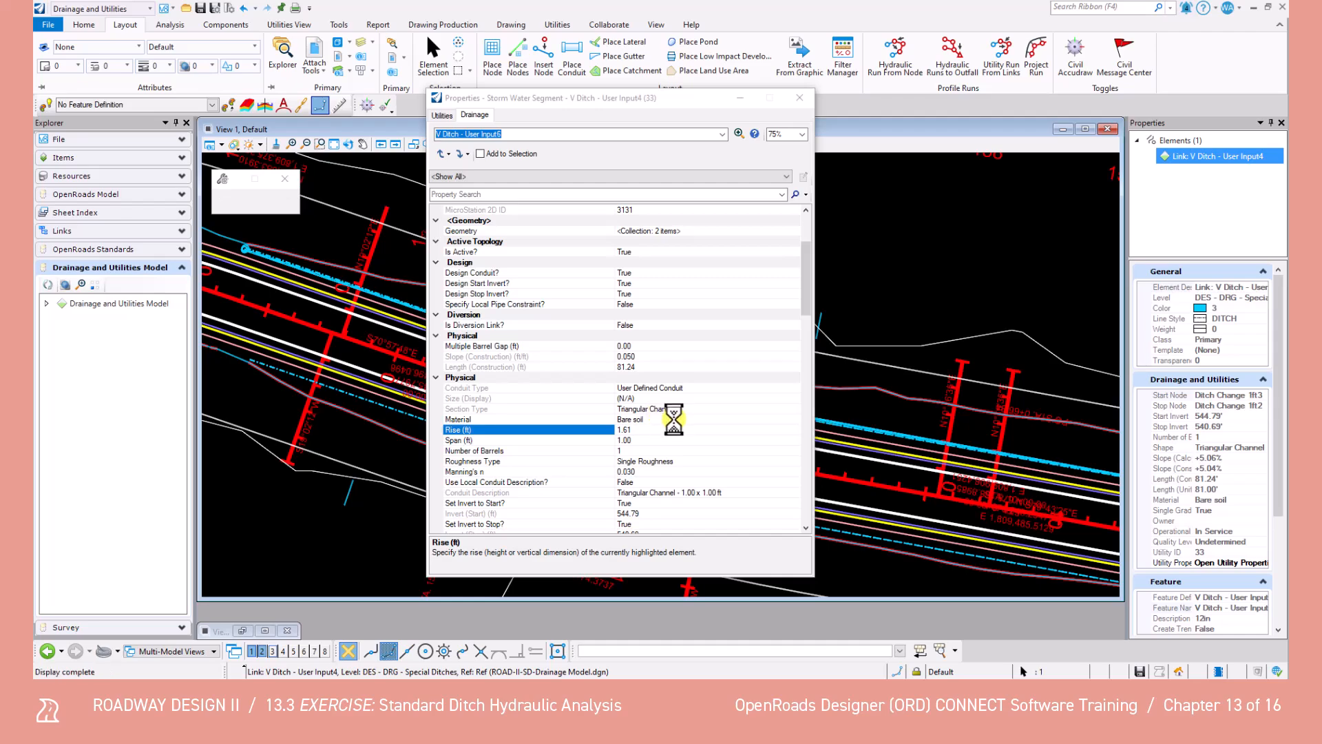
{"action": "double_click", "coordinate": [651, 440]}
{"action": "type", "text": "1"}
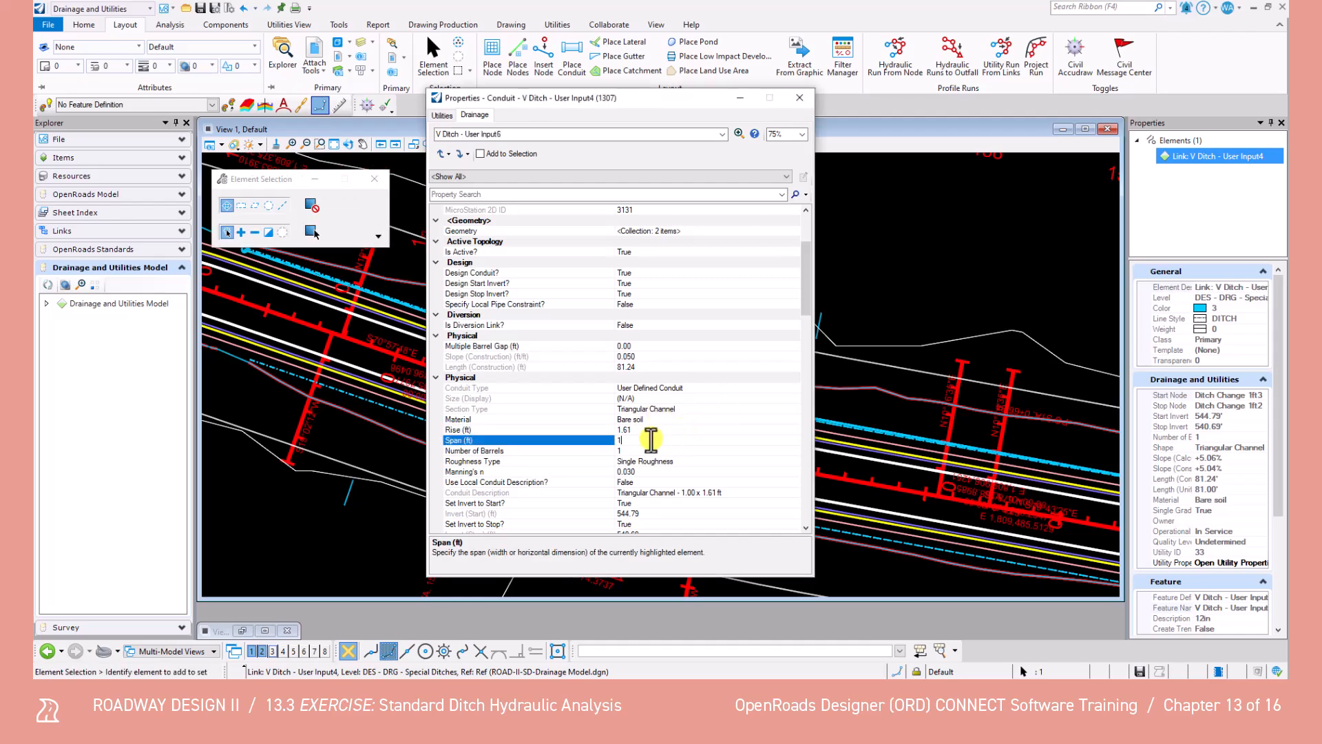
{"action": "type", "text": "2.80"}
{"action": "key", "text": "Return"}
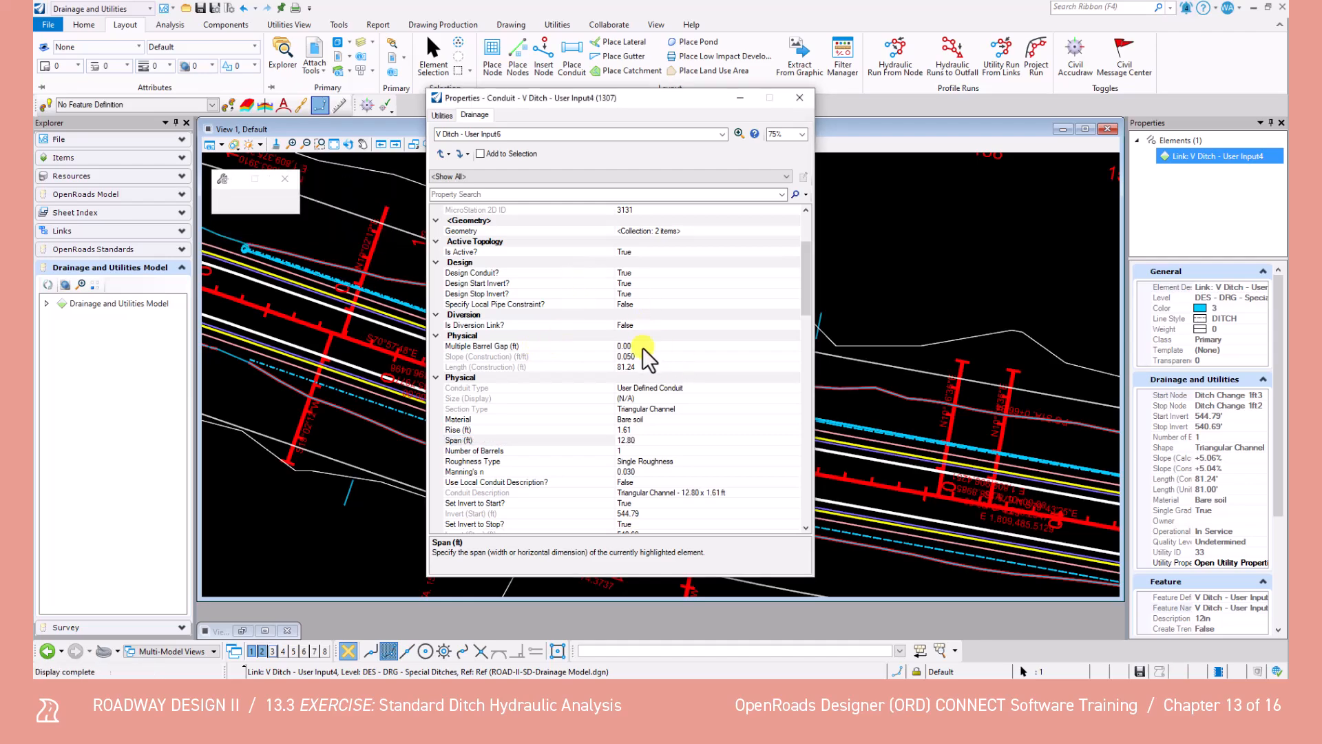
{"action": "left_click", "coordinate": [799, 98]}
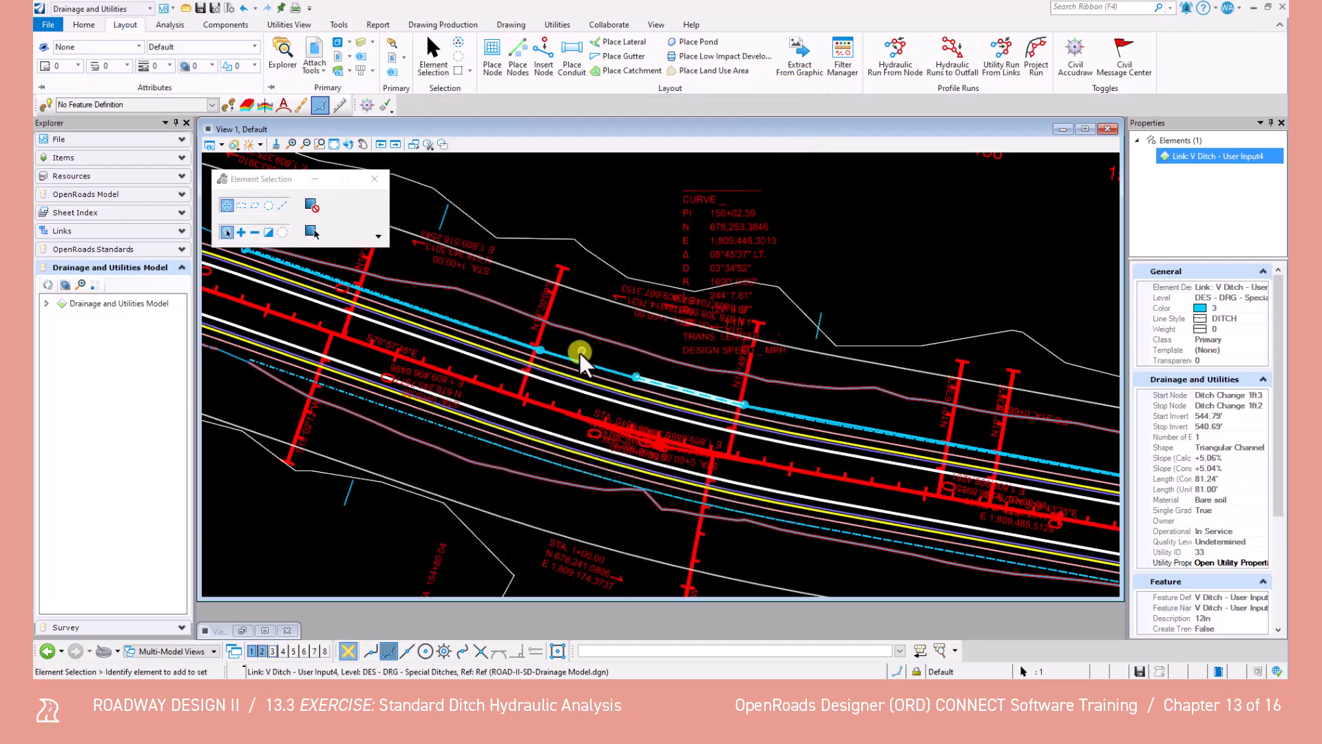
Step: In the utility properties of the short fifth V ditch link, west of the fourth, set the rise to 1.61 ft and span to 12.8 ft
{"action": "left_click", "coordinate": [959, 247]}
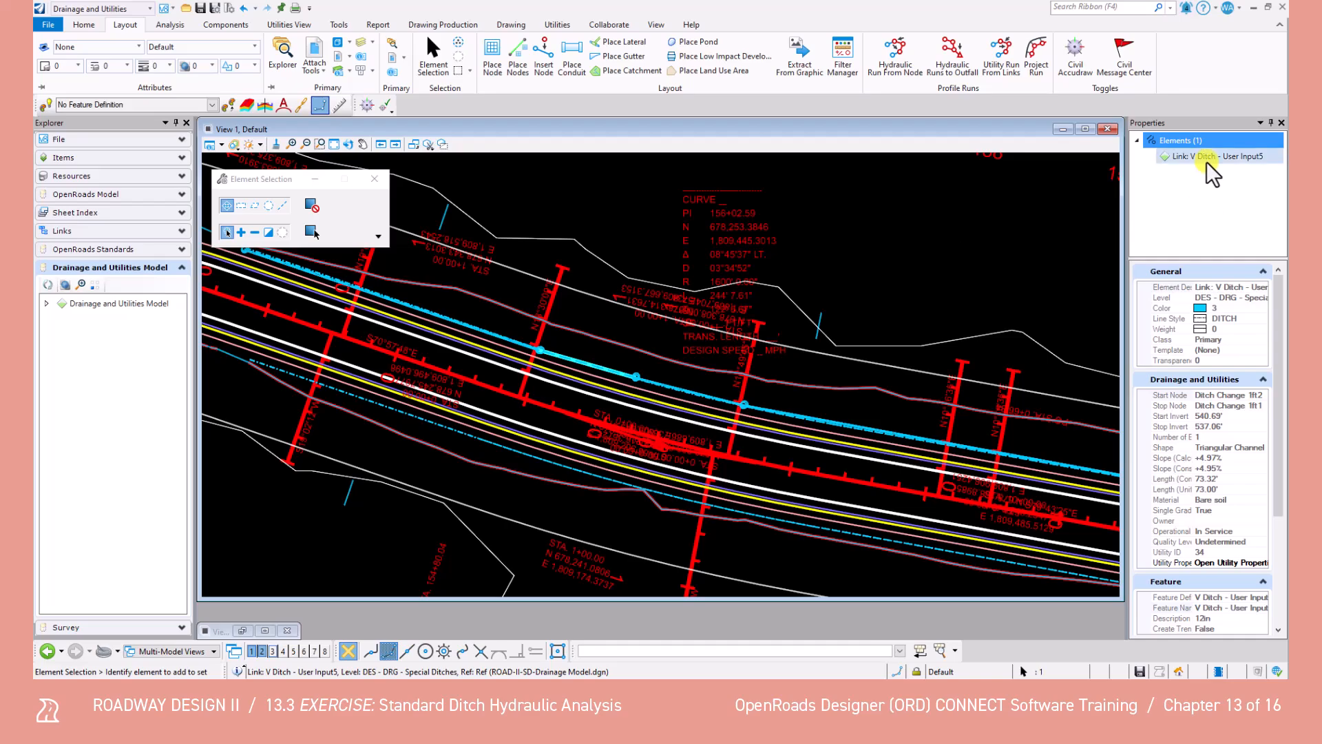
{"action": "right_click", "coordinate": [1207, 163]}
{"action": "left_click", "coordinate": [1180, 186]}
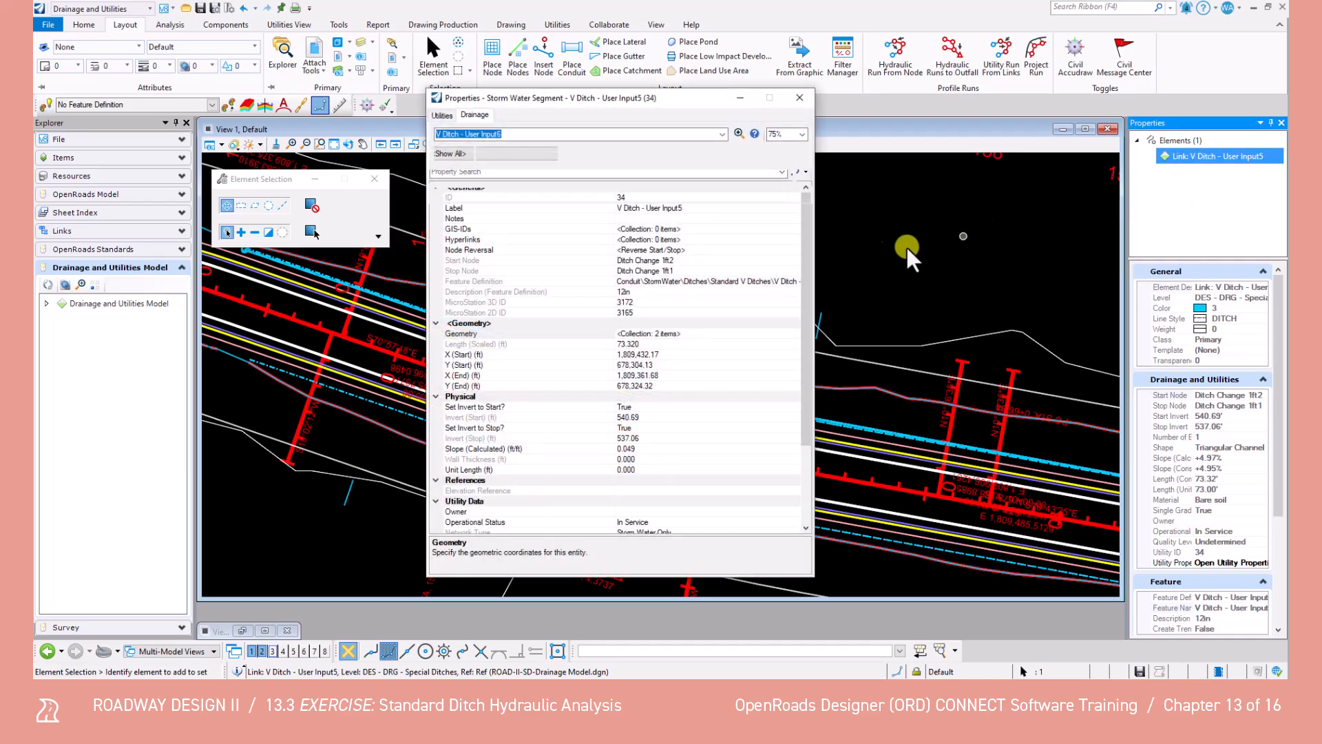
{"action": "left_click", "coordinate": [629, 431]}
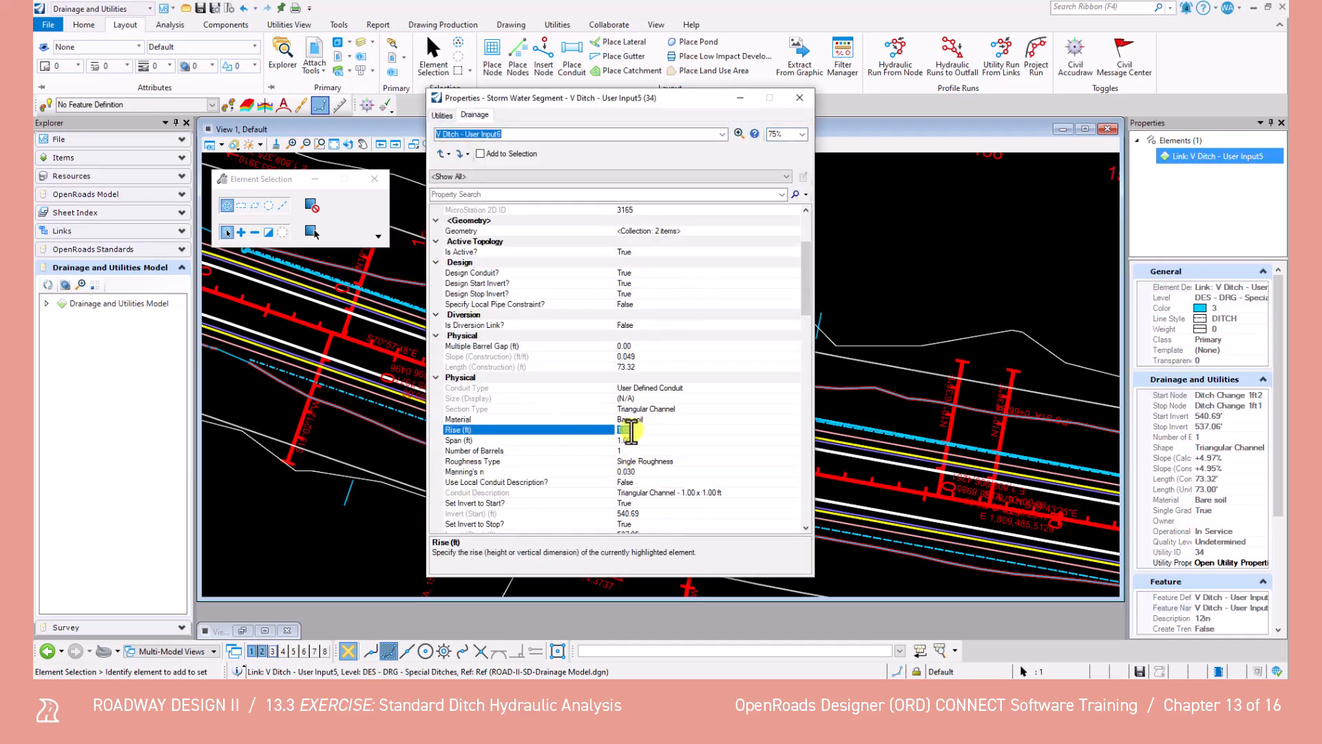
{"action": "type", "text": "1.61"}
{"action": "left_click", "coordinate": [633, 442]}
{"action": "type", "text": "12.8"}
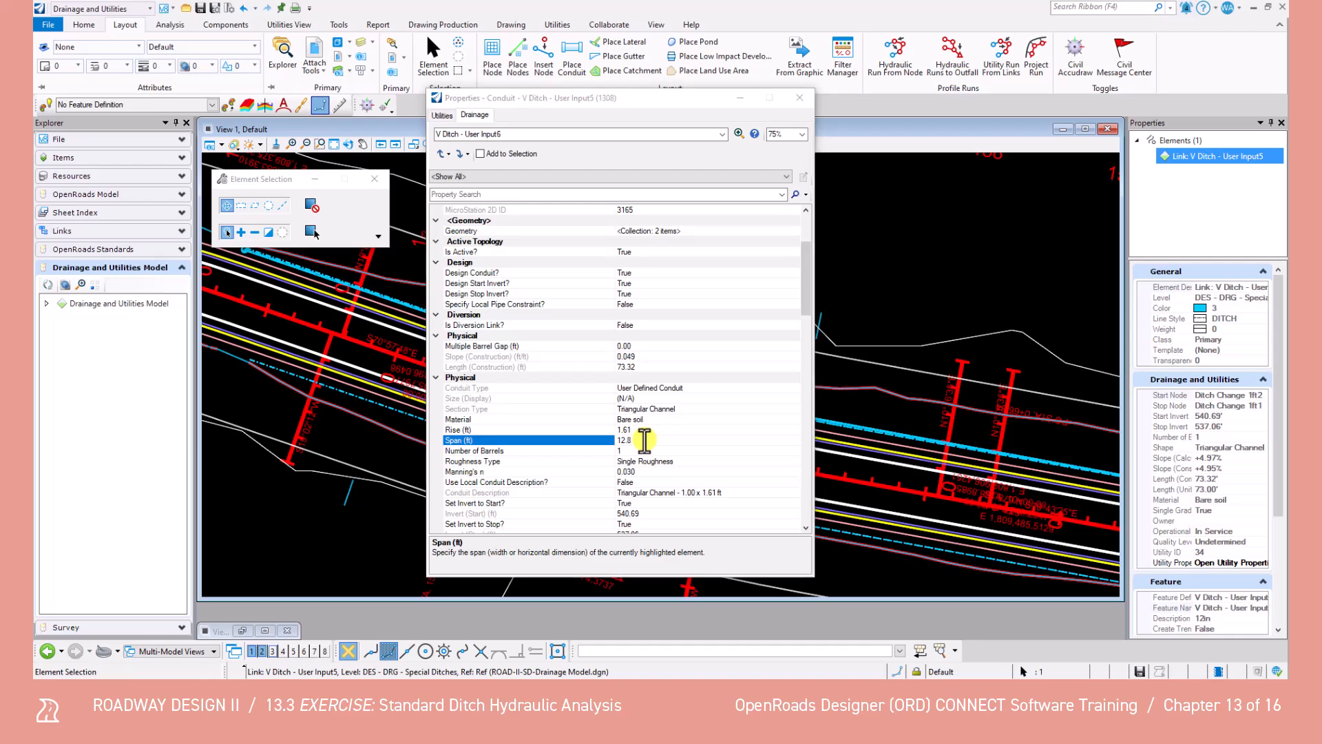
{"action": "left_click", "coordinate": [800, 97]}
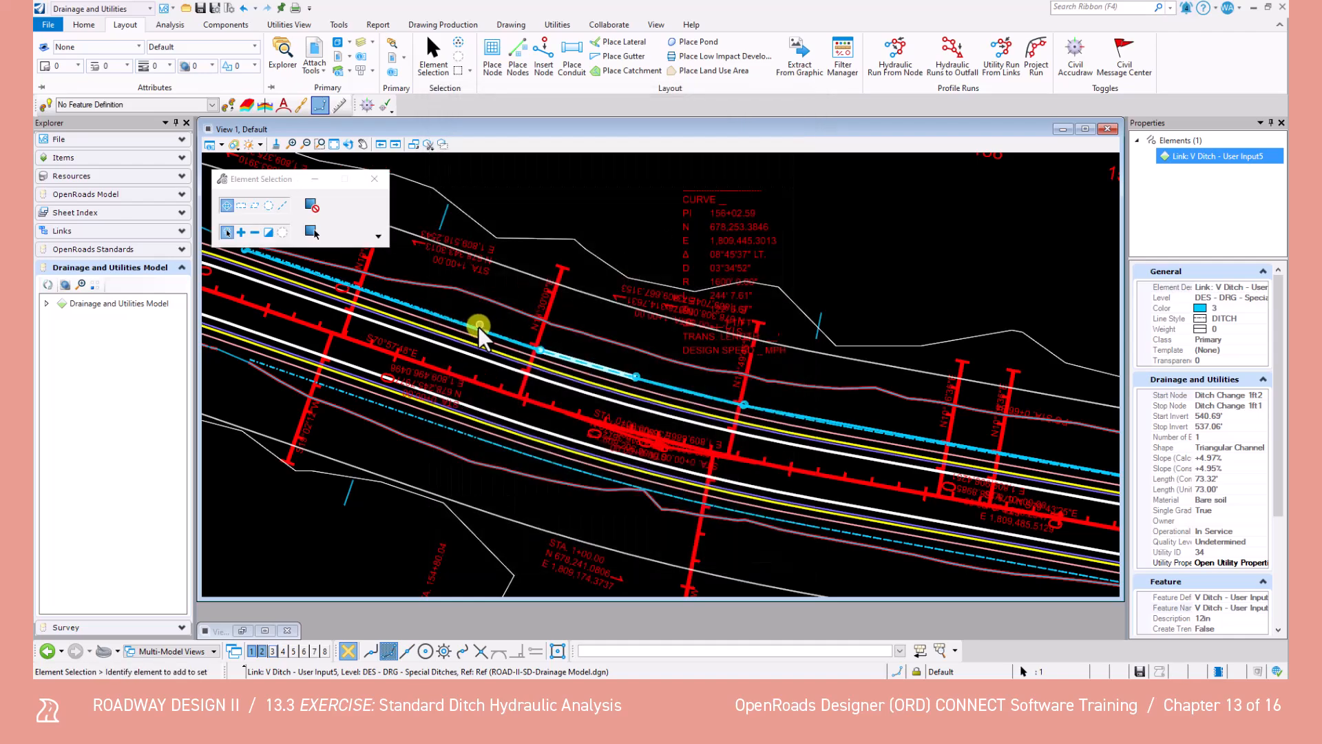
Step: In the utility properties of the westernmost V ditch link, set the rise to 1.61 ft and span to 12.8 ft
{"action": "left_click", "coordinate": [479, 325]}
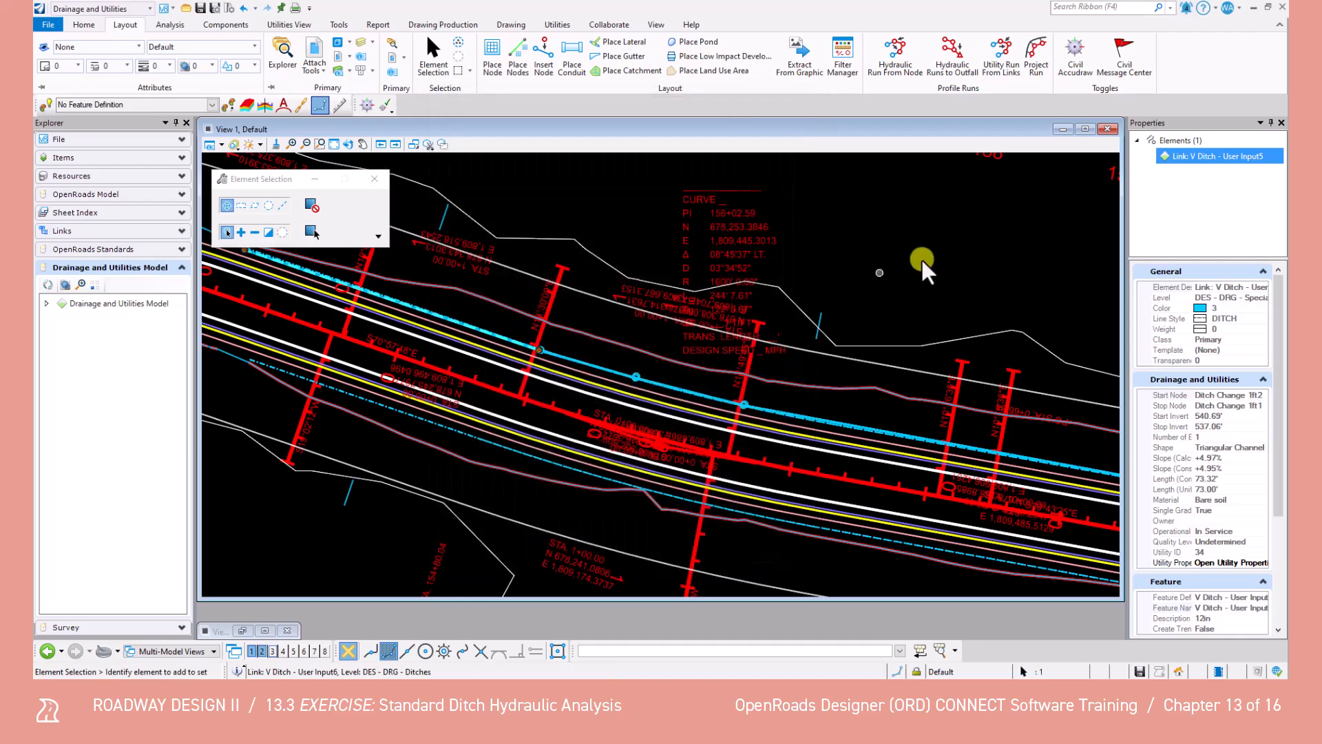
{"action": "right_click", "coordinate": [1197, 155]}
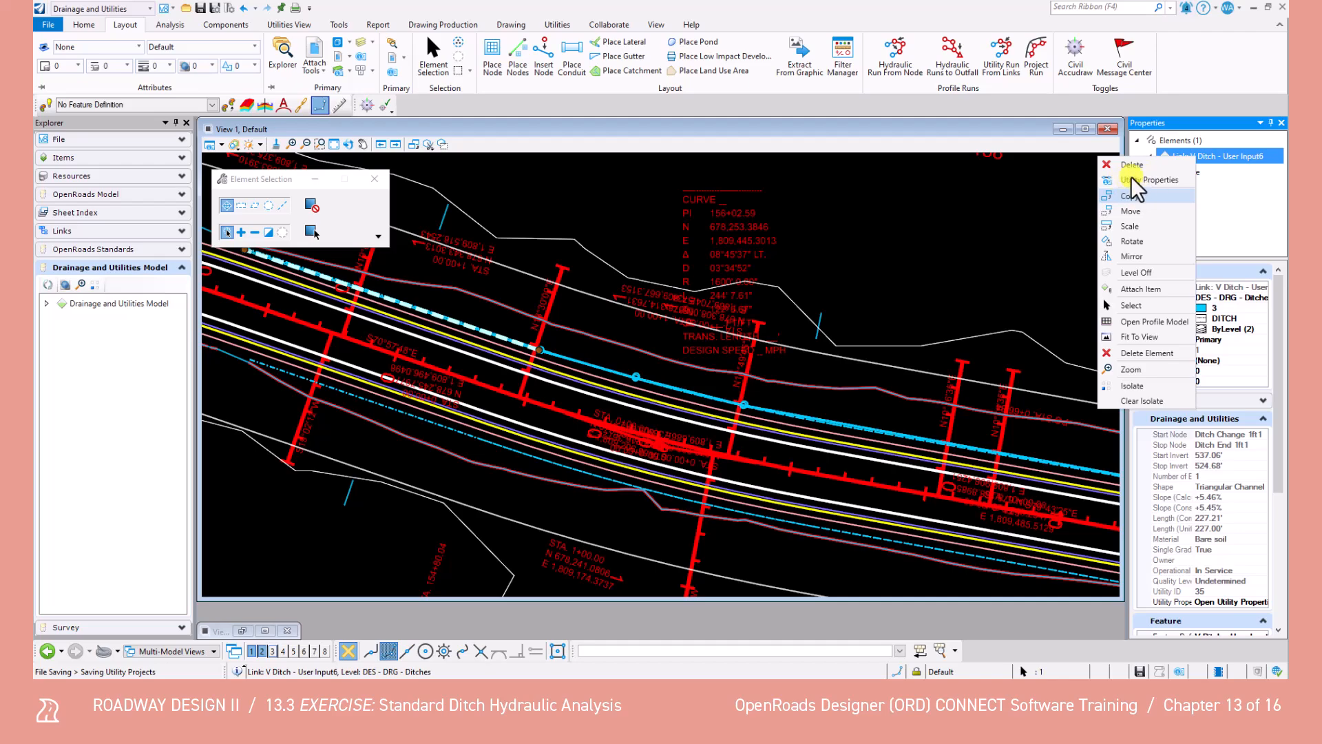
{"action": "left_click", "coordinate": [1150, 177]}
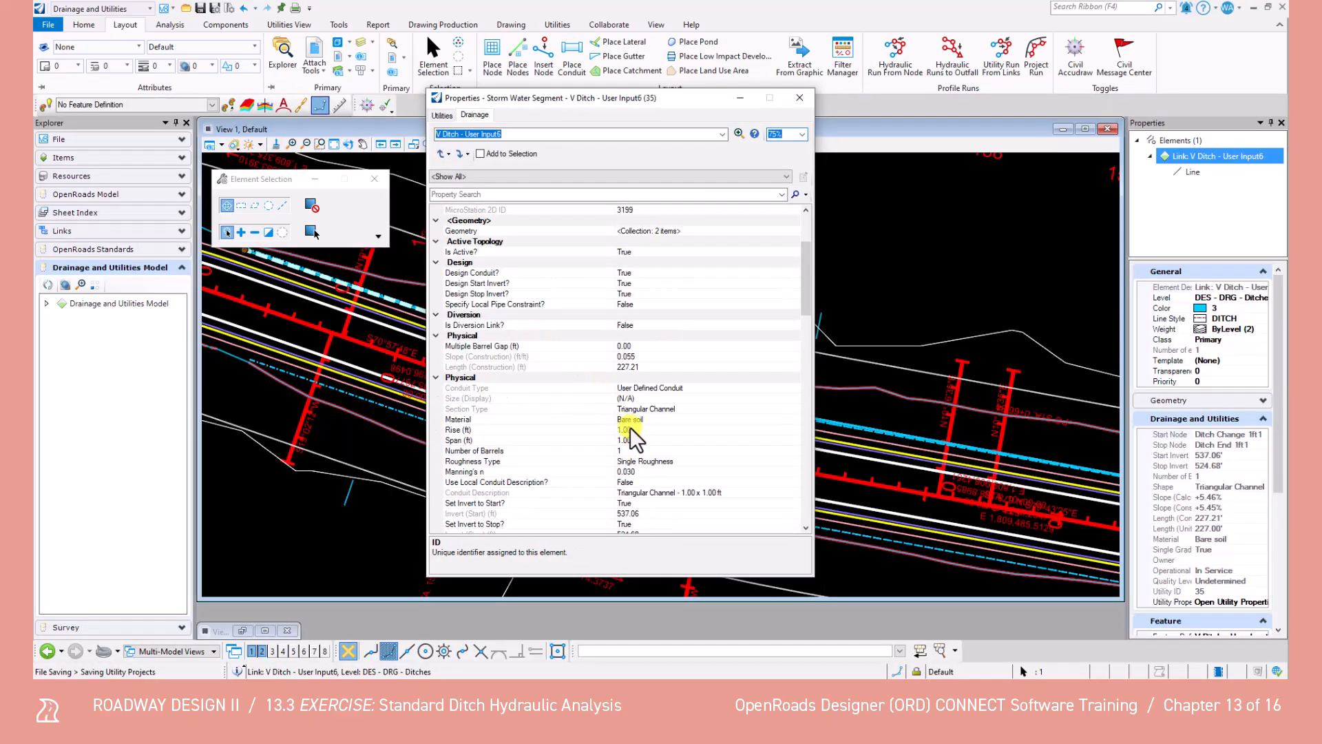
{"action": "left_click", "coordinate": [629, 429]}
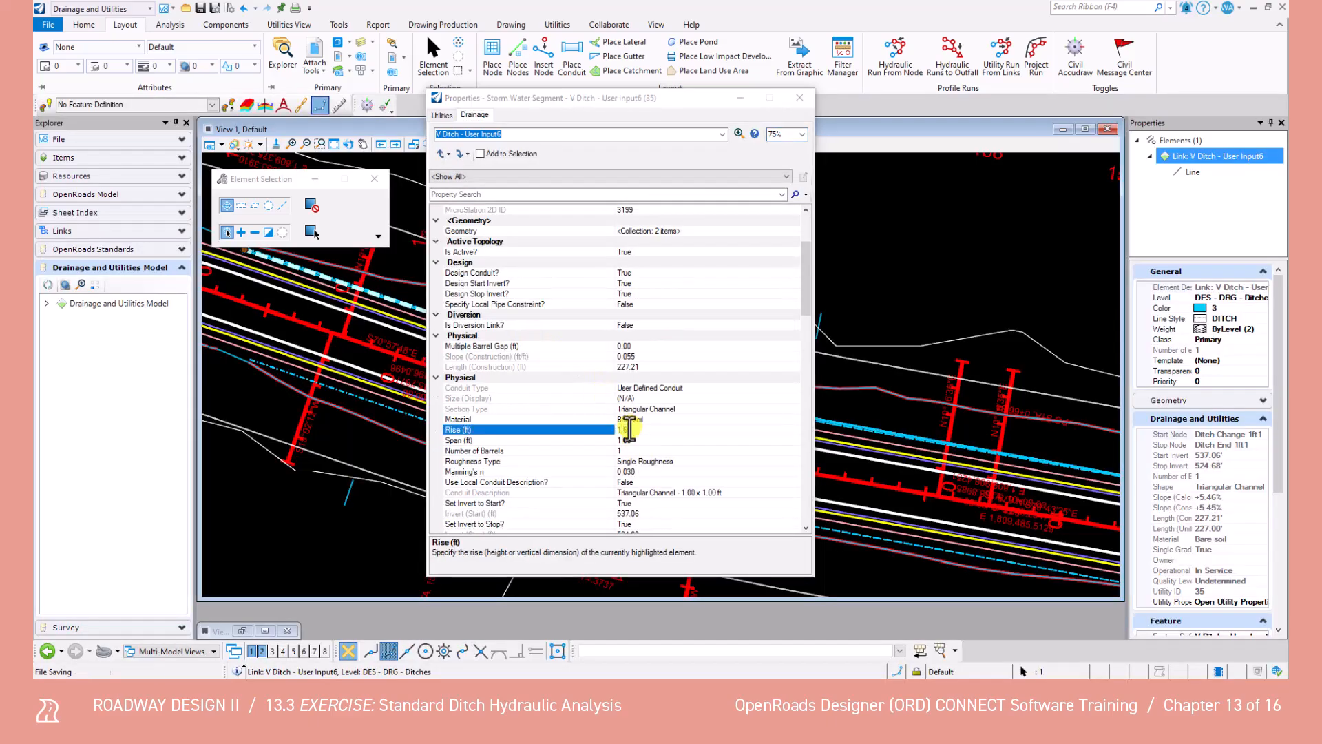
{"action": "left_click", "coordinate": [627, 441]}
{"action": "type", "text": "12.8"}
{"action": "key", "text": "Return"}
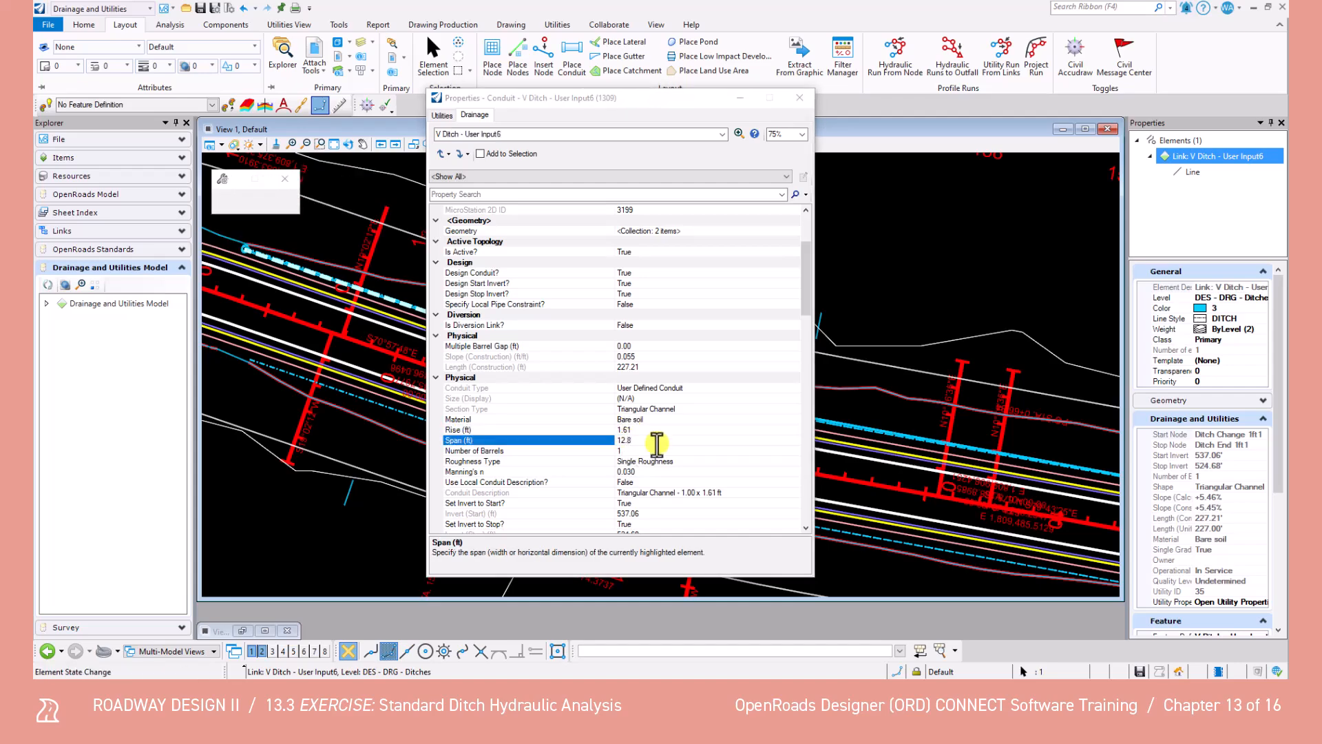
{"action": "left_click", "coordinate": [800, 98]}
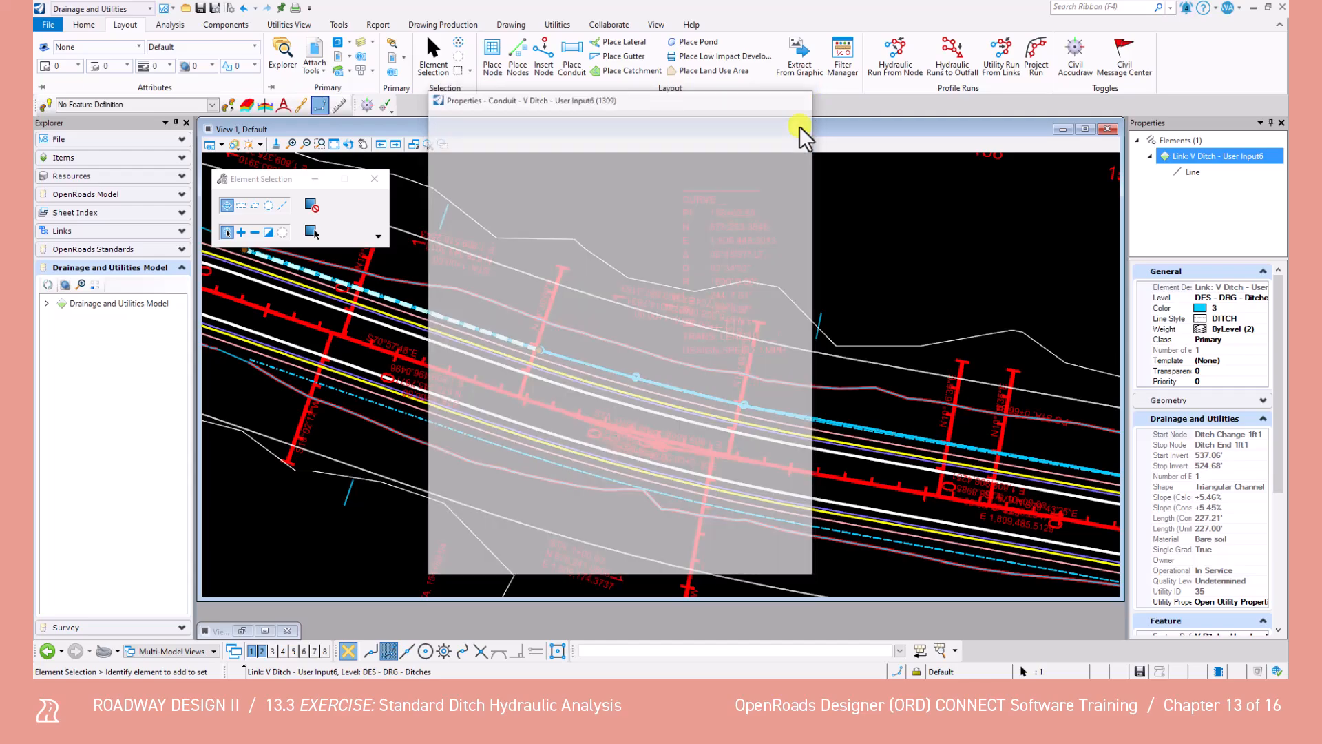
Step: Start Place Catchment with the Pick Points method and turn off the display of the ROAD-II-SD-Corridor.dgn reference
{"action": "scroll", "coordinate": [827, 249], "scroll_direction": "down", "scroll_amount": 2}
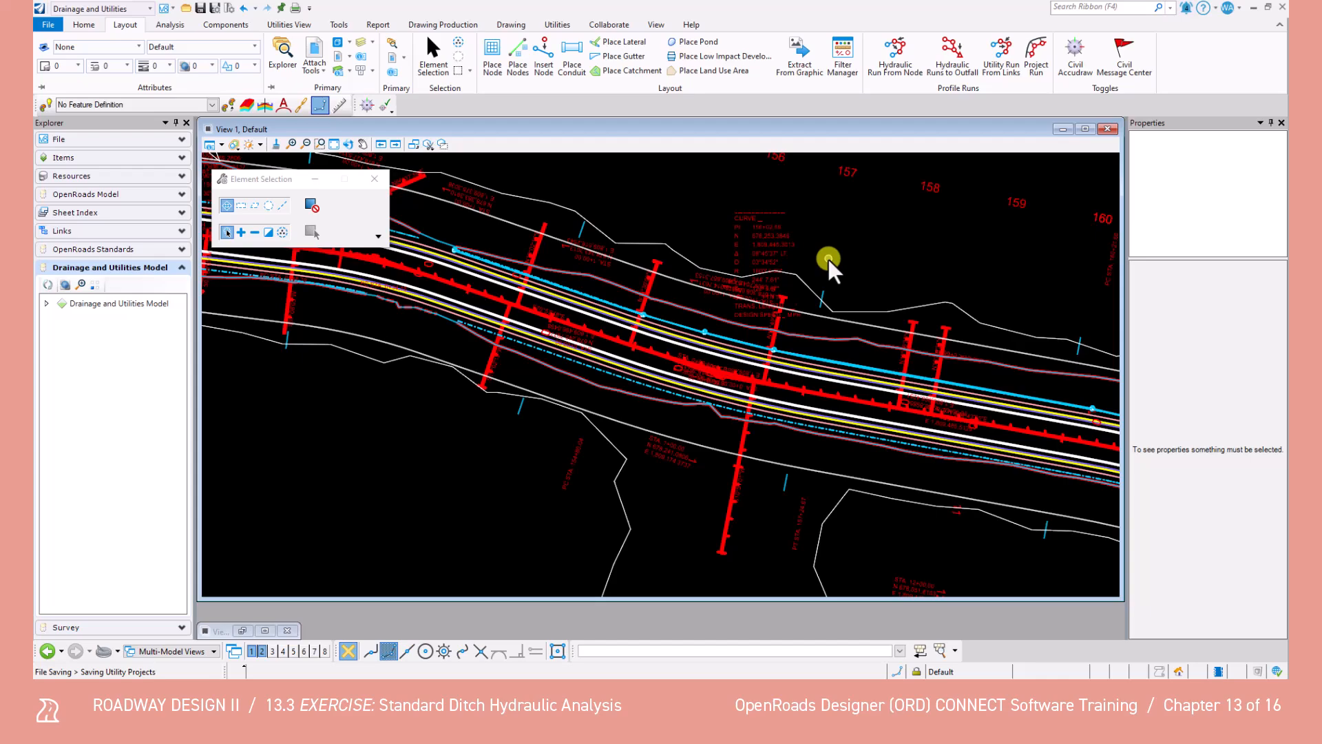
{"action": "left_click", "coordinate": [621, 70]}
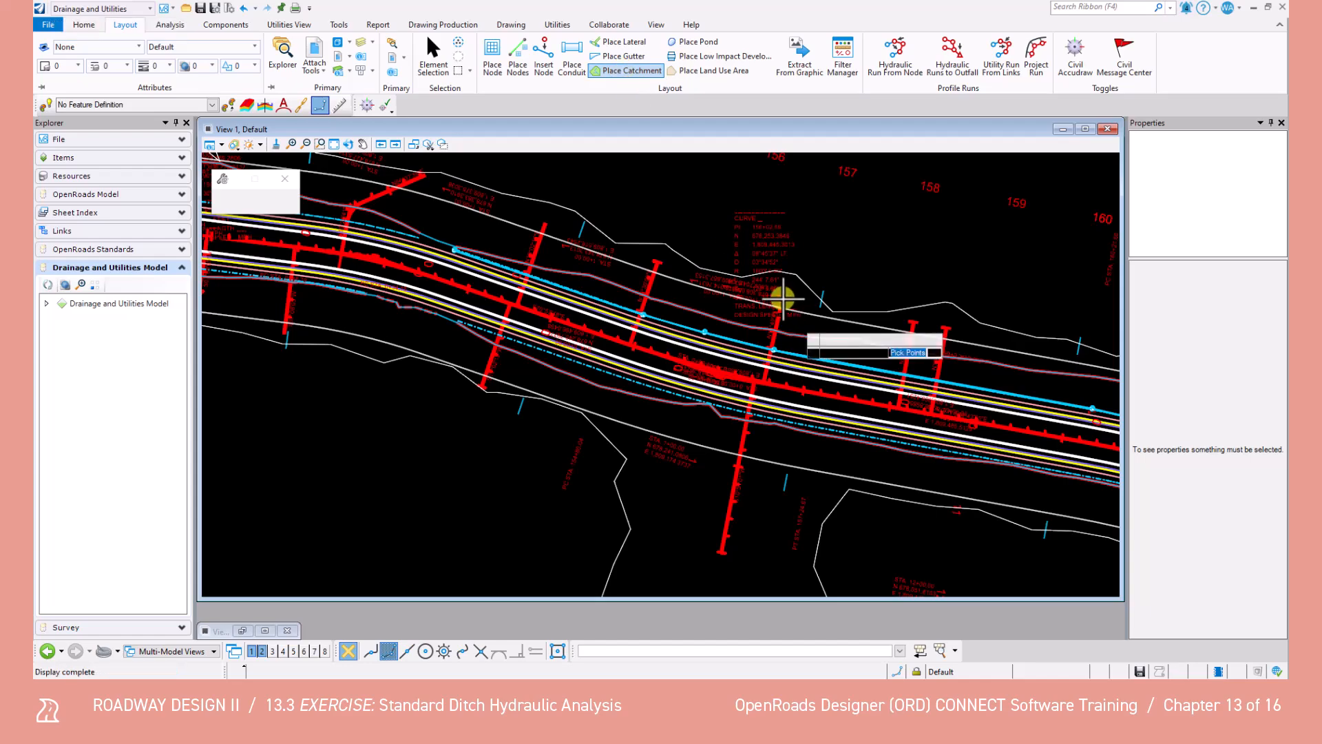
{"action": "left_click", "coordinate": [314, 49]}
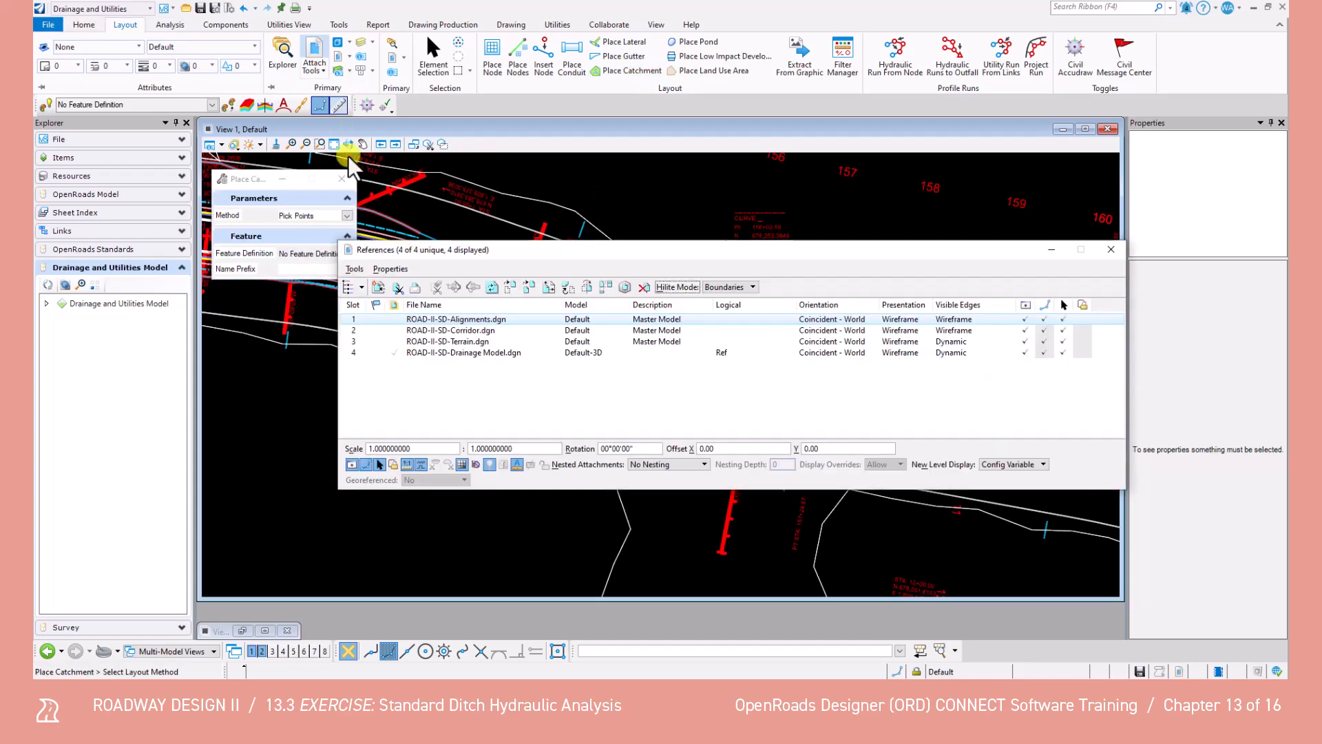
{"action": "left_click", "coordinate": [1025, 330]}
{"action": "left_click", "coordinate": [1111, 249]}
{"action": "scroll", "coordinate": [945, 415], "scroll_direction": "down", "scroll_amount": 3}
{"action": "middle_click_drag", "start_coordinate": [929, 414], "coordinate": [583, 372]}
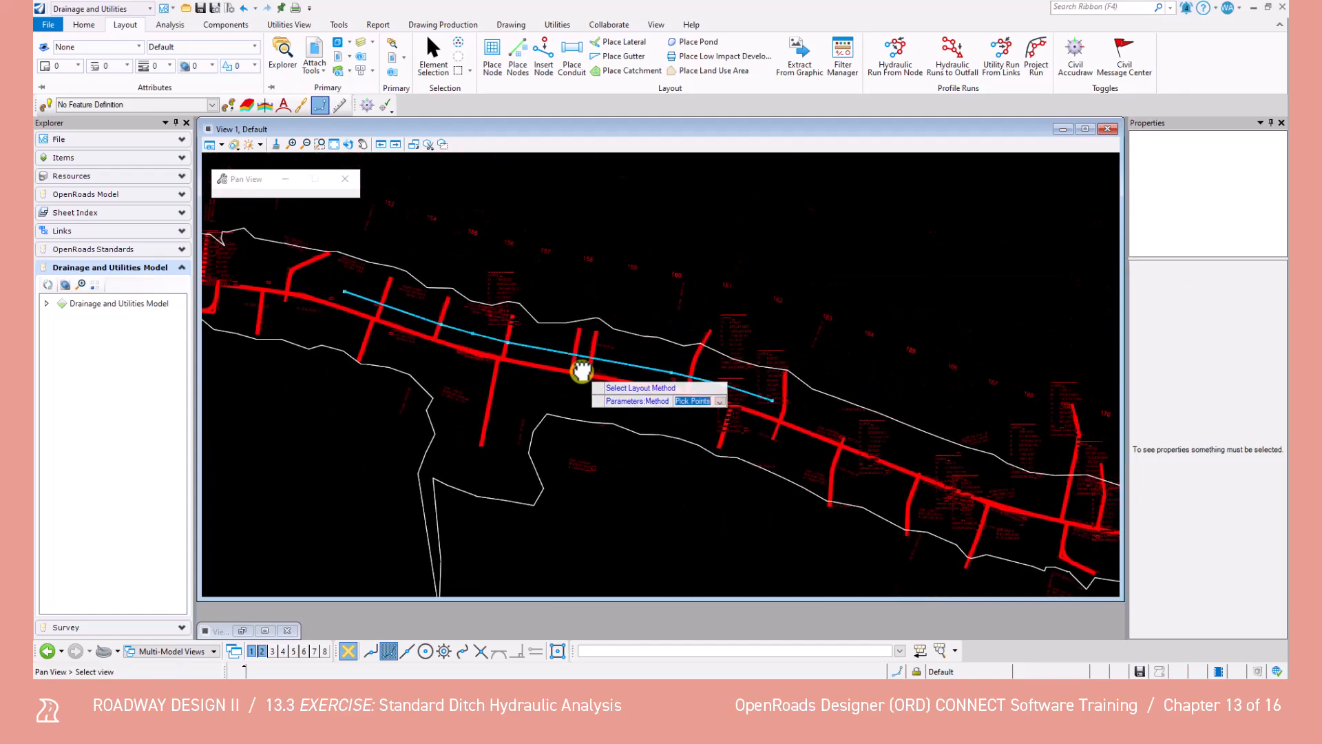
{"action": "scroll", "coordinate": [716, 423], "scroll_direction": "up", "scroll_amount": 1}
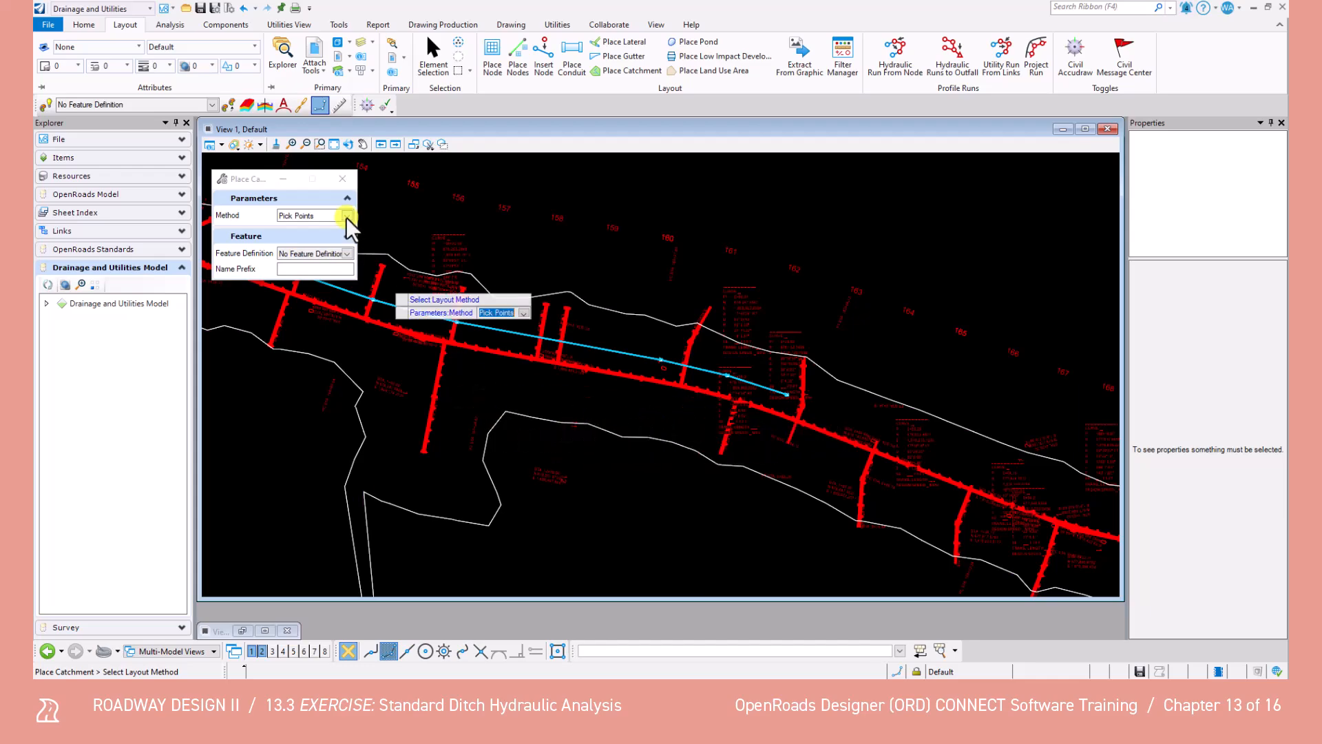
Step: Set the catchment's feature definition to the rural drainage area type Bare Earth - Steep
{"action": "left_click", "coordinate": [346, 254]}
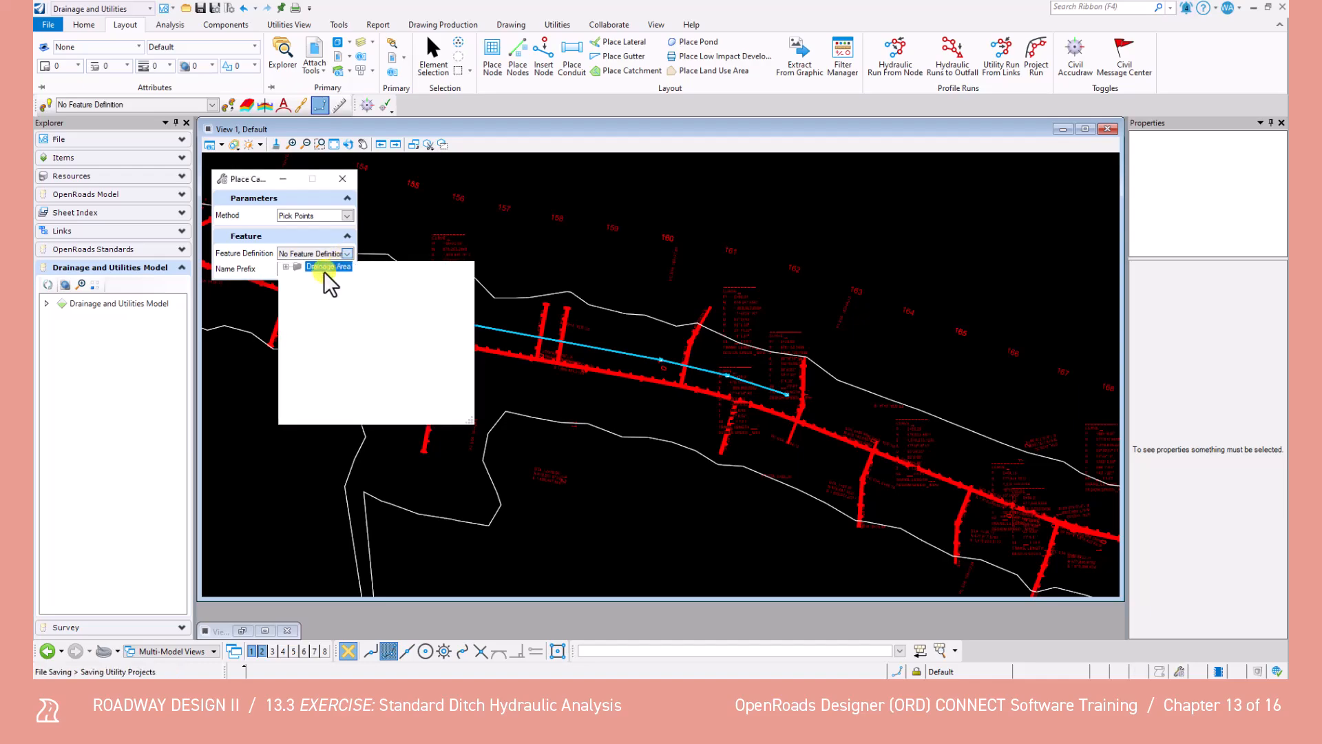
{"action": "left_click", "coordinate": [286, 266]}
{"action": "left_click", "coordinate": [299, 276]}
{"action": "left_click", "coordinate": [310, 287]}
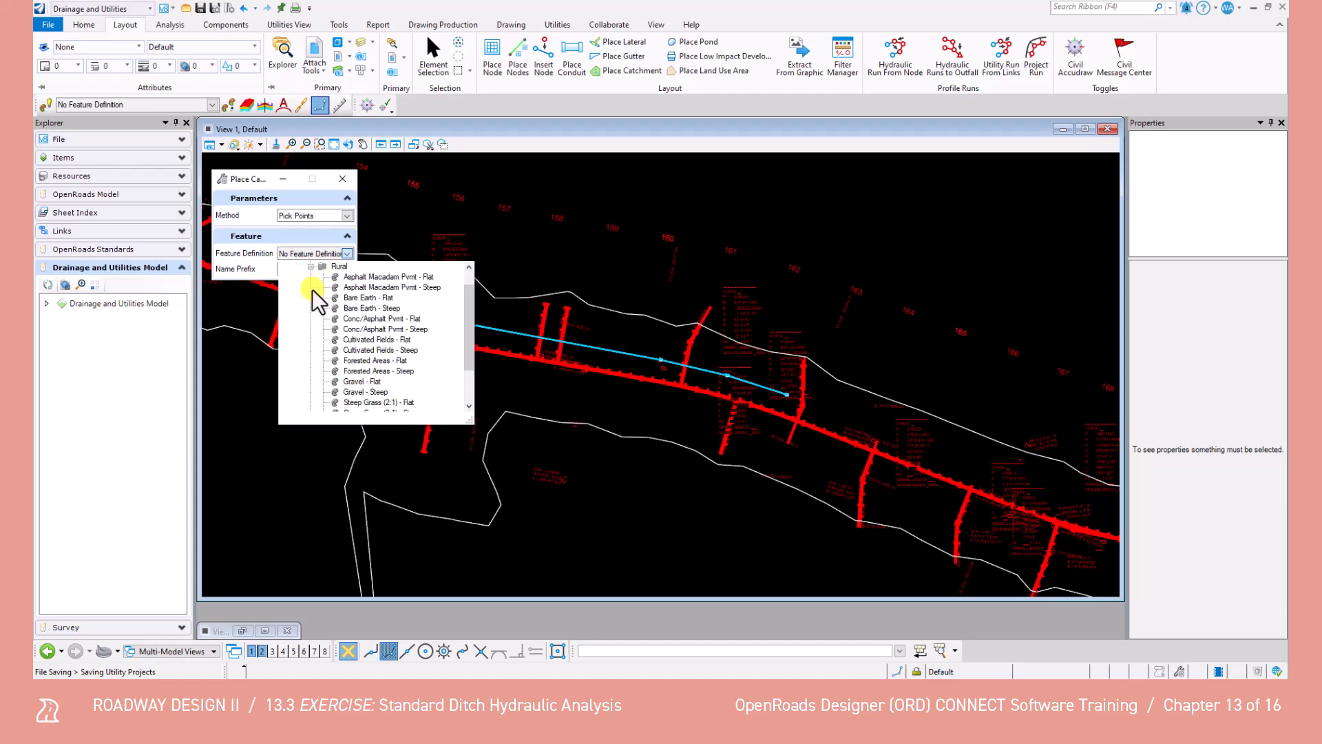
{"action": "left_click", "coordinate": [366, 311]}
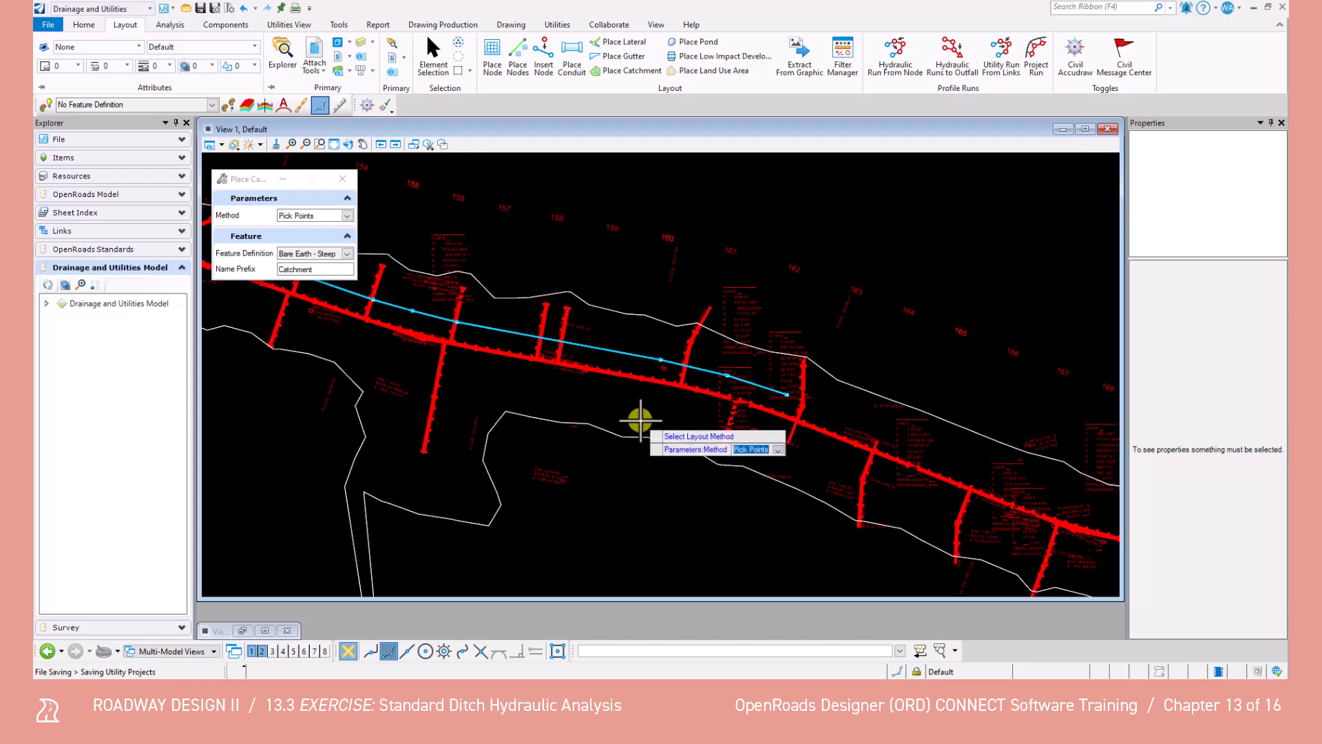
Step: Draw a four-sided catchment polygon of about 2,730 sq ft north of the ditch, between station labels 162 and 163
{"action": "left_click", "coordinate": [731, 221]}
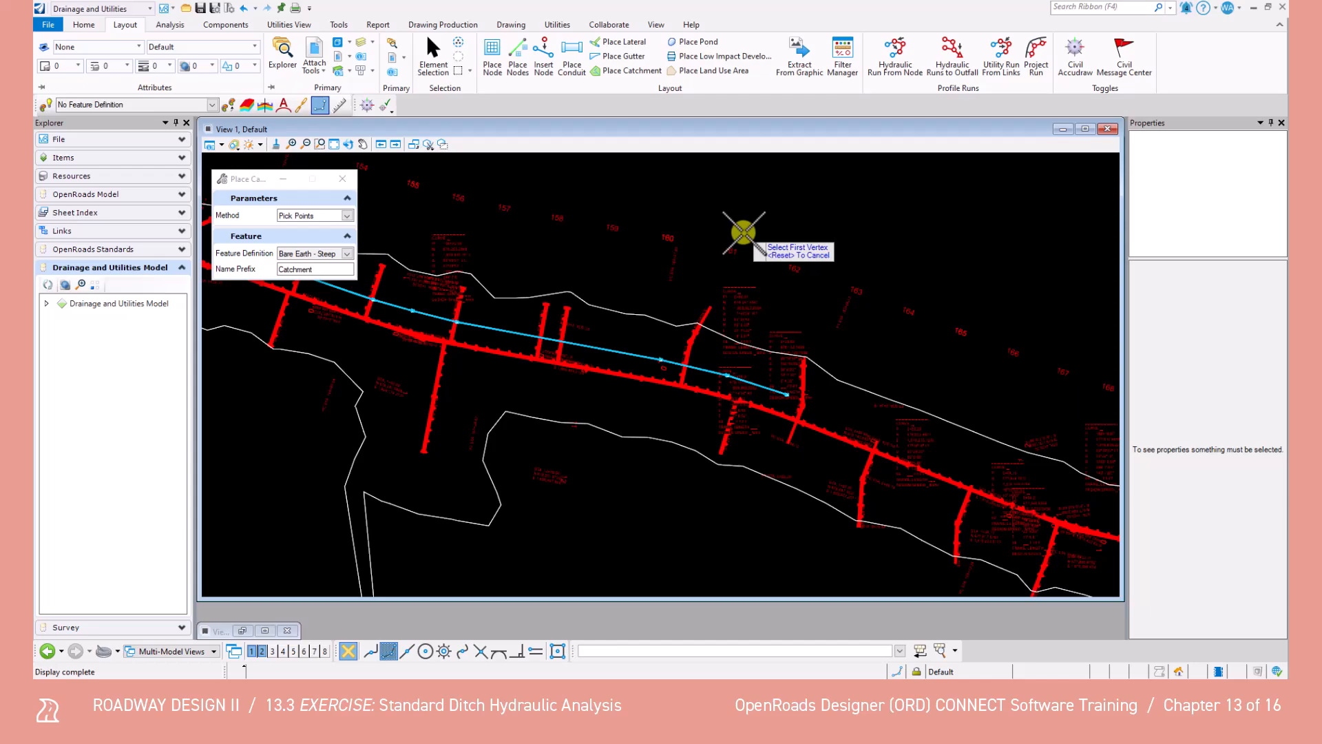
{"action": "scroll", "coordinate": [770, 275], "scroll_direction": "up", "scroll_amount": 4}
{"action": "left_click", "coordinate": [854, 307]}
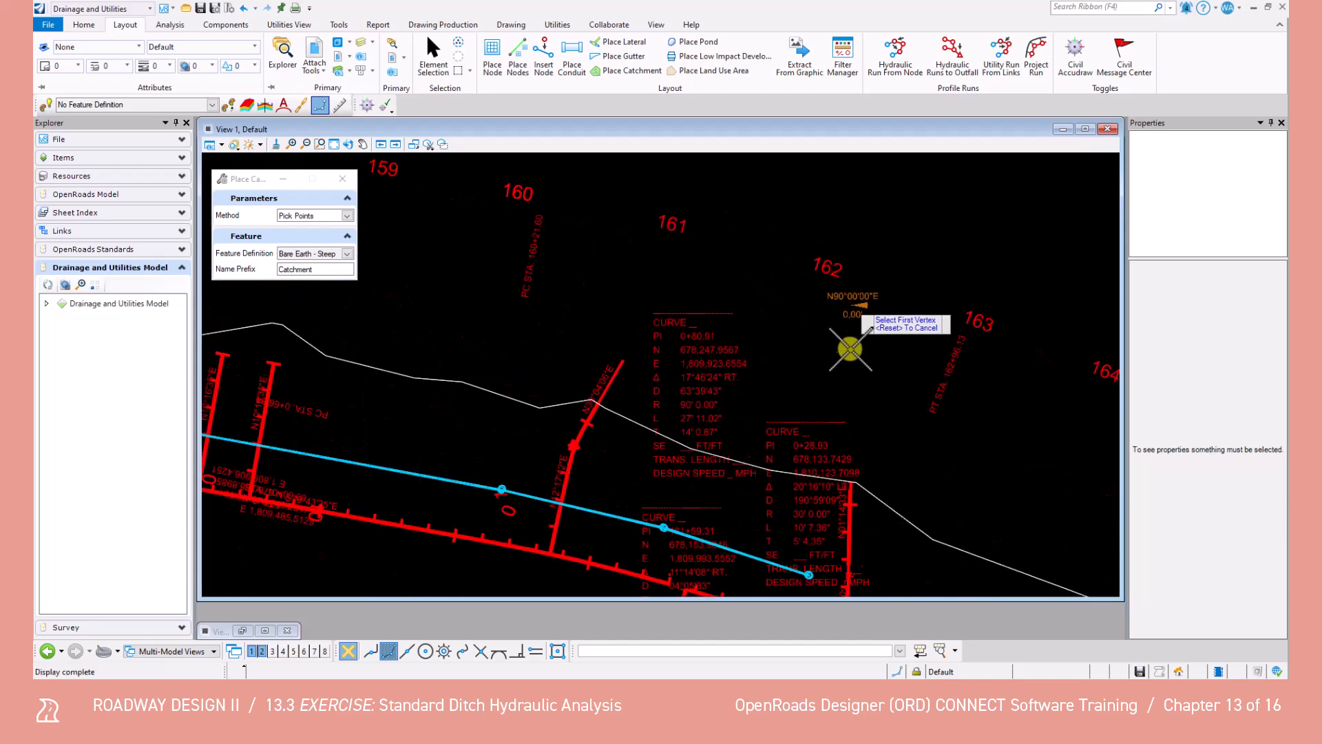
{"action": "left_click", "coordinate": [927, 374]}
{"action": "left_click", "coordinate": [940, 332]}
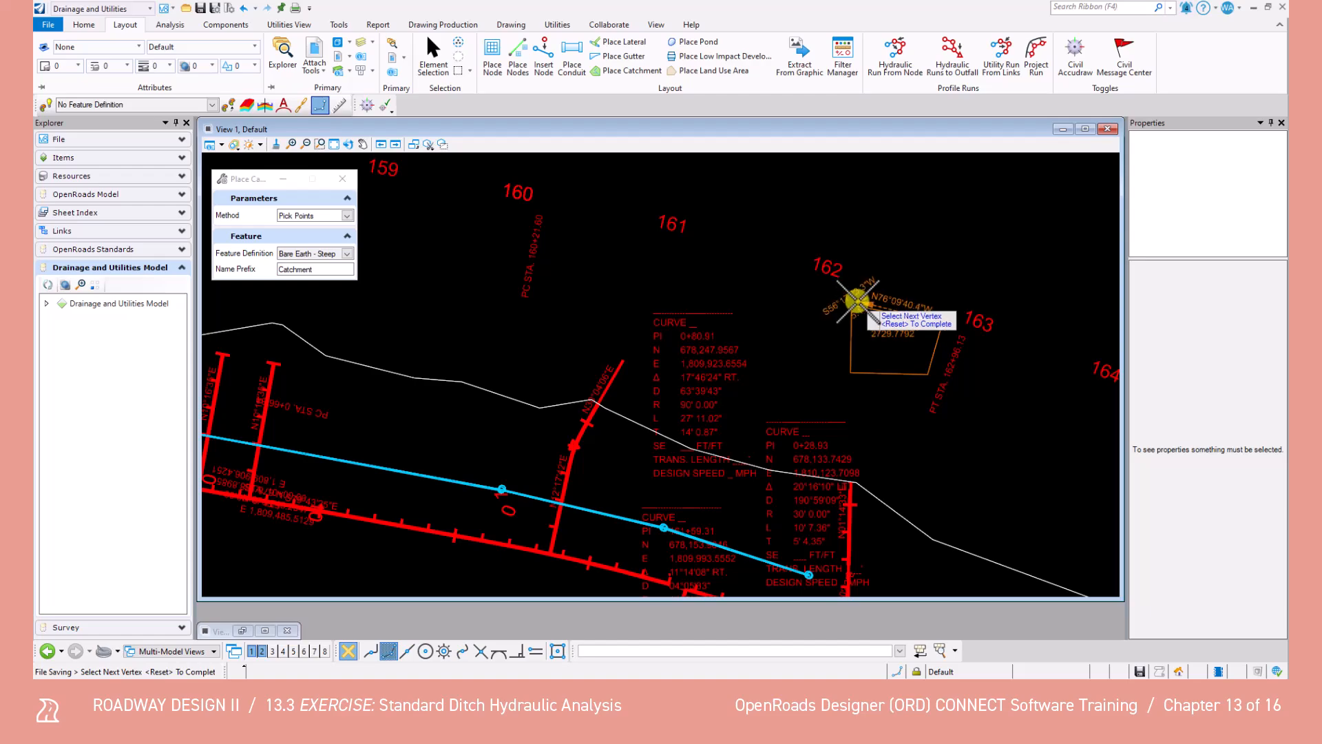
{"action": "left_click", "coordinate": [852, 304]}
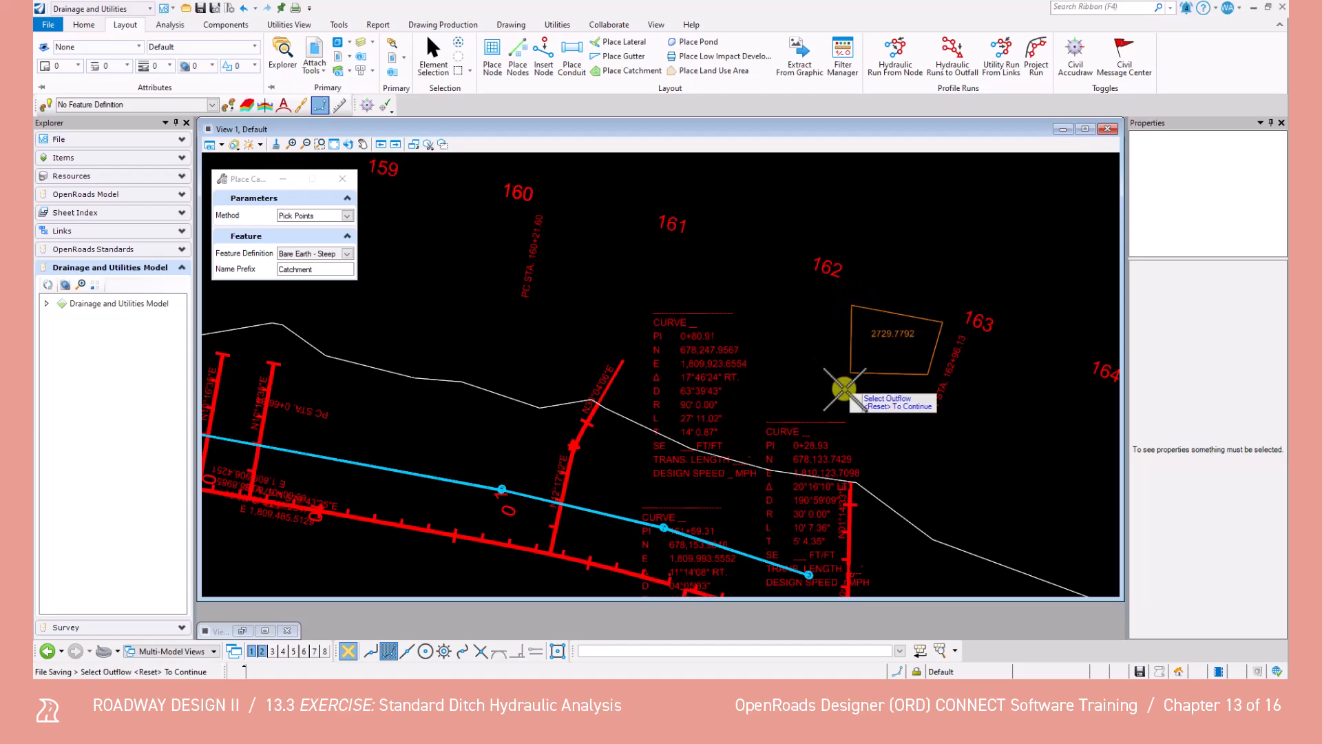
Step: Assign the ditch's easternmost node as the catchment outflow and pick the terrain boundary as the reference surface
{"action": "scroll", "coordinate": [820, 359], "scroll_direction": "down", "scroll_amount": 2}
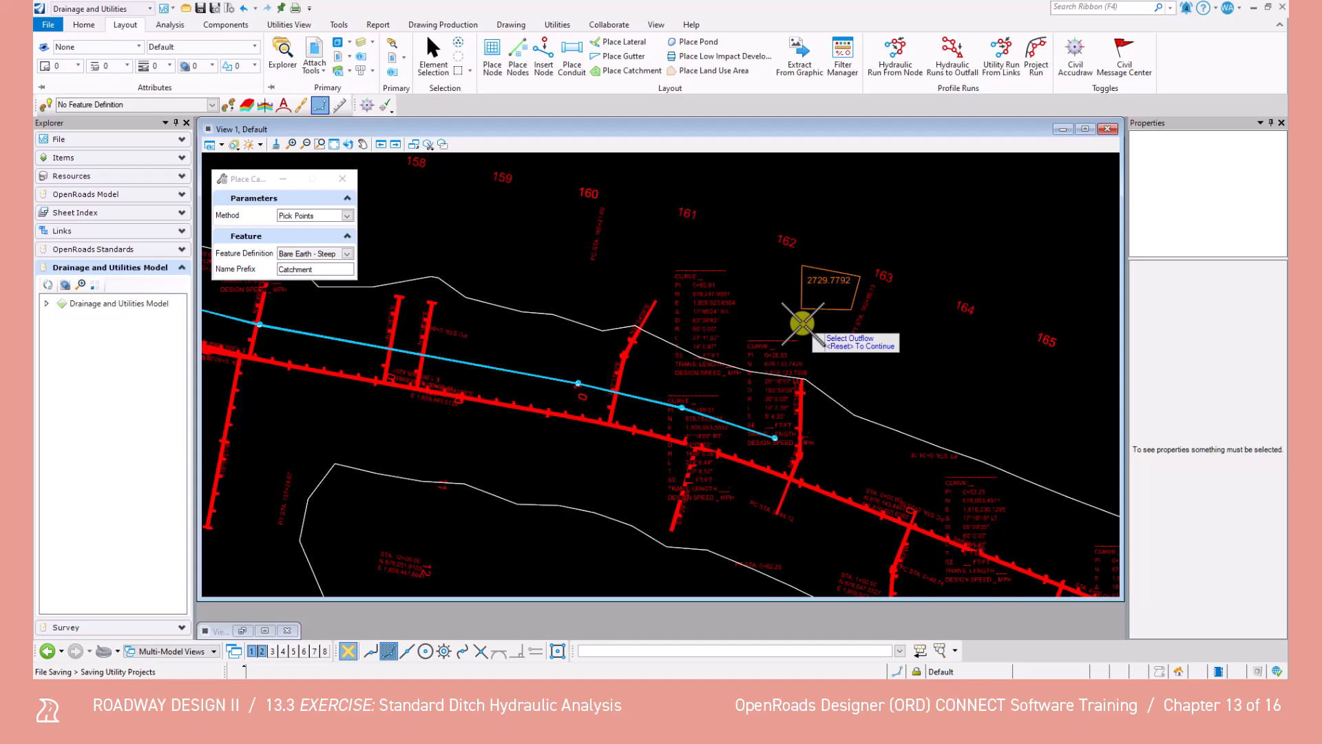
{"action": "scroll", "coordinate": [774, 438], "scroll_direction": "up", "scroll_amount": 5}
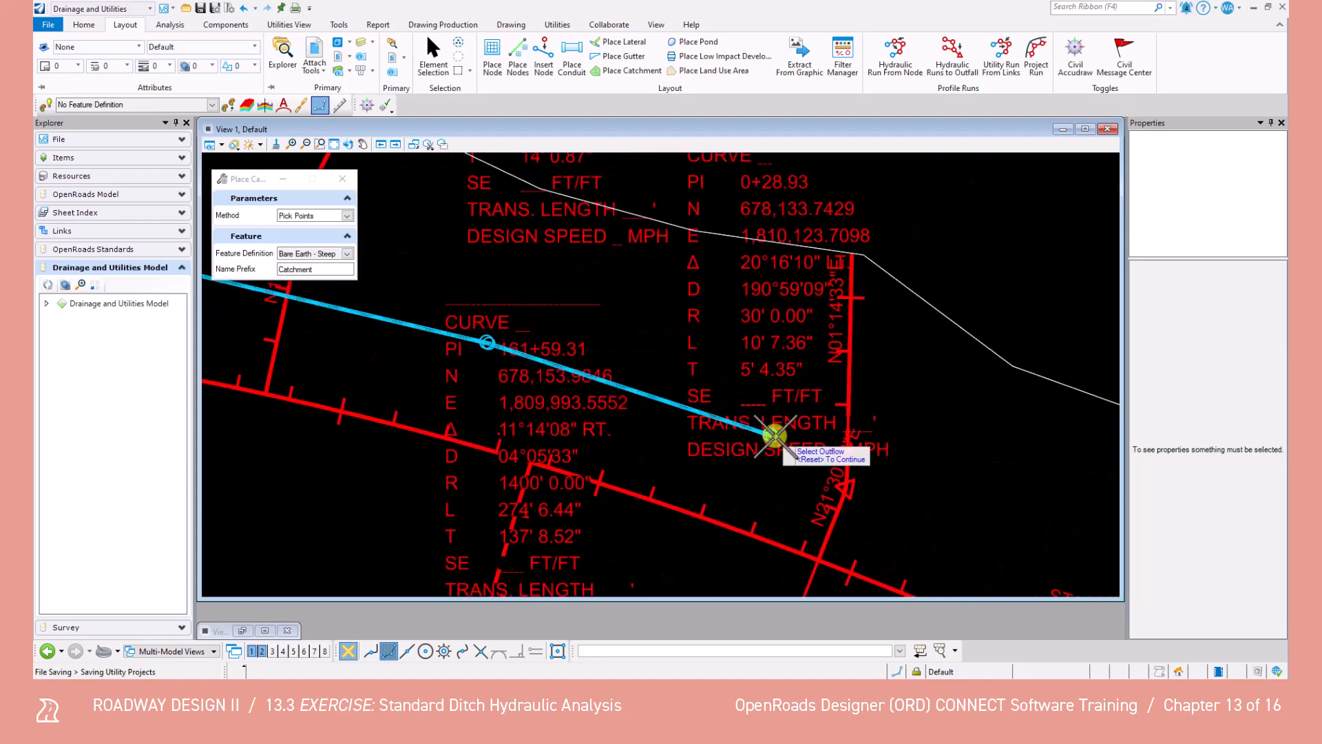
{"action": "left_click", "coordinate": [774, 436]}
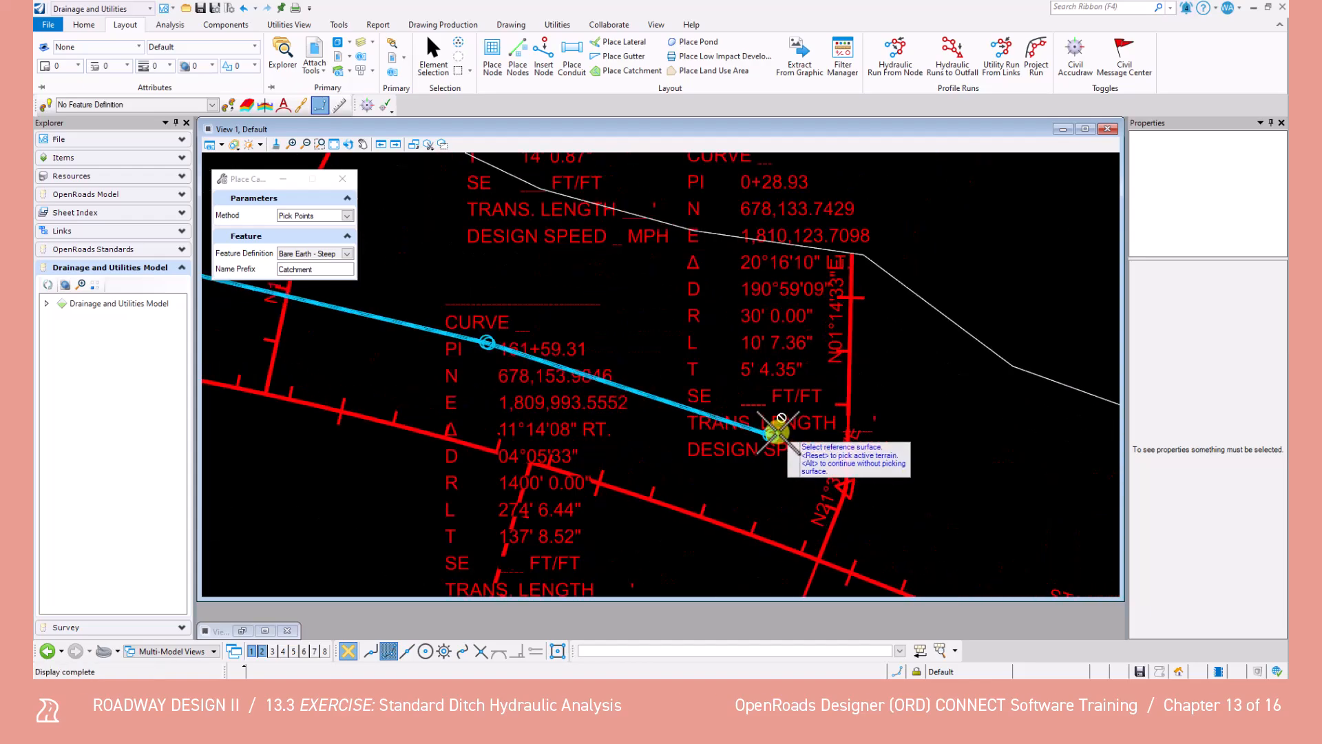
{"action": "left_click", "coordinate": [961, 328]}
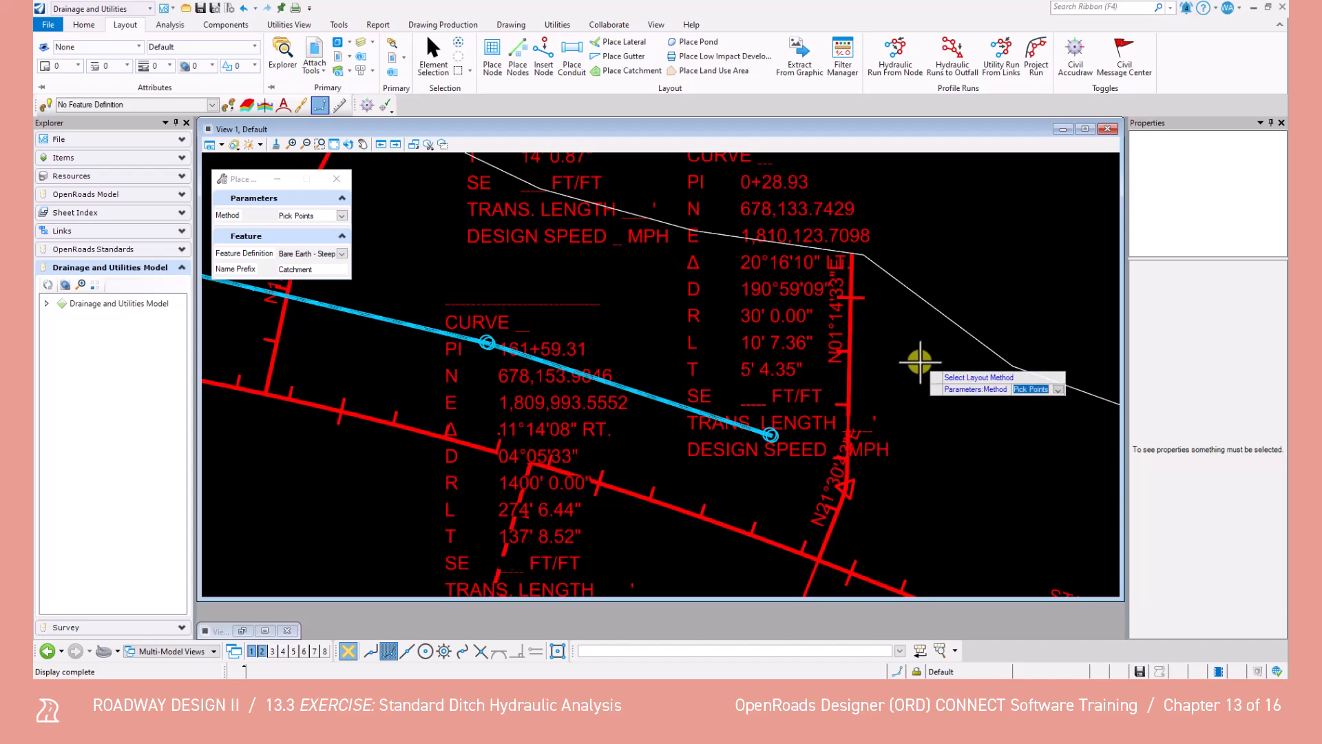
Step: End catchment placement and open the utility properties of the new catchment polygon near station label 163
{"action": "scroll", "coordinate": [916, 379], "scroll_direction": "down", "scroll_amount": 3}
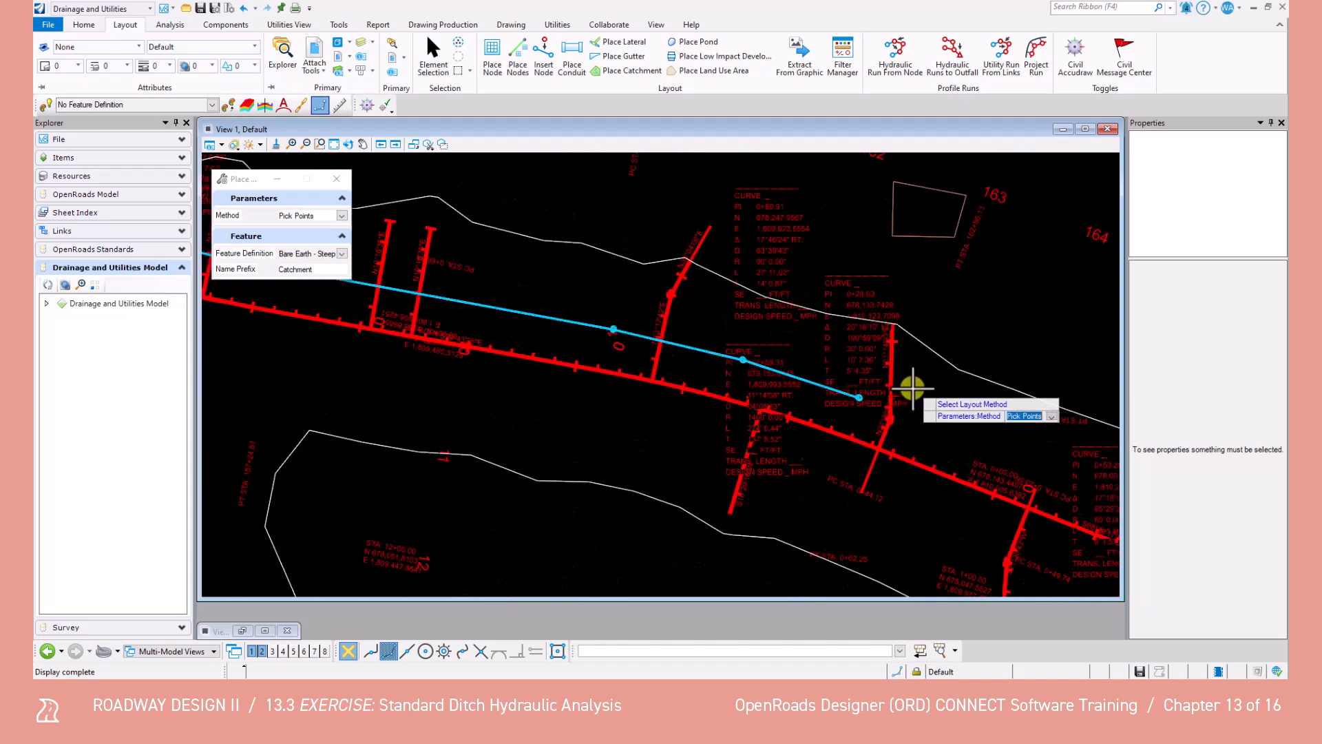
{"action": "left_click", "coordinate": [434, 55]}
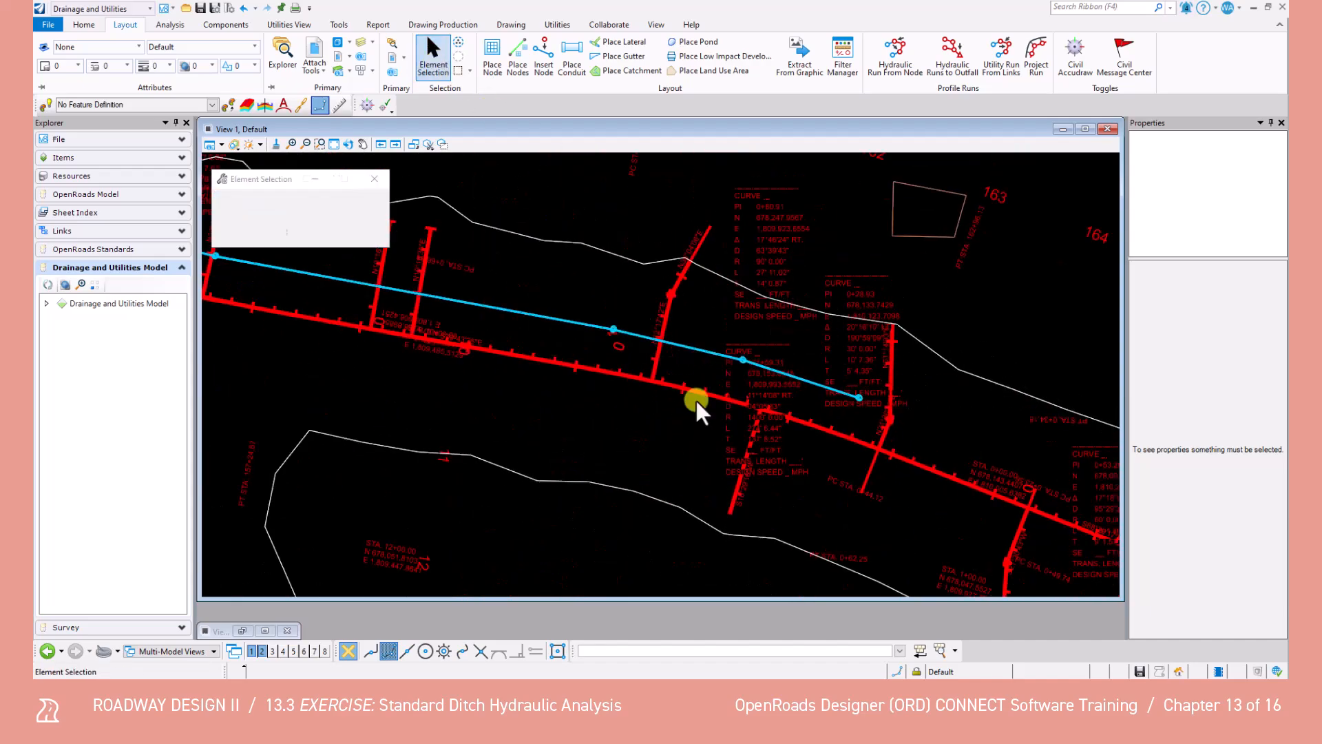
{"action": "left_click", "coordinate": [712, 518]}
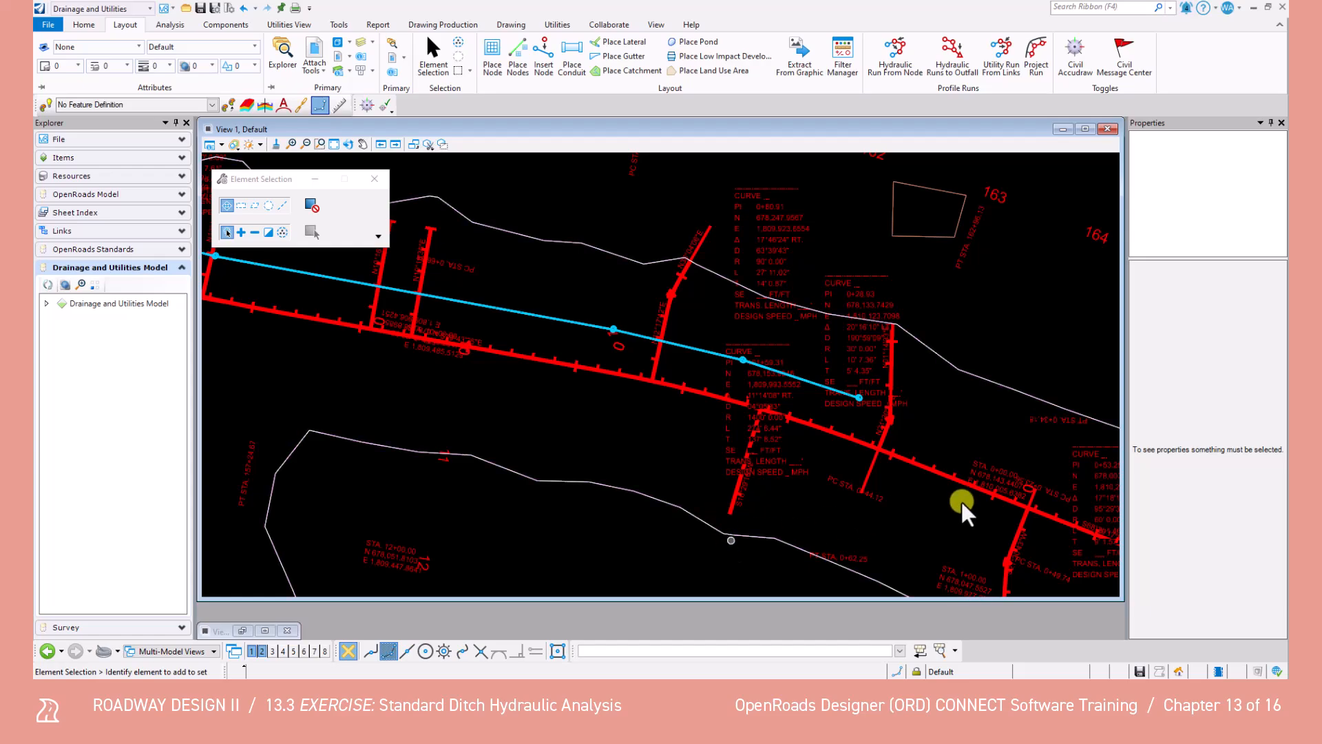
{"action": "left_click", "coordinate": [915, 235]}
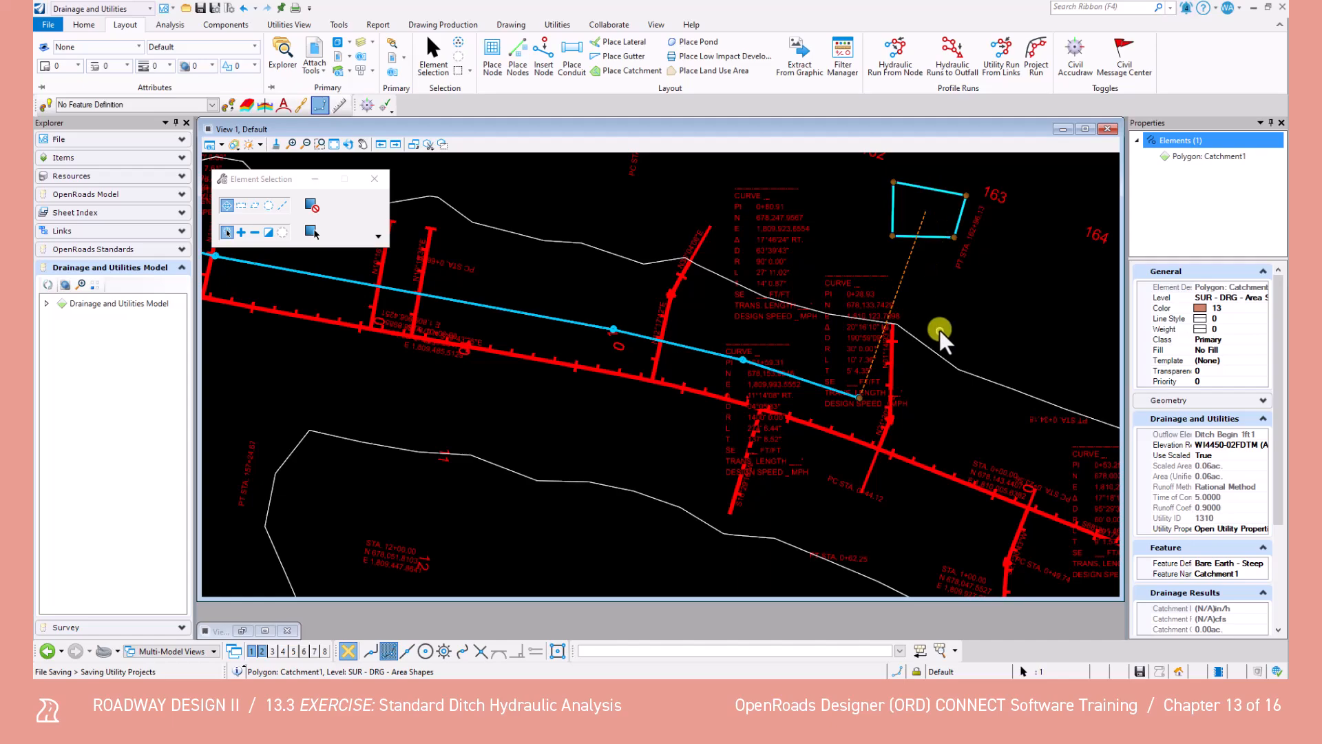
{"action": "left_click", "coordinate": [940, 325]}
{"action": "left_click", "coordinate": [926, 233]}
{"action": "right_click", "coordinate": [1197, 156]}
{"action": "left_click", "coordinate": [1222, 179]}
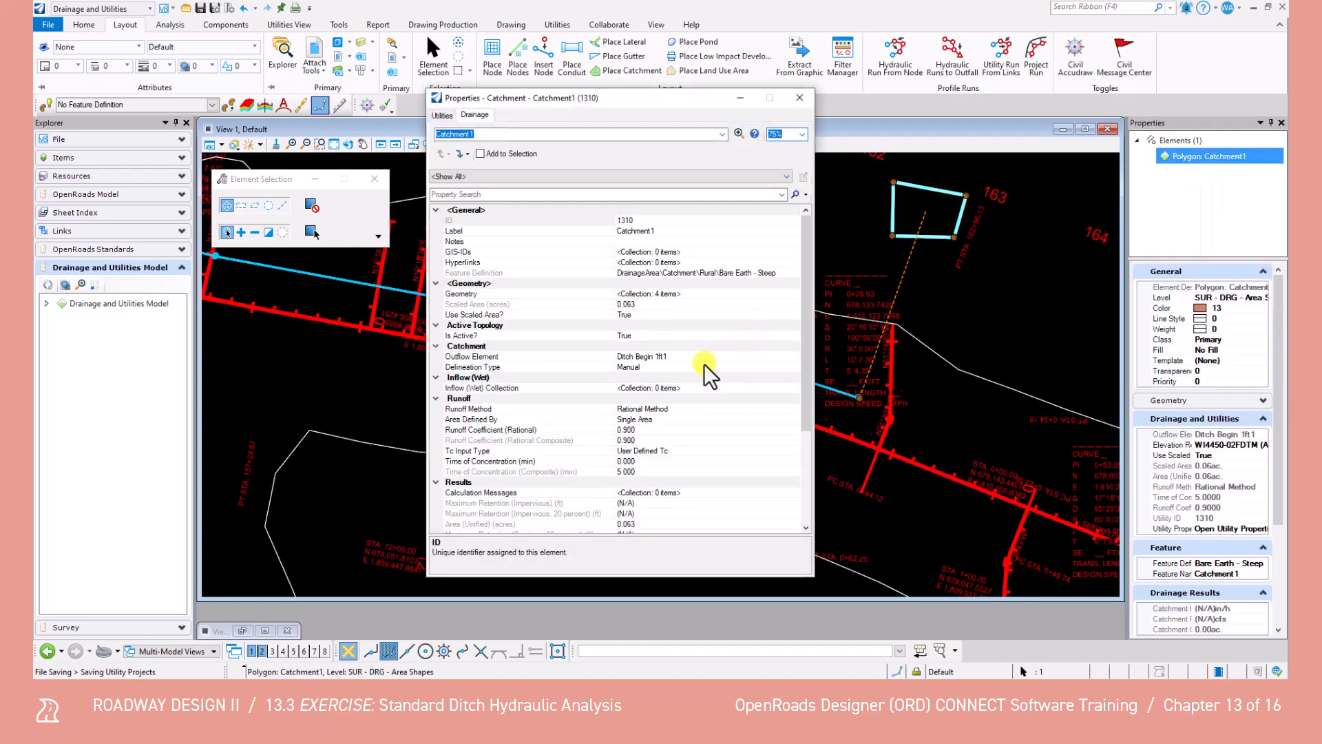
Step: Turn off scaled area use for the catchment and set its user-defined area to 15.26 acres
{"action": "scroll", "coordinate": [562, 435], "scroll_direction": "down", "scroll_amount": 6}
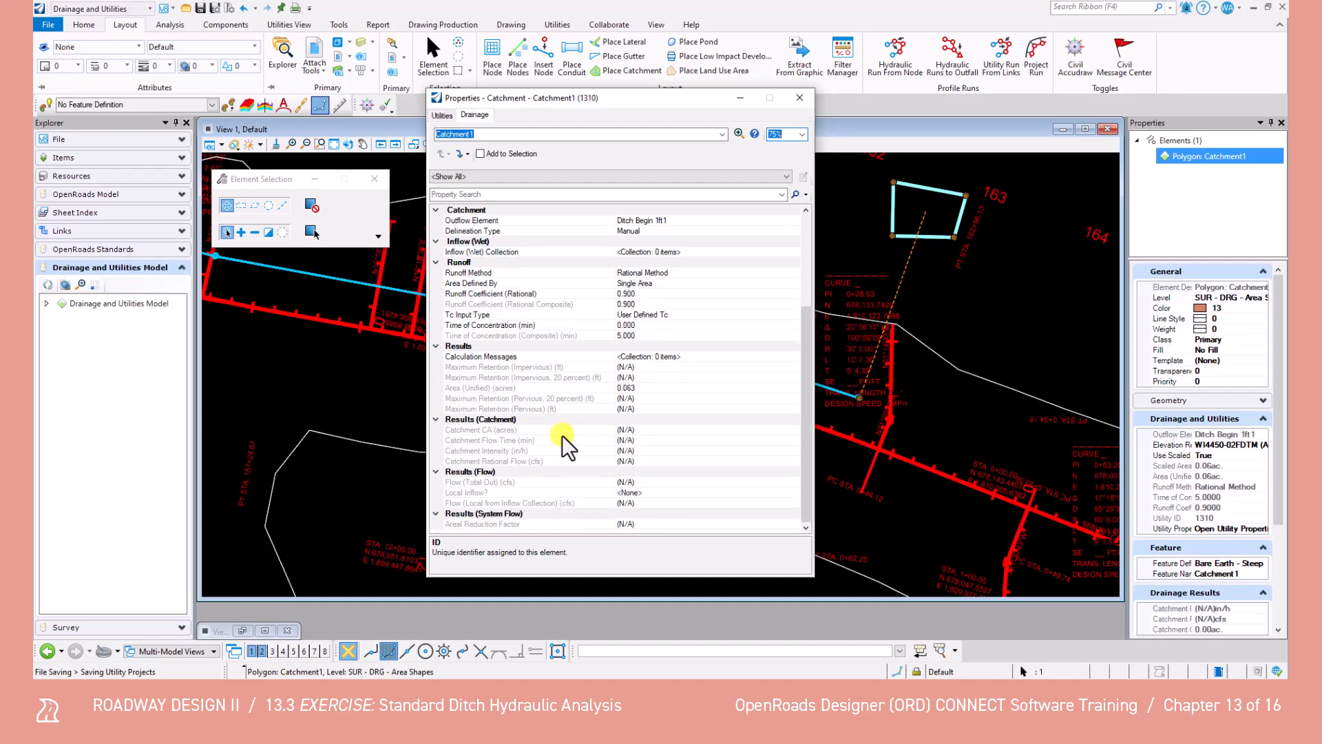
{"action": "scroll", "coordinate": [562, 436], "scroll_direction": "up", "scroll_amount": 6}
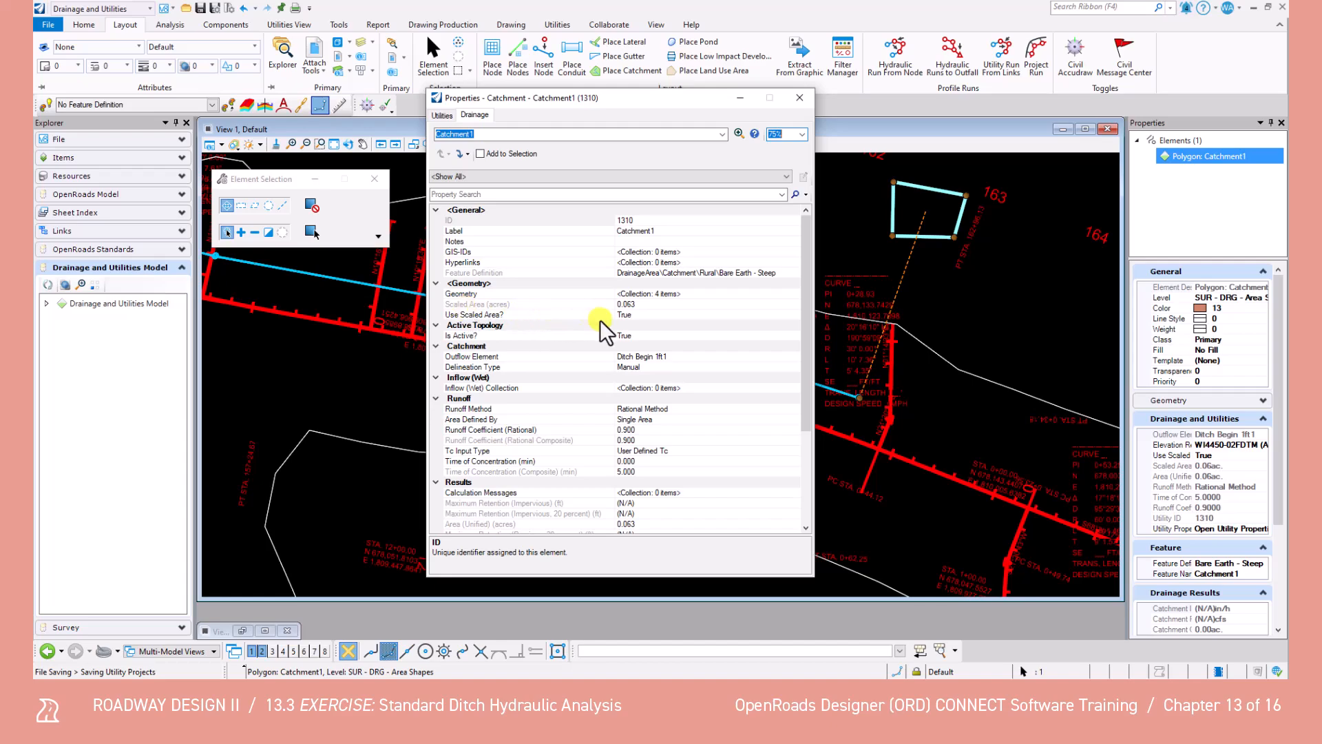
{"action": "left_click", "coordinate": [631, 313]}
{"action": "left_click", "coordinate": [795, 315]}
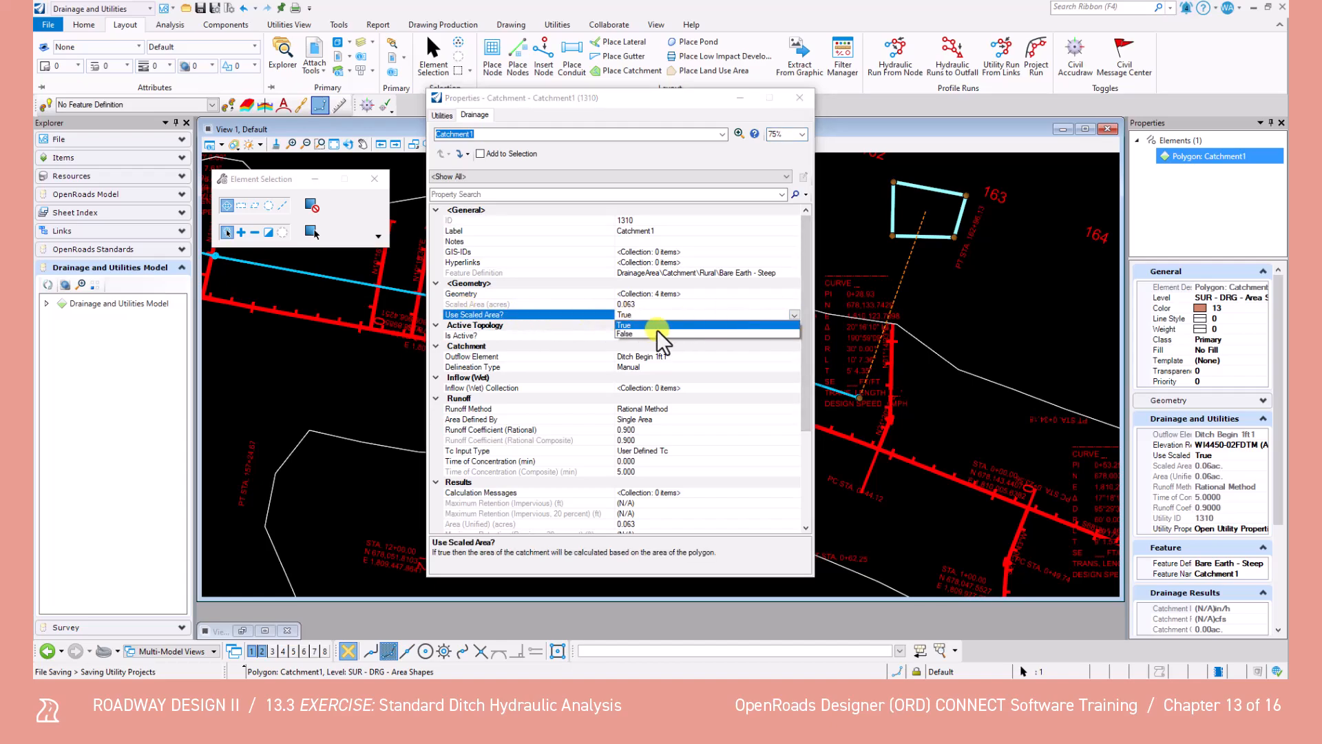
{"action": "left_click", "coordinate": [648, 334]}
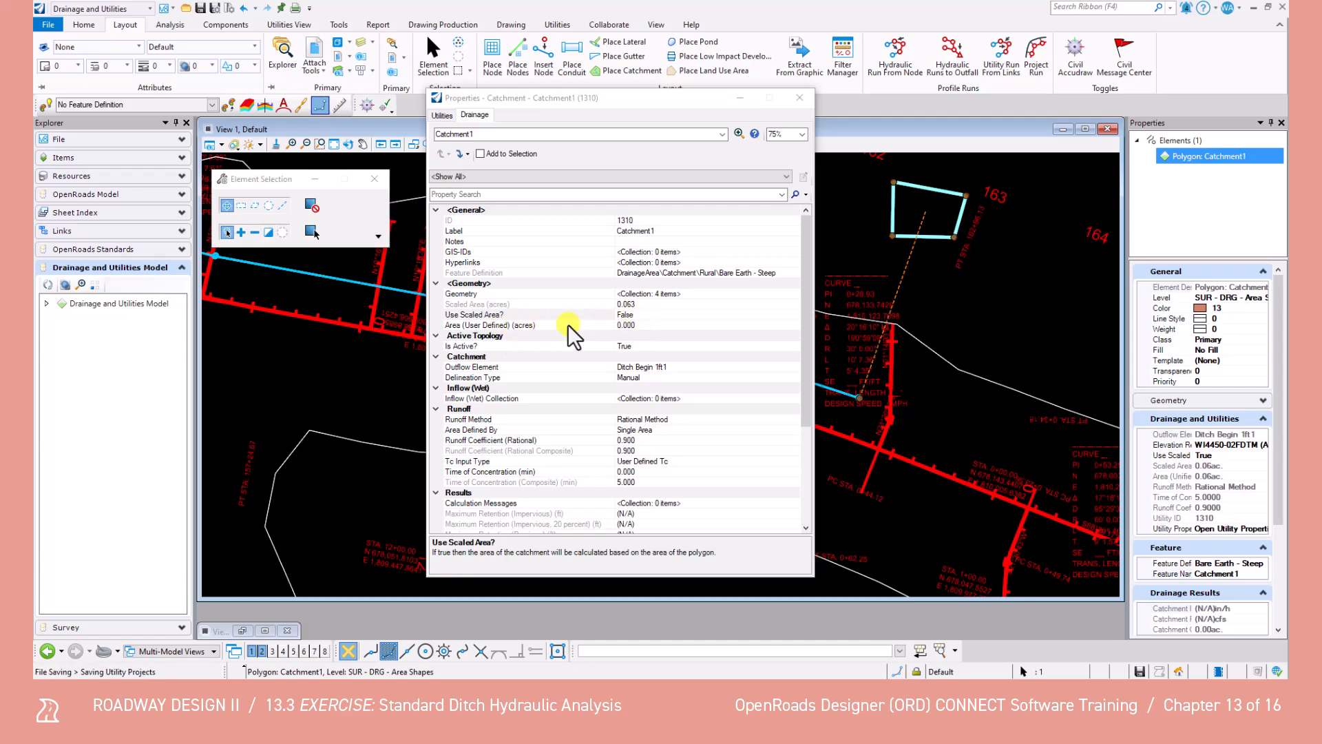
{"action": "left_click", "coordinate": [629, 325]}
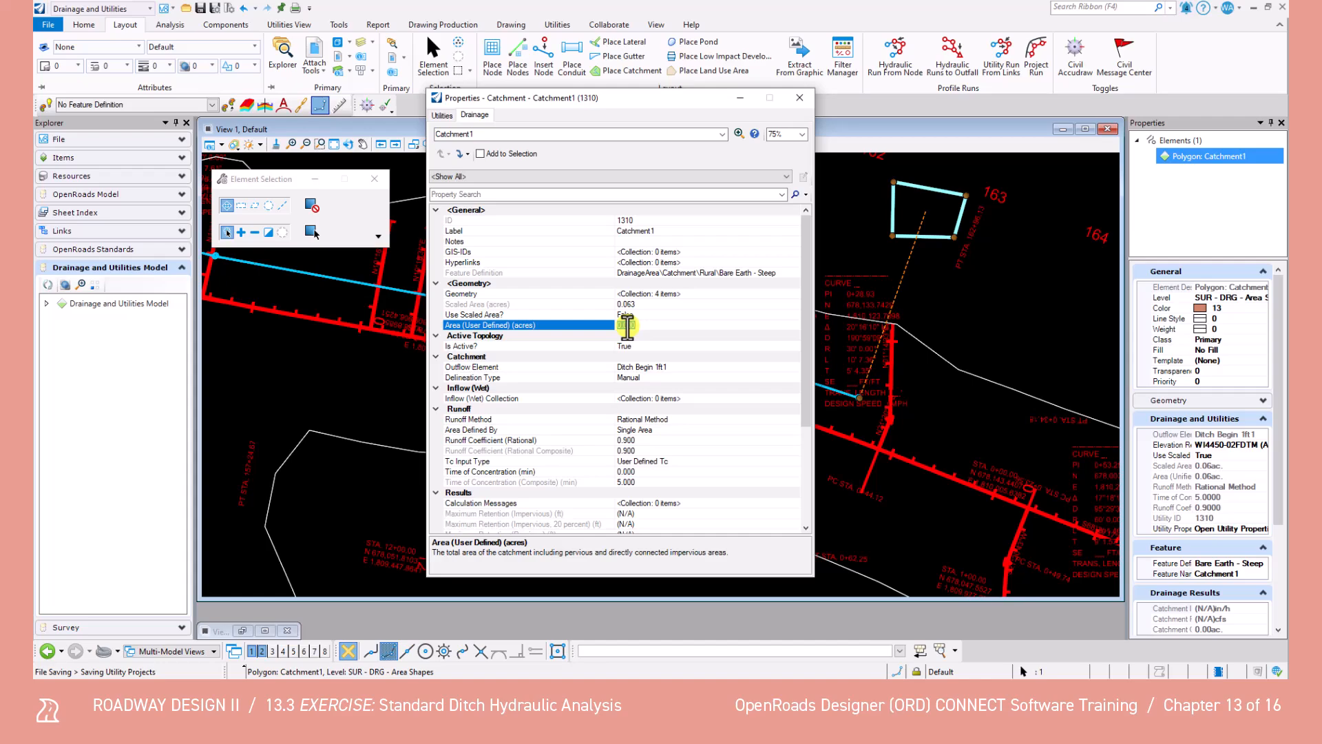
{"action": "type", "text": "15.26"}
{"action": "key", "text": "Return"}
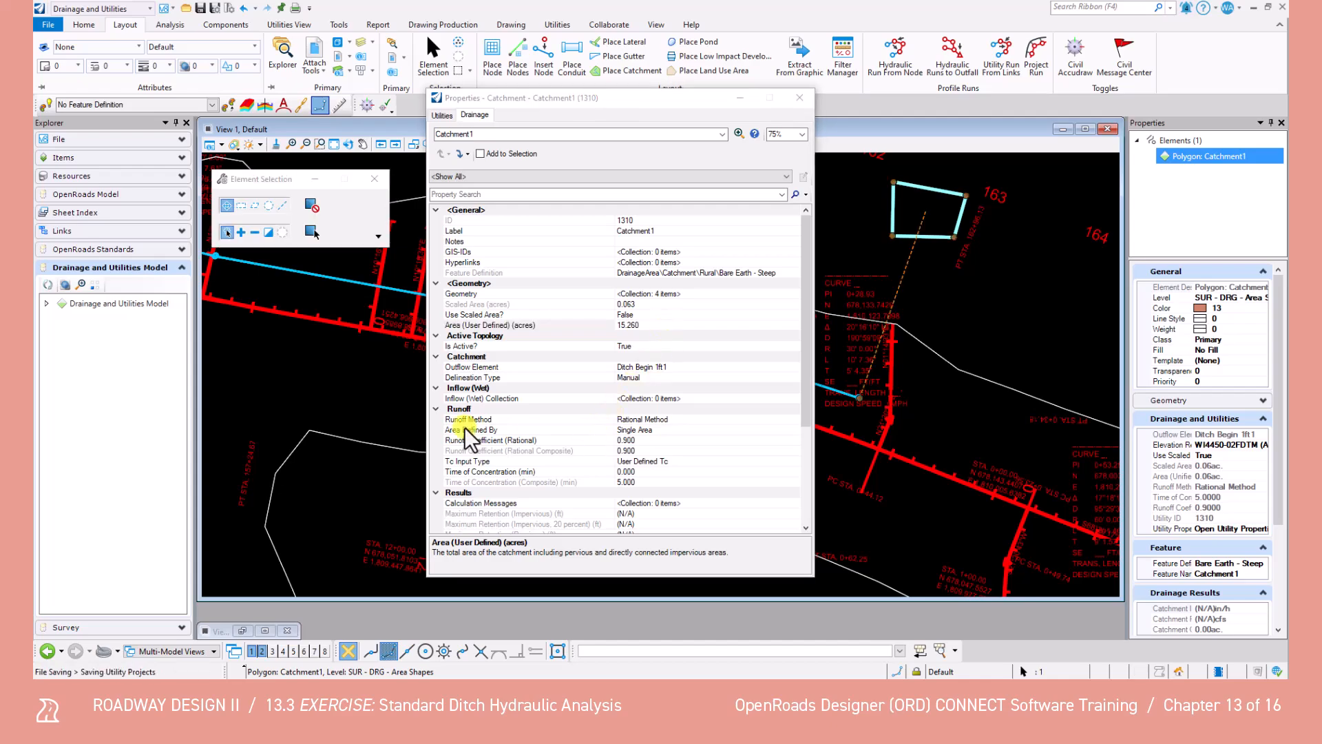
Step: Set the catchment's time of concentration to 8.53 minutes, then close its utility properties and clear the selection
{"action": "left_click", "coordinate": [643, 428]}
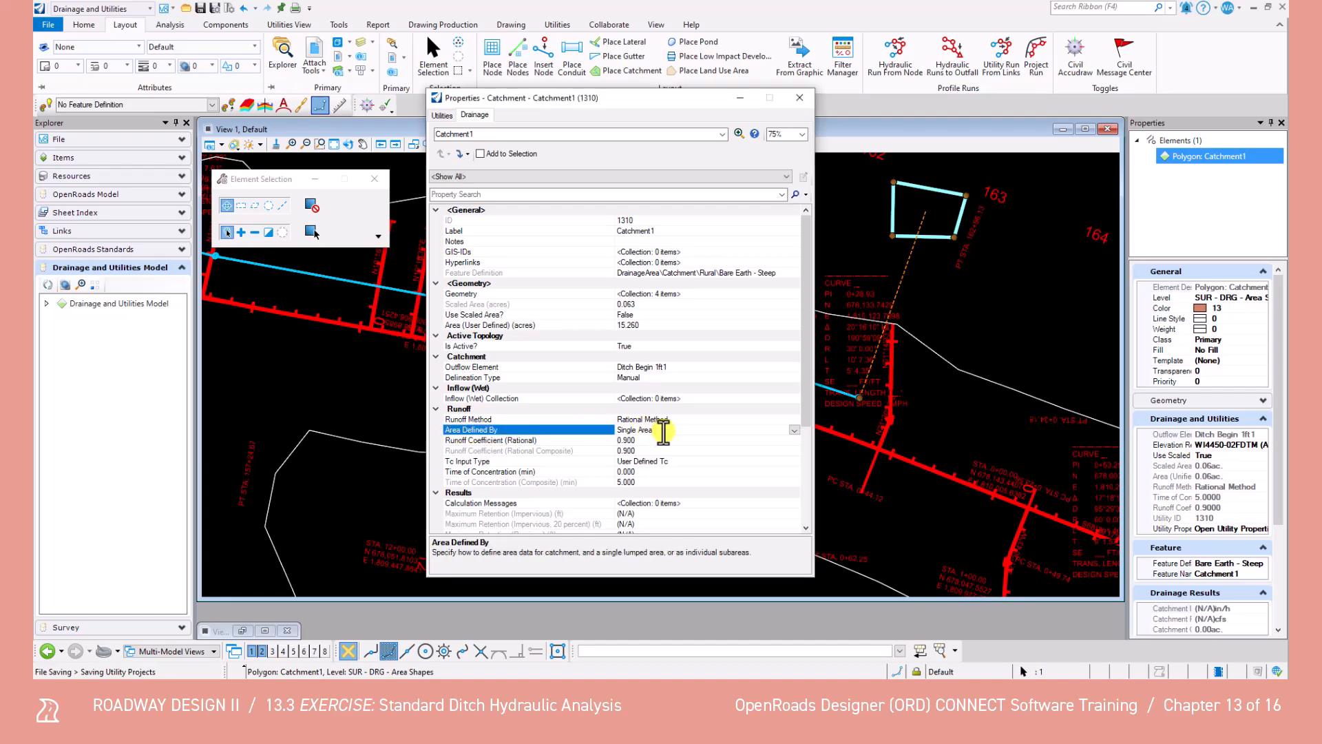
{"action": "left_click", "coordinate": [643, 472]}
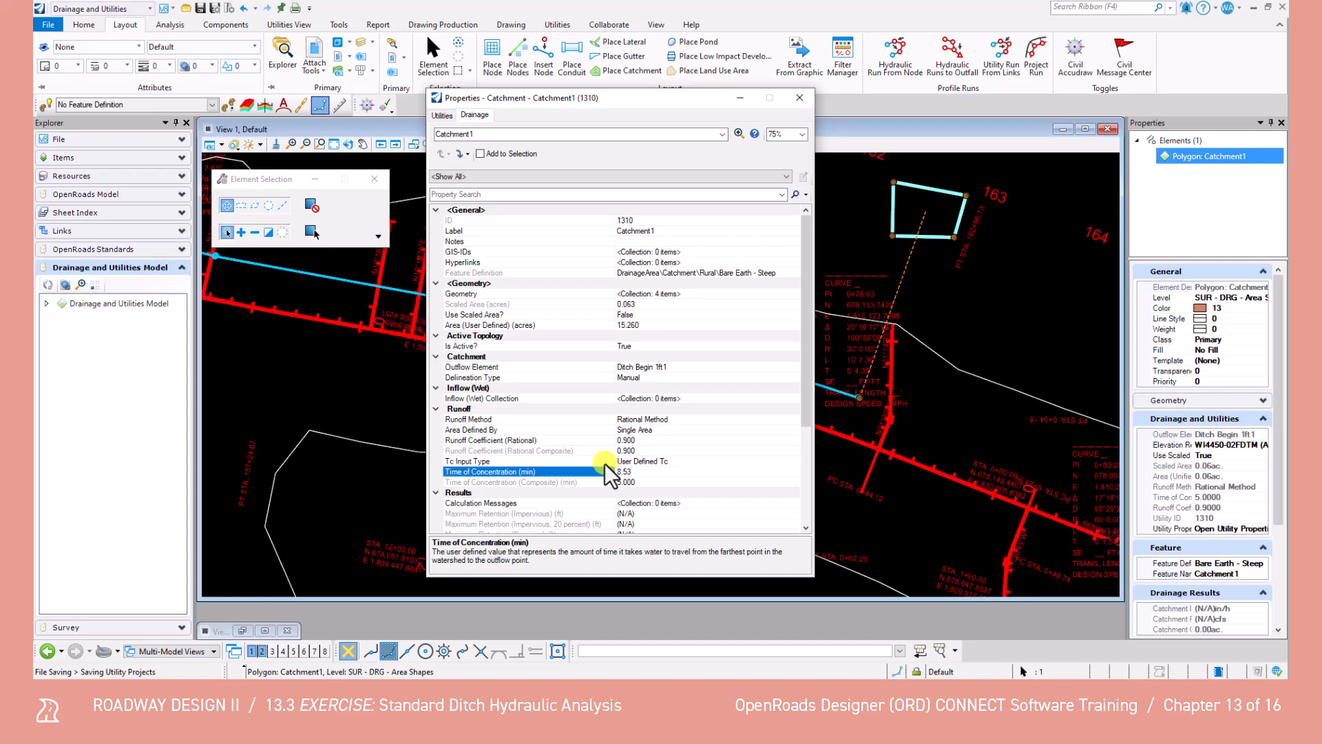
{"action": "key", "text": "Return"}
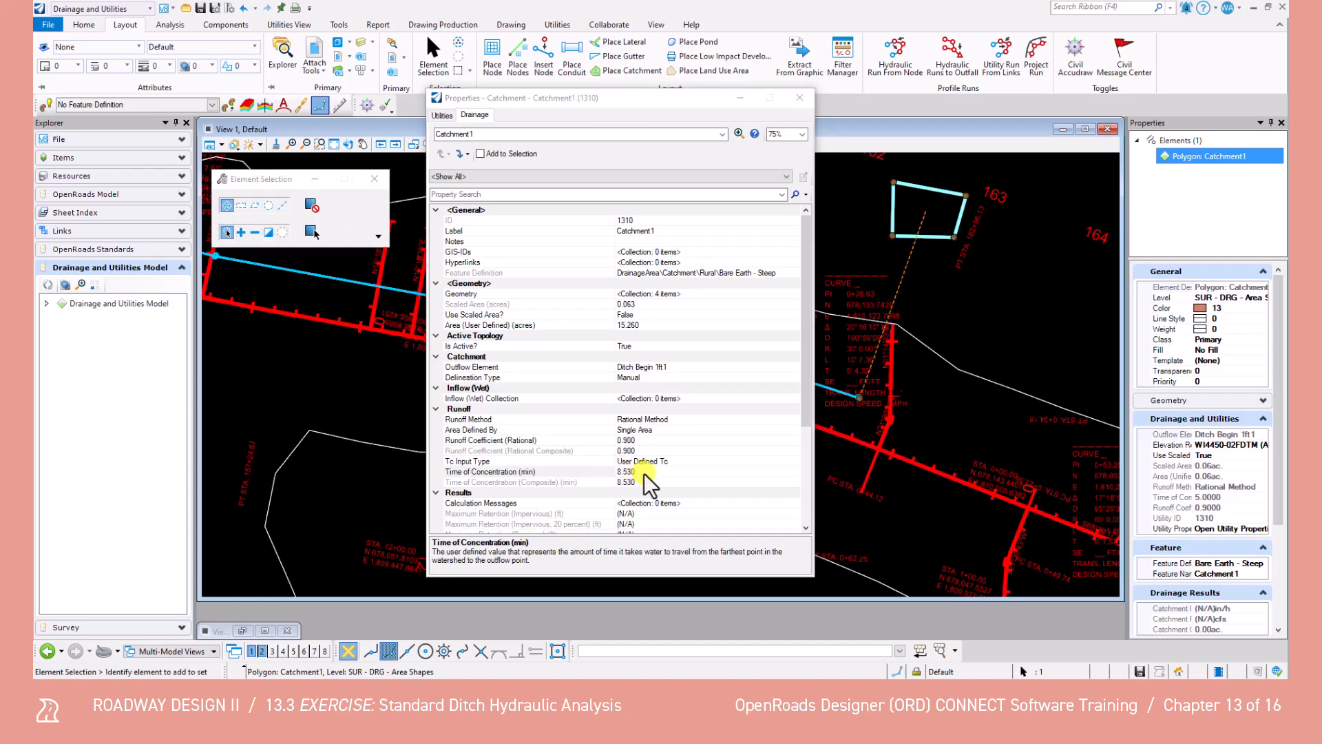
{"action": "left_click", "coordinate": [804, 101]}
{"action": "left_click", "coordinate": [829, 212]}
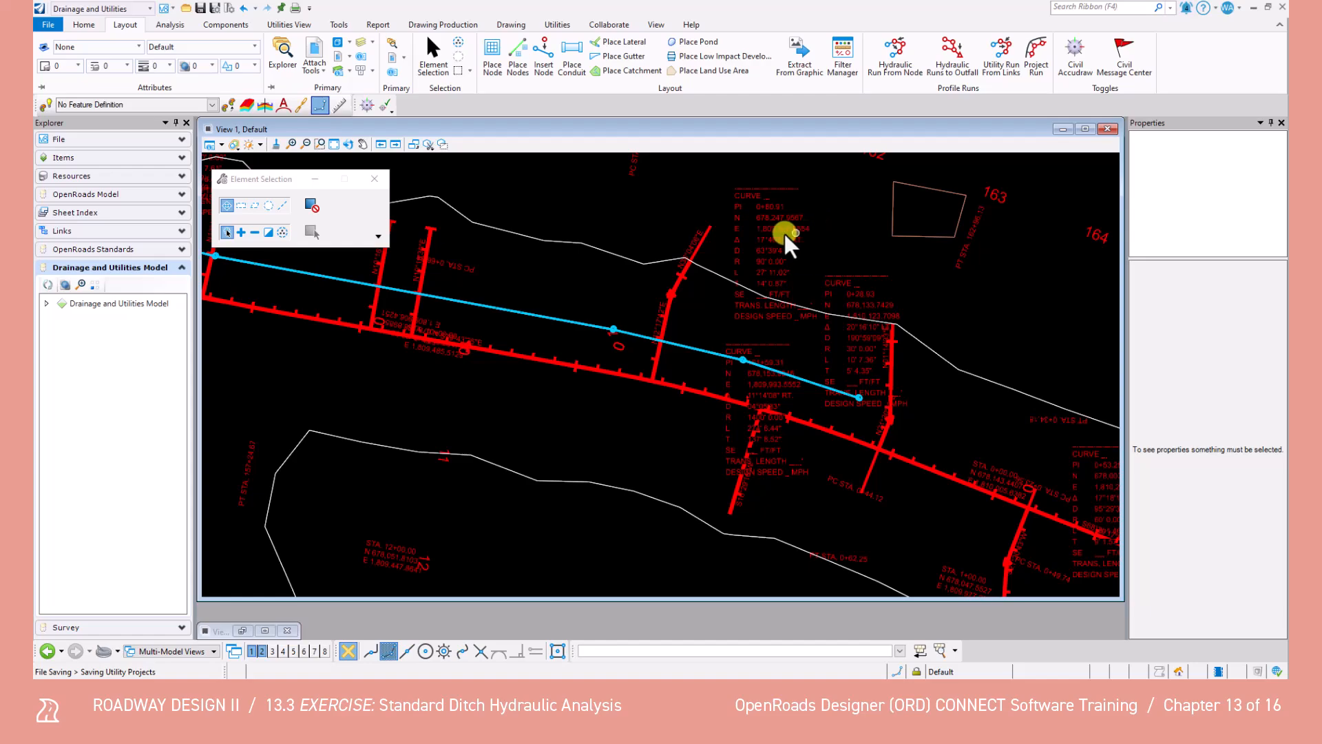
Step: Make the 25 Year HEC 22 Analysis - Lebanon scenario current and close the scenario list
{"action": "left_click", "coordinate": [169, 25]}
{"action": "left_click", "coordinate": [497, 72]}
{"action": "left_click", "coordinate": [515, 95]}
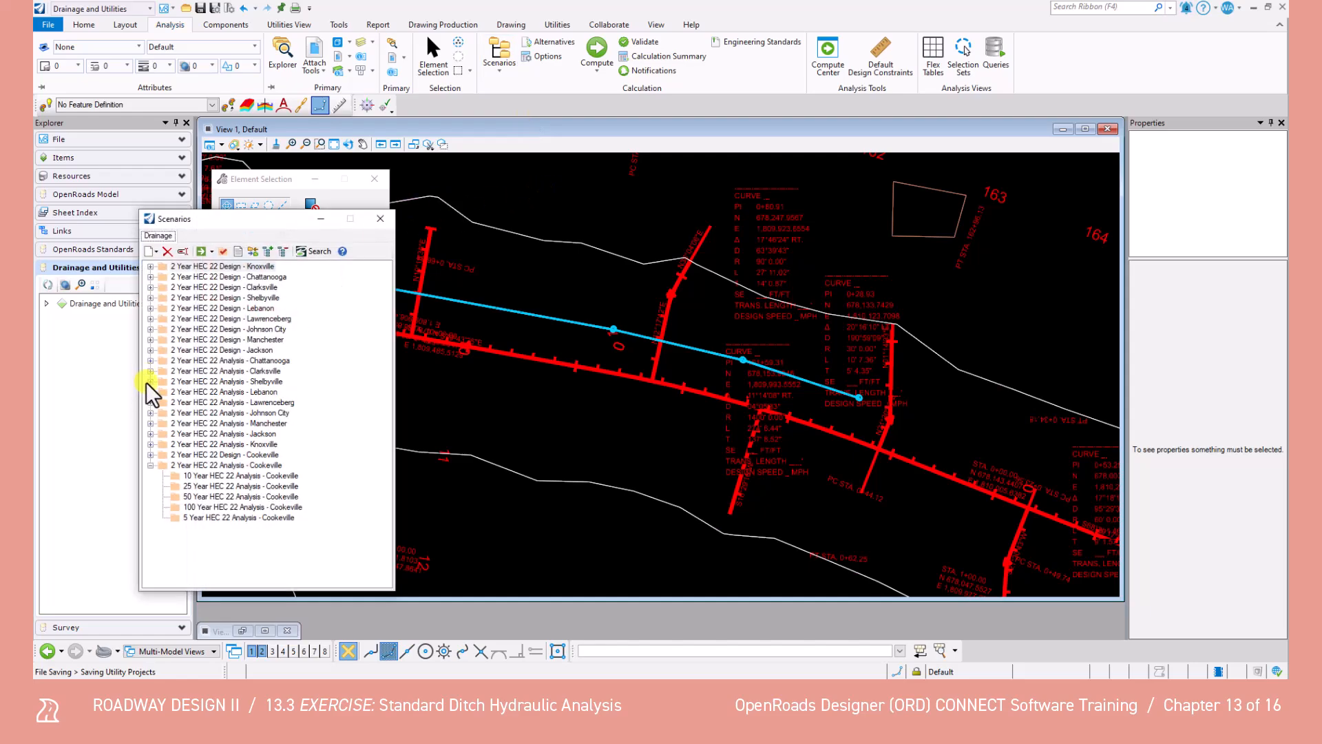
{"action": "left_click", "coordinate": [150, 392]}
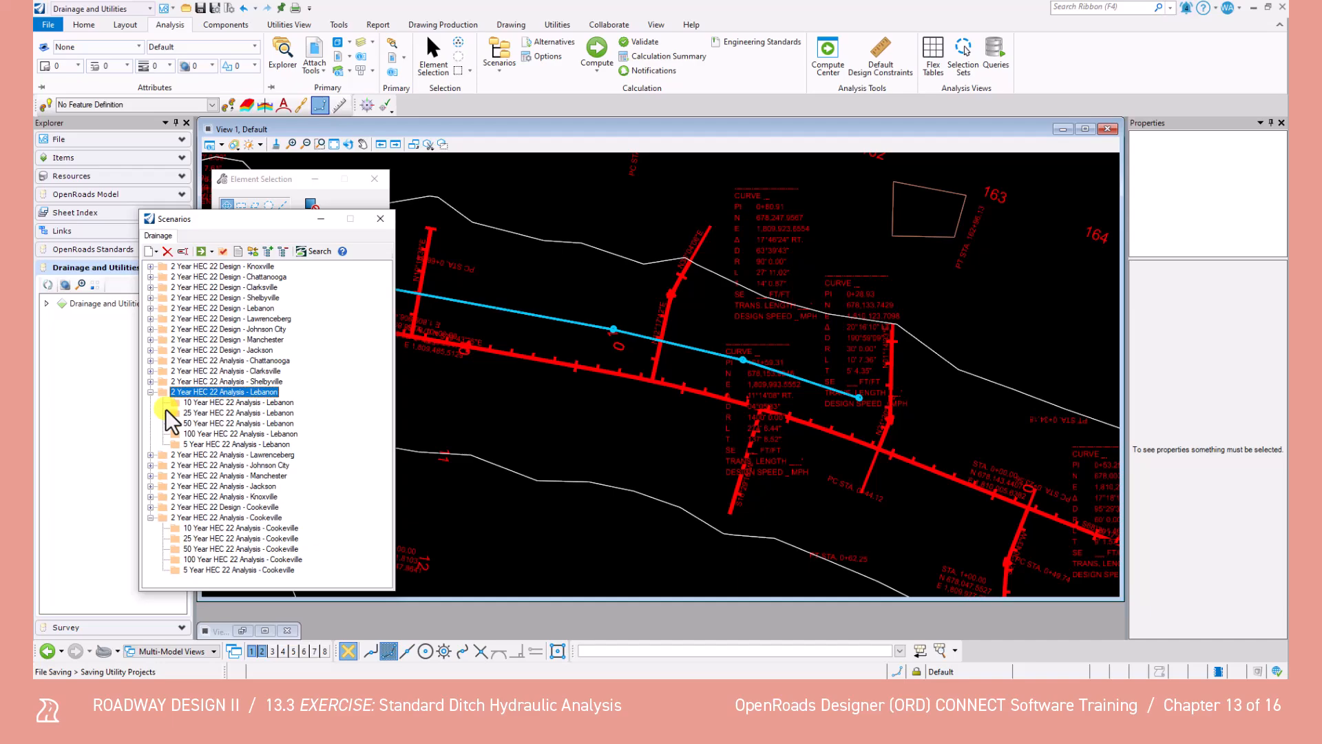
{"action": "right_click", "coordinate": [210, 414]}
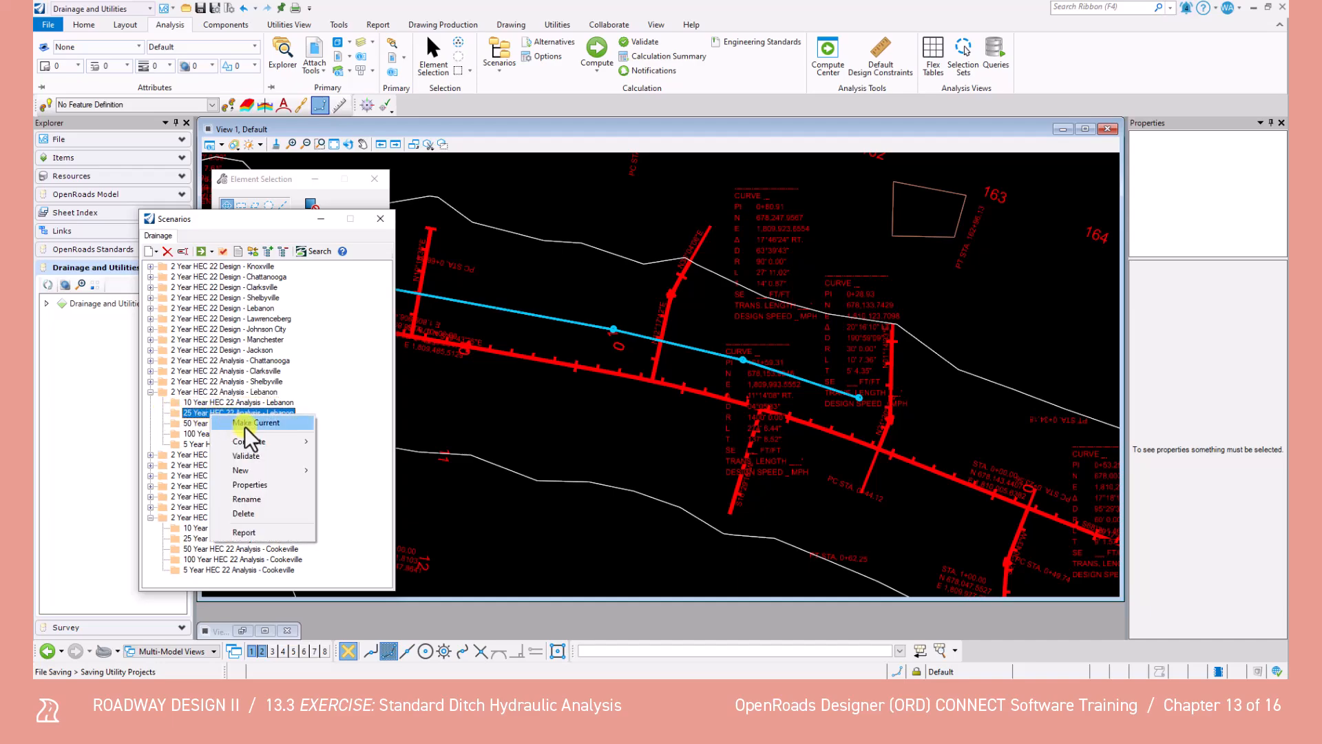
{"action": "left_click", "coordinate": [244, 421]}
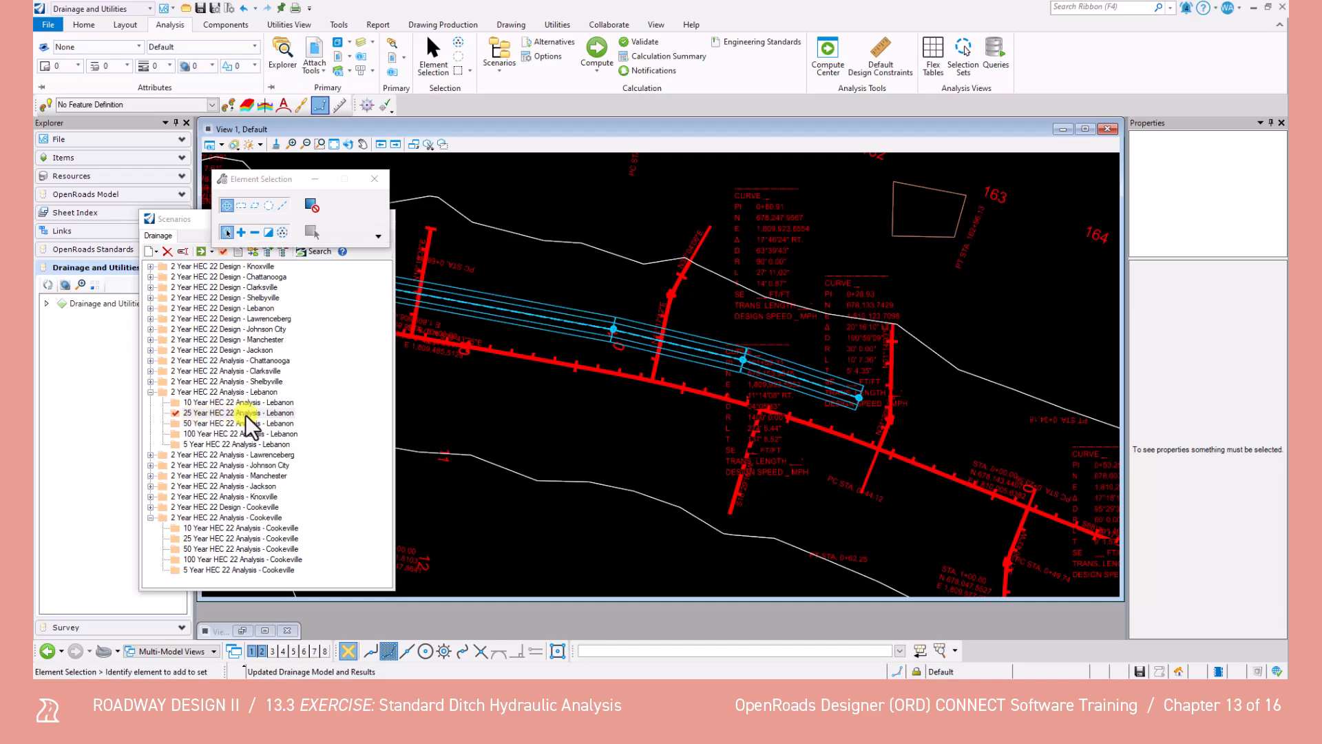
{"action": "left_click", "coordinate": [188, 224]}
{"action": "left_click", "coordinate": [378, 218]}
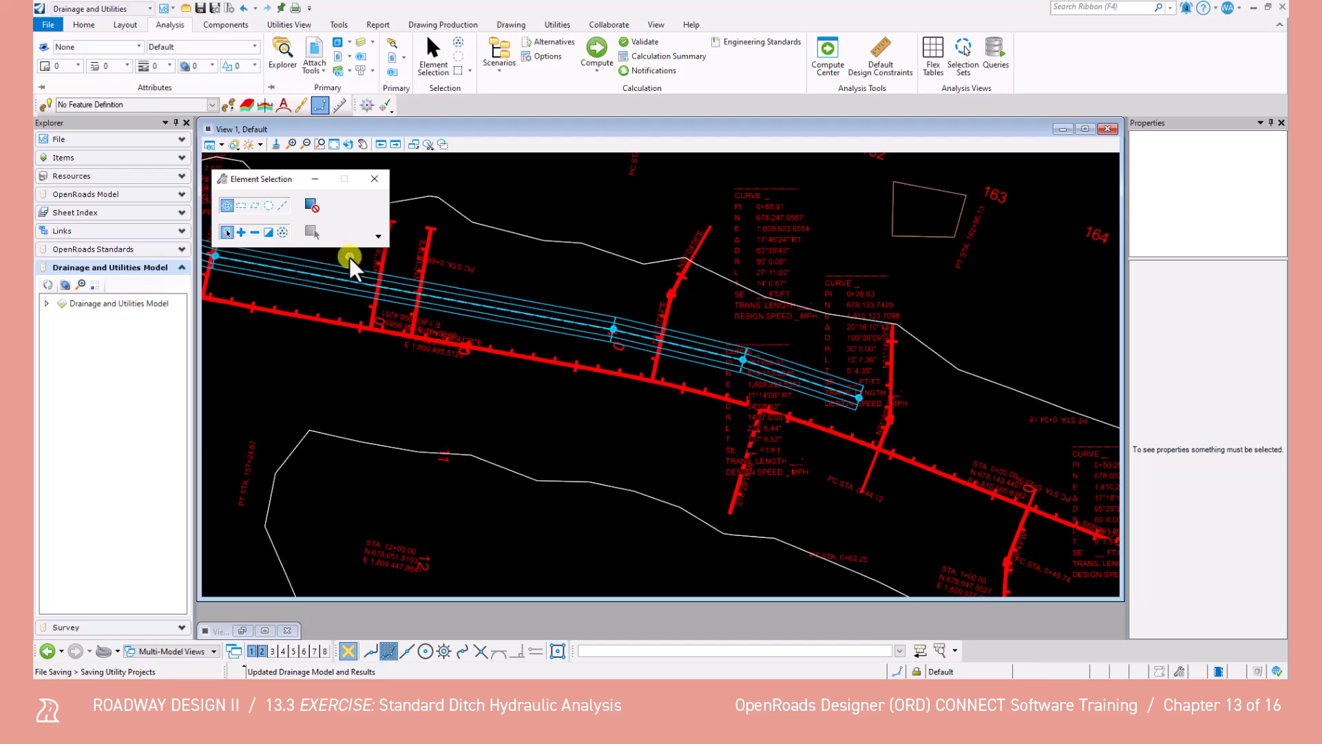
Step: Compute the current drainage scenario and dismiss the calculation summary and message windows
{"action": "left_click", "coordinate": [599, 48]}
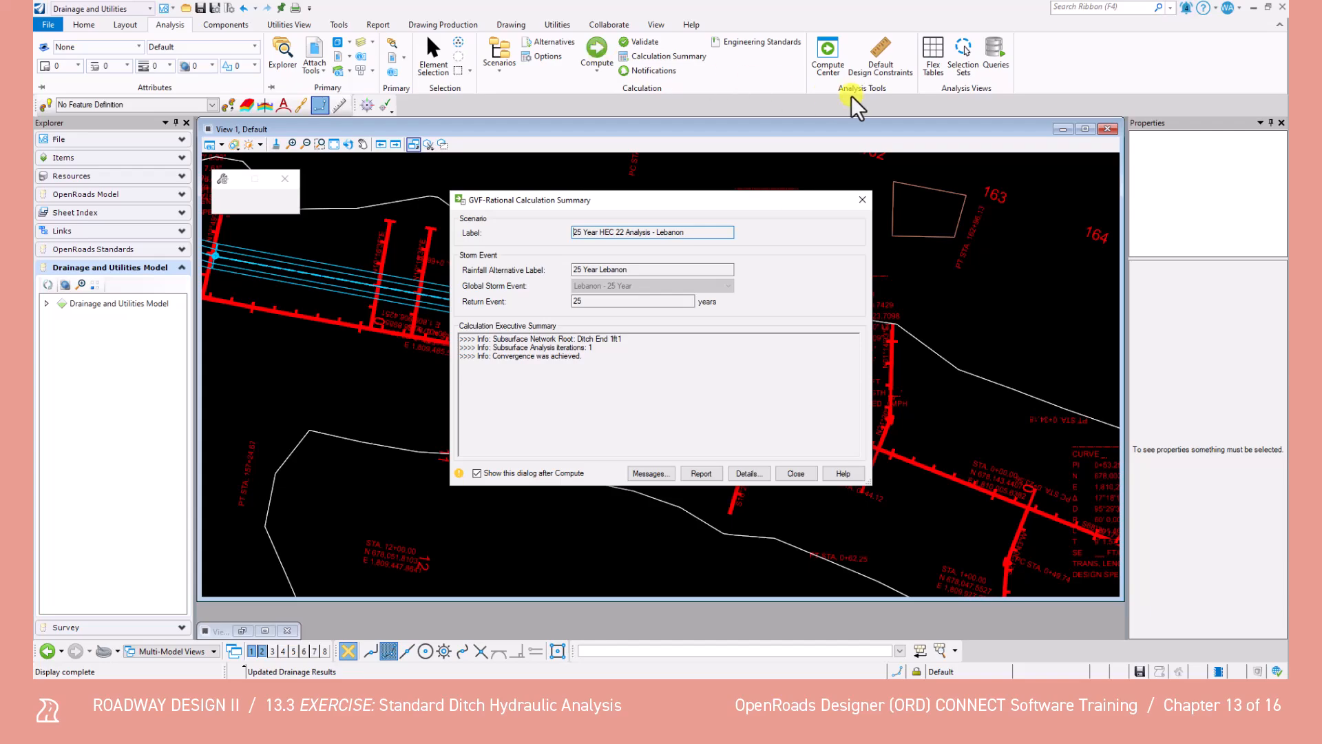
{"action": "left_click", "coordinate": [861, 200]}
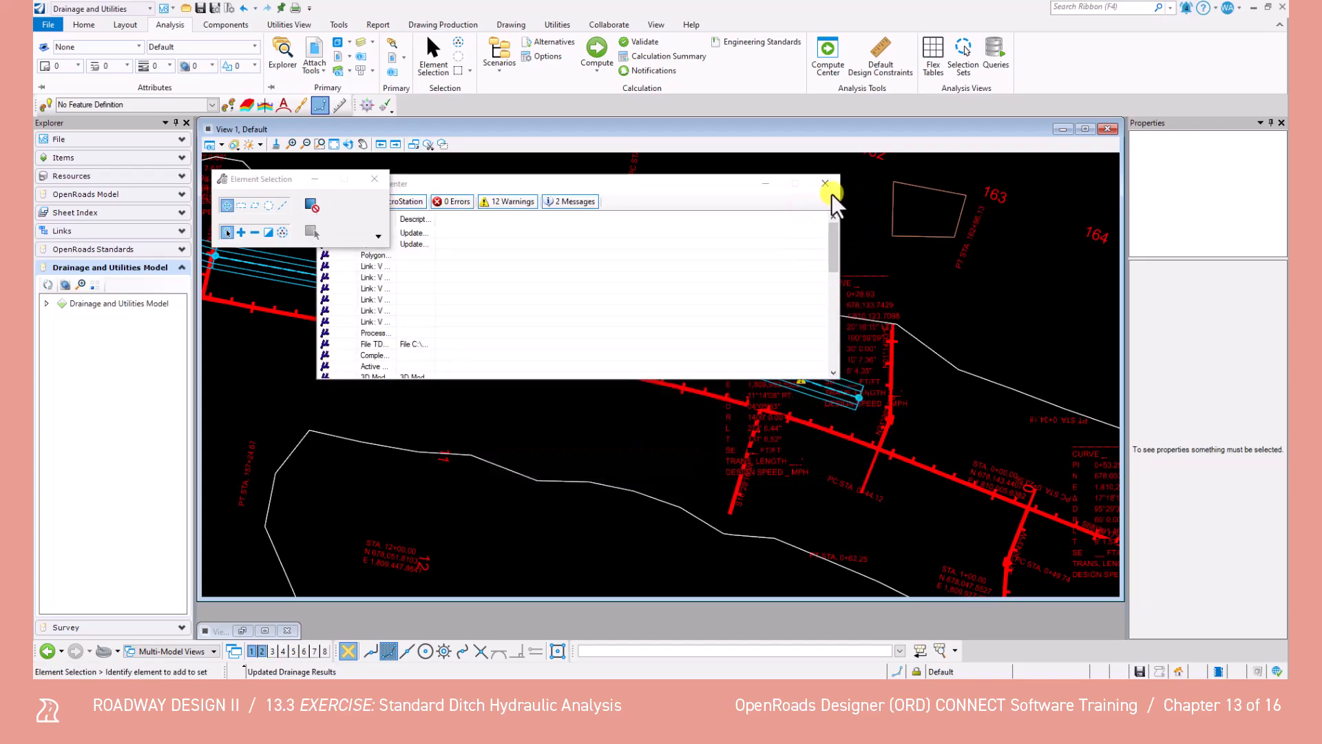
{"action": "left_click", "coordinate": [826, 184]}
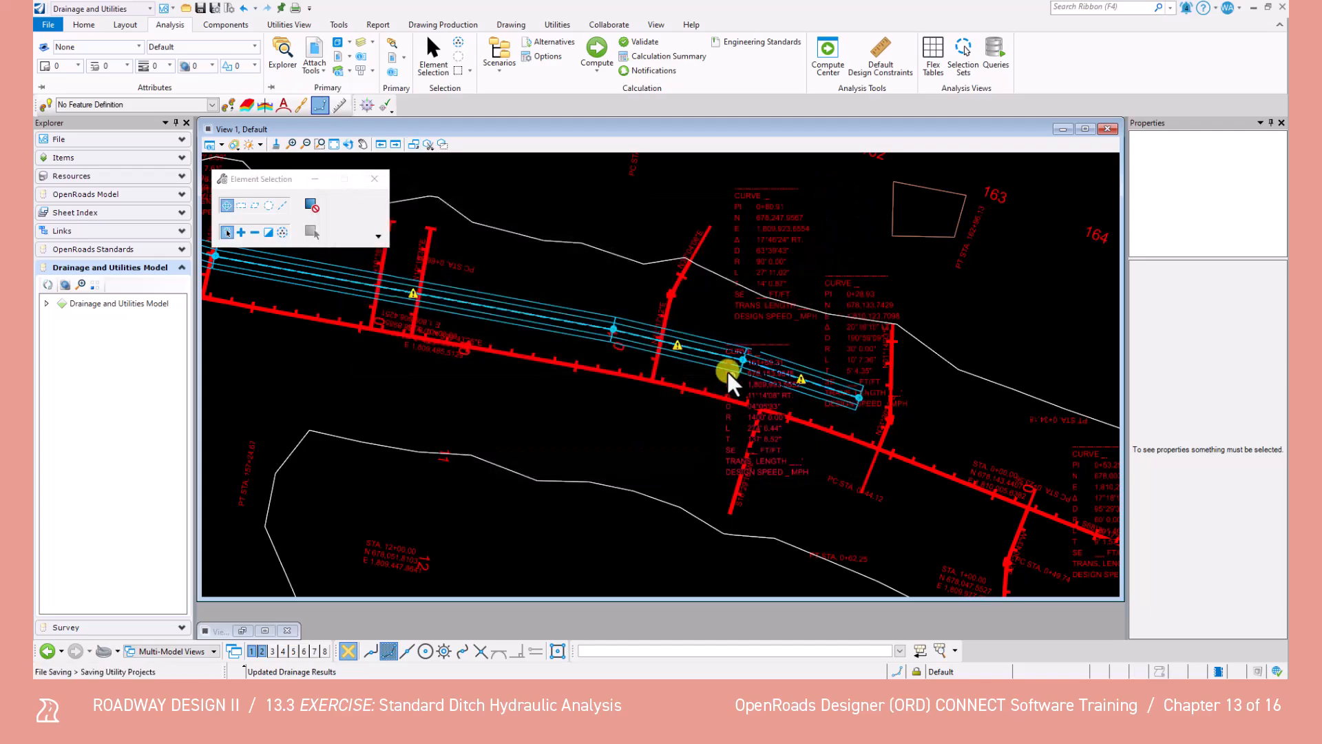
Step: Open the utility properties of the easternmost V ditch link and examine its flow and hydraulic results
{"action": "left_click", "coordinate": [810, 366]}
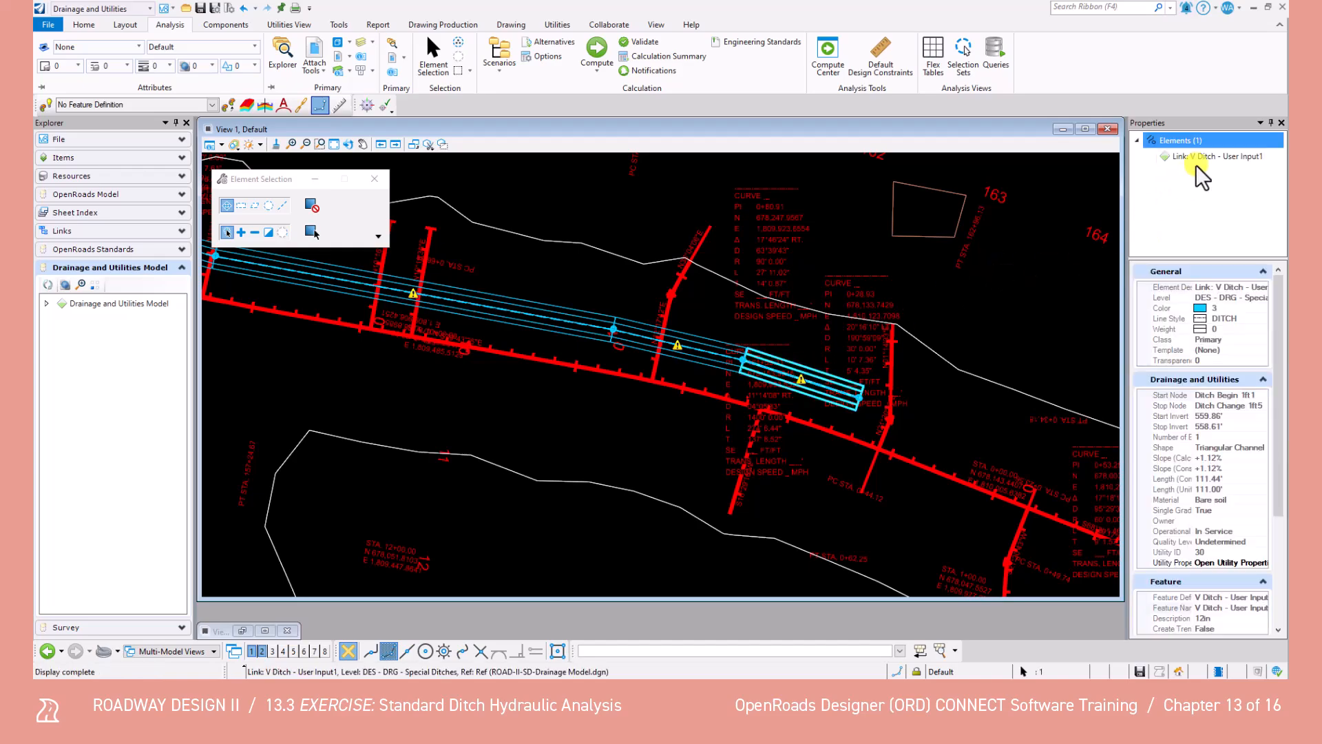
{"action": "right_click", "coordinate": [1213, 157]}
{"action": "left_click", "coordinate": [1175, 181]}
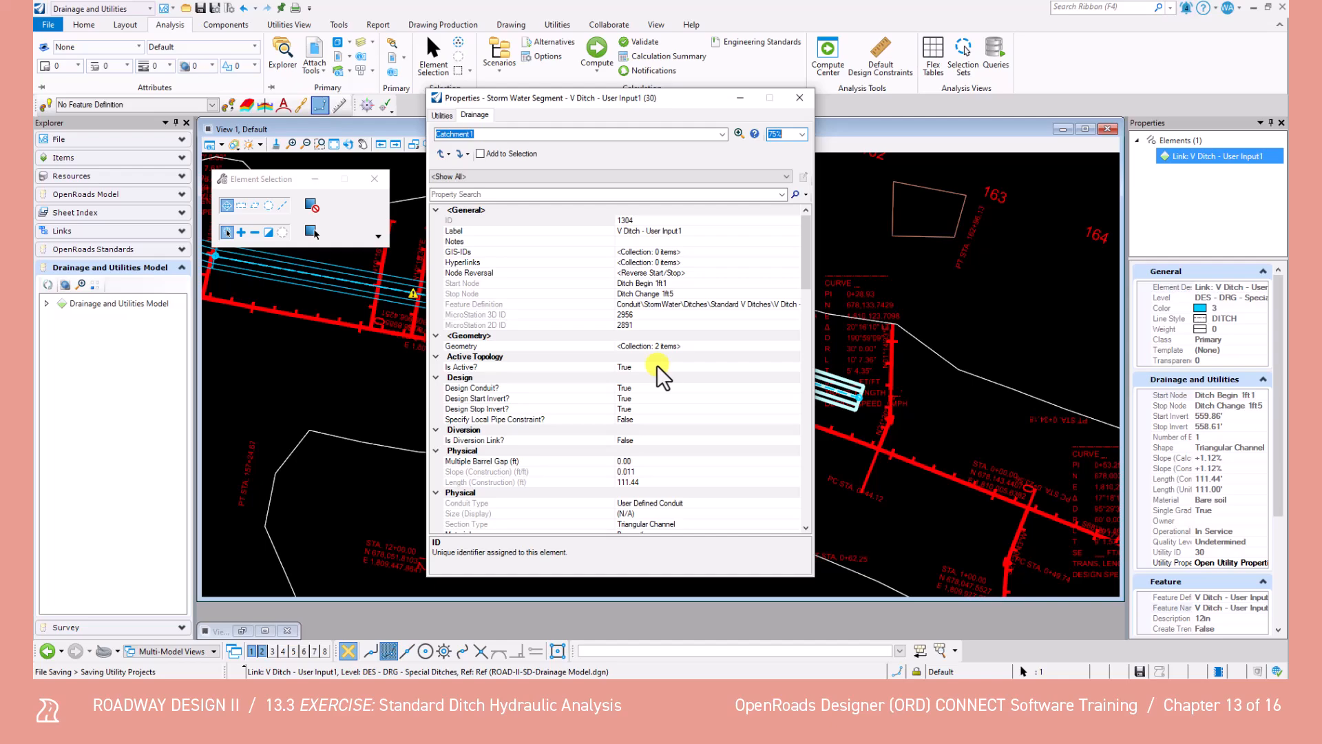
{"action": "scroll", "coordinate": [560, 463], "scroll_direction": "down", "scroll_amount": 10}
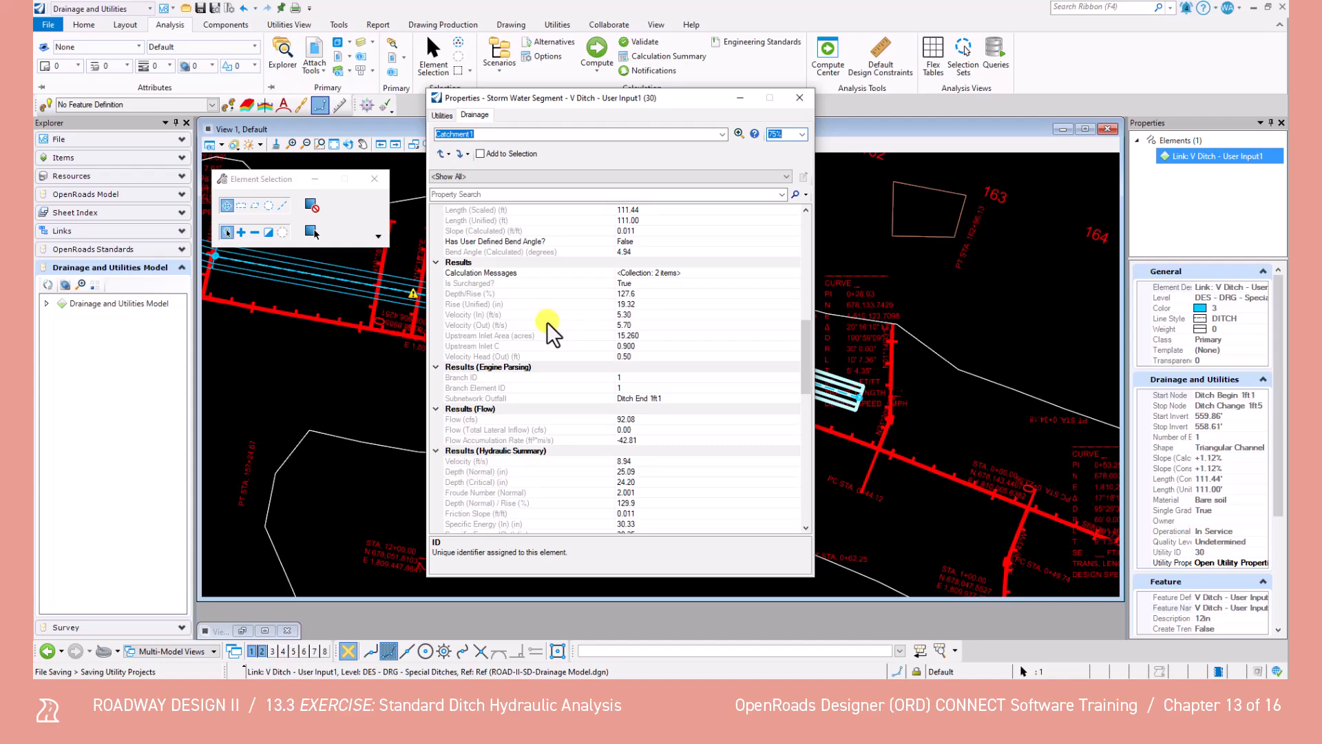